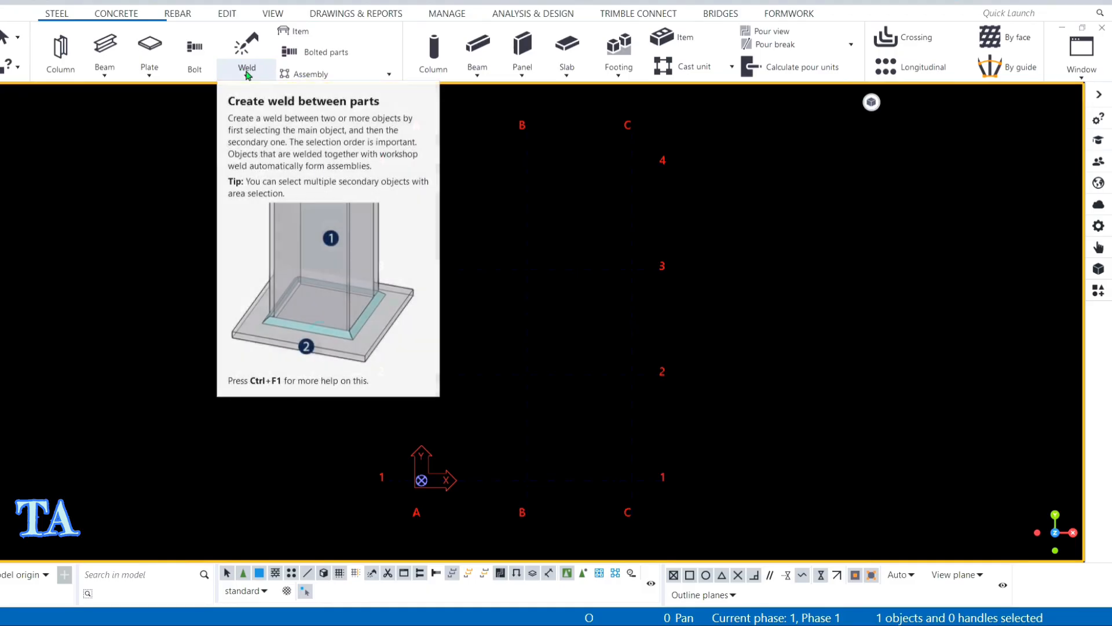
{"action": "left_click", "coordinate": [246, 72]}
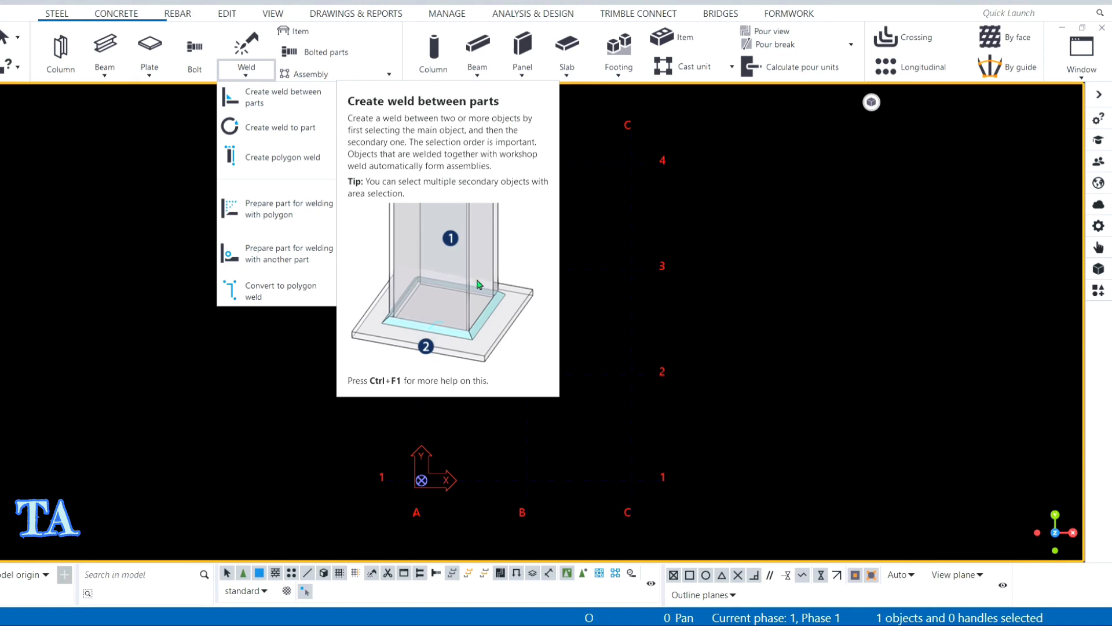
{"action": "left_click", "coordinate": [731, 193]}
Create a steel column at the intersection of grid lines B and 1.
{"action": "middle_click_drag", "start_coordinate": [487, 421], "coordinate": [537, 313]}
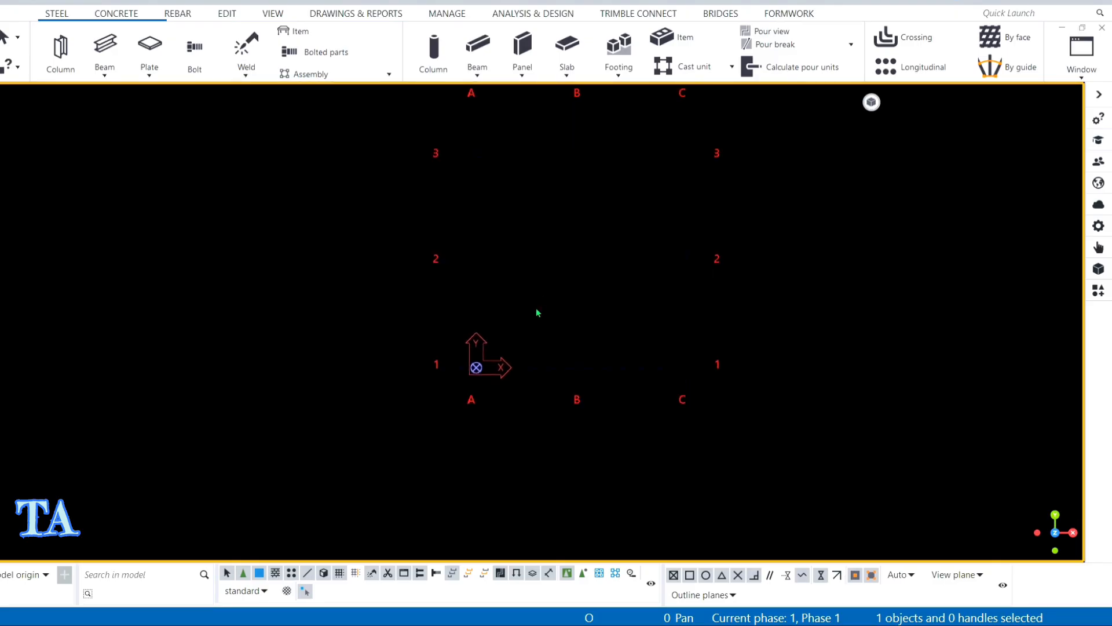
{"action": "scroll", "coordinate": [536, 313], "scroll_direction": "up", "scroll_amount": 2}
{"action": "middle_click_drag", "start_coordinate": [458, 405], "coordinate": [503, 342], "text": "ctrl"}
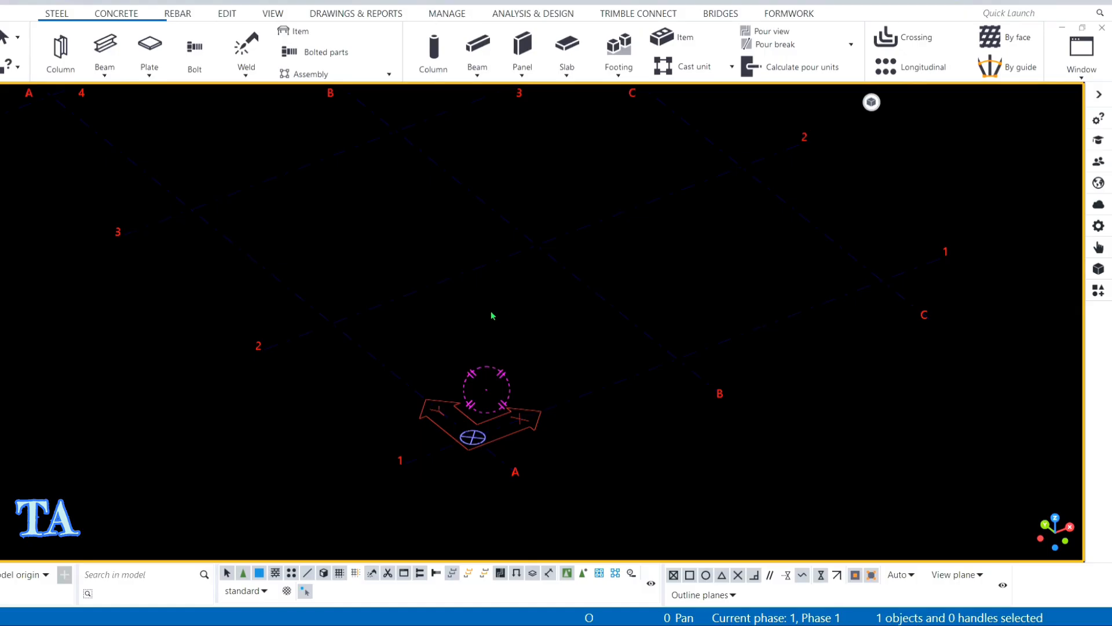
{"action": "left_click", "coordinate": [57, 46]}
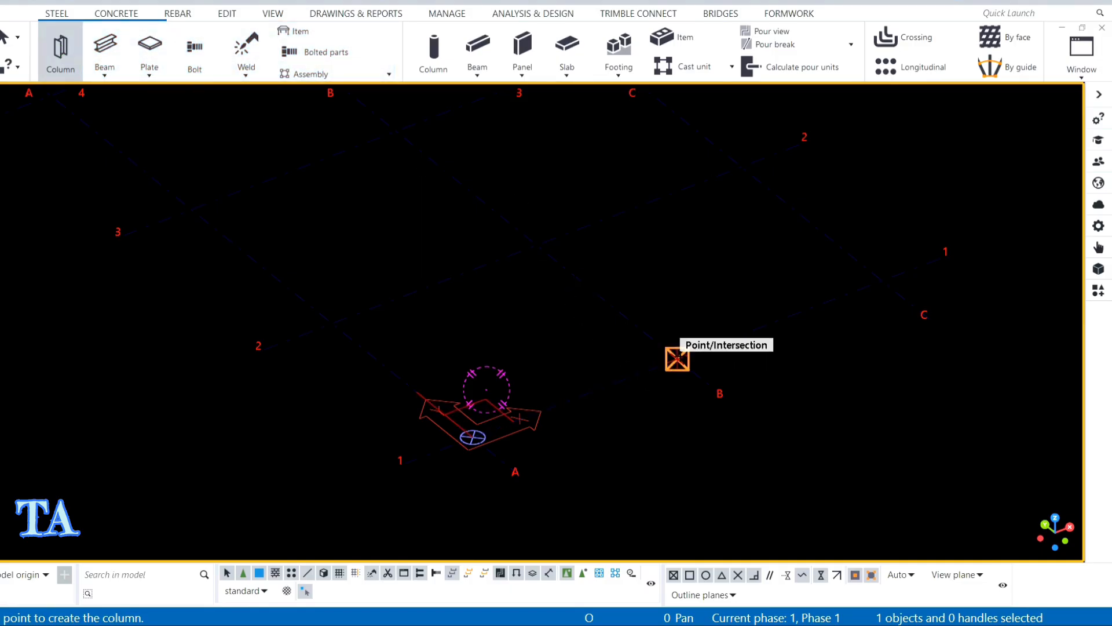
{"action": "left_click", "coordinate": [677, 359]}
{"action": "right_click", "coordinate": [737, 202]}
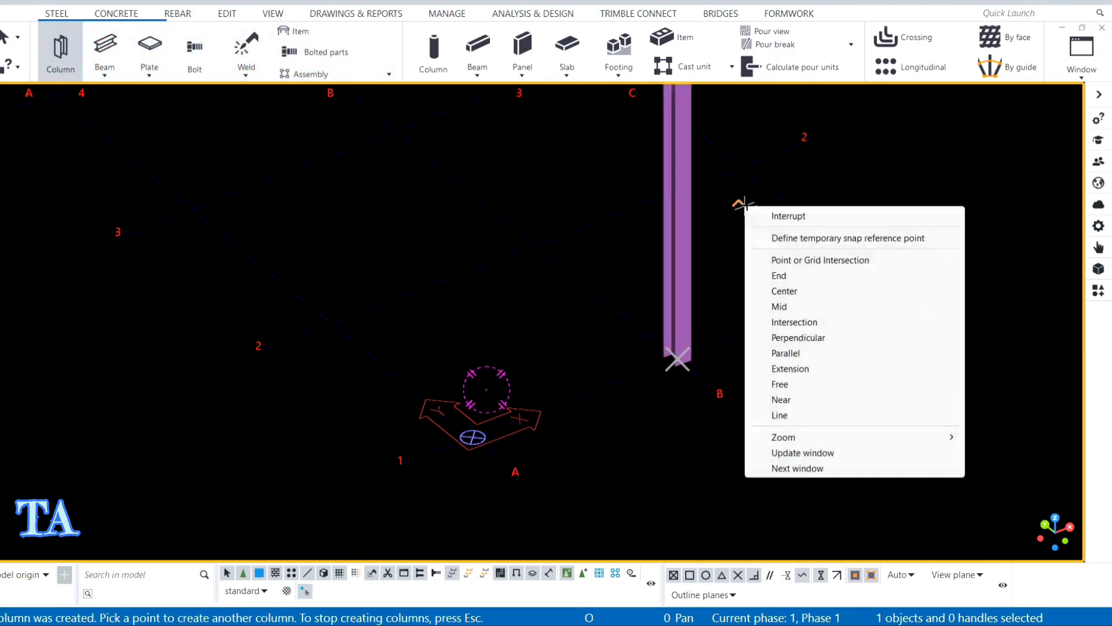
{"action": "left_click", "coordinate": [782, 215]}
{"action": "middle_click_drag", "start_coordinate": [763, 261], "coordinate": [679, 308]}
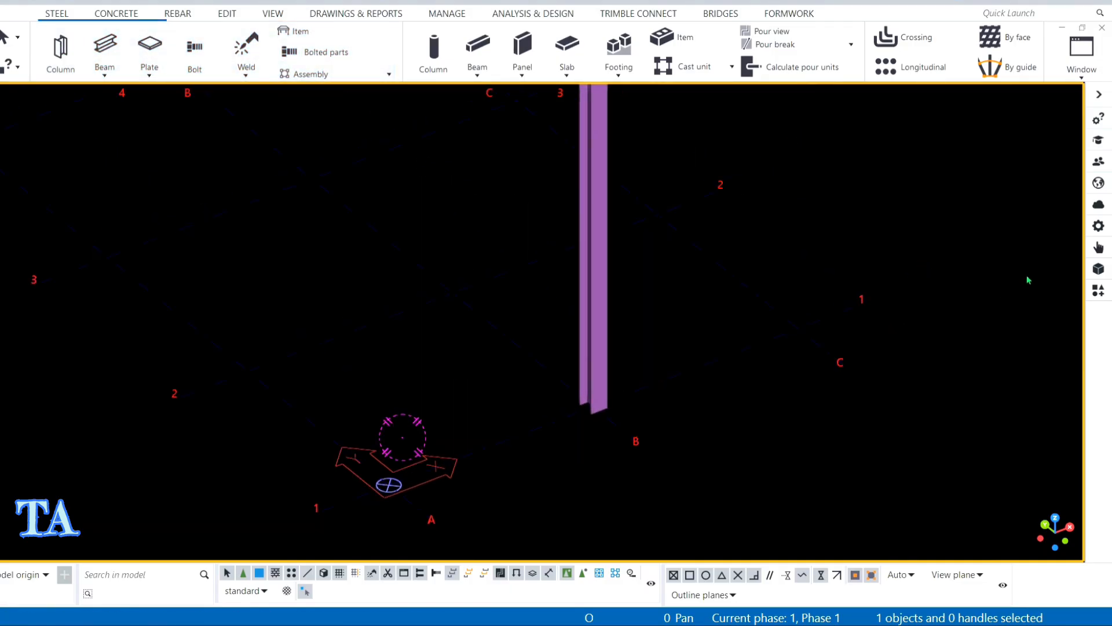
Search the applications and components catalog for 1047.
{"action": "left_click", "coordinate": [1099, 292]}
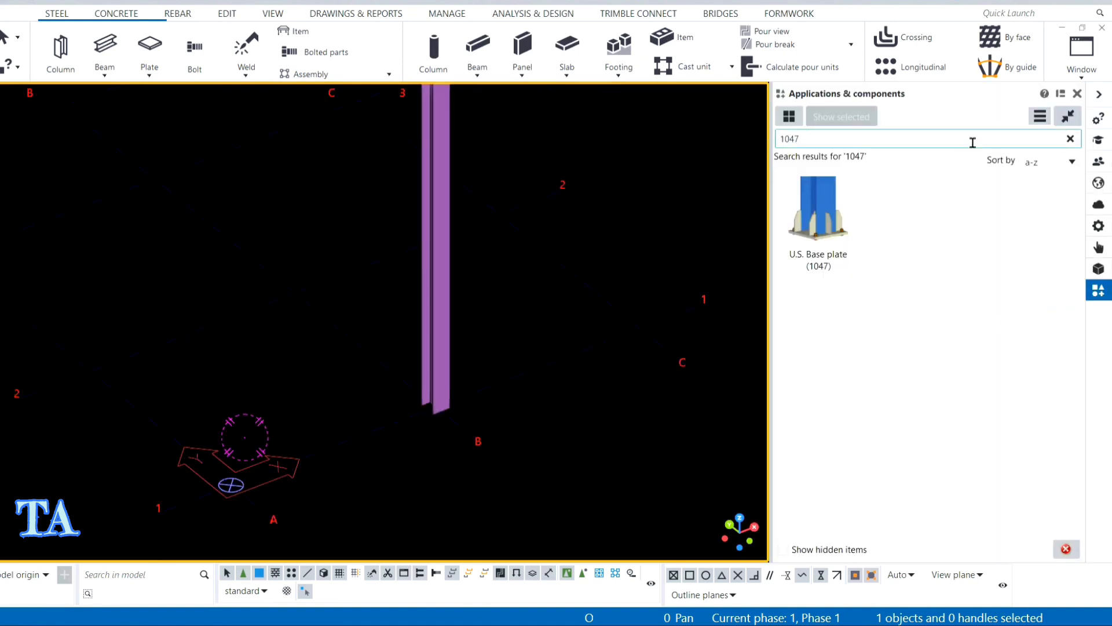
{"action": "left_click", "coordinate": [1070, 139]}
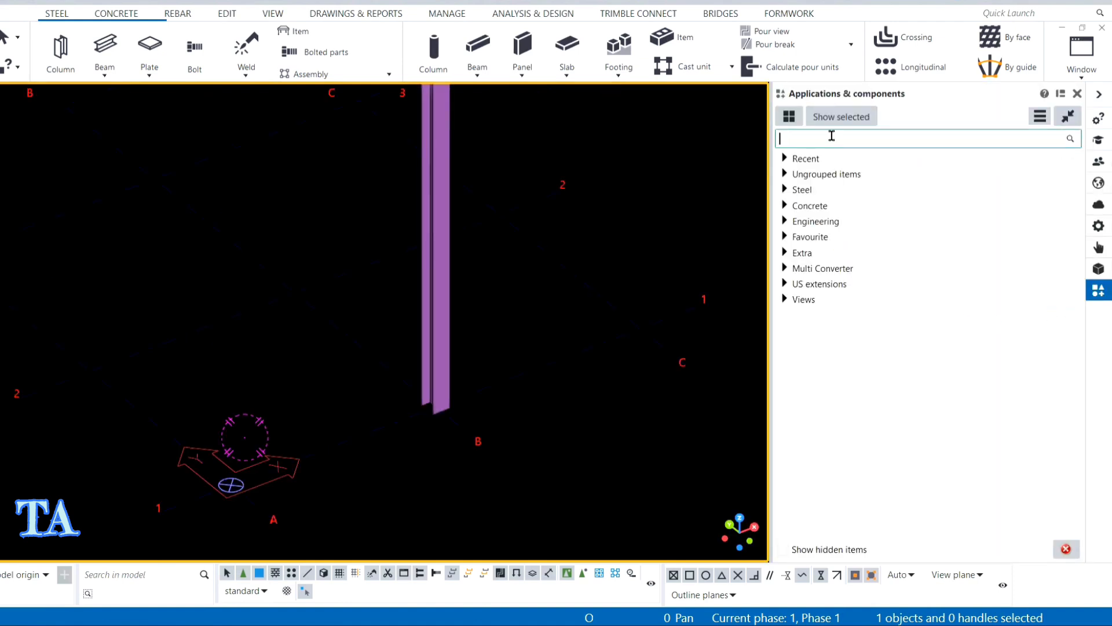
{"action": "type", "text": "105"}
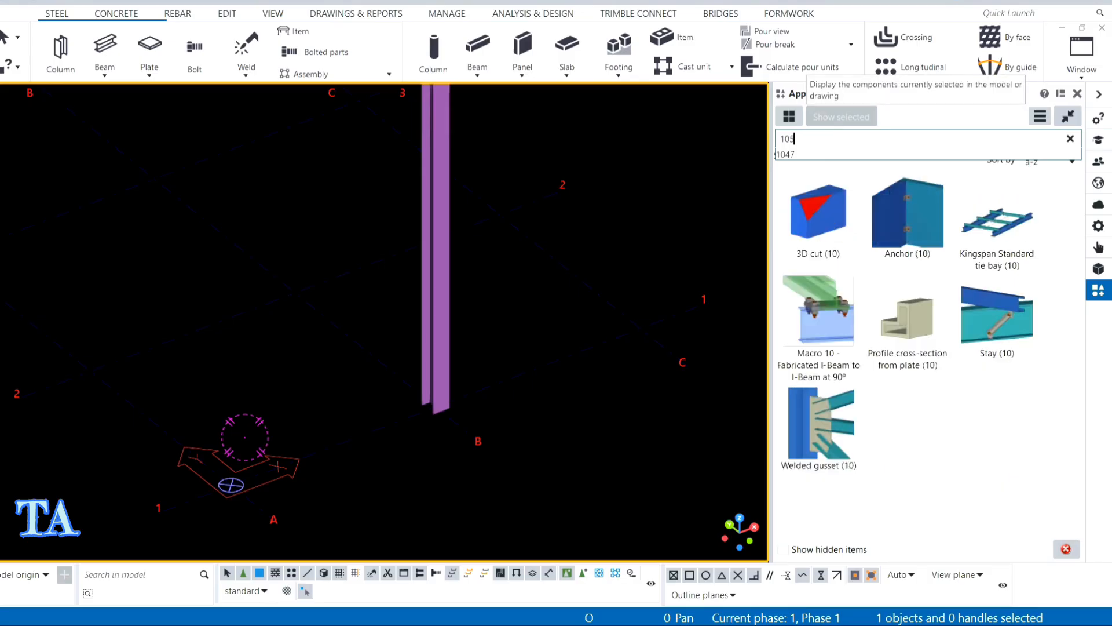
{"action": "key", "text": "BackSpace"}
{"action": "type", "text": "47"}
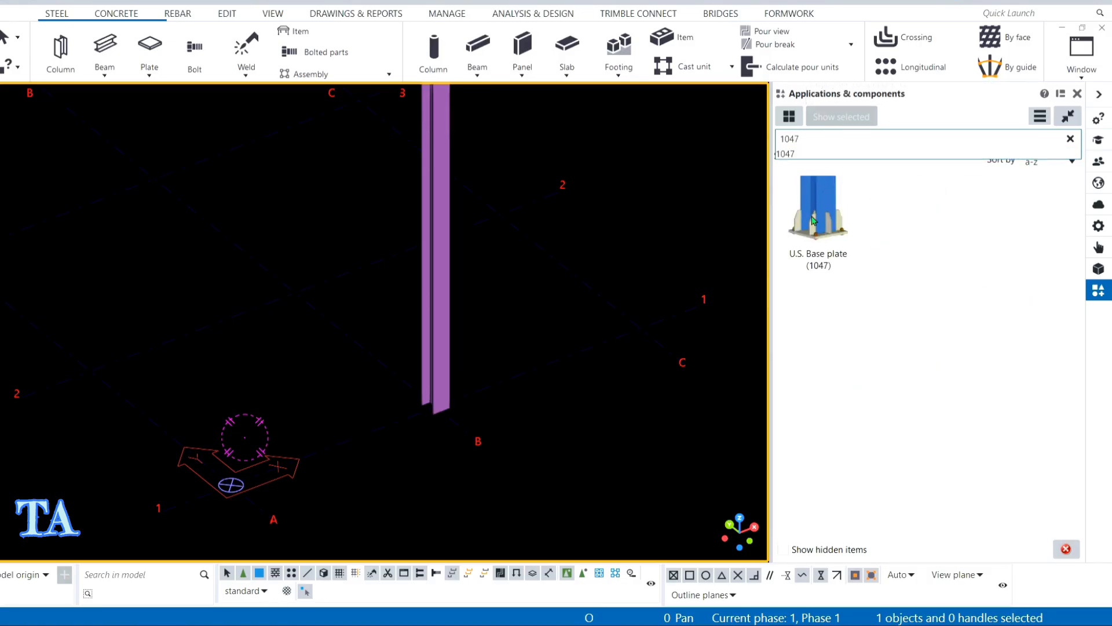
Apply the U.S. Base plate (1047) component to the bottom end of the column and close the component catalog.
{"action": "left_click", "coordinate": [812, 221]}
{"action": "scroll", "coordinate": [457, 377], "scroll_direction": "up", "scroll_amount": 3}
{"action": "left_click", "coordinate": [460, 374]}
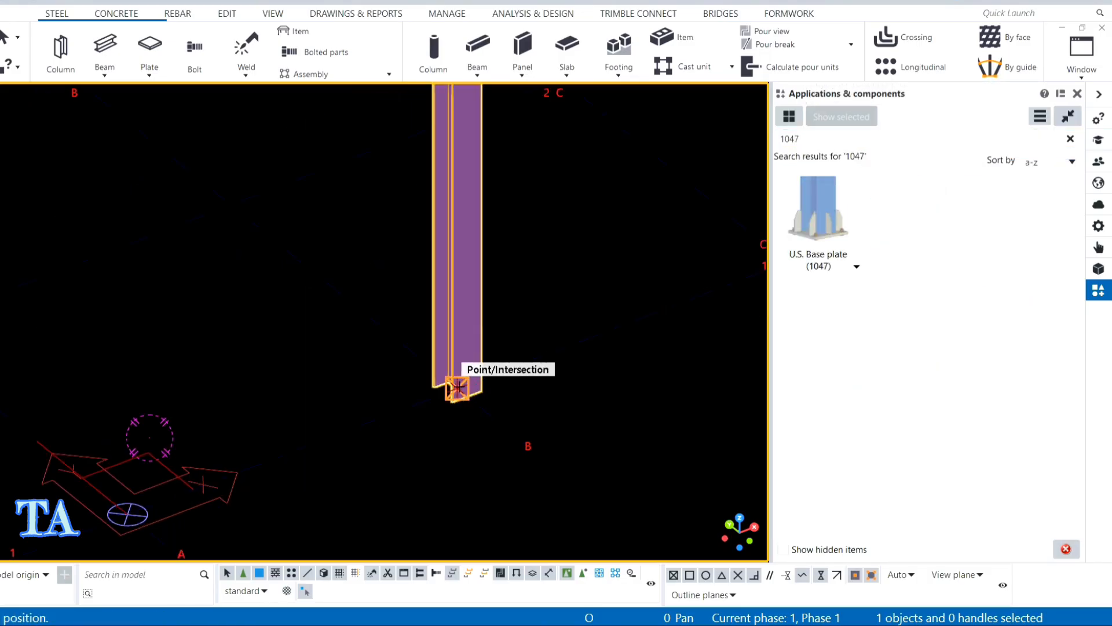
{"action": "left_click", "coordinate": [457, 387]}
{"action": "right_click", "coordinate": [566, 198]}
{"action": "key", "text": "Escape"}
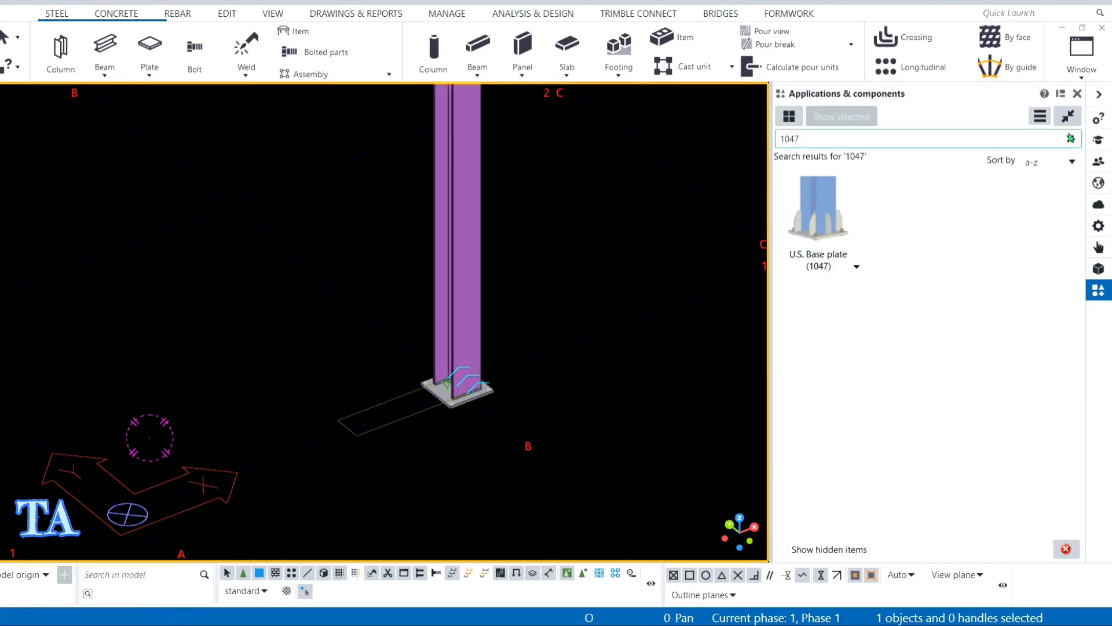
{"action": "left_click", "coordinate": [1077, 94]}
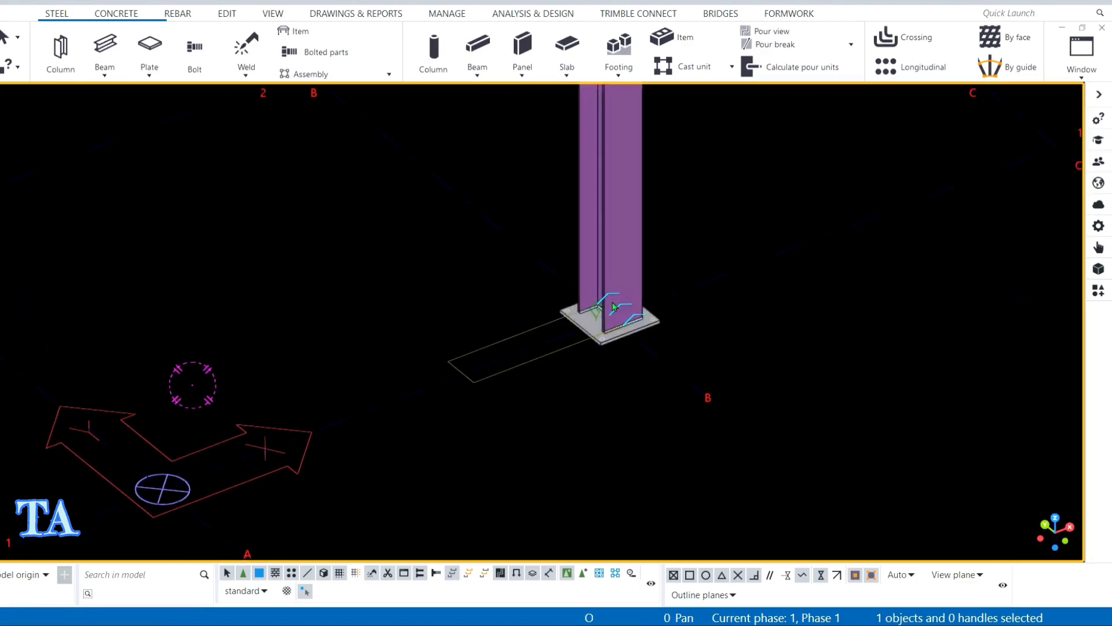
Explode the base plate component at the foot of the column.
{"action": "scroll", "coordinate": [613, 307], "scroll_direction": "up", "scroll_amount": 4}
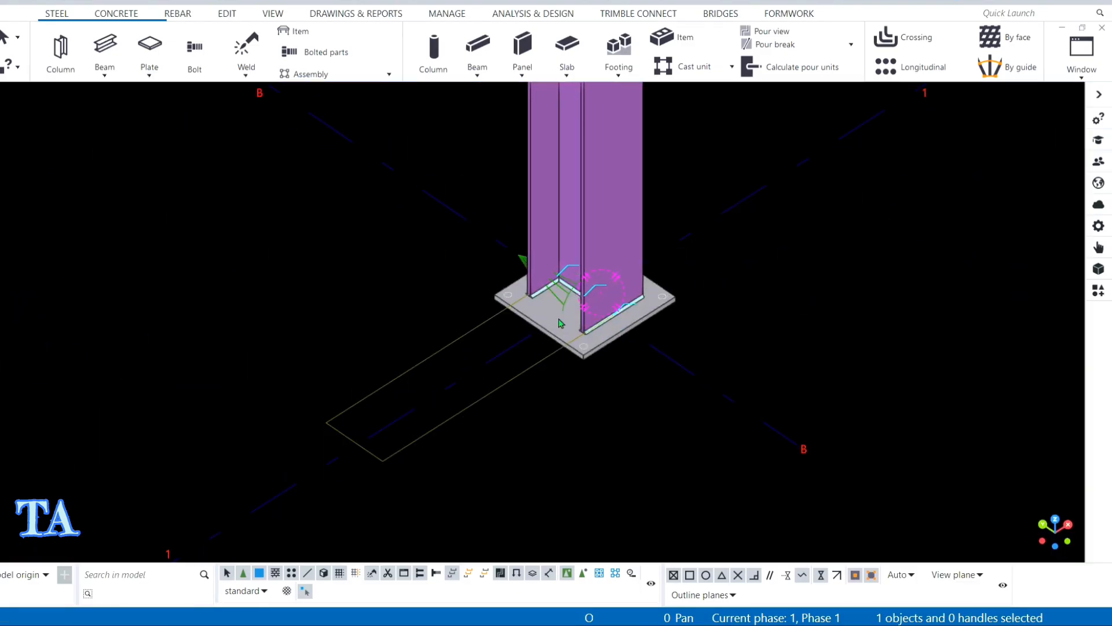
{"action": "right_click", "coordinate": [560, 300]}
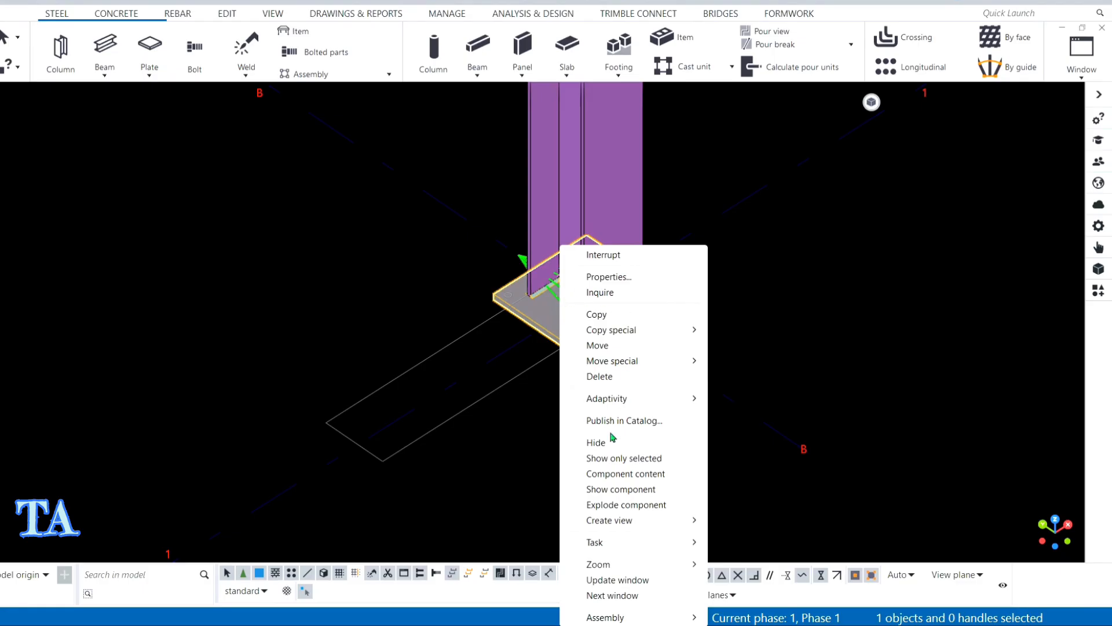
{"action": "left_click", "coordinate": [620, 503]}
Delete the welds and bolts at the column base, keeping the base plate out of the selection.
{"action": "scroll", "coordinate": [685, 219], "scroll_direction": "down", "scroll_amount": 3}
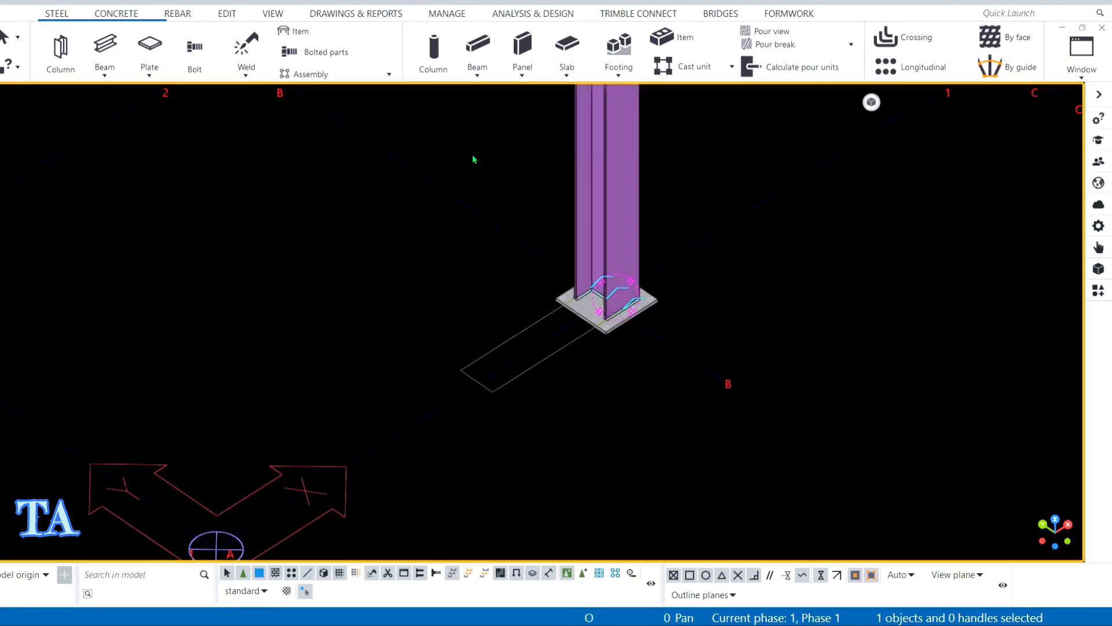
{"action": "left_click", "coordinate": [519, 228]}
{"action": "left_click_drag", "start_coordinate": [481, 194], "coordinate": [705, 353]}
{"action": "scroll", "coordinate": [551, 307], "scroll_direction": "up", "scroll_amount": 2}
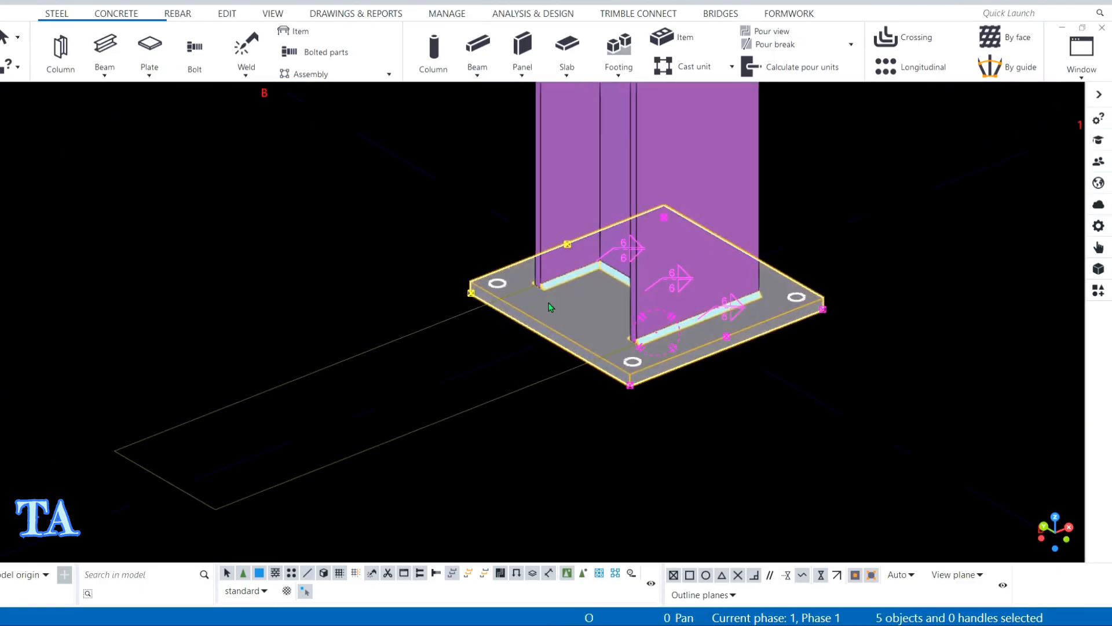
{"action": "left_click", "coordinate": [549, 325], "text": "ctrl"}
{"action": "right_click", "coordinate": [464, 110]}
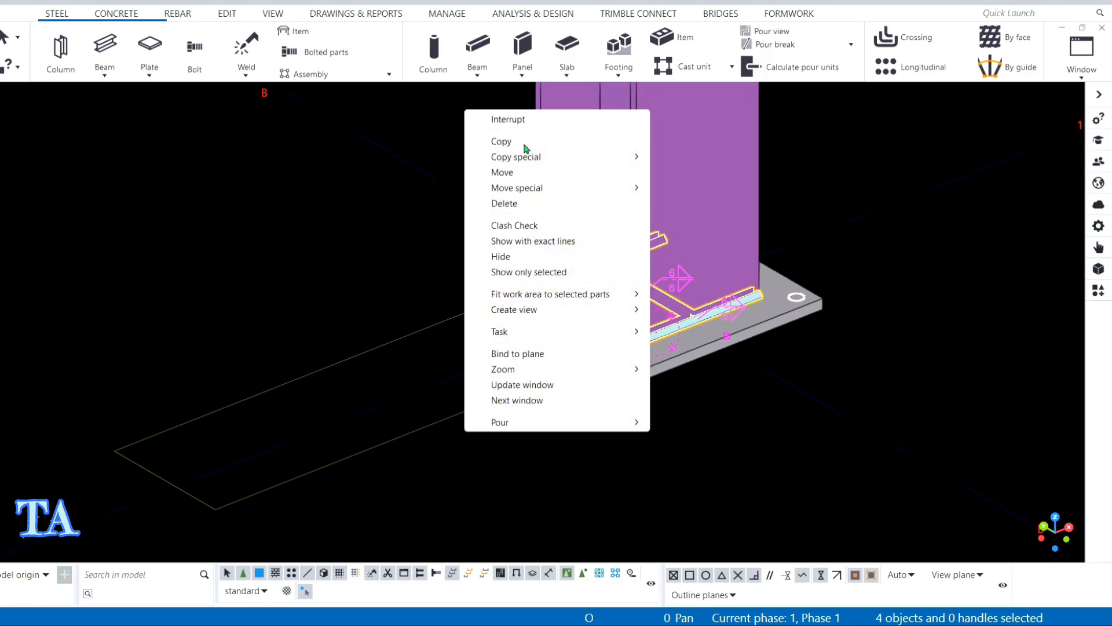
{"action": "left_click", "coordinate": [504, 203]}
Create a weld between parts with the column as main part and the base plate as secondary part.
{"action": "scroll", "coordinate": [678, 256], "scroll_direction": "down", "scroll_amount": 3}
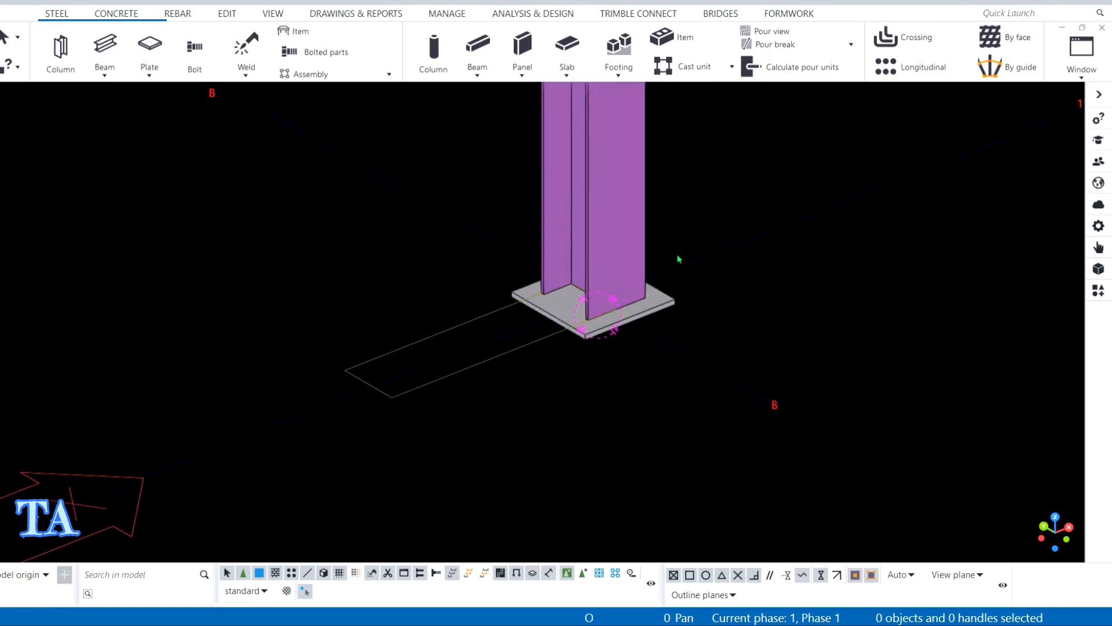
{"action": "scroll", "coordinate": [591, 348], "scroll_direction": "up", "scroll_amount": 3}
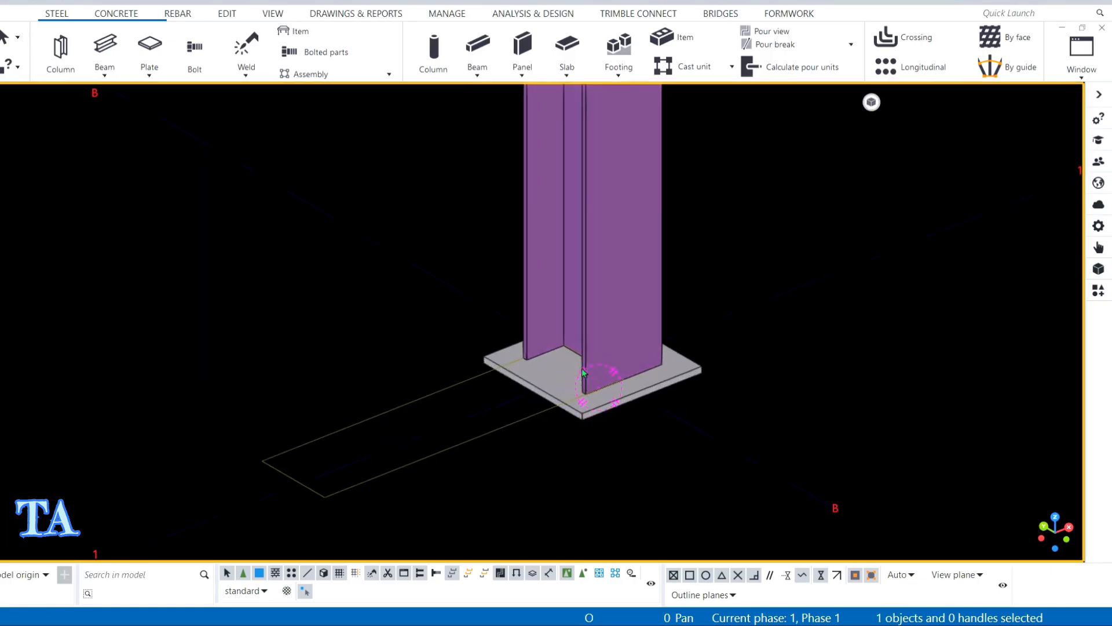
{"action": "left_click", "coordinate": [245, 69]}
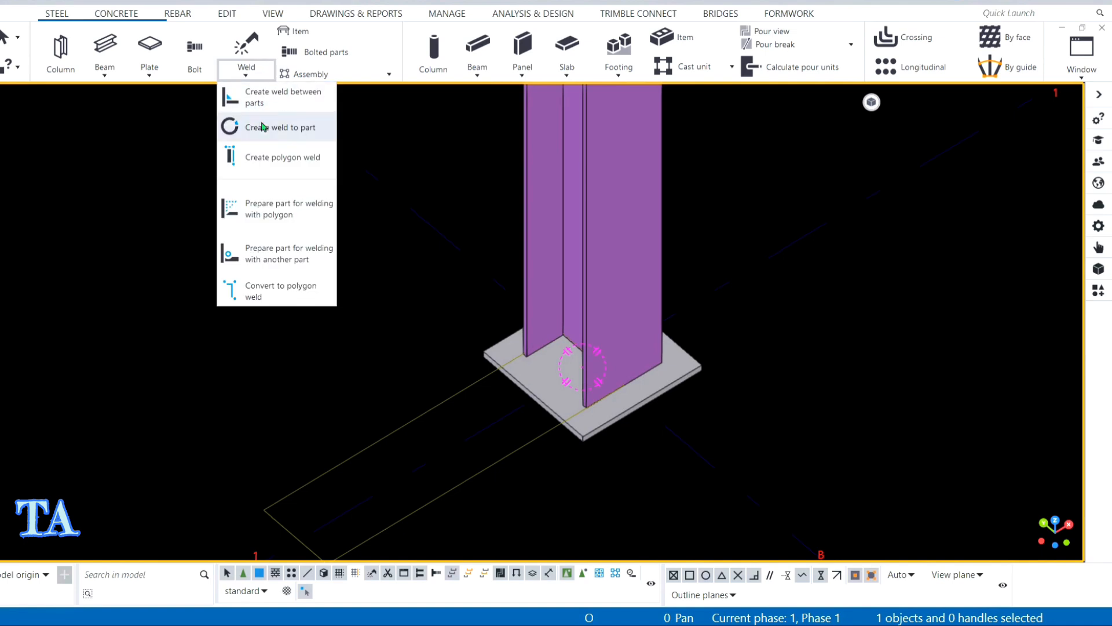
{"action": "scroll", "coordinate": [573, 232], "scroll_direction": "up", "scroll_amount": 2}
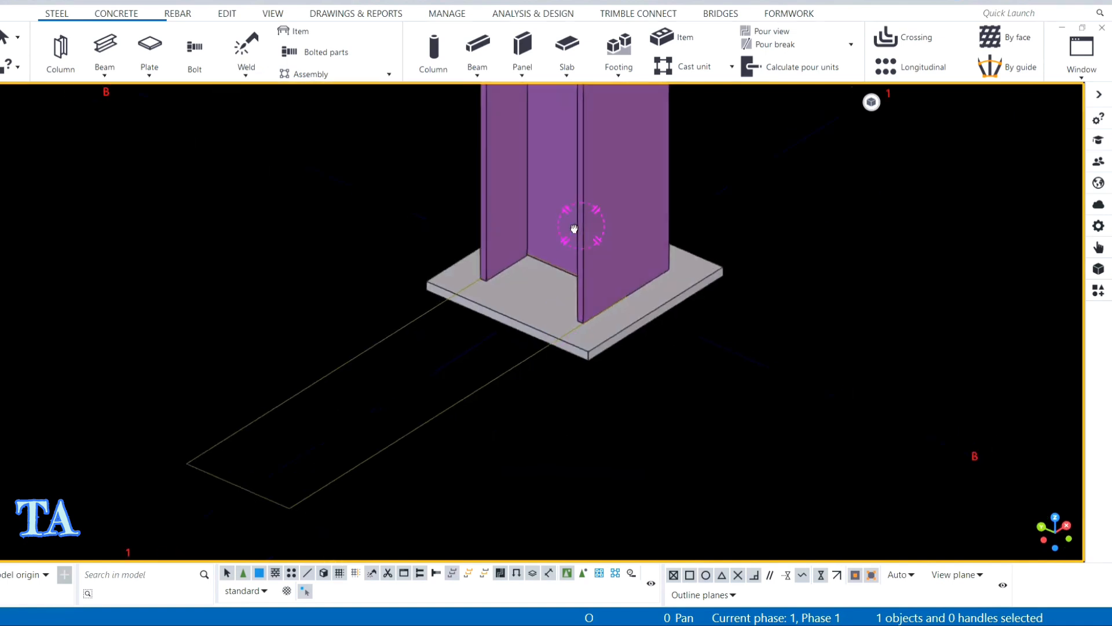
{"action": "left_click", "coordinate": [256, 75]}
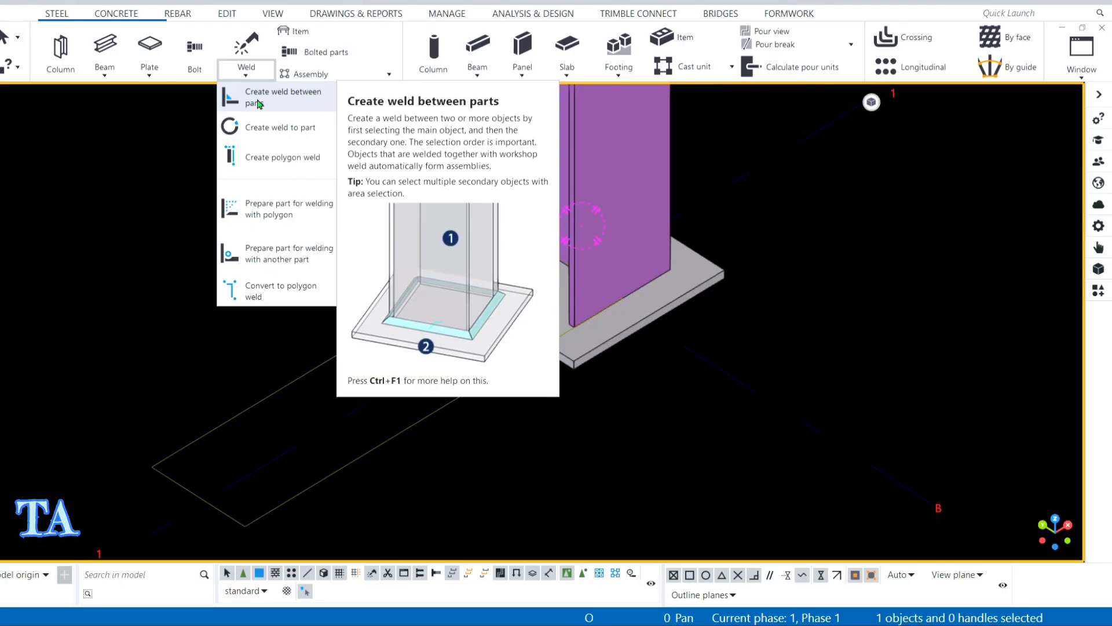
{"action": "left_click", "coordinate": [259, 104]}
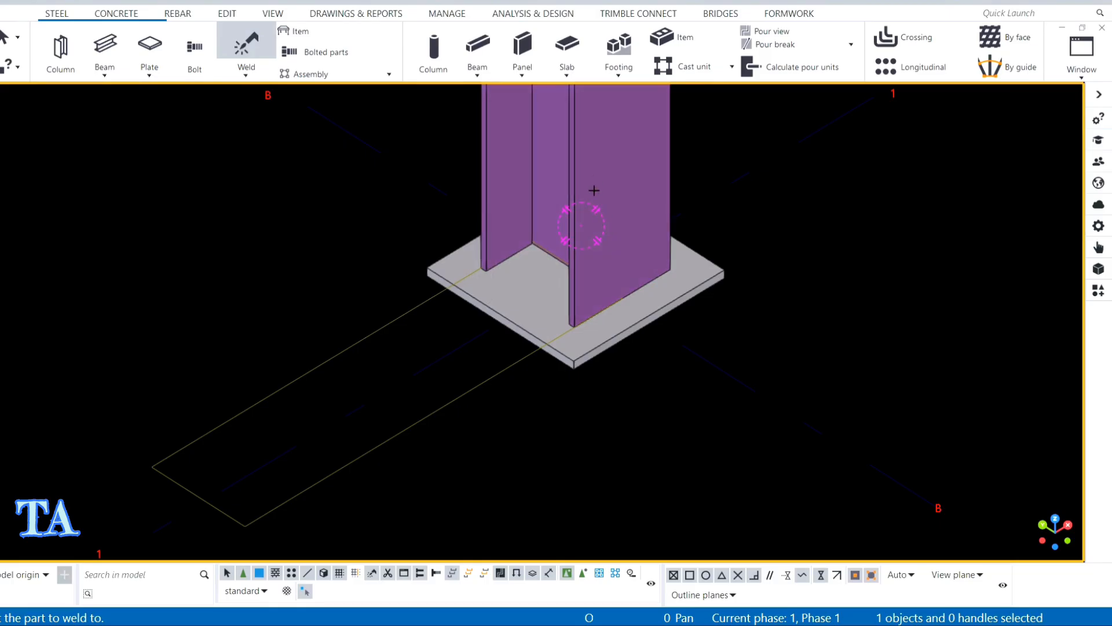
{"action": "left_click", "coordinate": [581, 142]}
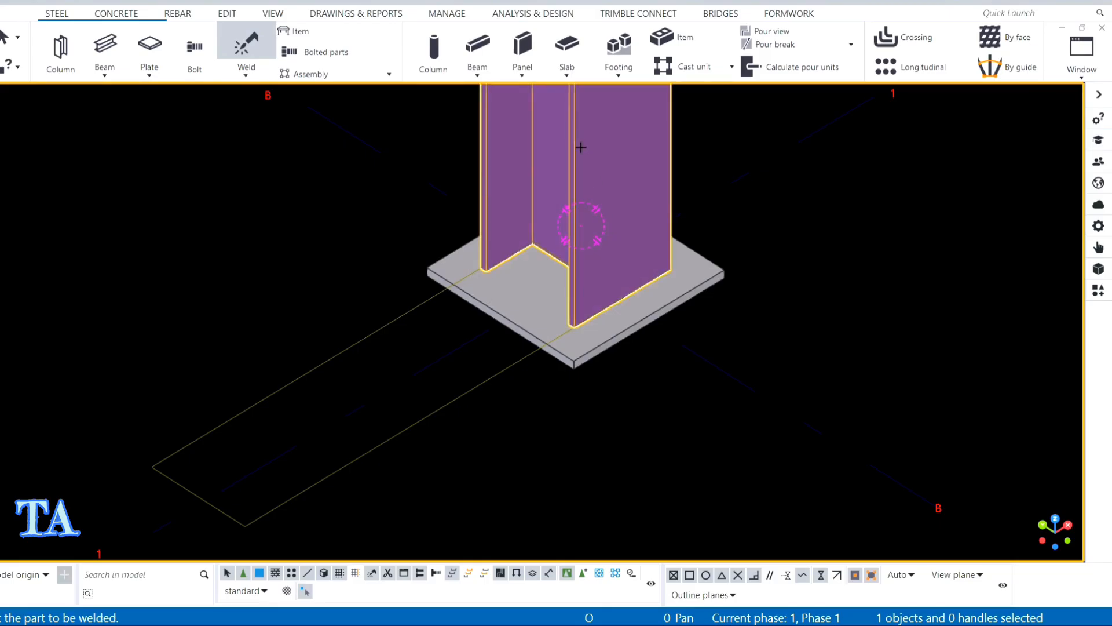
{"action": "left_click", "coordinate": [521, 320]}
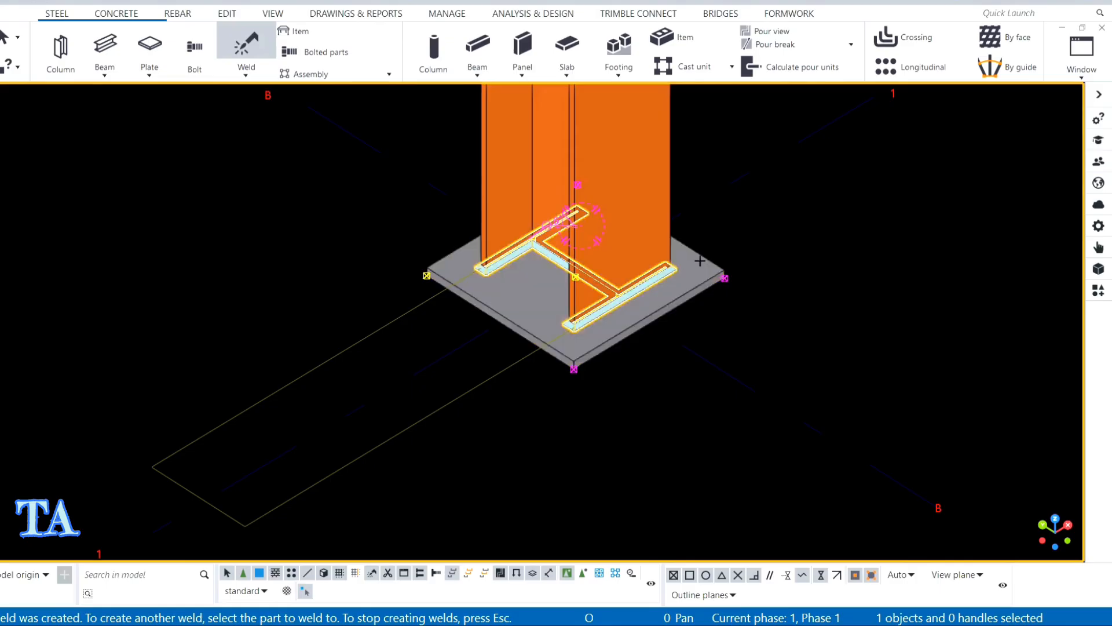
{"action": "right_click", "coordinate": [737, 202]}
{"action": "left_click", "coordinate": [754, 214]}
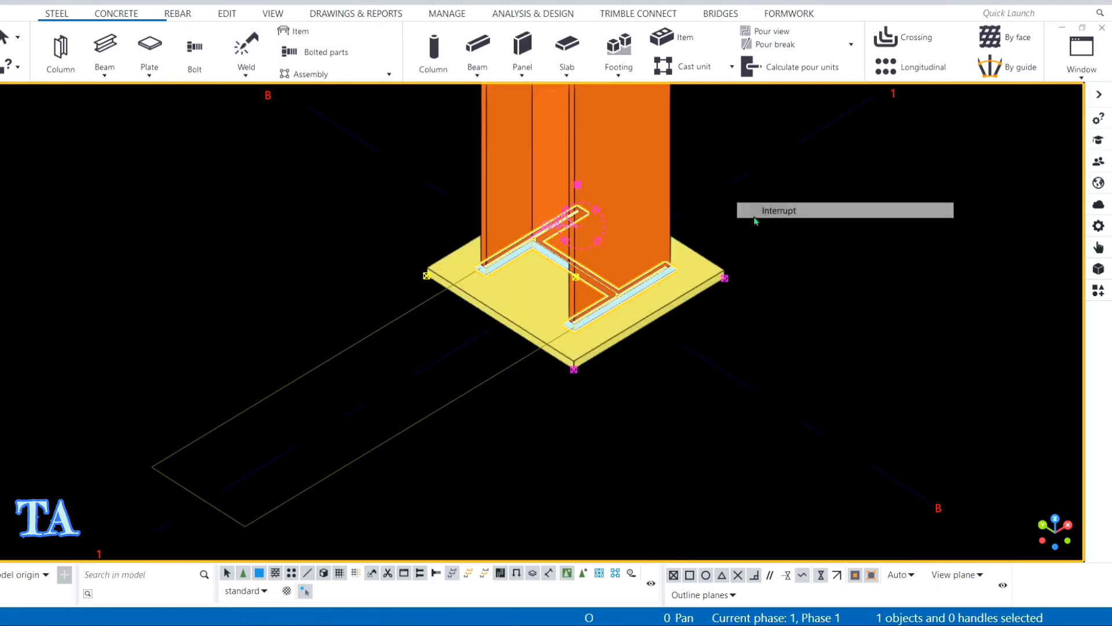
{"action": "left_click", "coordinate": [244, 70]}
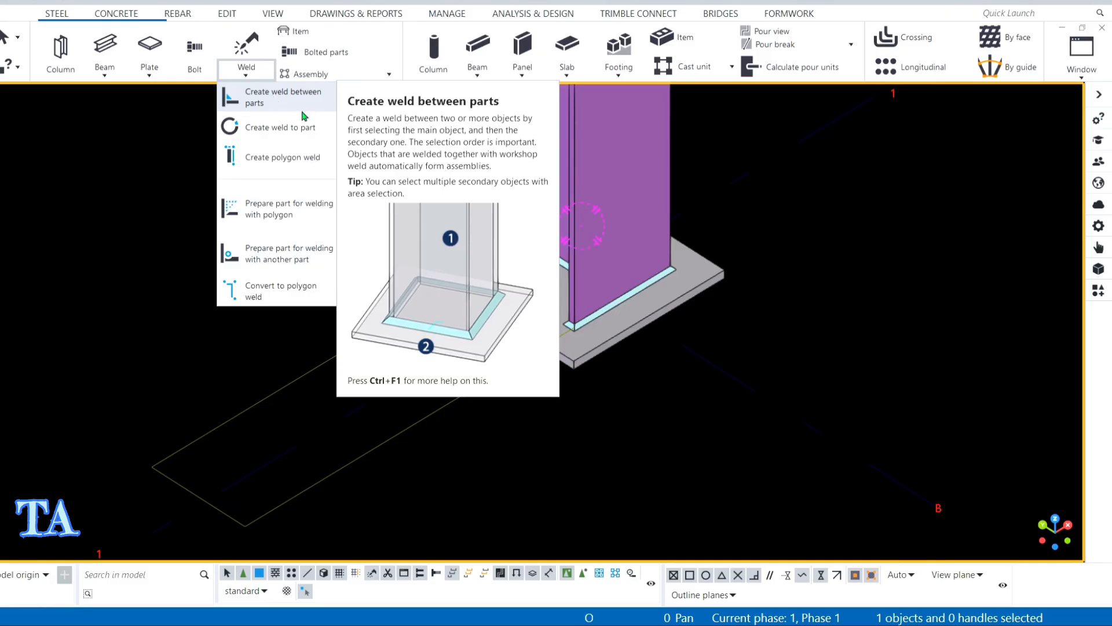
{"action": "key", "text": "Escape"}
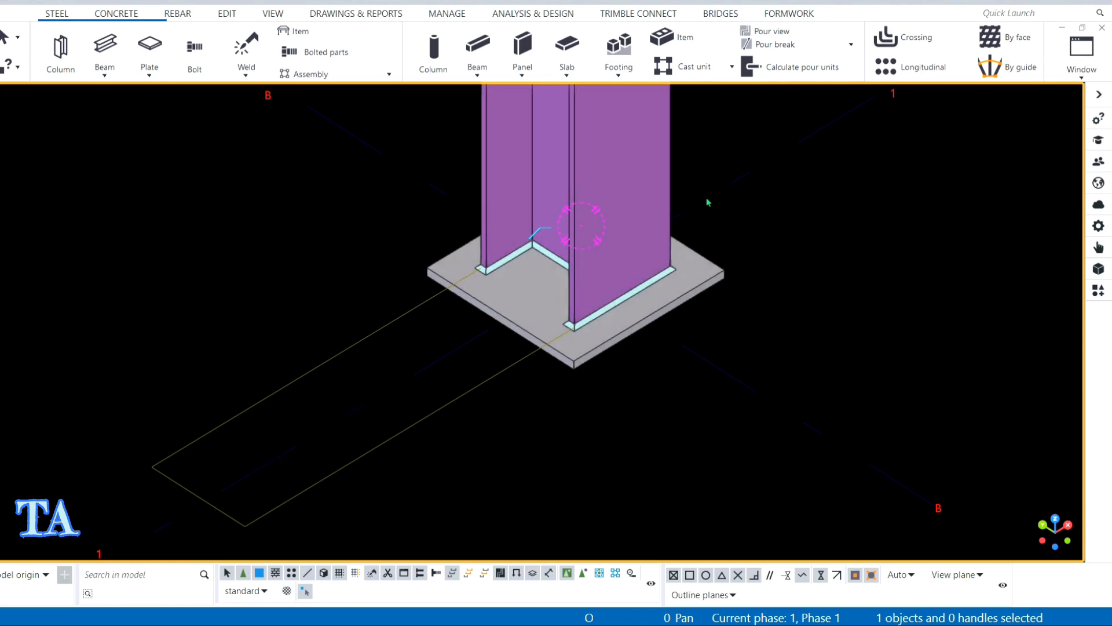
{"action": "scroll", "coordinate": [534, 255], "scroll_direction": "up", "scroll_amount": 2}
{"action": "scroll", "coordinate": [534, 255], "scroll_direction": "down", "scroll_amount": 2}
{"action": "scroll", "coordinate": [561, 303], "scroll_direction": "up", "scroll_amount": 1}
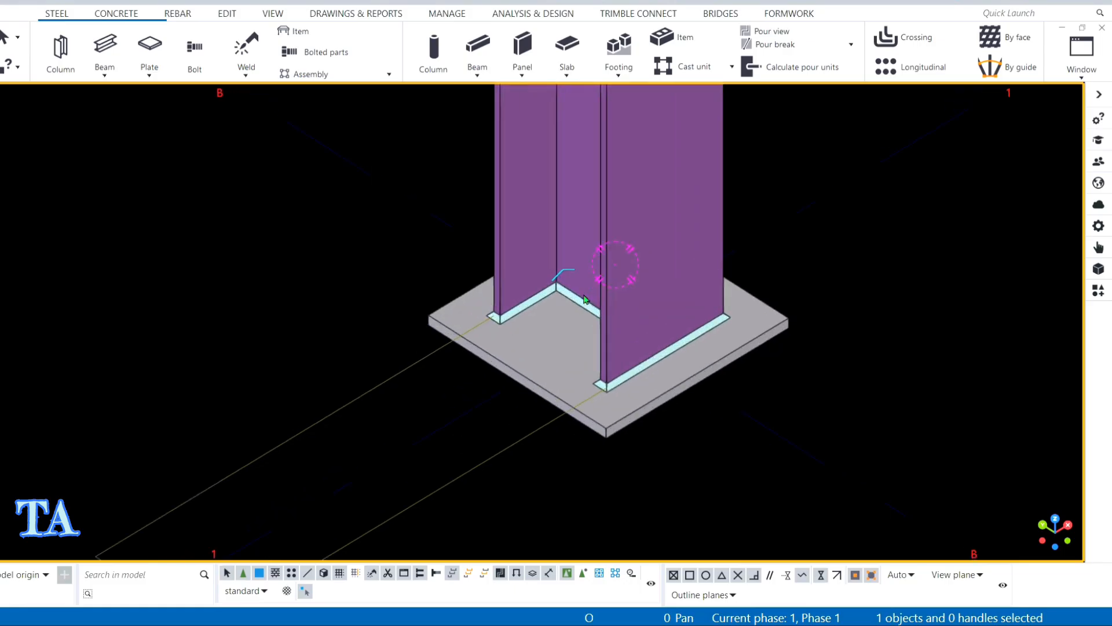
{"action": "scroll", "coordinate": [663, 439], "scroll_direction": "down", "scroll_amount": 2}
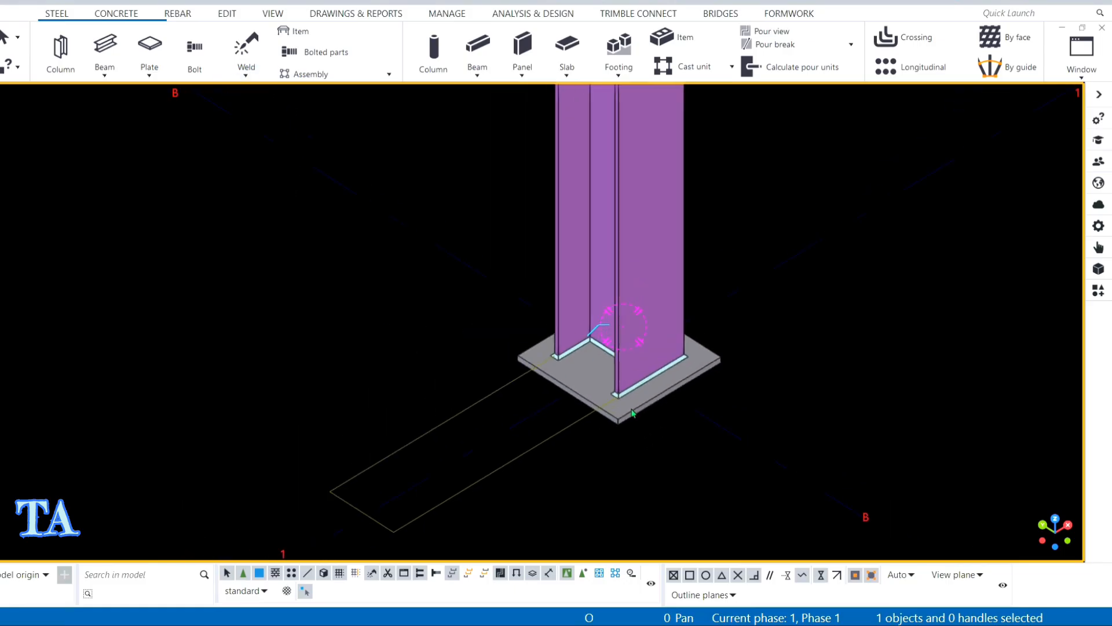
{"action": "left_click", "coordinate": [246, 70]}
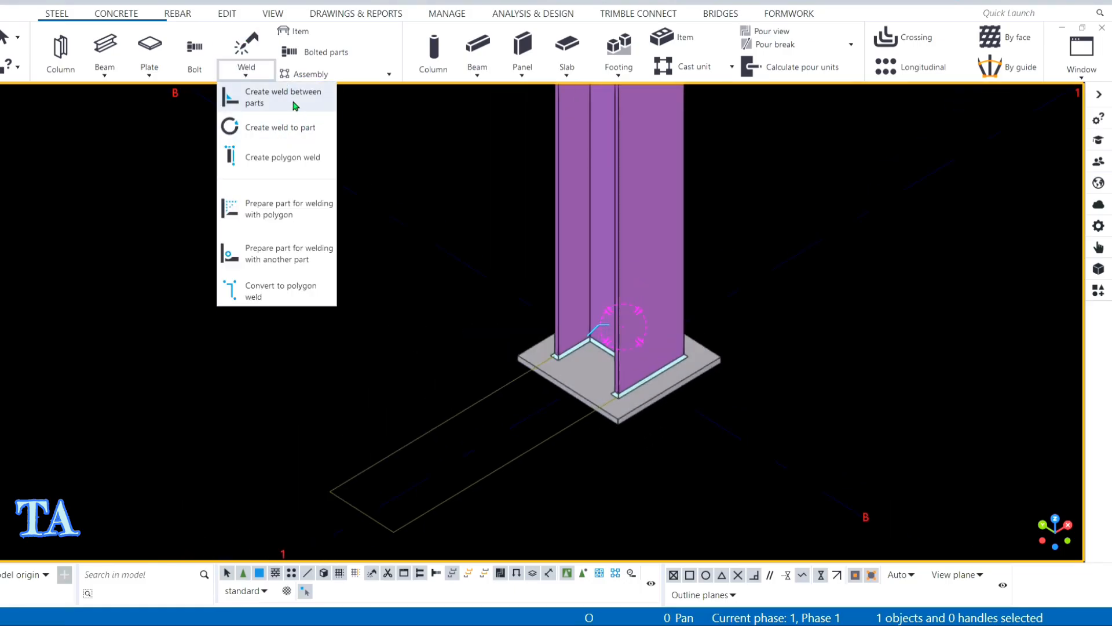
{"action": "right_click", "coordinate": [778, 162]}
Create a steel beam along grid line B, starting a short distance from the column and running away from it.
{"action": "scroll", "coordinate": [862, 369], "scroll_direction": "down", "scroll_amount": 2}
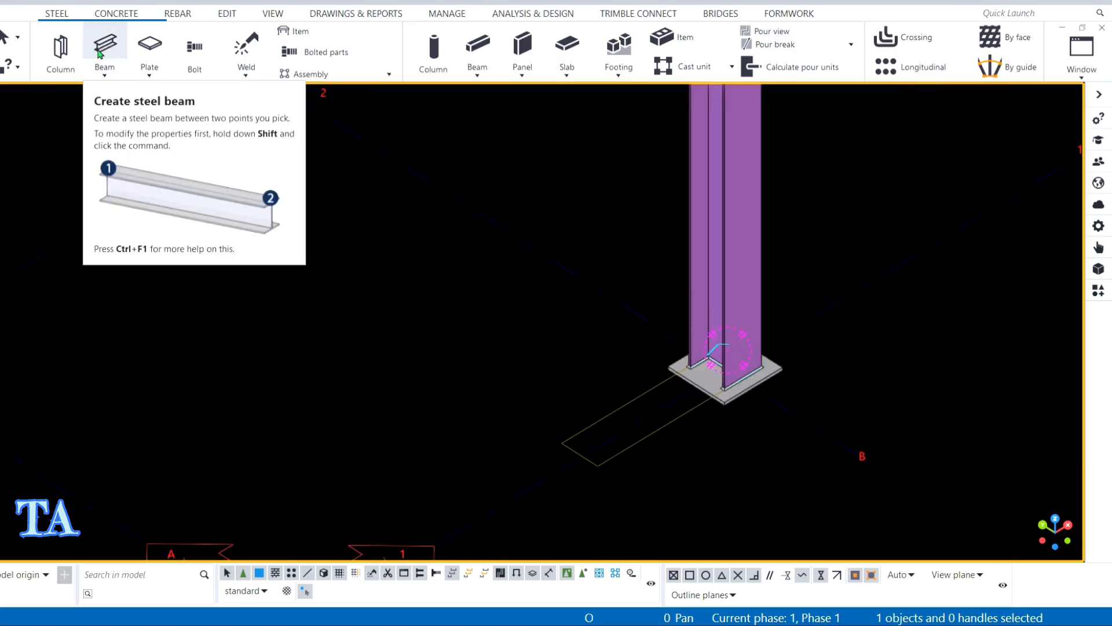
{"action": "left_click", "coordinate": [100, 54]}
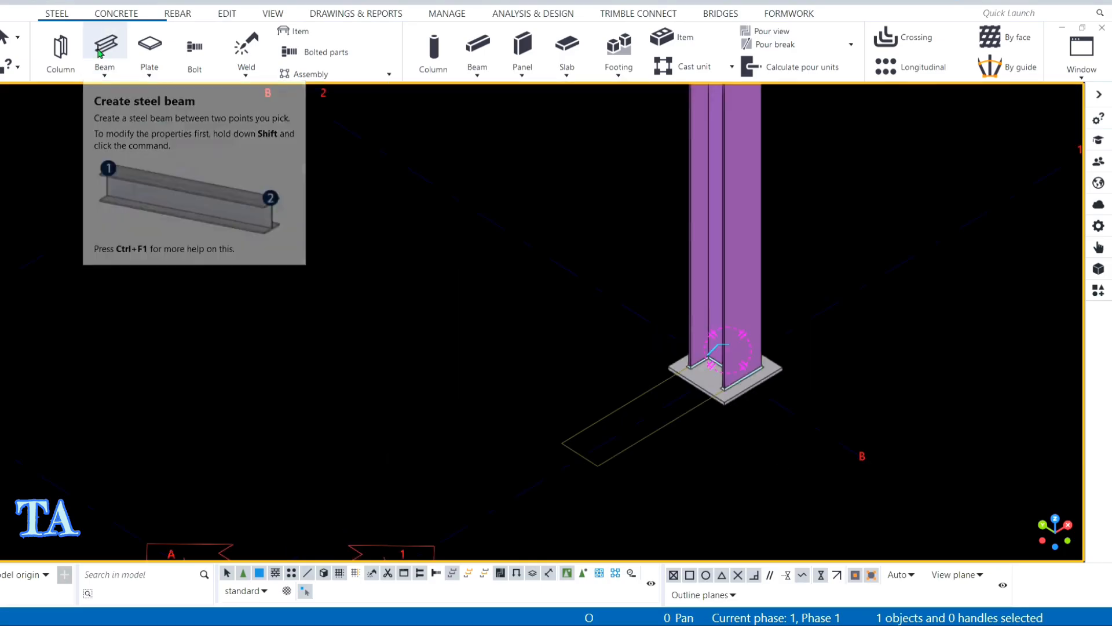
{"action": "left_click", "coordinate": [621, 303]}
{"action": "left_click", "coordinate": [387, 154]}
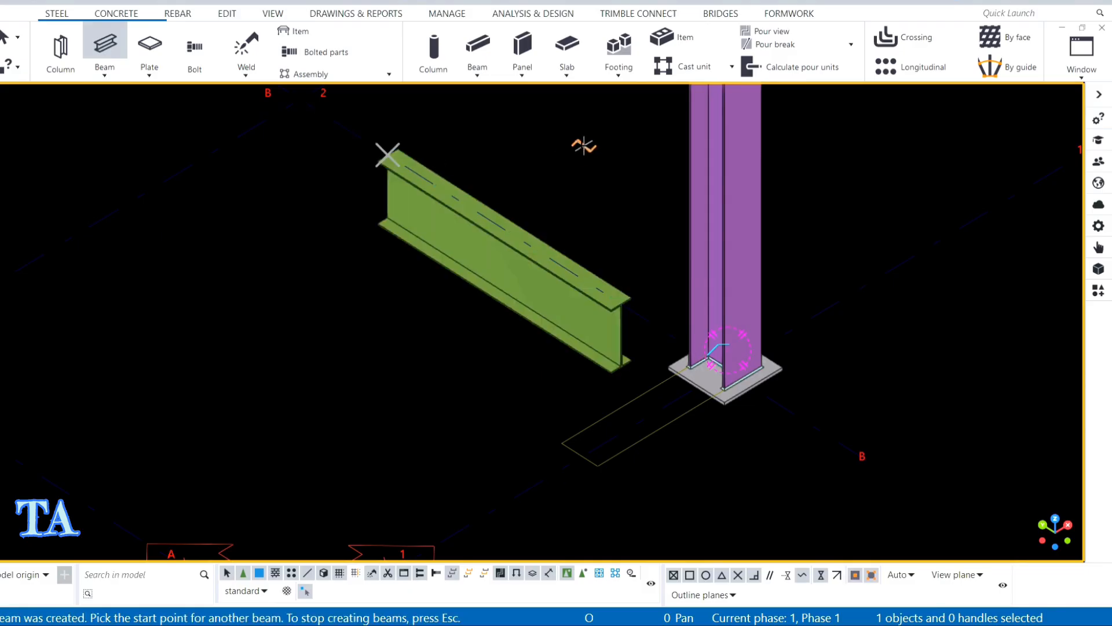
Copy the green beam straight up by its own depth, from the bottom of its column-side end to the top end point.
{"action": "right_click", "coordinate": [584, 145]}
{"action": "left_click", "coordinate": [608, 152]}
{"action": "scroll", "coordinate": [625, 286], "scroll_direction": "up", "scroll_amount": 3}
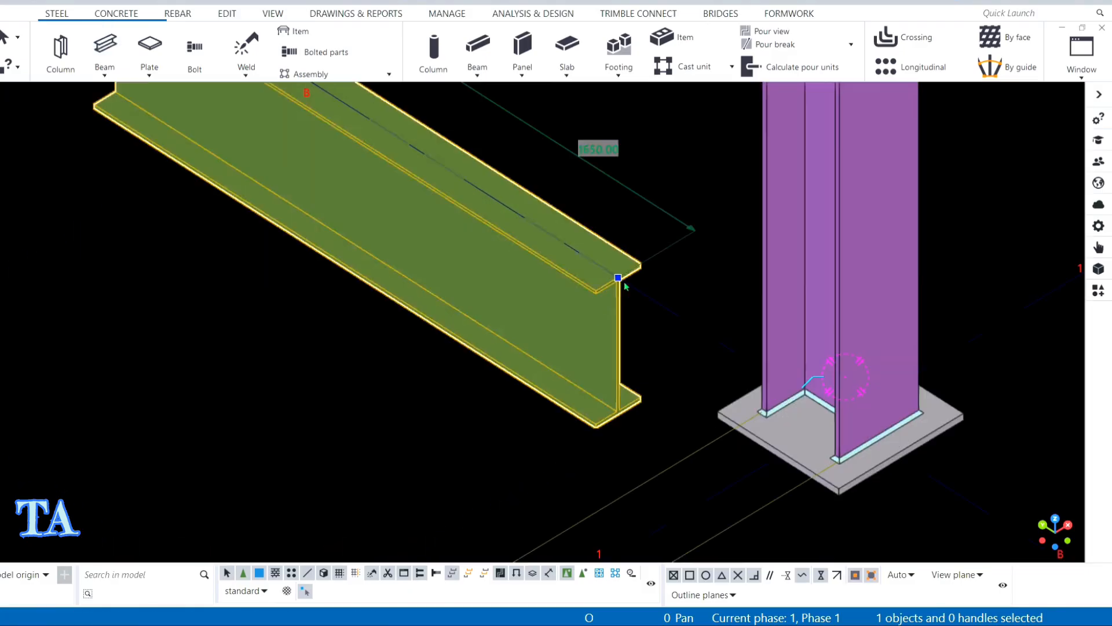
{"action": "right_click", "coordinate": [626, 285]}
{"action": "left_click", "coordinate": [655, 150]}
{"action": "scroll", "coordinate": [618, 416], "scroll_direction": "up", "scroll_amount": 2}
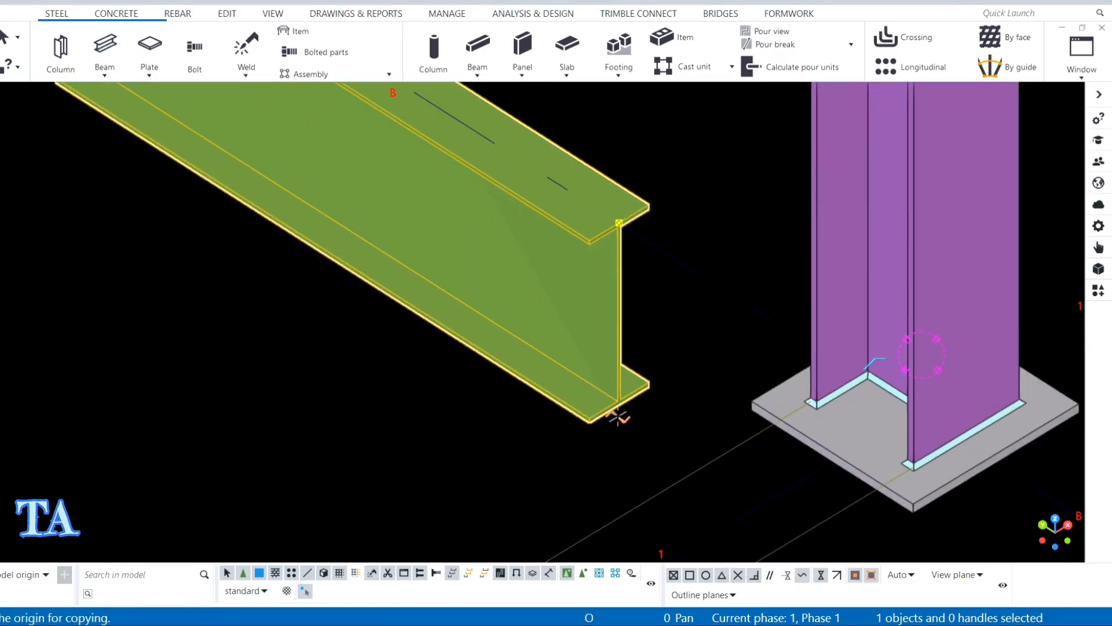
{"action": "left_click", "coordinate": [618, 416]}
{"action": "scroll", "coordinate": [618, 222], "scroll_direction": "up", "scroll_amount": 1}
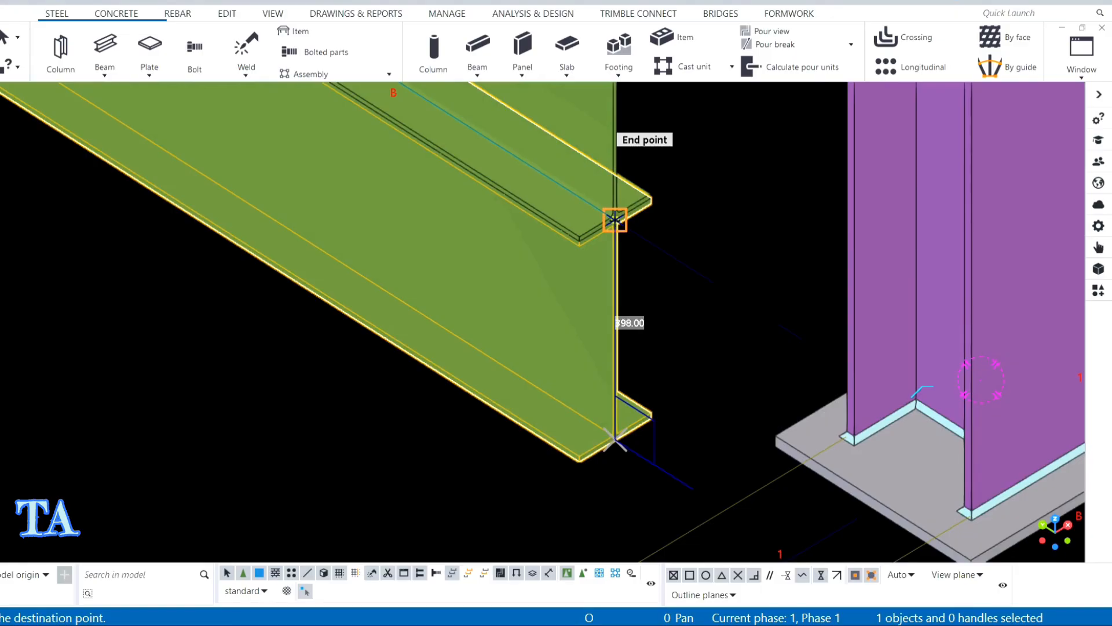
{"action": "left_click", "coordinate": [615, 219]}
{"action": "scroll", "coordinate": [617, 224], "scroll_direction": "down", "scroll_amount": 3}
{"action": "right_click", "coordinate": [644, 159]}
{"action": "left_click", "coordinate": [684, 167]}
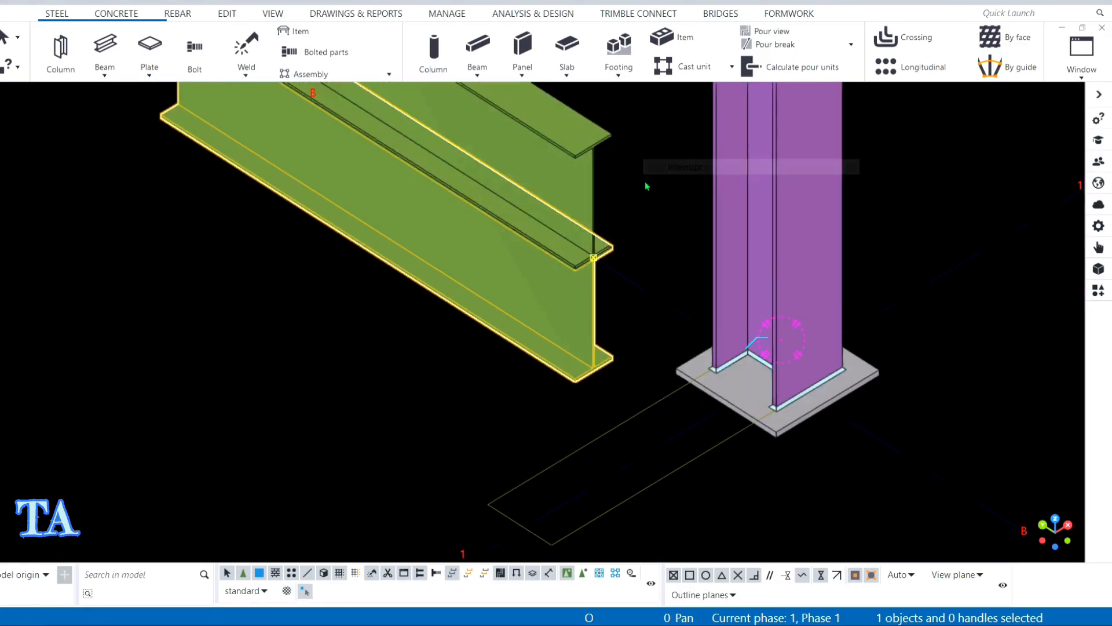
{"action": "scroll", "coordinate": [647, 185], "scroll_direction": "down", "scroll_amount": 3}
{"action": "scroll", "coordinate": [597, 238], "scroll_direction": "up", "scroll_amount": 3}
Change the profile of the upper beam copy to the plate profile PL200*20.
{"action": "double_click", "coordinate": [595, 234]}
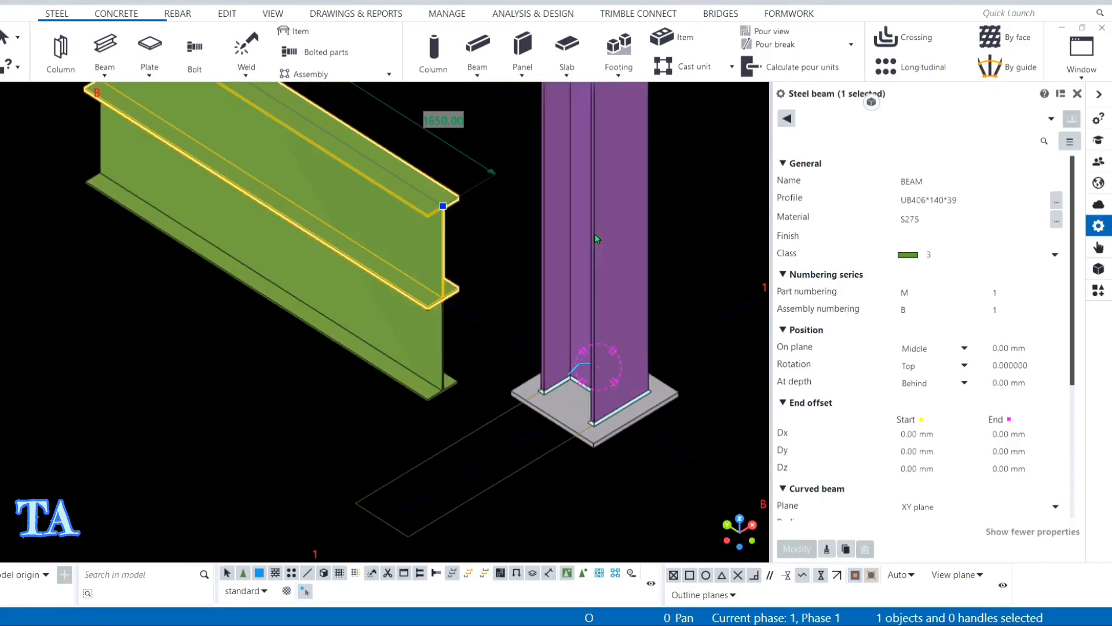
{"action": "left_click", "coordinate": [1054, 204]}
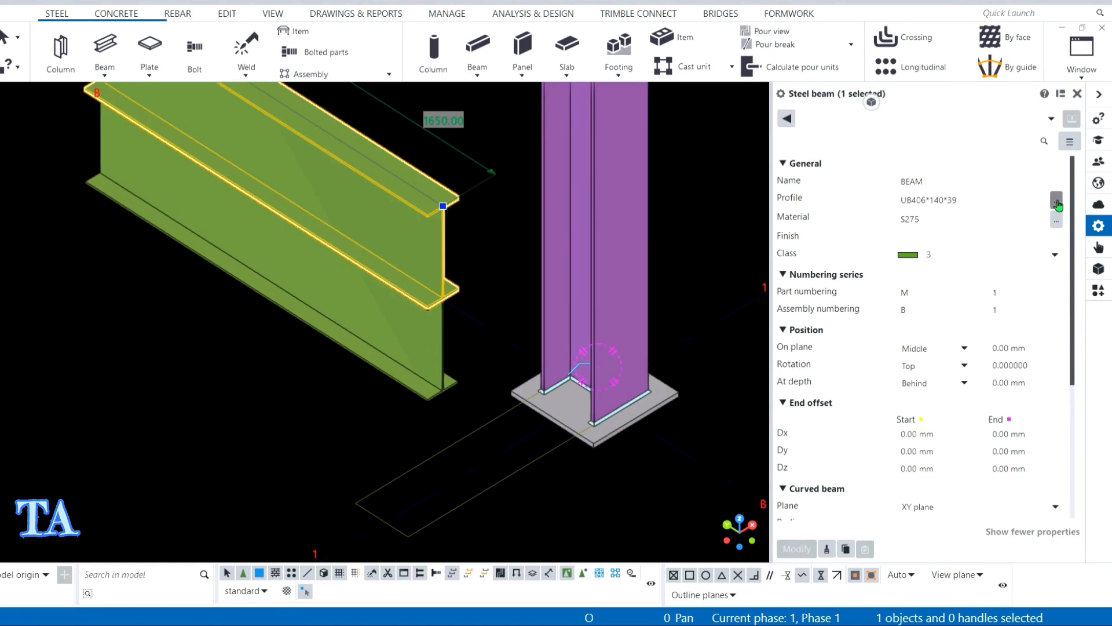
{"action": "mouse_move", "coordinate": [717, 5]}
{"action": "left_mouse_down"}
{"action": "mouse_move", "coordinate": [620, 42]}
{"action": "mouse_move", "coordinate": [747, 49]}
{"action": "left_mouse_up"}
{"action": "scroll", "coordinate": [425, 219], "scroll_direction": "up", "scroll_amount": 6}
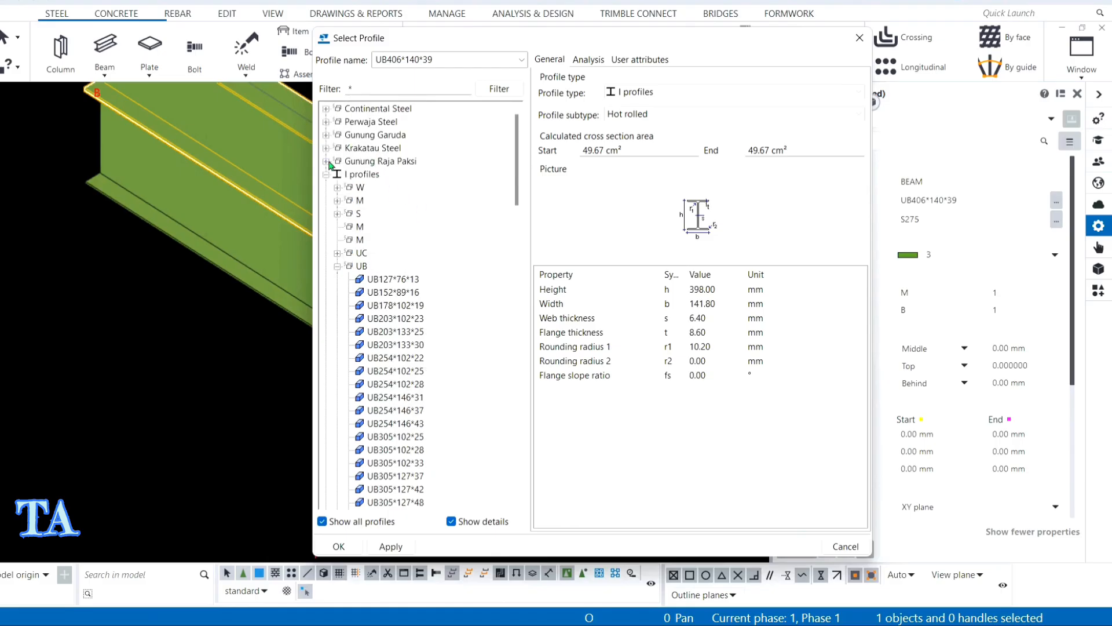
{"action": "left_click", "coordinate": [325, 174]}
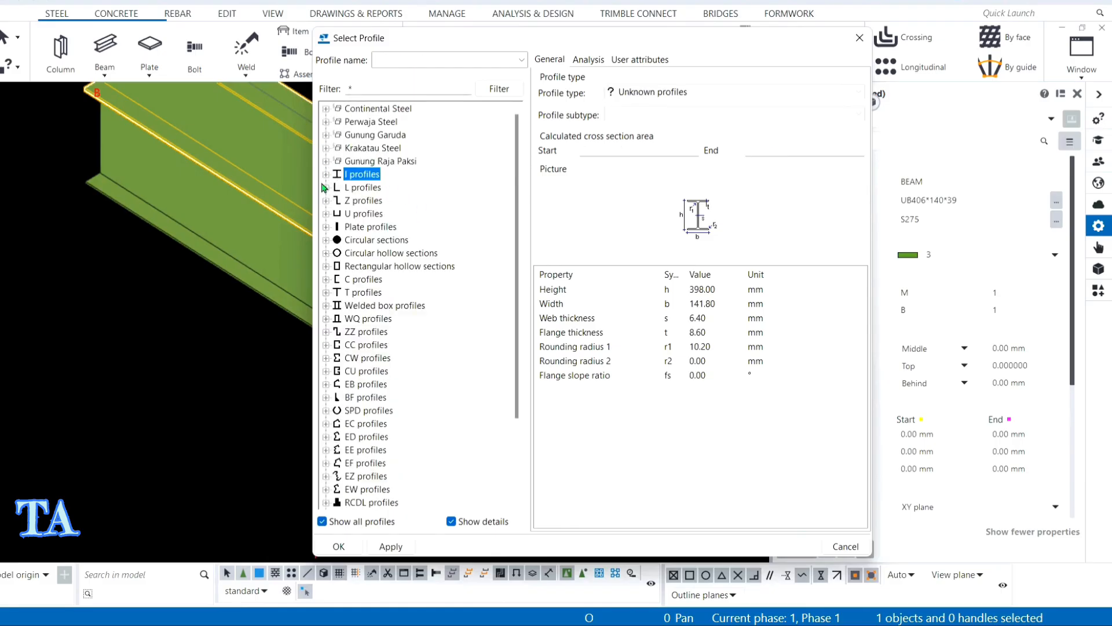
{"action": "left_click", "coordinate": [326, 227]}
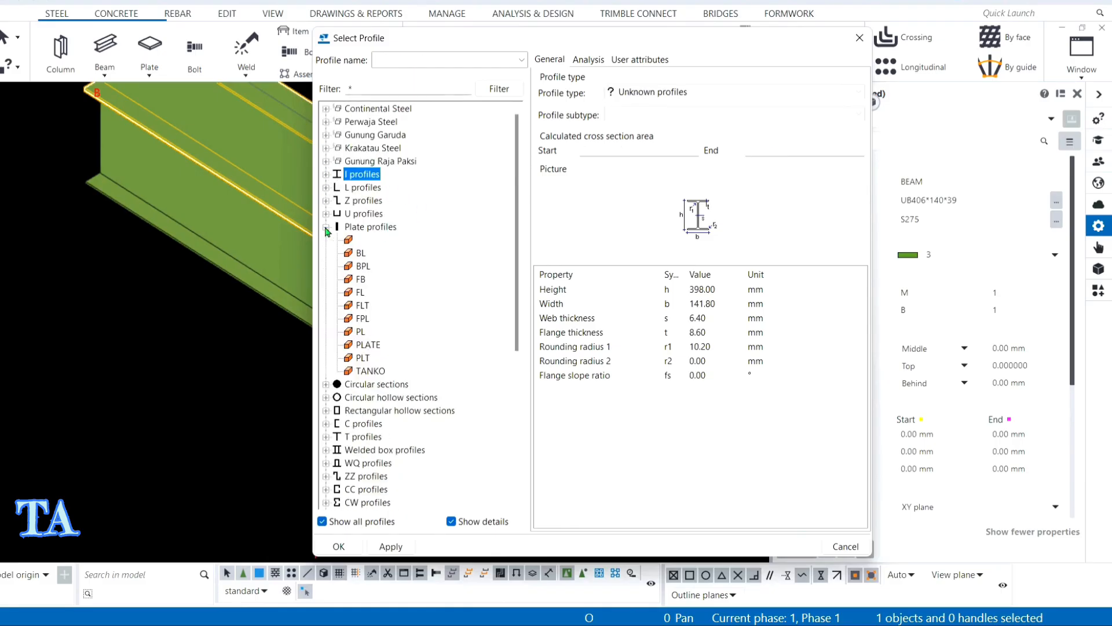
{"action": "double_click", "coordinate": [360, 333]}
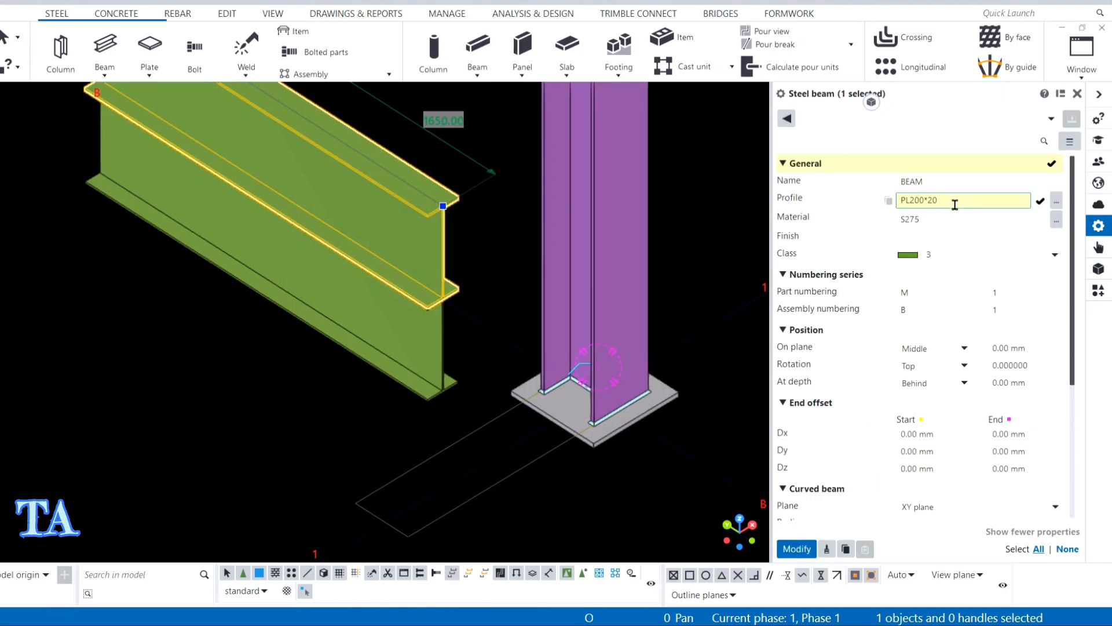
{"action": "double_click", "coordinate": [925, 203]}
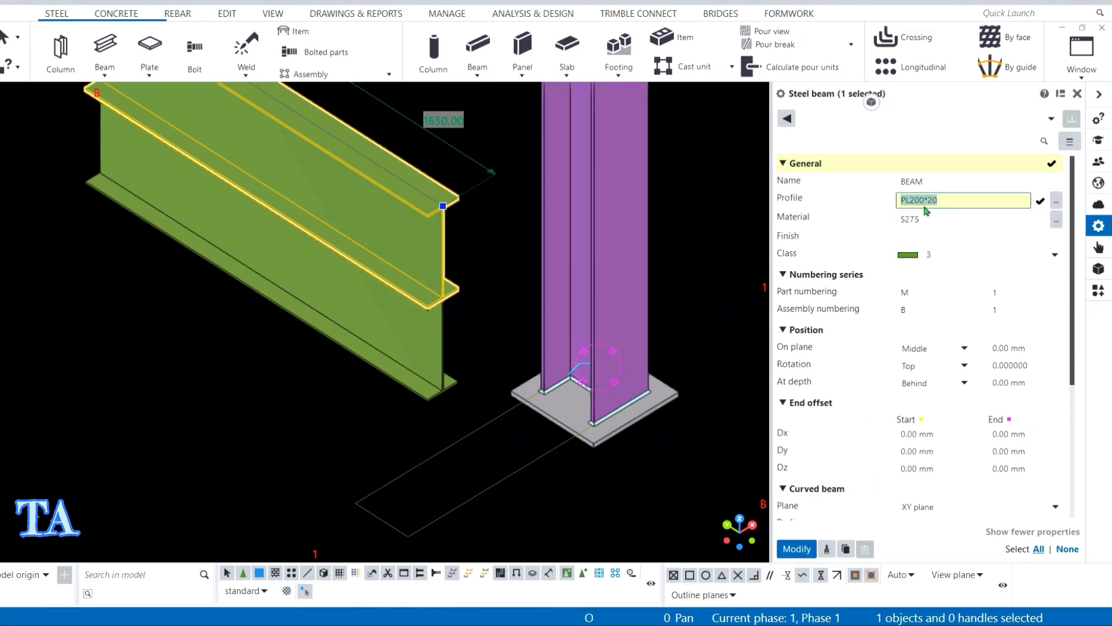
{"action": "left_click", "coordinate": [794, 549]}
Set the plate's At depth position to Front.
{"action": "scroll", "coordinate": [462, 156], "scroll_direction": "up", "scroll_amount": 5}
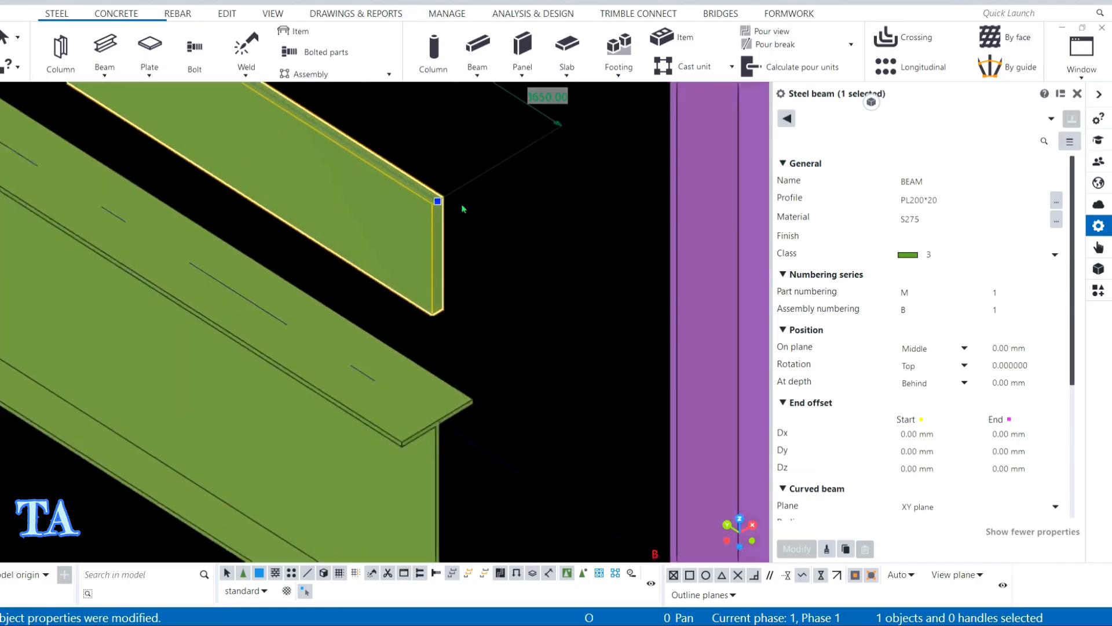
{"action": "scroll", "coordinate": [458, 243], "scroll_direction": "down", "scroll_amount": 3}
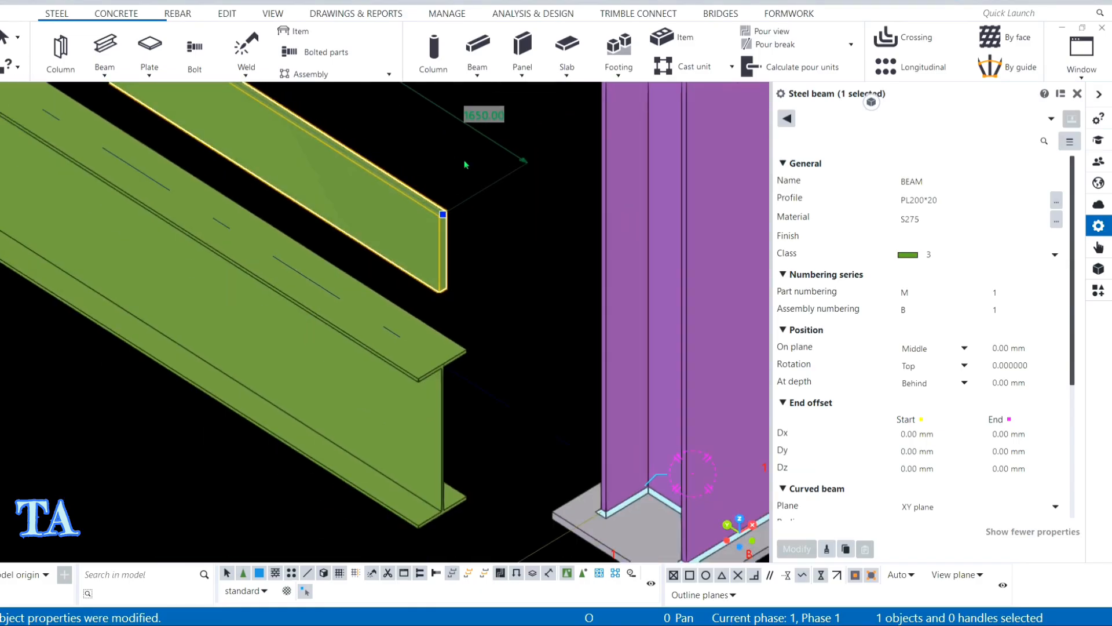
{"action": "left_click", "coordinate": [941, 384]}
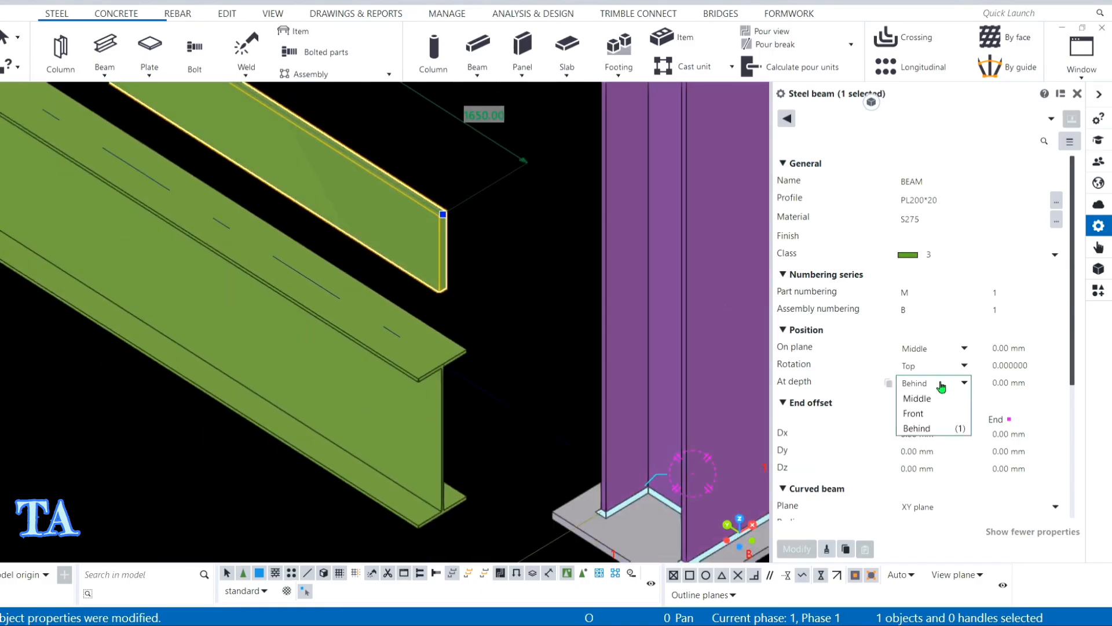
{"action": "left_click", "coordinate": [936, 398]}
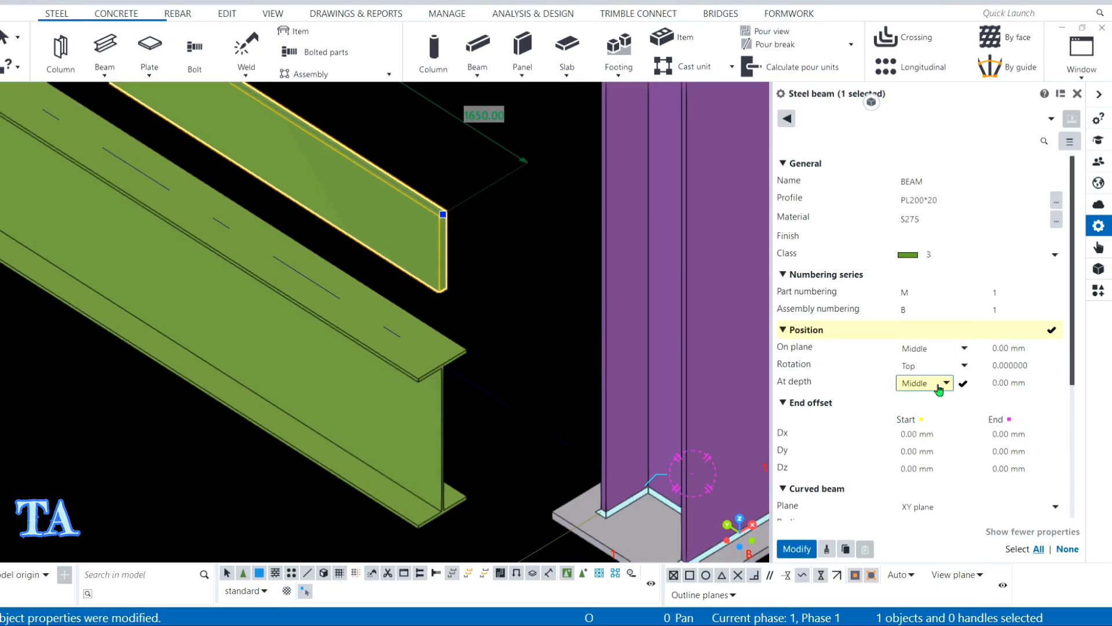
{"action": "left_click", "coordinate": [939, 384]}
{"action": "left_click", "coordinate": [918, 412]}
{"action": "left_click", "coordinate": [796, 549]}
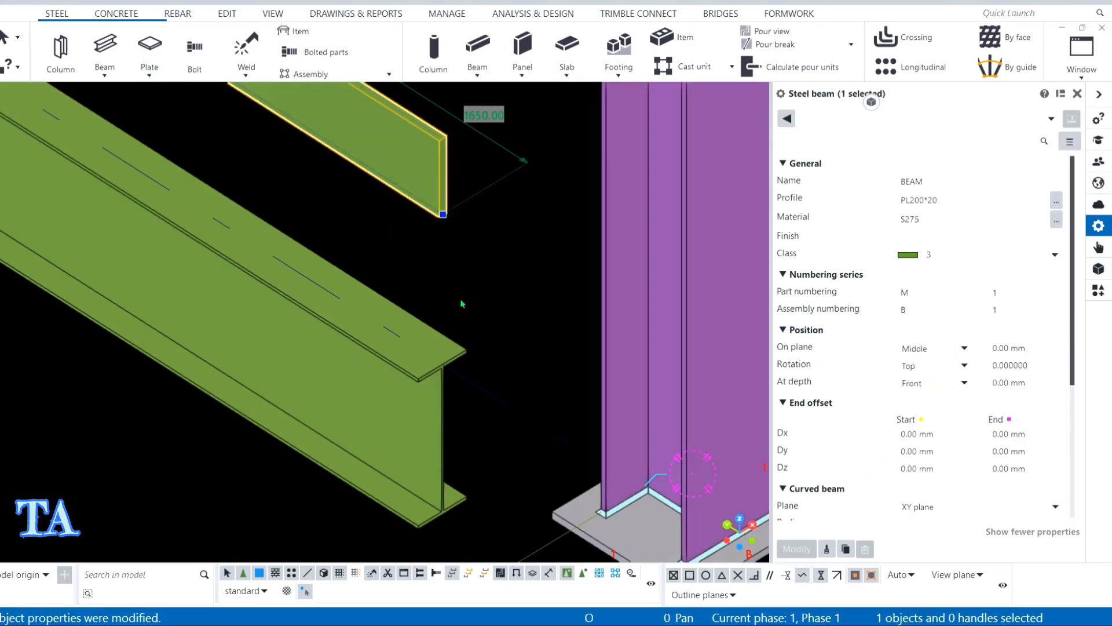
Move the plate down onto the green beam, from its lower column-side end point to the centre of the top flange end.
{"action": "right_click", "coordinate": [470, 155]}
{"action": "left_click", "coordinate": [513, 265]}
{"action": "scroll", "coordinate": [479, 243], "scroll_direction": "up", "scroll_amount": 2}
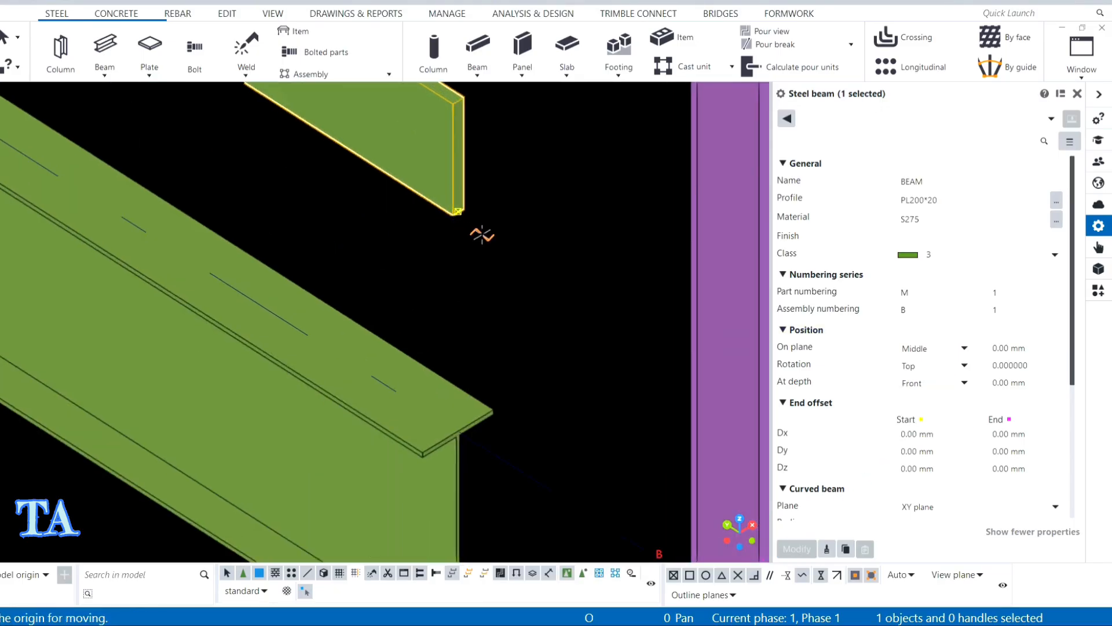
{"action": "left_click", "coordinate": [458, 212]}
{"action": "scroll", "coordinate": [451, 431], "scroll_direction": "up", "scroll_amount": 1}
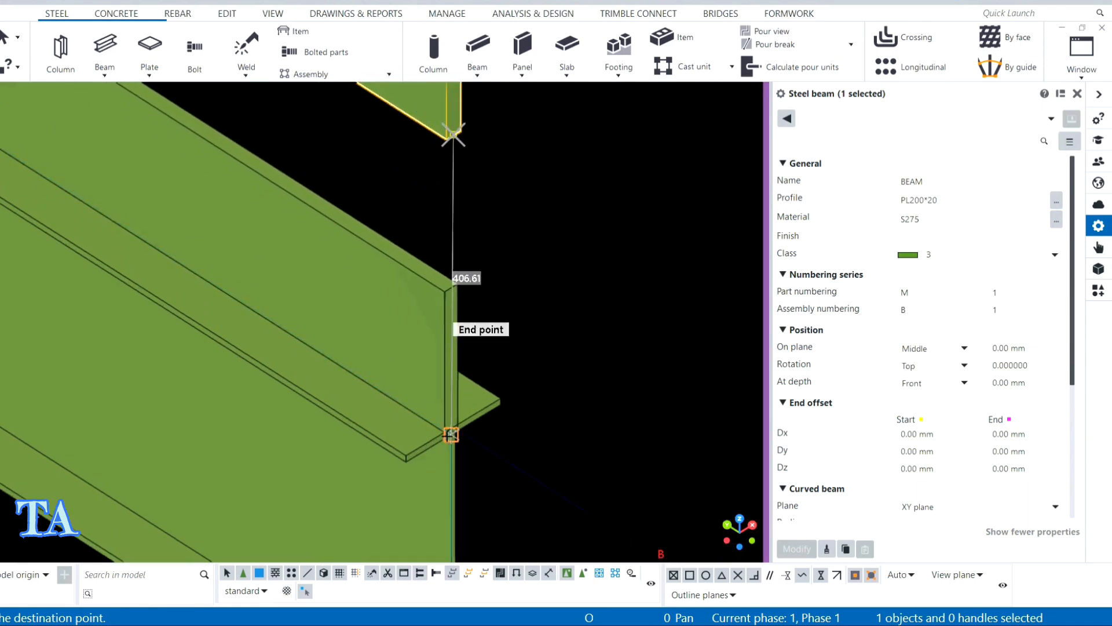
{"action": "left_click", "coordinate": [453, 429]}
{"action": "scroll", "coordinate": [453, 429], "scroll_direction": "down", "scroll_amount": 3}
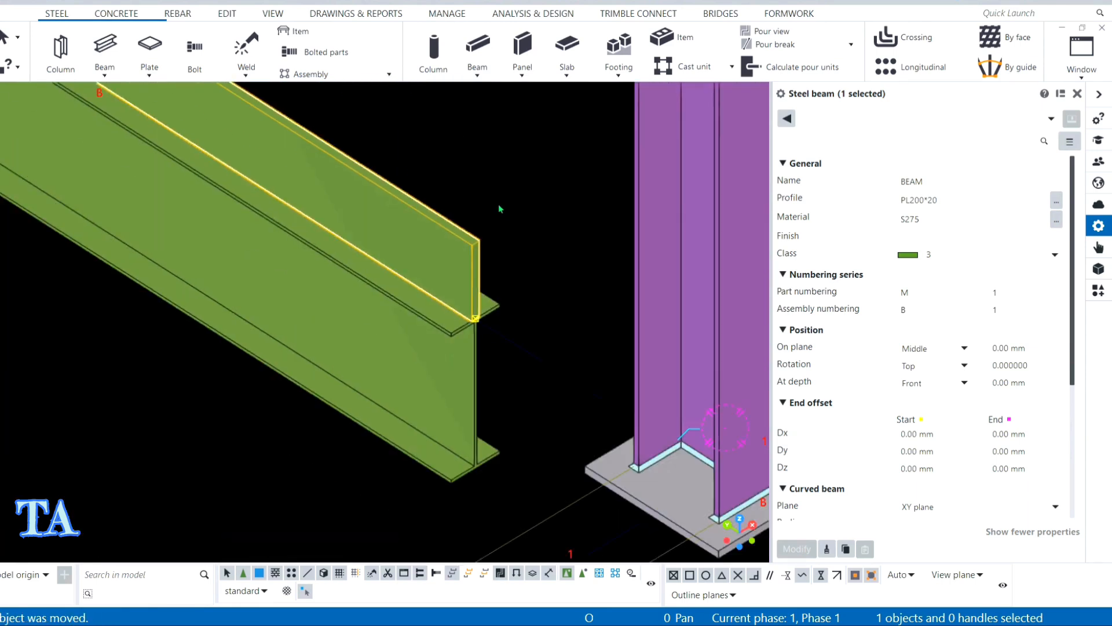
Set the plate's class to 2 so it is coloured red.
{"action": "left_click", "coordinate": [970, 253]}
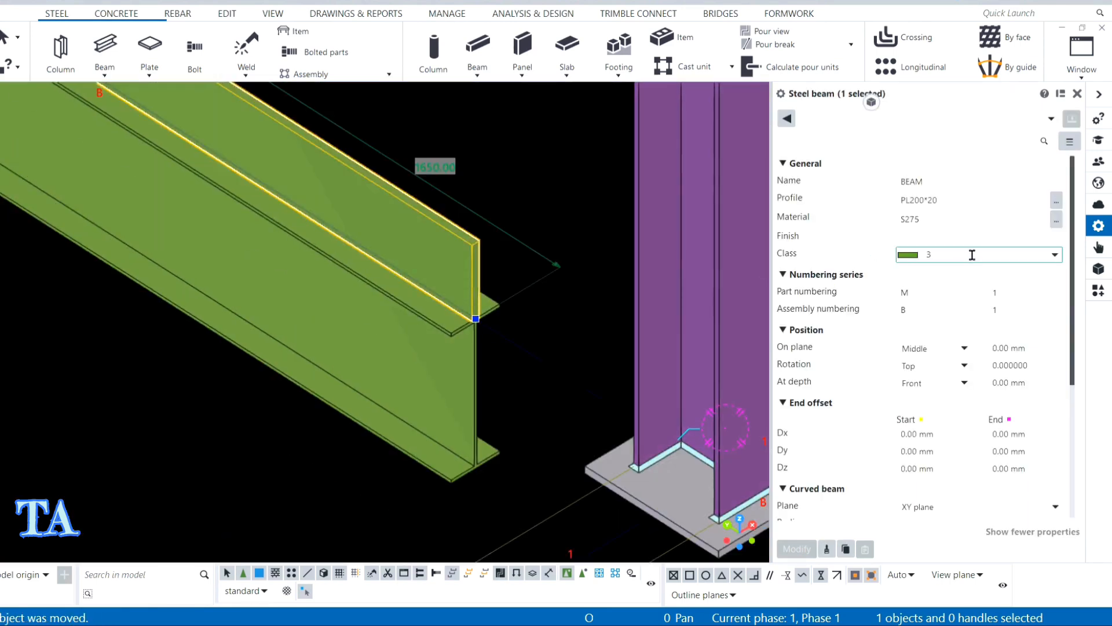
{"action": "left_click", "coordinate": [974, 252]}
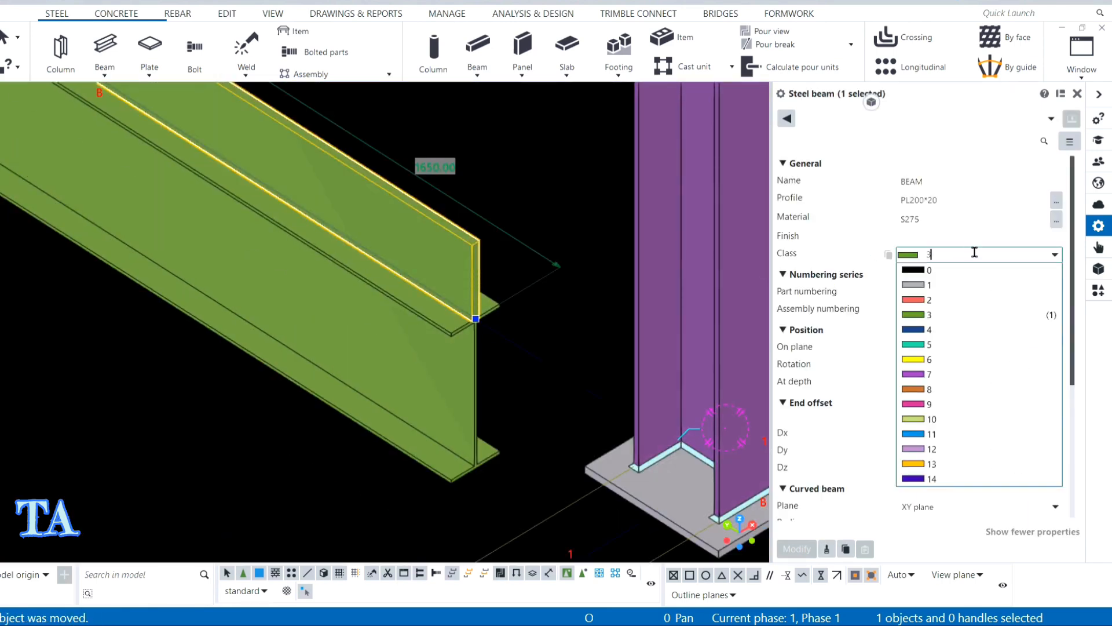
{"action": "left_click", "coordinate": [925, 300]}
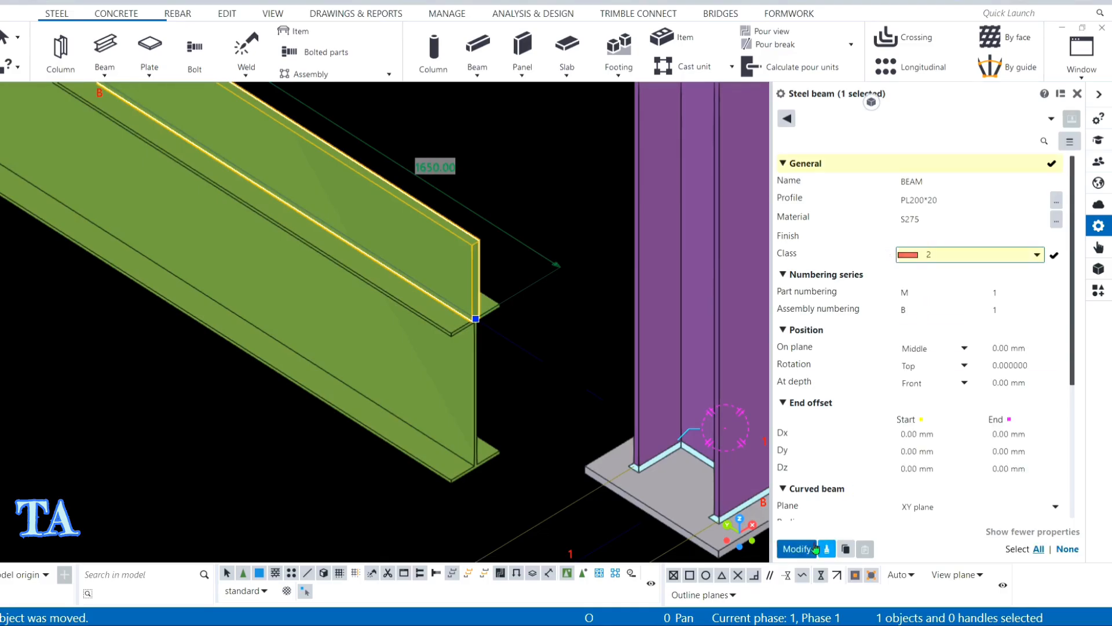
{"action": "left_click", "coordinate": [796, 549]}
{"action": "left_click", "coordinate": [479, 250]}
Shorten the red plate to a length of 400 mm, keeping its end nearest the column in place.
{"action": "scroll", "coordinate": [478, 251], "scroll_direction": "down", "scroll_amount": 5}
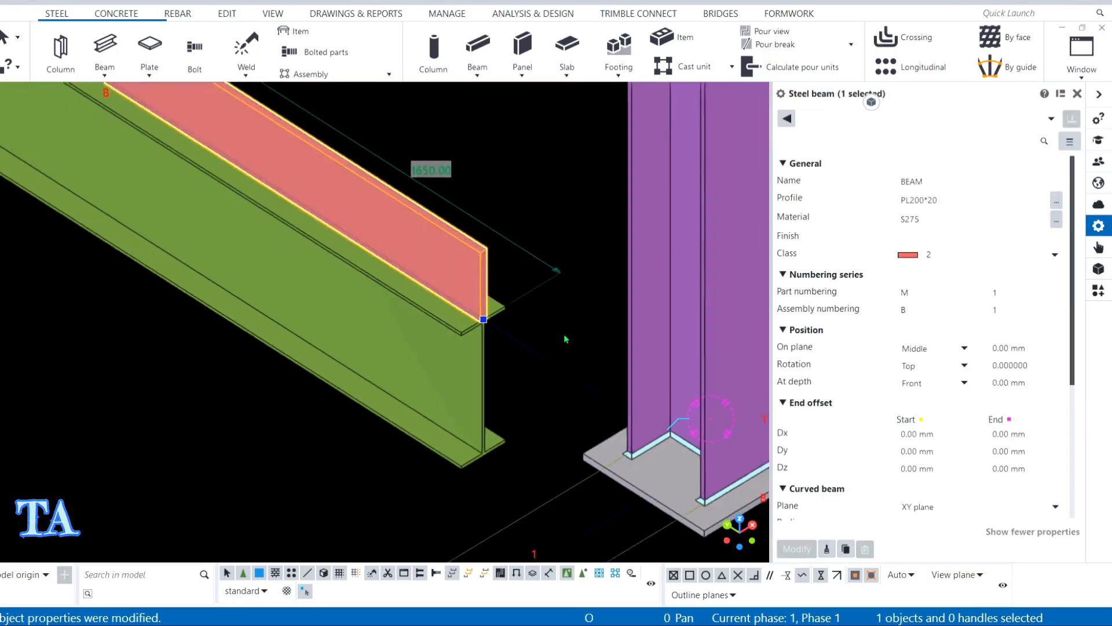
{"action": "left_click", "coordinate": [428, 200]}
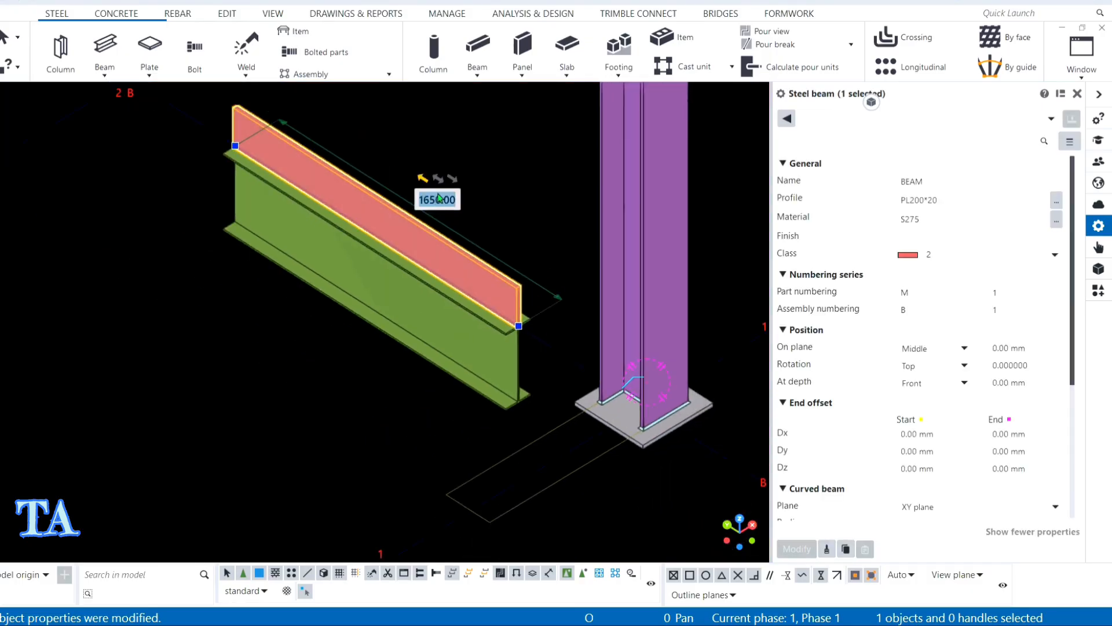
{"action": "type", "text": "400"}
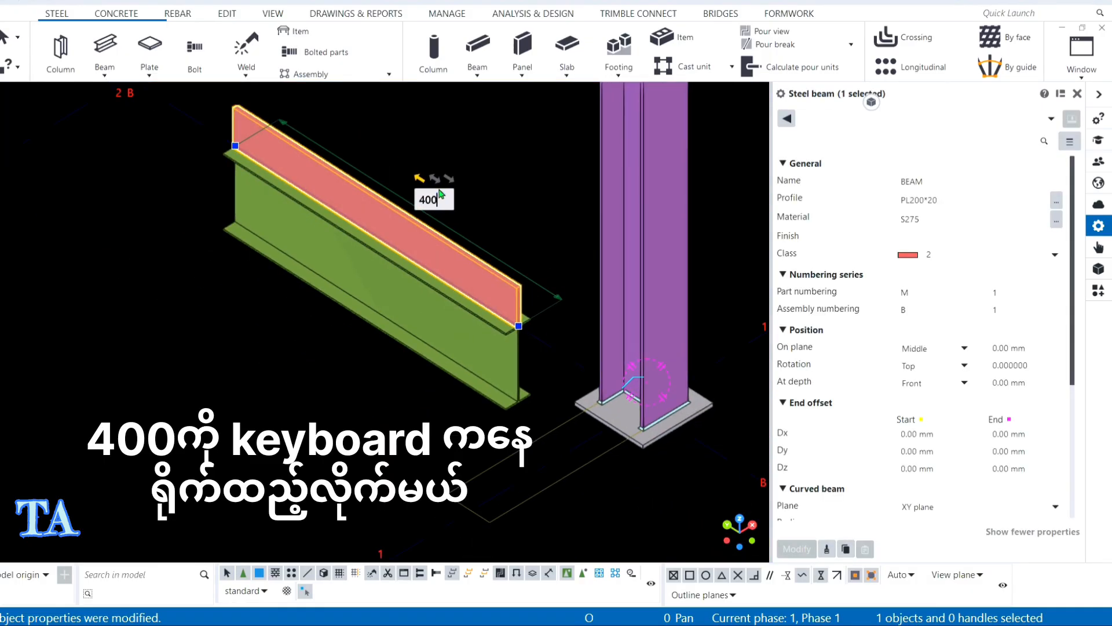
{"action": "key", "text": "Return"}
{"action": "scroll", "coordinate": [472, 278], "scroll_direction": "up", "scroll_amount": 3}
Move the red plate 60 mm along the top flange, away from the beam's column-side end, and close the properties pane.
{"action": "right_click", "coordinate": [473, 278]}
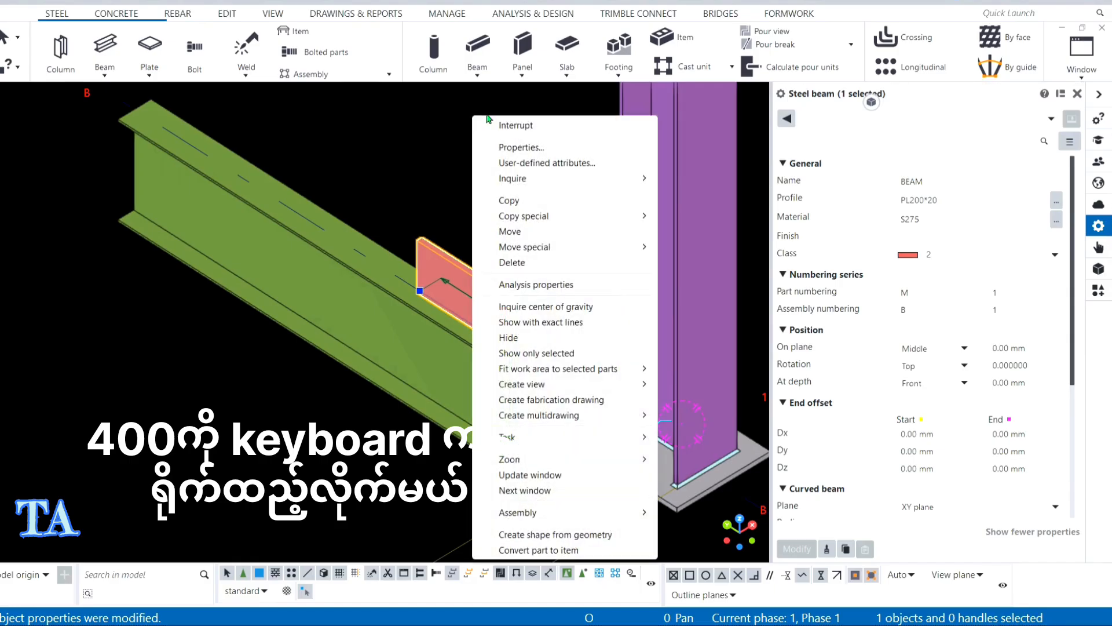
{"action": "left_click", "coordinate": [519, 232]}
{"action": "scroll", "coordinate": [510, 330], "scroll_direction": "up", "scroll_amount": 5}
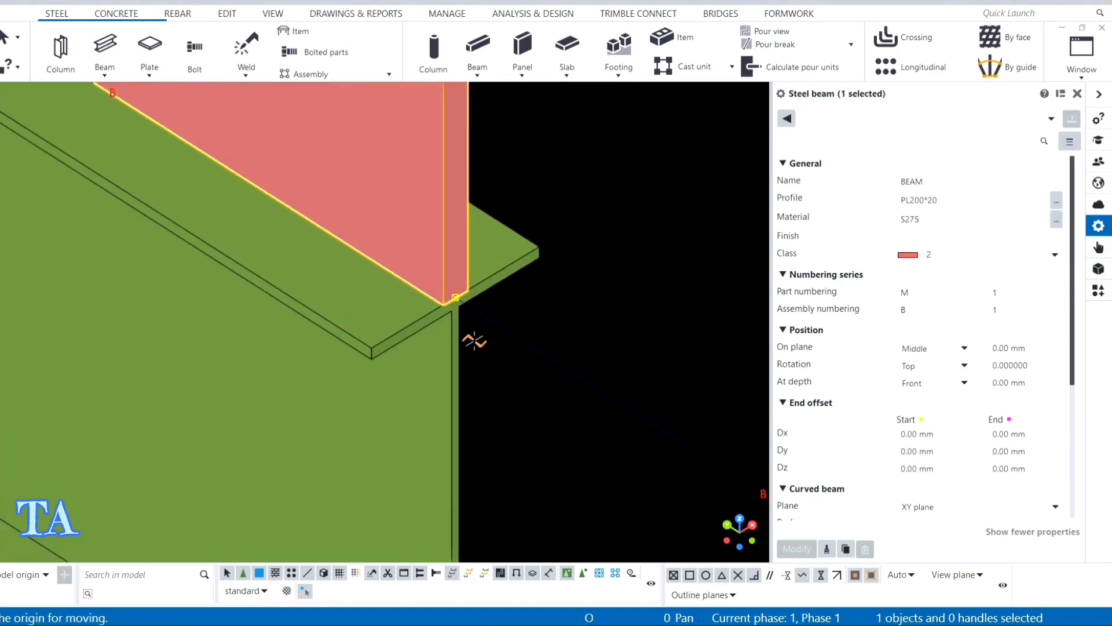
{"action": "left_click", "coordinate": [372, 342]}
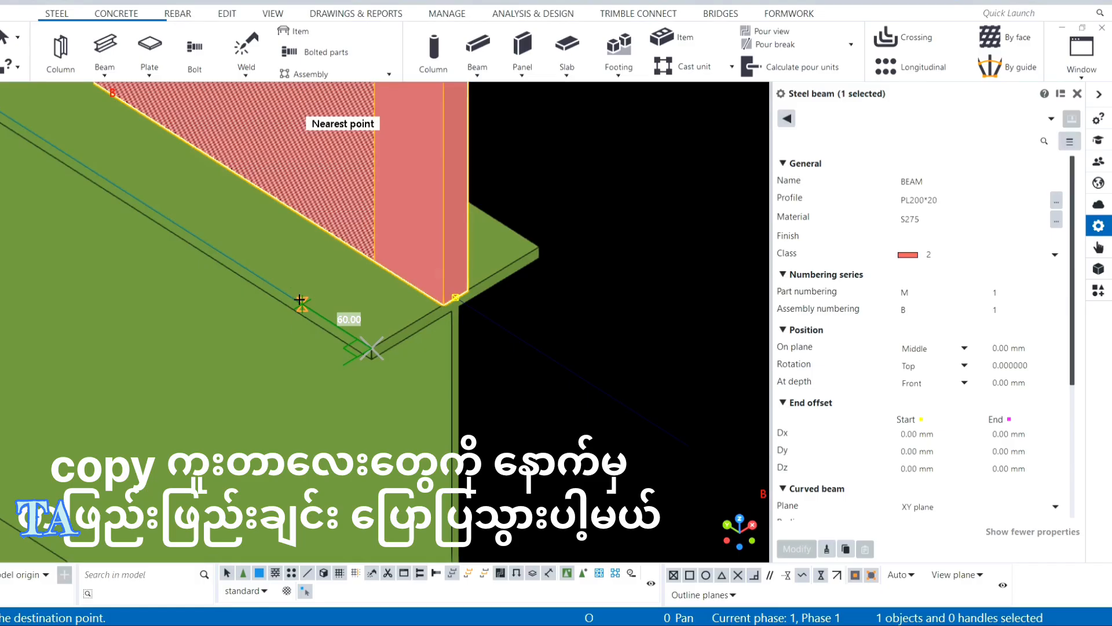
{"action": "type", "text": "60"}
{"action": "key", "text": "Return"}
{"action": "scroll", "coordinate": [405, 289], "scroll_direction": "down", "scroll_amount": 5}
{"action": "right_click", "coordinate": [632, 191]}
{"action": "left_click", "coordinate": [666, 198]}
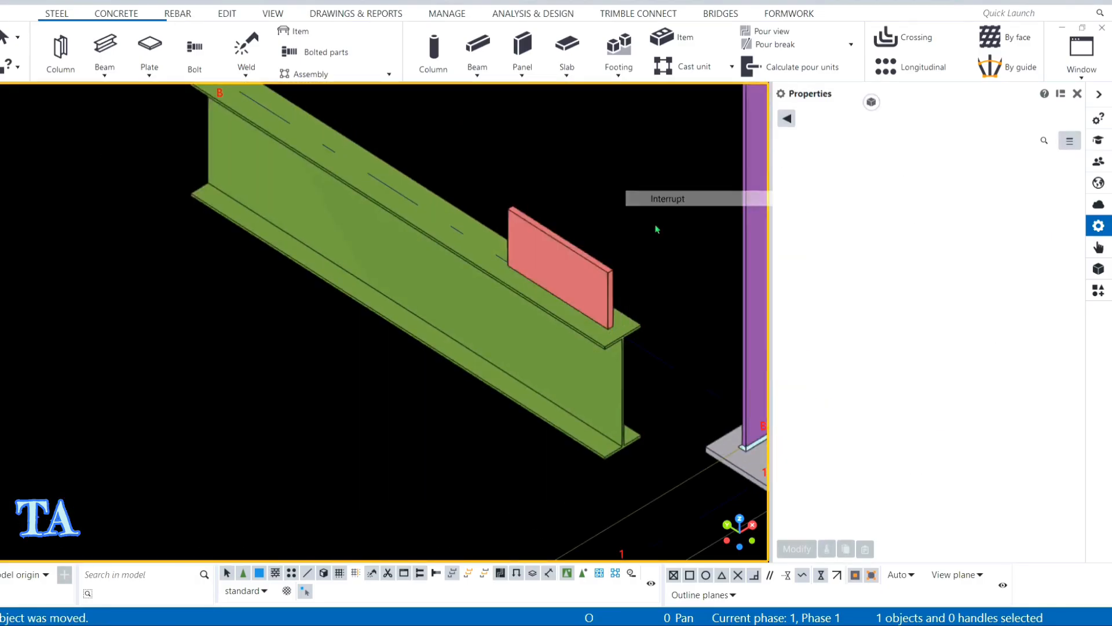
{"action": "middle_click_drag", "start_coordinate": [657, 229], "coordinate": [601, 226]}
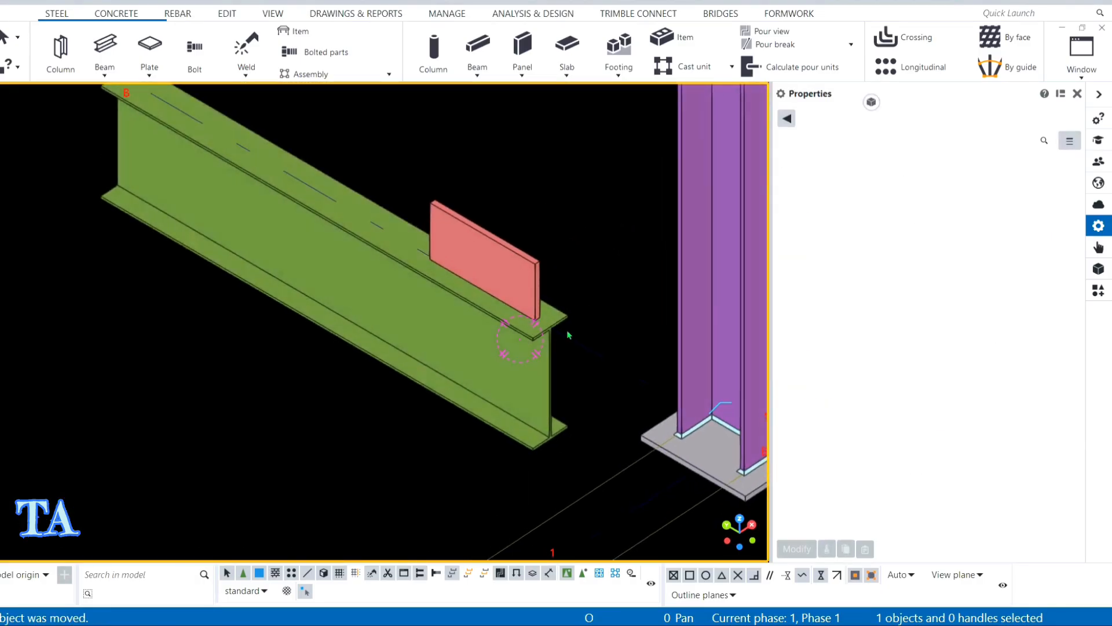
{"action": "middle_click_drag", "start_coordinate": [566, 335], "coordinate": [510, 312]}
{"action": "left_click", "coordinate": [1077, 93]}
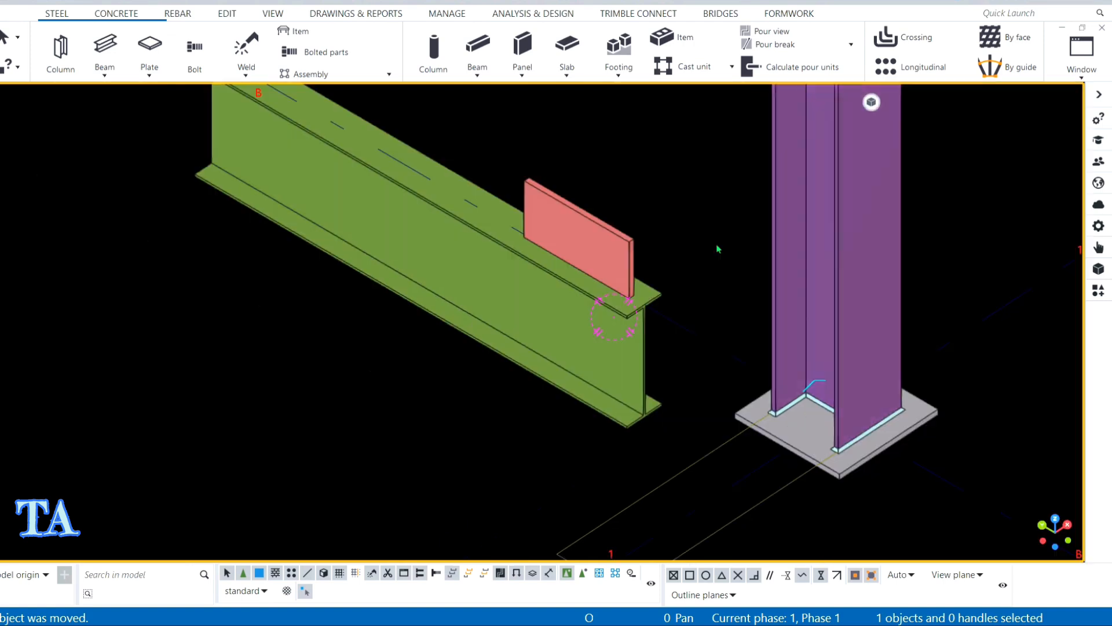
Create a weld between the green beam as the main part and the red plate on its top flange as the secondary part.
{"action": "right_click", "coordinate": [678, 191]}
{"action": "left_click", "coordinate": [683, 197]}
{"action": "middle_click_drag", "start_coordinate": [681, 194], "coordinate": [591, 231]}
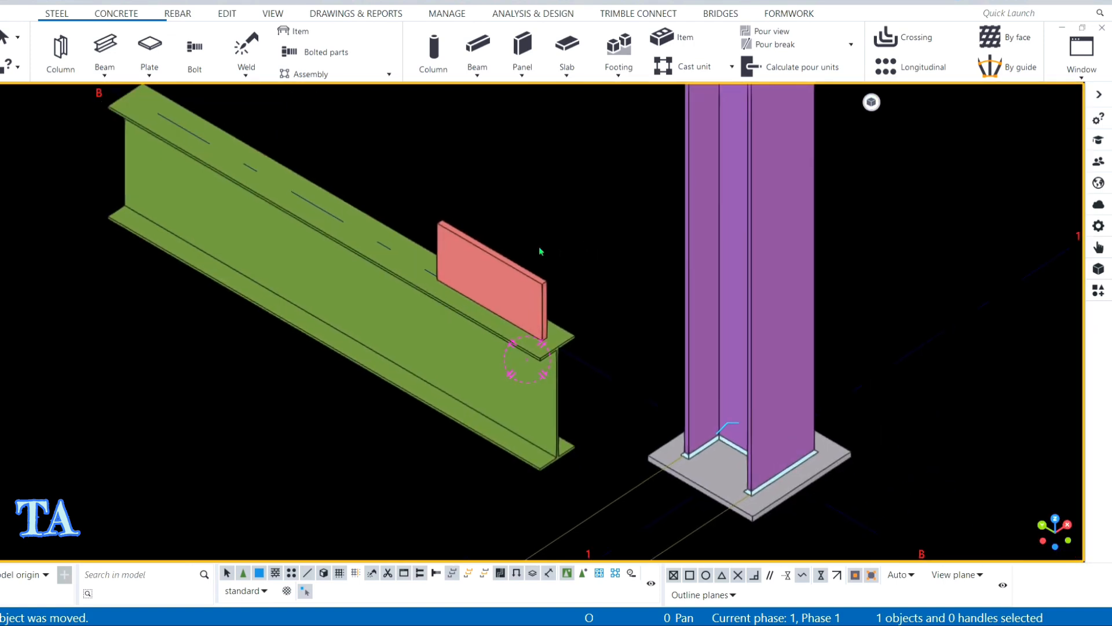
{"action": "left_click", "coordinate": [246, 70]}
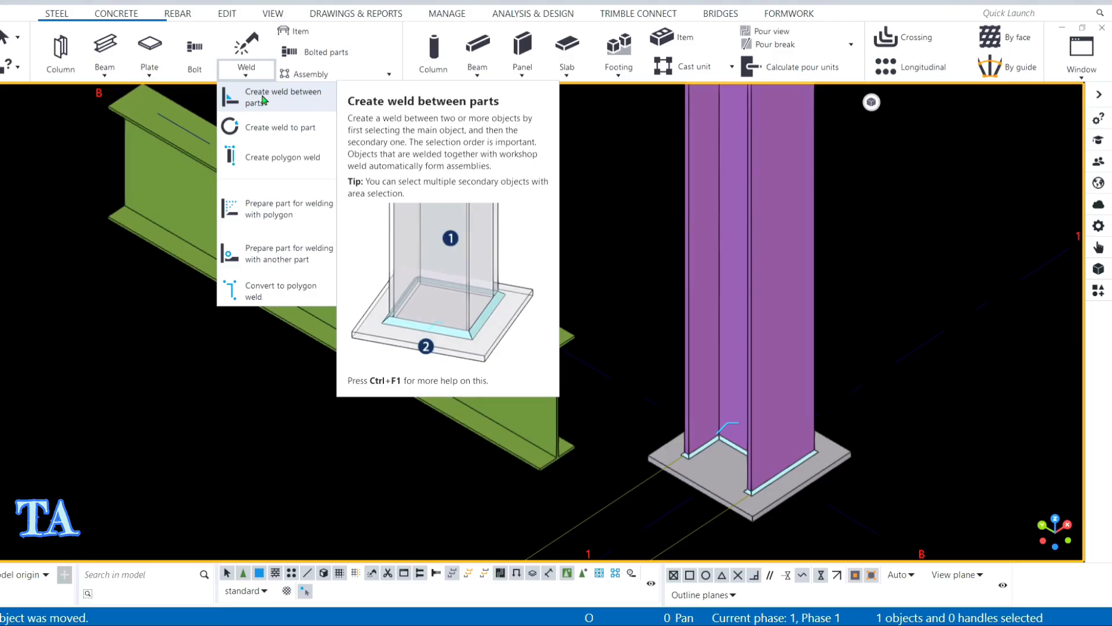
{"action": "left_click", "coordinate": [263, 100]}
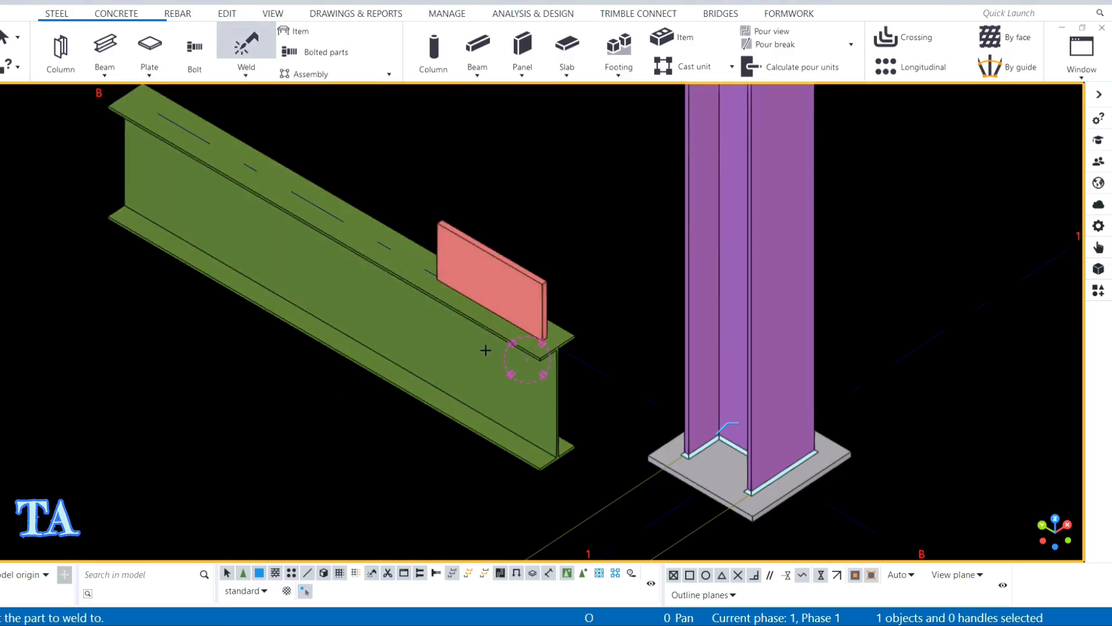
{"action": "left_click", "coordinate": [475, 330]}
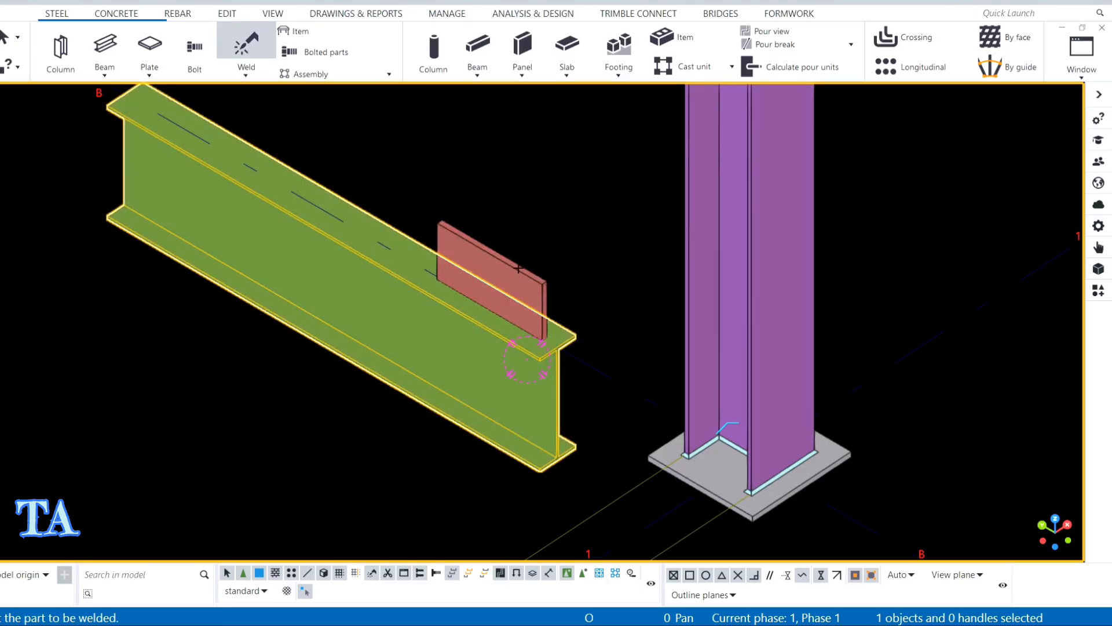
{"action": "left_click", "coordinate": [517, 272]}
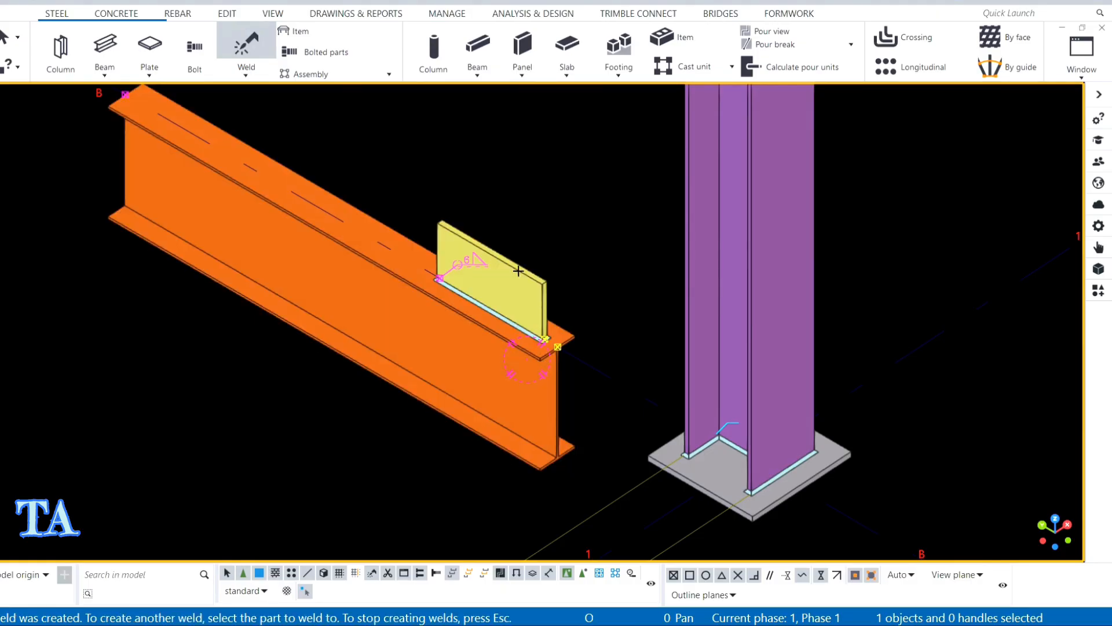
{"action": "right_click", "coordinate": [540, 196]}
{"action": "left_click", "coordinate": [547, 208]}
Examine the weld along the red plate's lower edge on the beam's top flange.
{"action": "middle_click_drag", "start_coordinate": [547, 211], "coordinate": [575, 205], "text": "ctrl"}
{"action": "scroll", "coordinate": [549, 346], "scroll_direction": "down", "scroll_amount": 4}
{"action": "right_click", "coordinate": [573, 201]}
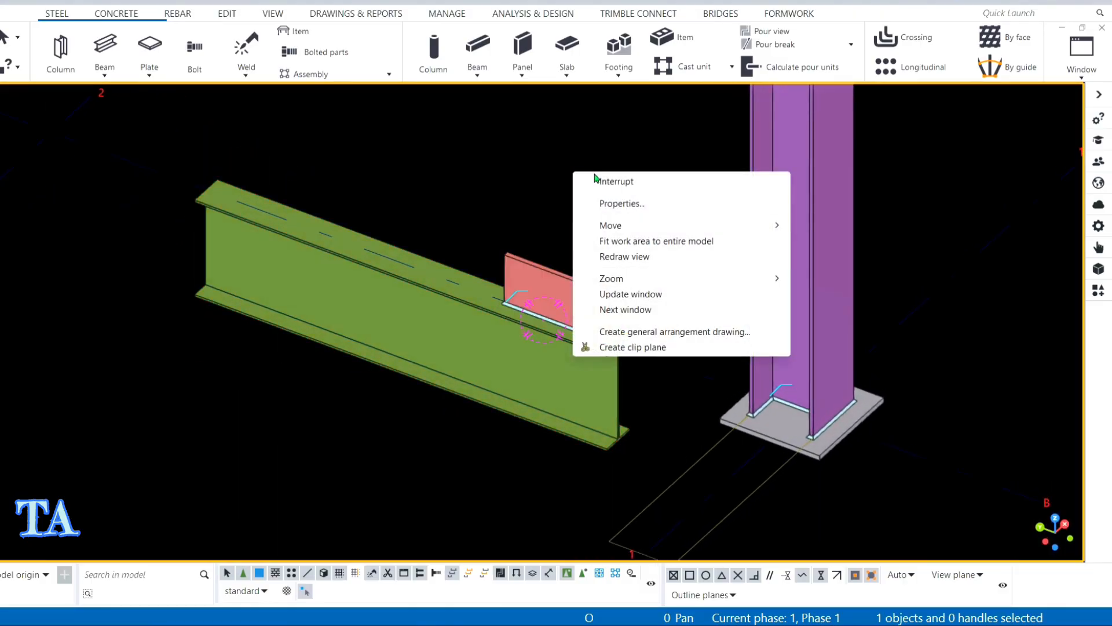
{"action": "left_click", "coordinate": [591, 257]}
{"action": "scroll", "coordinate": [565, 353], "scroll_direction": "up", "scroll_amount": 3}
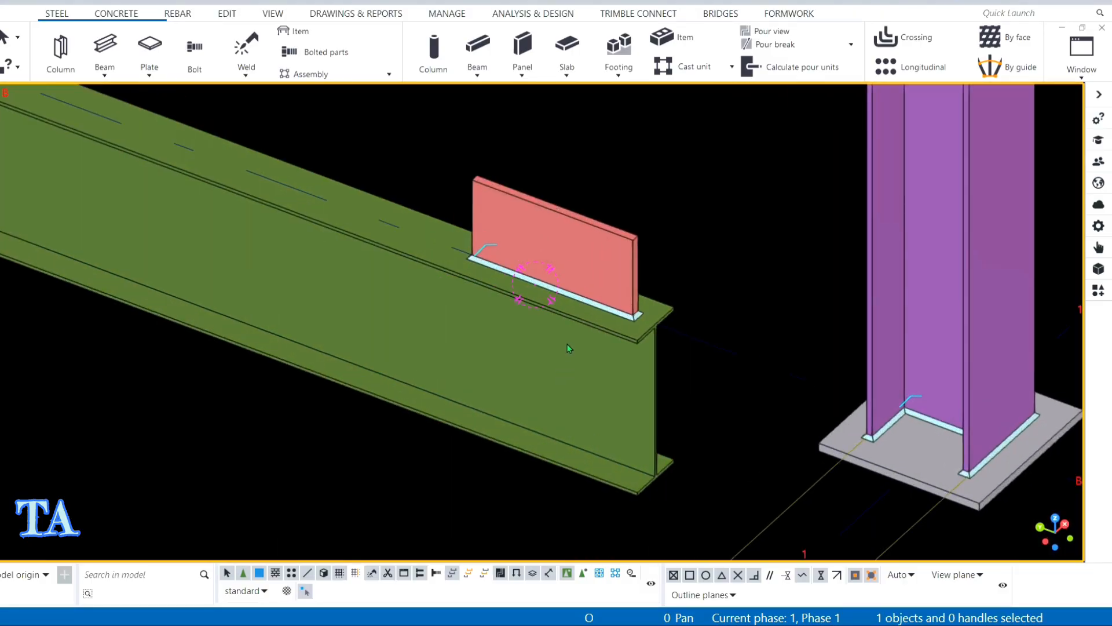
{"action": "scroll", "coordinate": [569, 348], "scroll_direction": "down", "scroll_amount": 3}
{"action": "scroll", "coordinate": [584, 301], "scroll_direction": "up", "scroll_amount": 3}
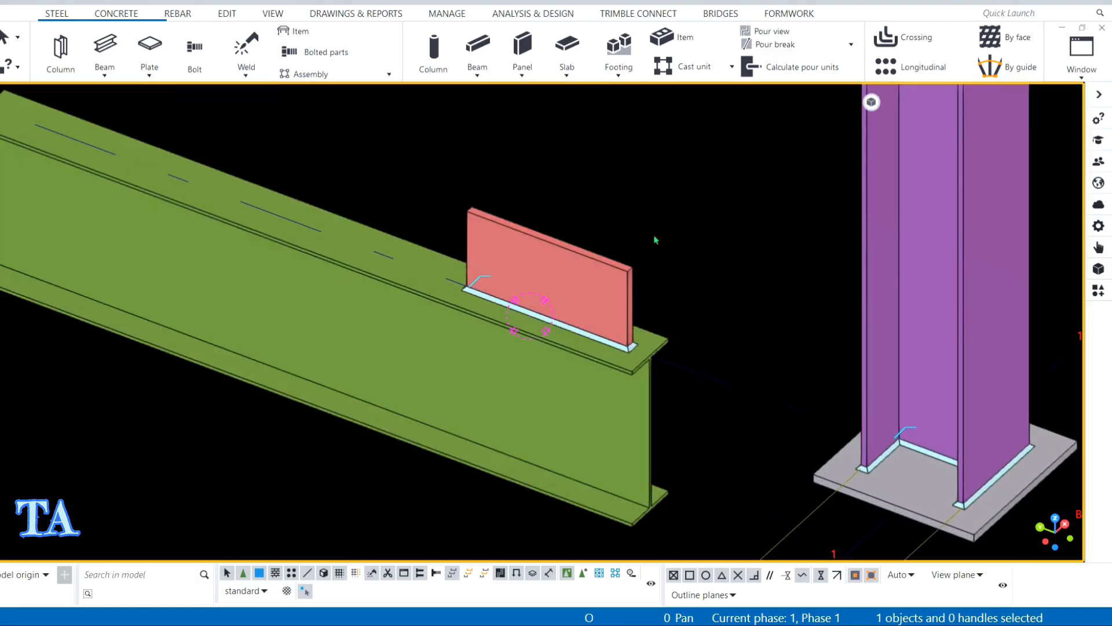
{"action": "left_click", "coordinate": [618, 276]}
{"action": "right_click", "coordinate": [718, 218]}
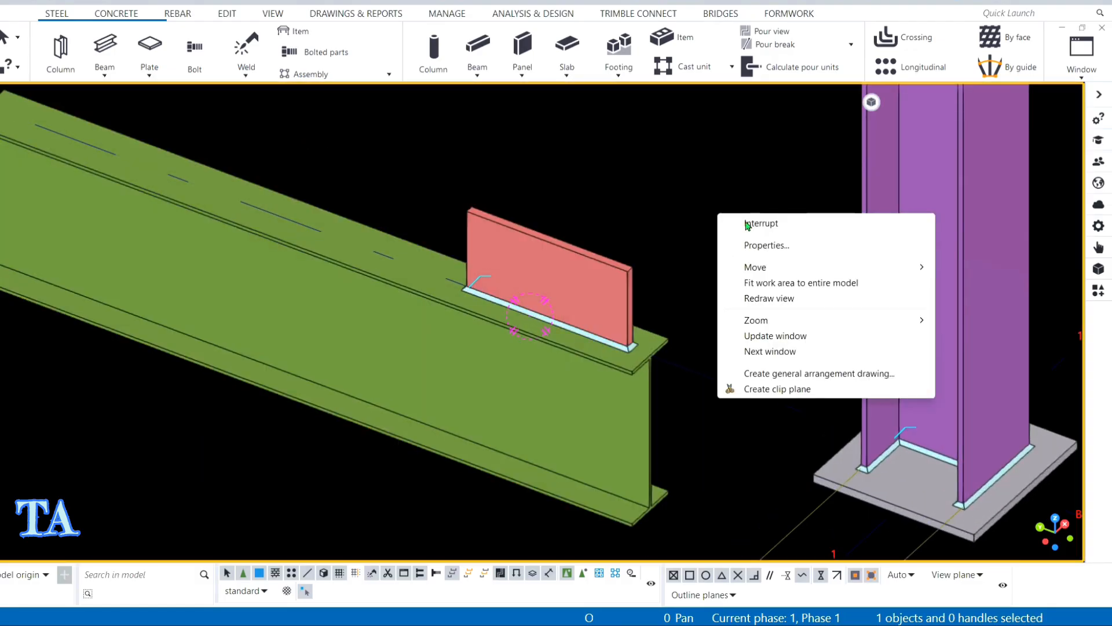
{"action": "scroll", "coordinate": [702, 256], "scroll_direction": "down", "scroll_amount": 2}
{"action": "right_click", "coordinate": [690, 183]}
{"action": "left_click", "coordinate": [691, 186]}
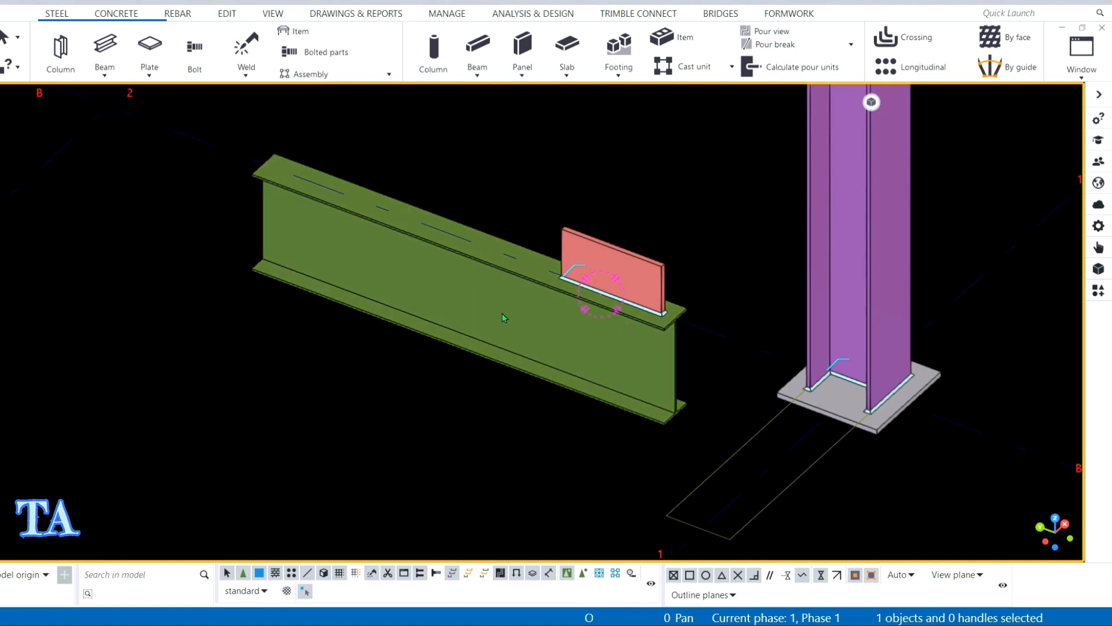
{"action": "scroll", "coordinate": [637, 270], "scroll_direction": "up", "scroll_amount": 3}
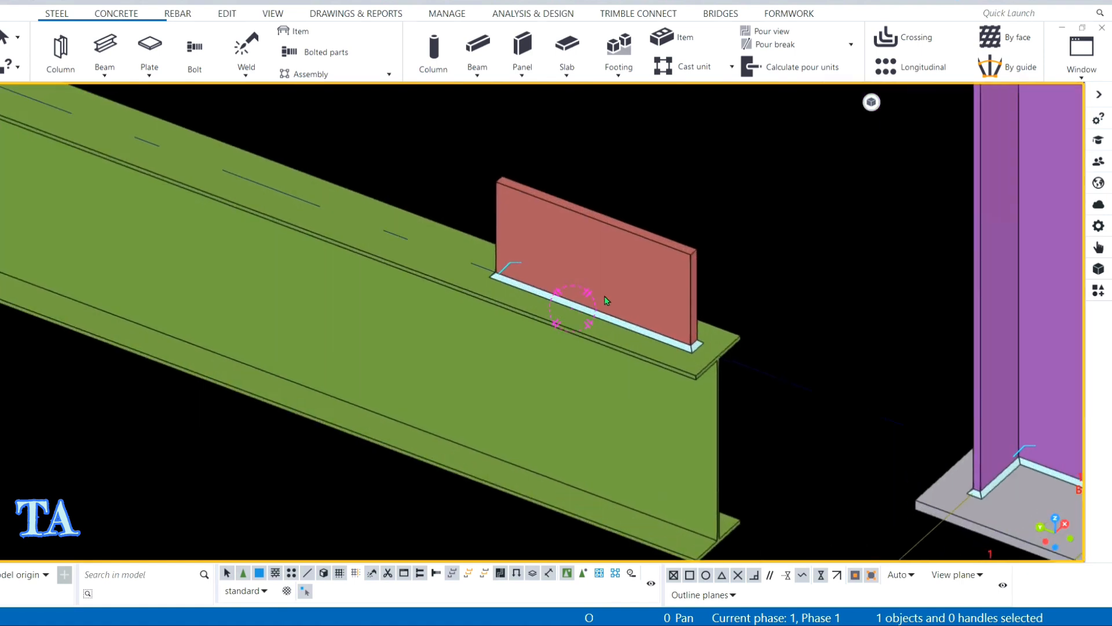
{"action": "scroll", "coordinate": [604, 297], "scroll_direction": "down", "scroll_amount": 2}
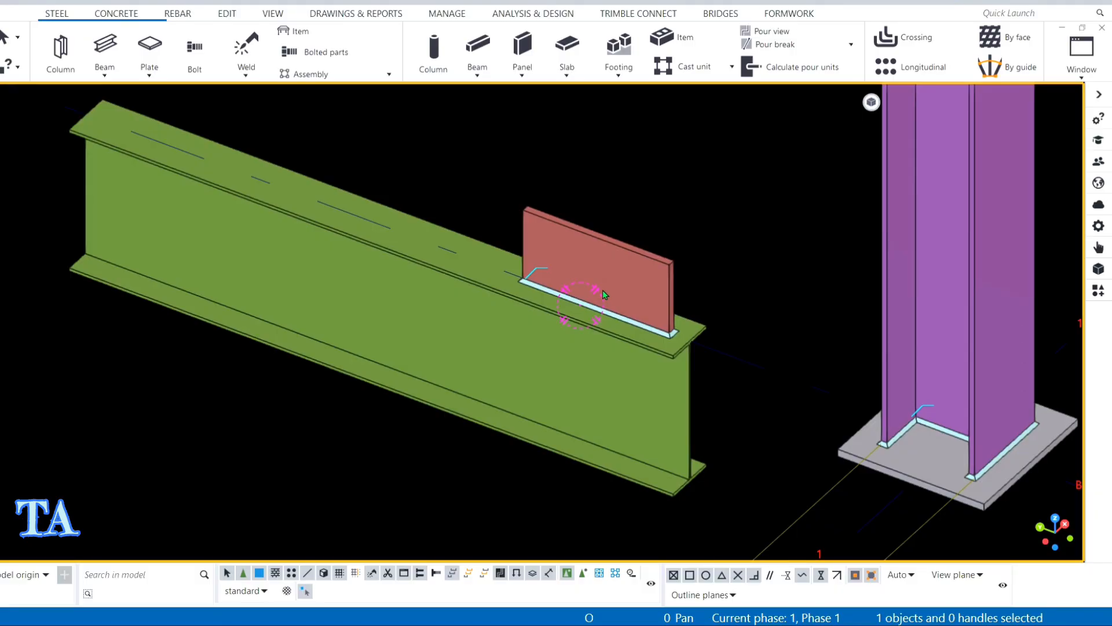
{"action": "scroll", "coordinate": [603, 290], "scroll_direction": "up", "scroll_amount": 2}
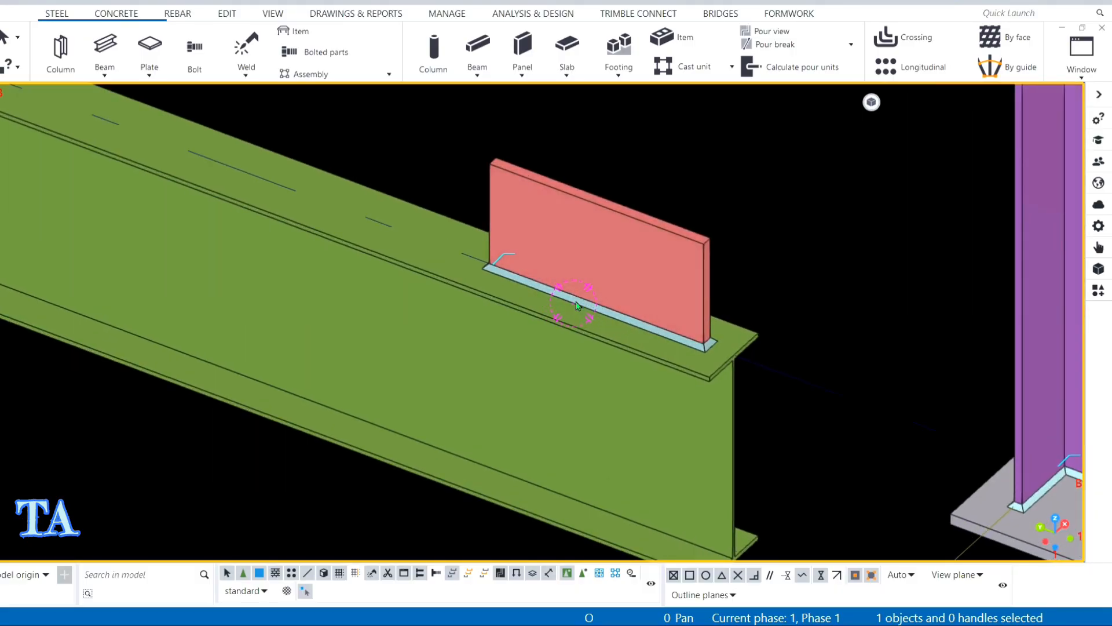
Delete the weld between the red plate and the green beam.
{"action": "left_click", "coordinate": [576, 301]}
{"action": "right_click", "coordinate": [640, 134]}
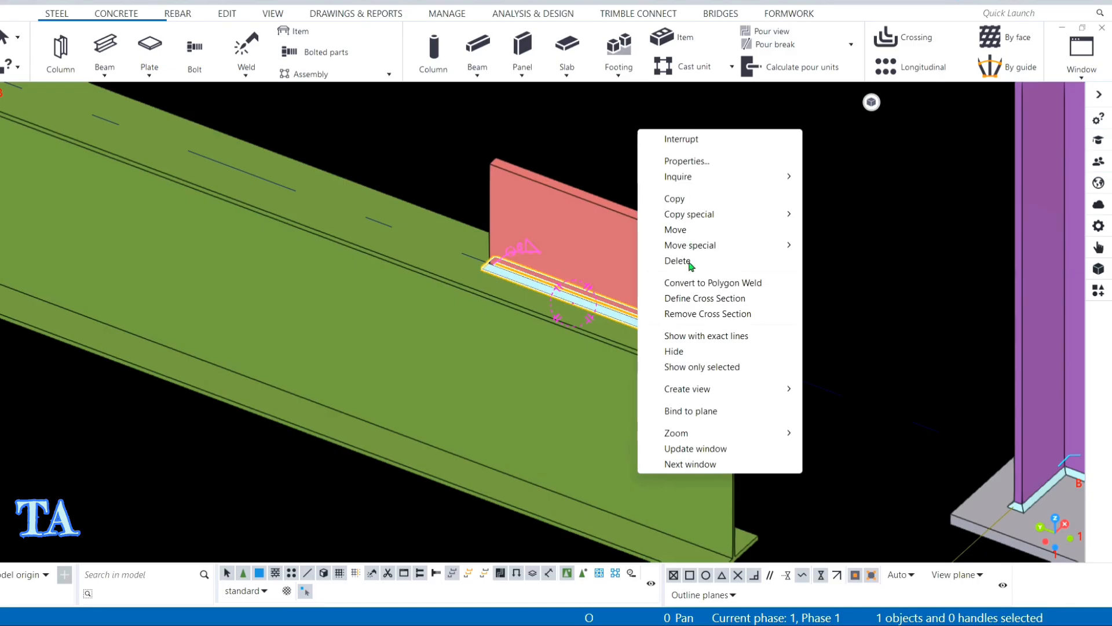
{"action": "left_click", "coordinate": [690, 261]}
Copy the red plate 750 mm along the beam's top flange, away from the column.
{"action": "middle_click_drag", "start_coordinate": [690, 261], "coordinate": [712, 248], "text": "ctrl"}
{"action": "right_click", "coordinate": [659, 117]}
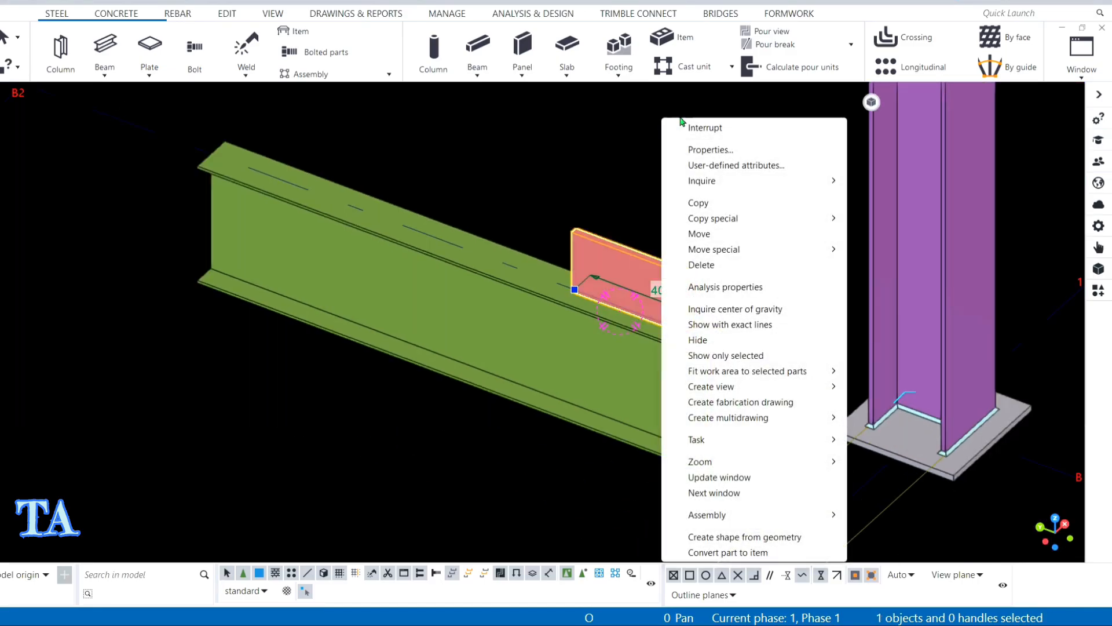
{"action": "left_click", "coordinate": [704, 203]}
{"action": "scroll", "coordinate": [703, 168], "scroll_direction": "down", "scroll_amount": 2}
{"action": "scroll", "coordinate": [735, 255], "scroll_direction": "up", "scroll_amount": 2}
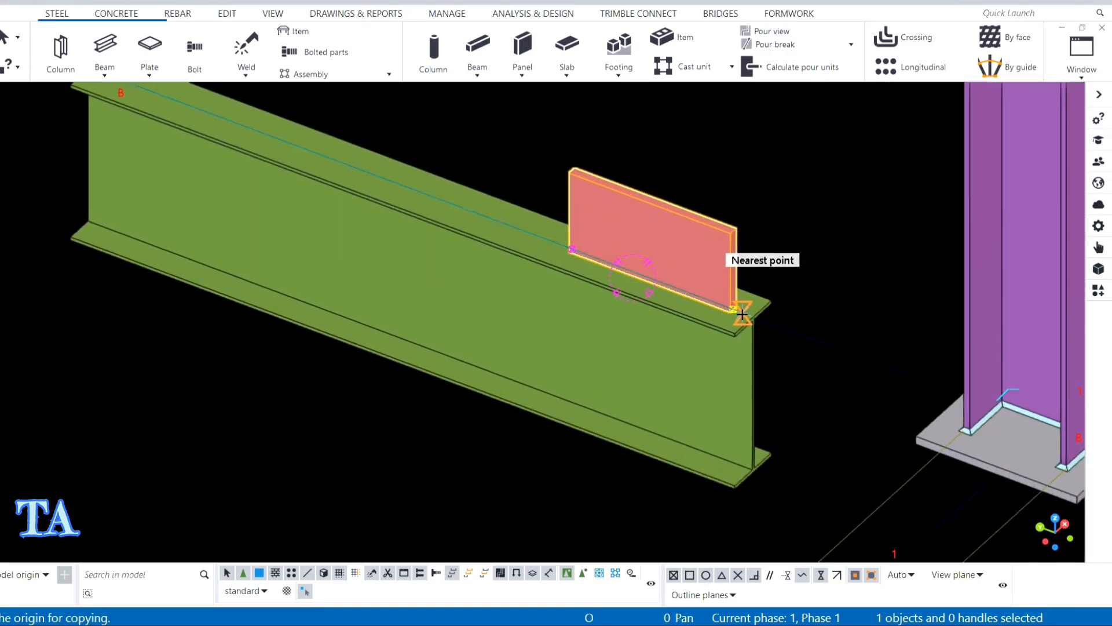
{"action": "scroll", "coordinate": [811, 289], "scroll_direction": "down", "scroll_amount": 1}
{"action": "left_click", "coordinate": [815, 322]}
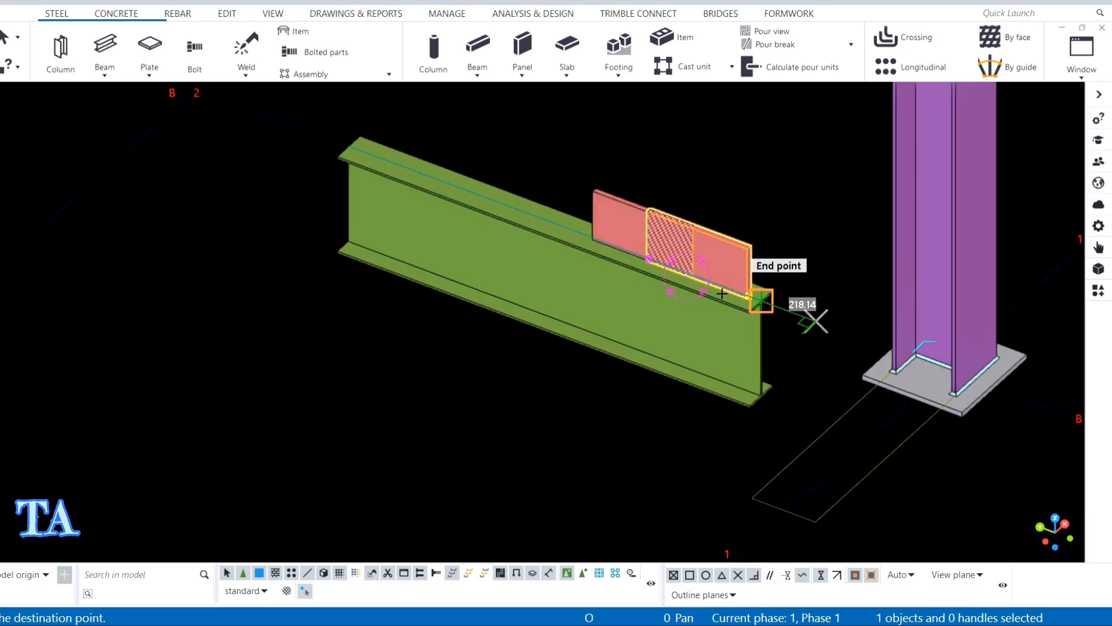
{"action": "left_click", "coordinate": [631, 252]}
{"action": "right_click", "coordinate": [655, 104]}
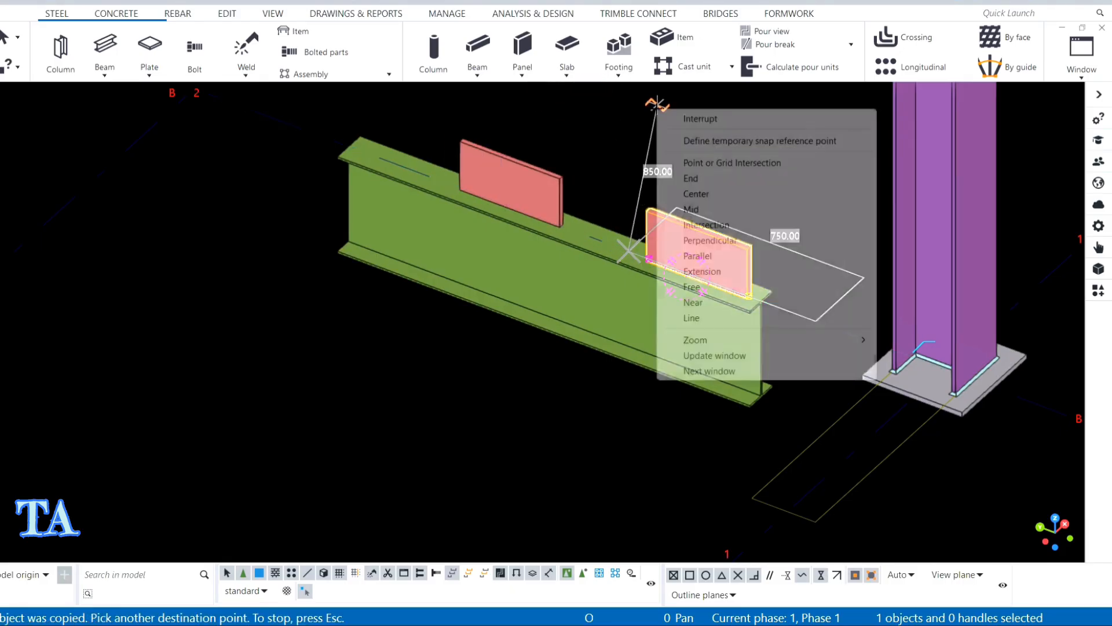
{"action": "left_click", "coordinate": [696, 118]}
{"action": "right_click", "coordinate": [617, 118]}
{"action": "left_click", "coordinate": [637, 124]}
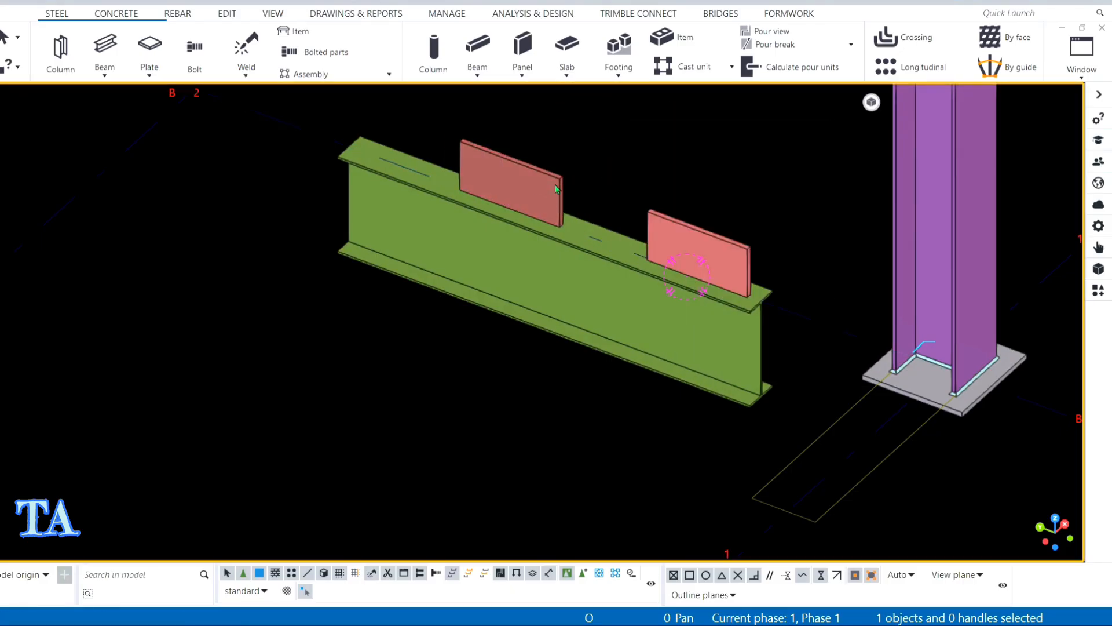
Weld both red plates to the green beam in one operation, with the beam as main part and the area-selected plates as secondary parts.
{"action": "scroll", "coordinate": [571, 255], "scroll_direction": "down", "scroll_amount": 1}
{"action": "scroll", "coordinate": [591, 196], "scroll_direction": "up", "scroll_amount": 4}
{"action": "right_click", "coordinate": [620, 154]}
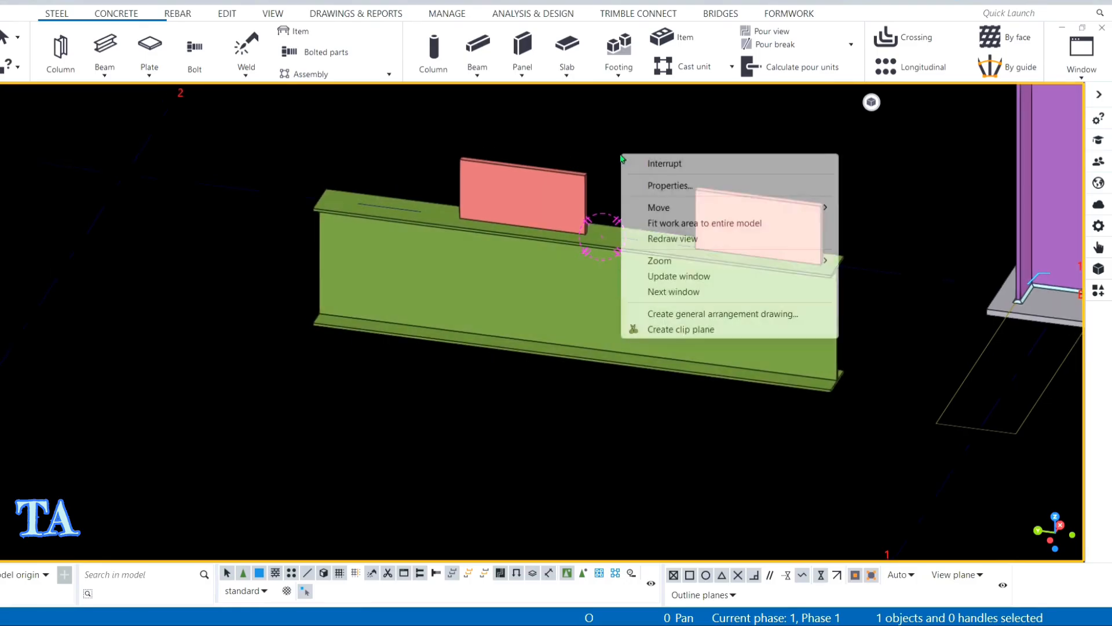
{"action": "left_click", "coordinate": [643, 163]}
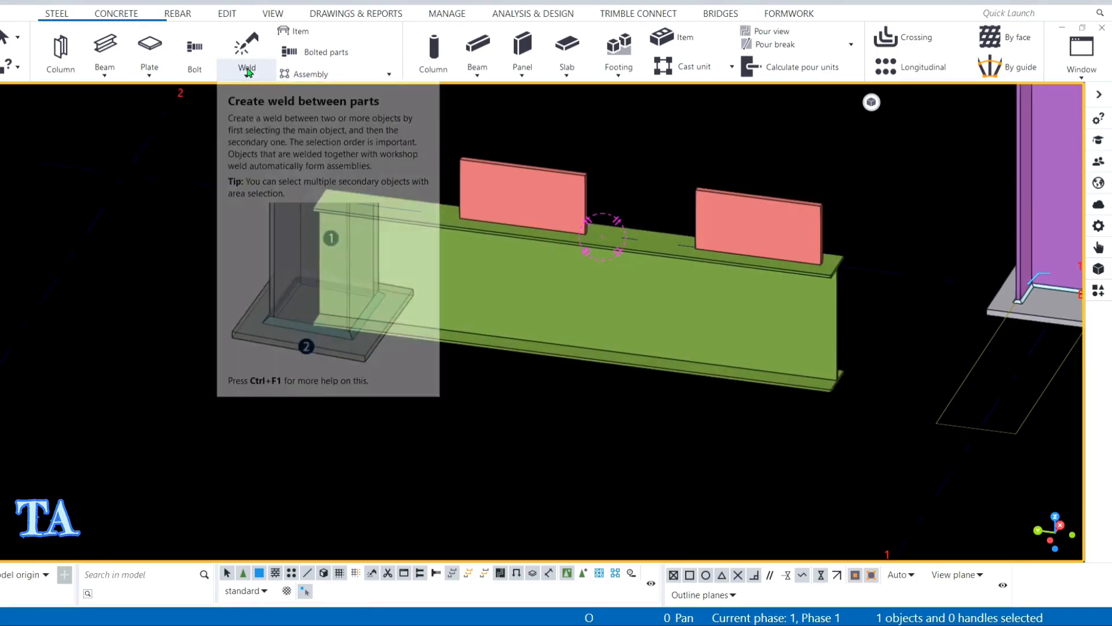
{"action": "left_click", "coordinate": [247, 70]}
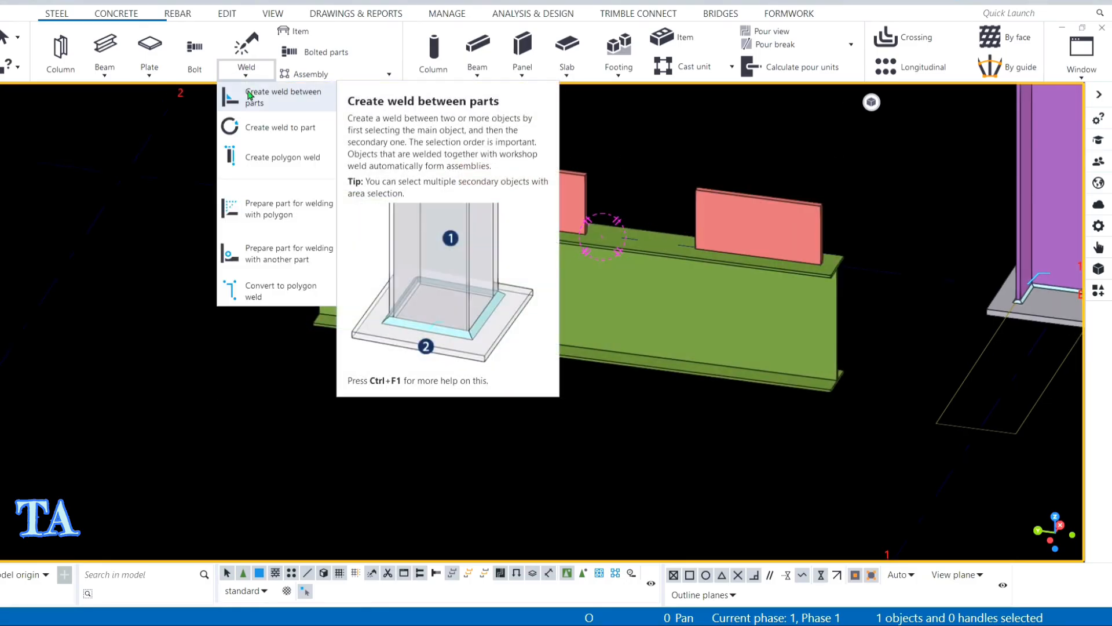
{"action": "left_click", "coordinate": [249, 95]}
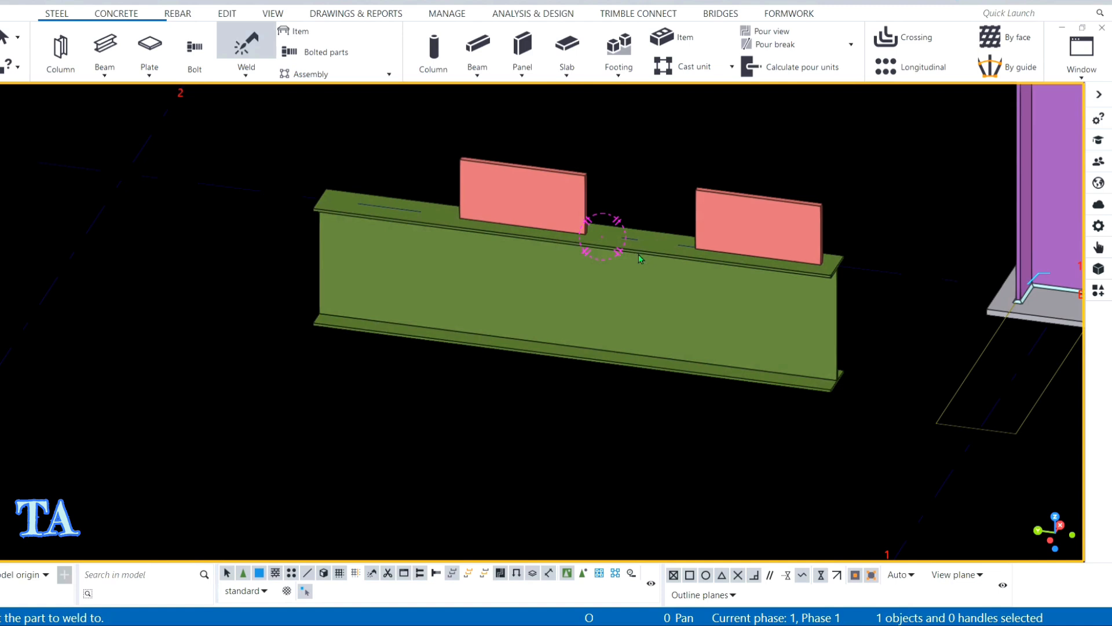
{"action": "left_click", "coordinate": [640, 259]}
{"action": "left_click_drag", "start_coordinate": [724, 191], "coordinate": [541, 148]}
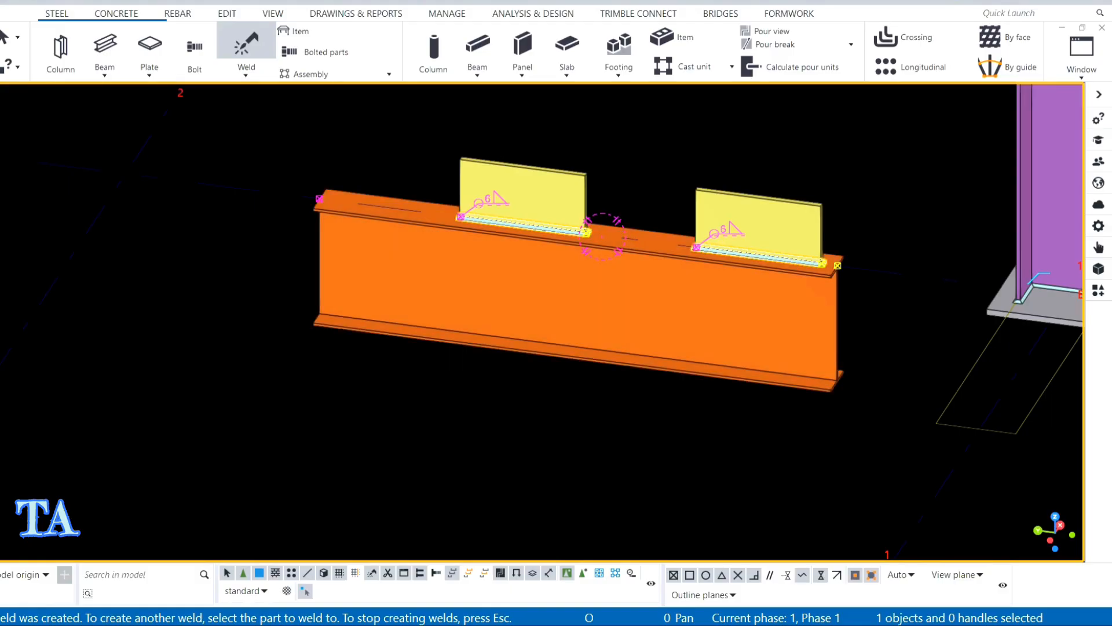
{"action": "right_click", "coordinate": [631, 139]}
{"action": "left_click", "coordinate": [643, 144]}
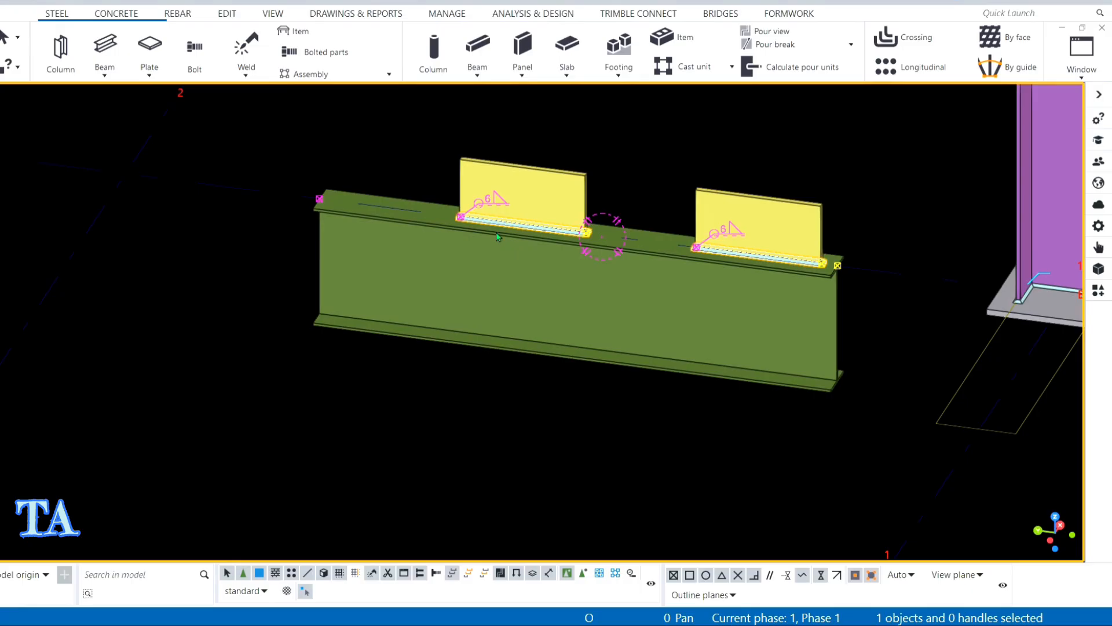
{"action": "left_click", "coordinate": [640, 151]}
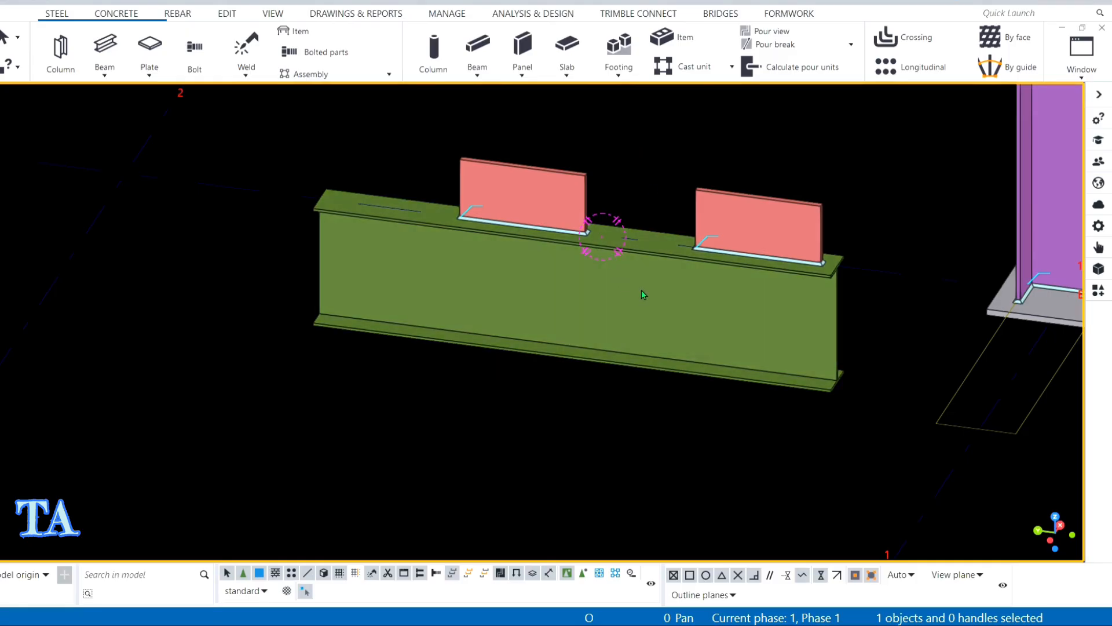
{"action": "middle_click_drag", "start_coordinate": [643, 253], "coordinate": [600, 240], "text": "ctrl"}
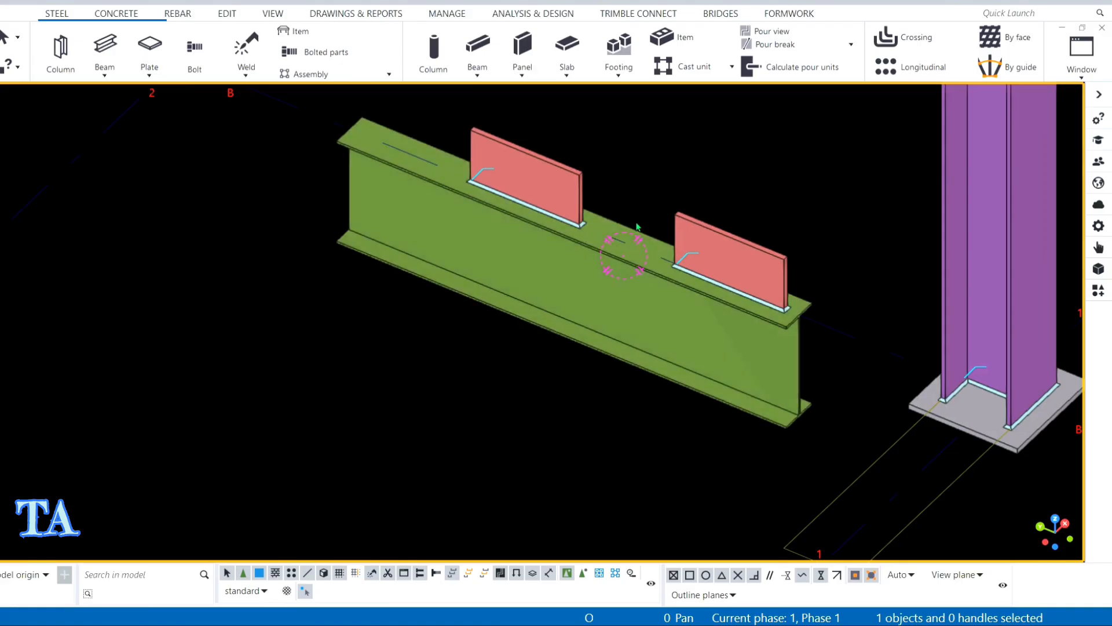
{"action": "scroll", "coordinate": [631, 230], "scroll_direction": "up", "scroll_amount": 3}
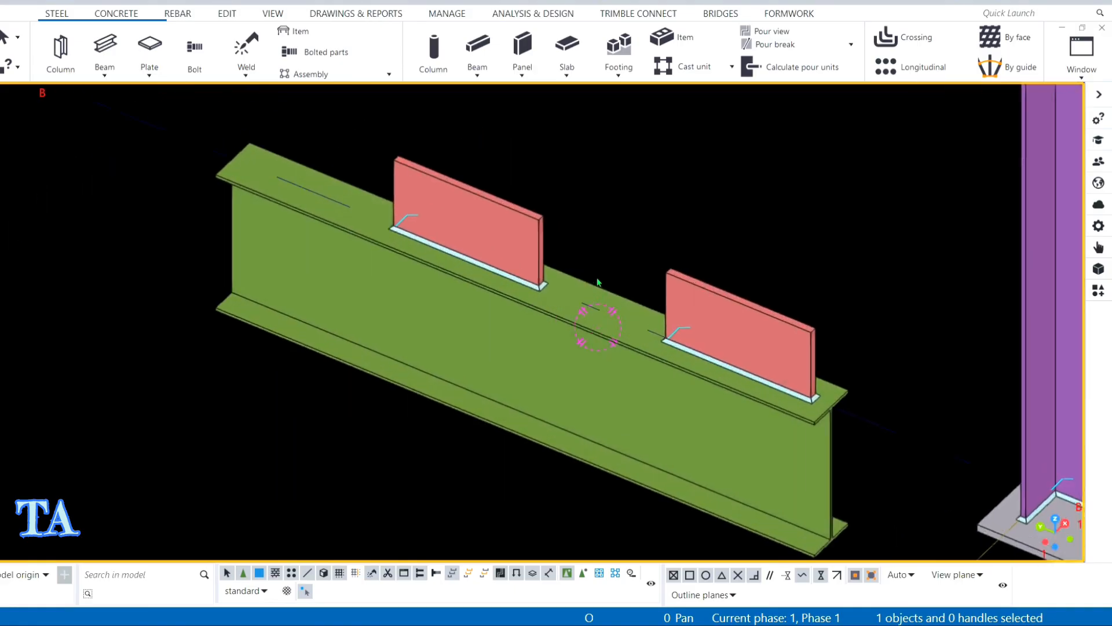
{"action": "scroll", "coordinate": [585, 213], "scroll_direction": "down", "scroll_amount": 4}
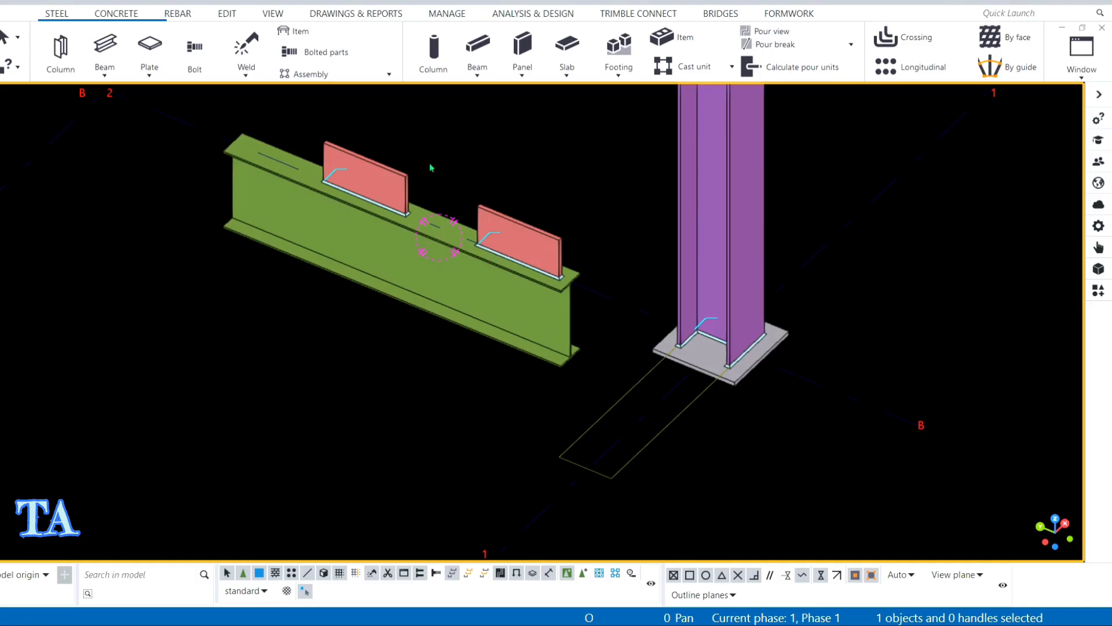
{"action": "scroll", "coordinate": [434, 170], "scroll_direction": "down", "scroll_amount": 3}
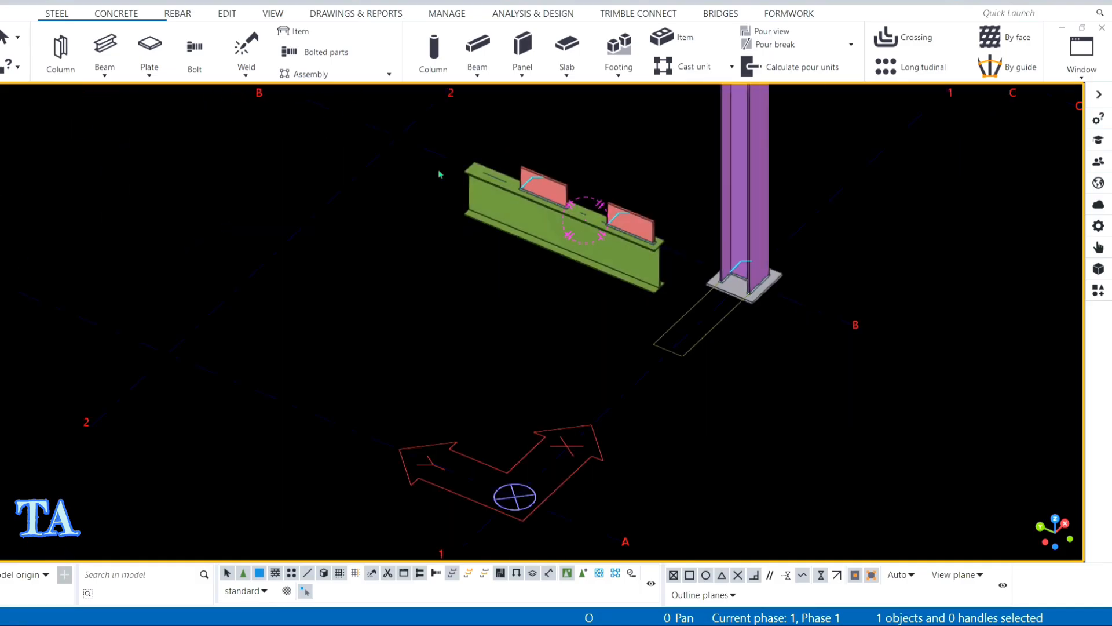
{"action": "left_click", "coordinate": [249, 68]}
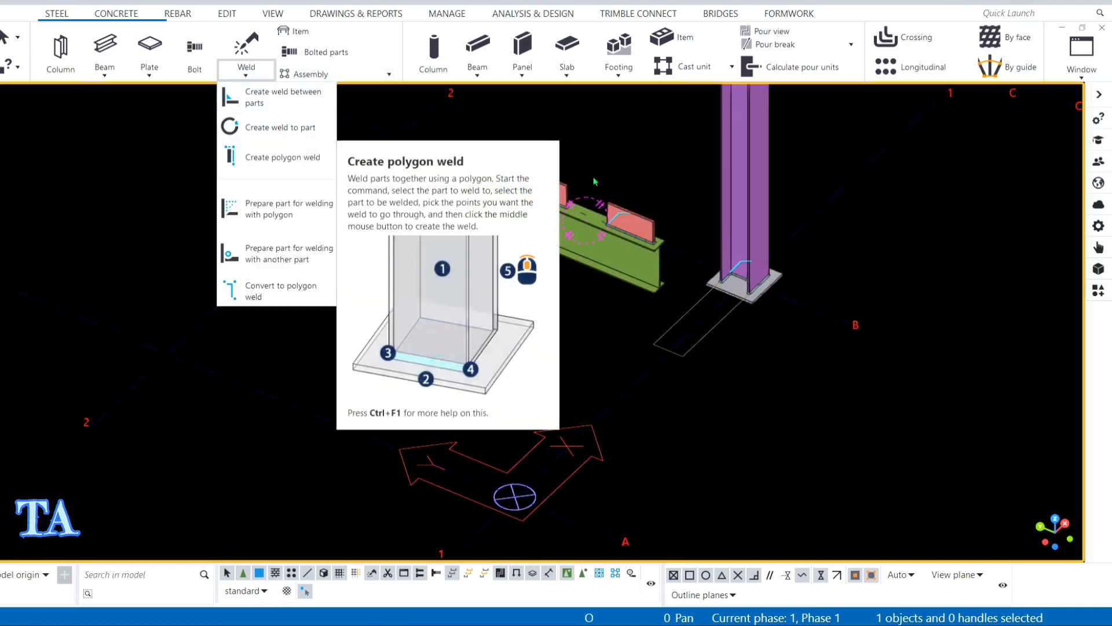
{"action": "left_click", "coordinate": [625, 146]}
Turn on assembly selection so that whole assemblies can be picked in the model.
{"action": "scroll", "coordinate": [638, 186], "scroll_direction": "up", "scroll_amount": 3}
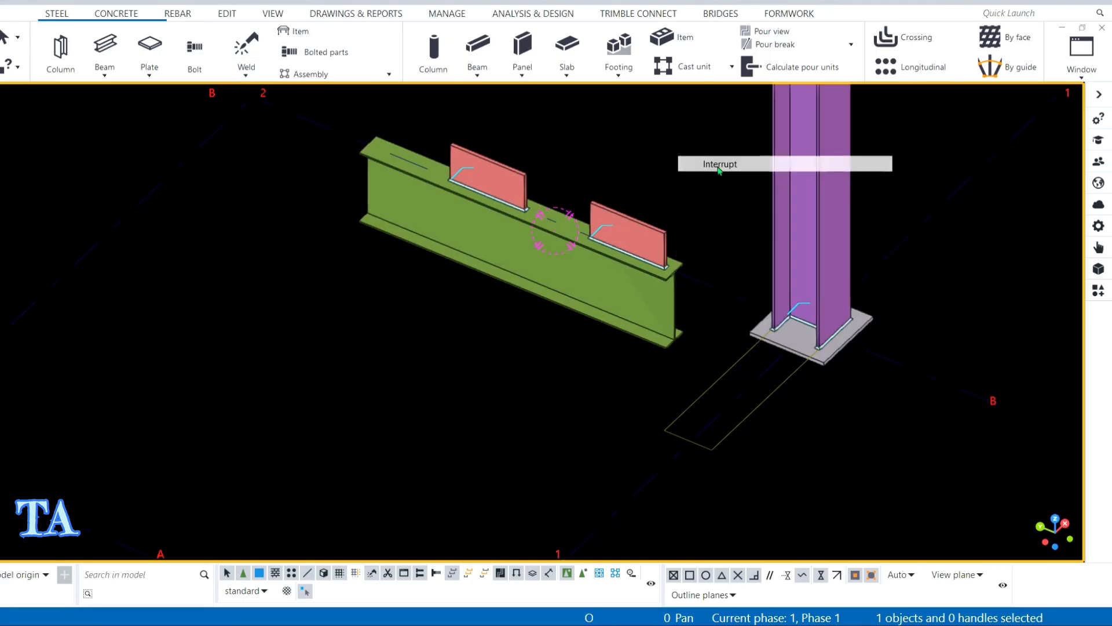
{"action": "middle_click_drag", "start_coordinate": [712, 231], "coordinate": [704, 222]}
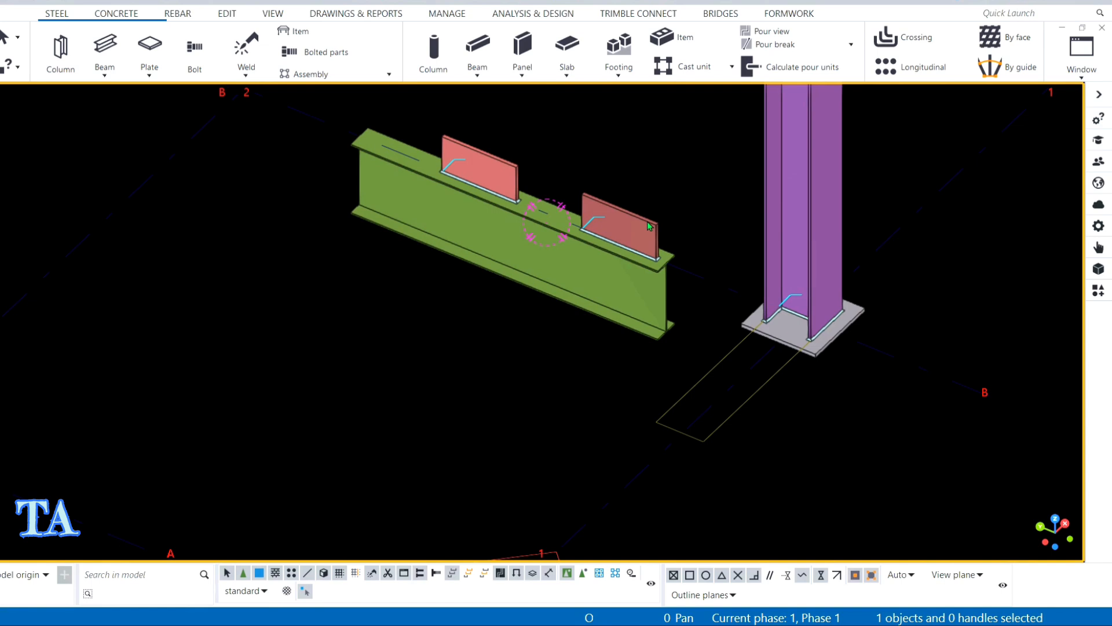
{"action": "middle_click_drag", "start_coordinate": [687, 345], "coordinate": [682, 248]}
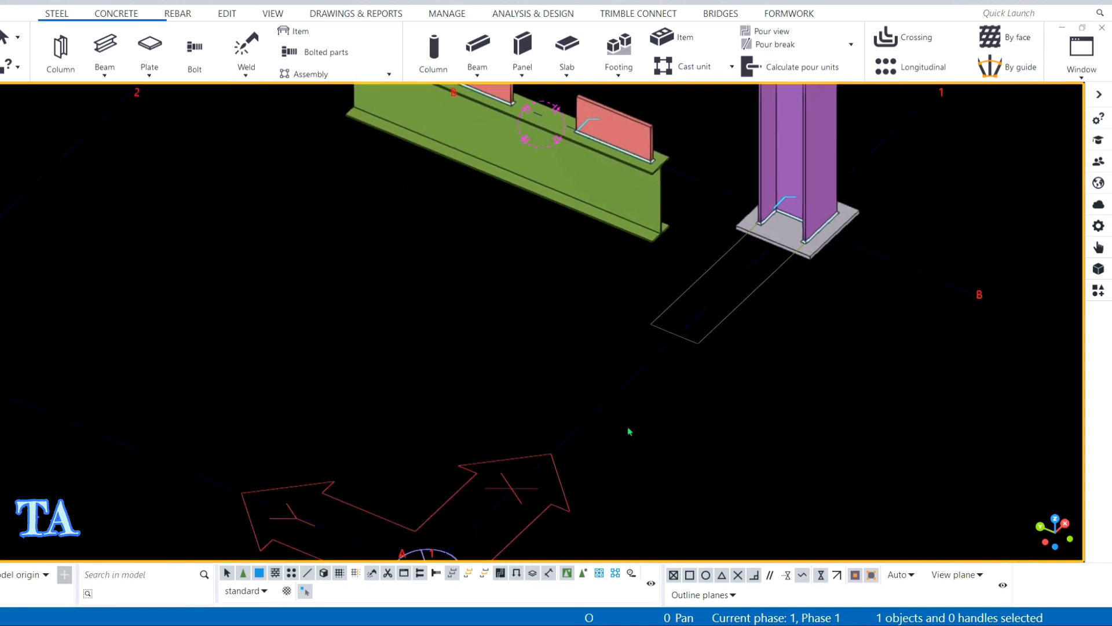
{"action": "left_click", "coordinate": [600, 577]}
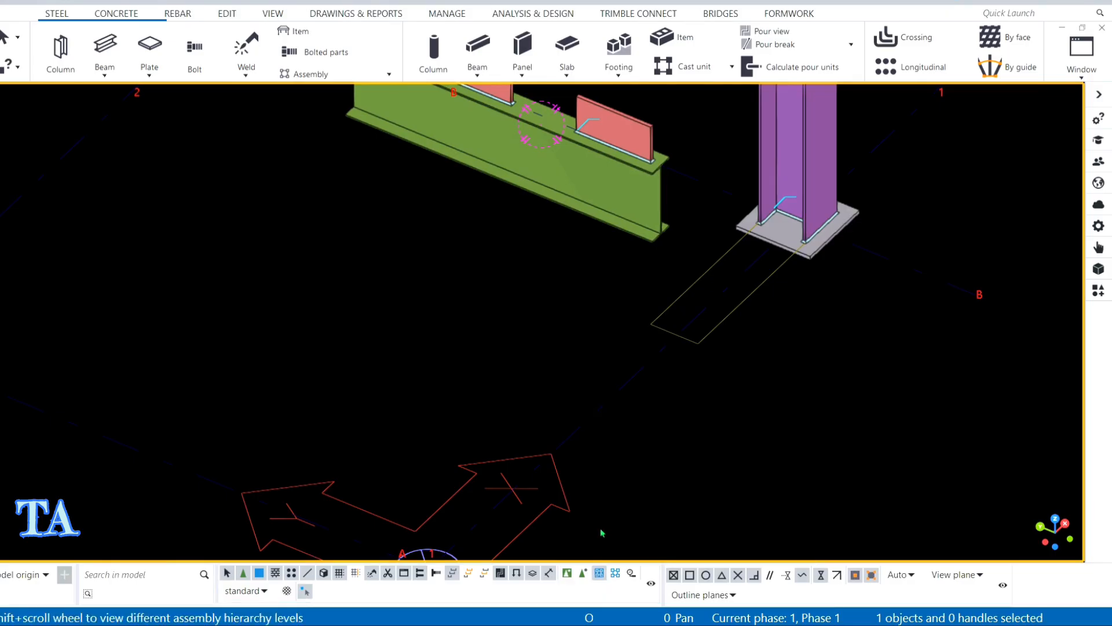
Select the whole assembly of the green beam and its two welded red plates, and clear the selection.
{"action": "middle_click_drag", "start_coordinate": [584, 264], "coordinate": [586, 333]}
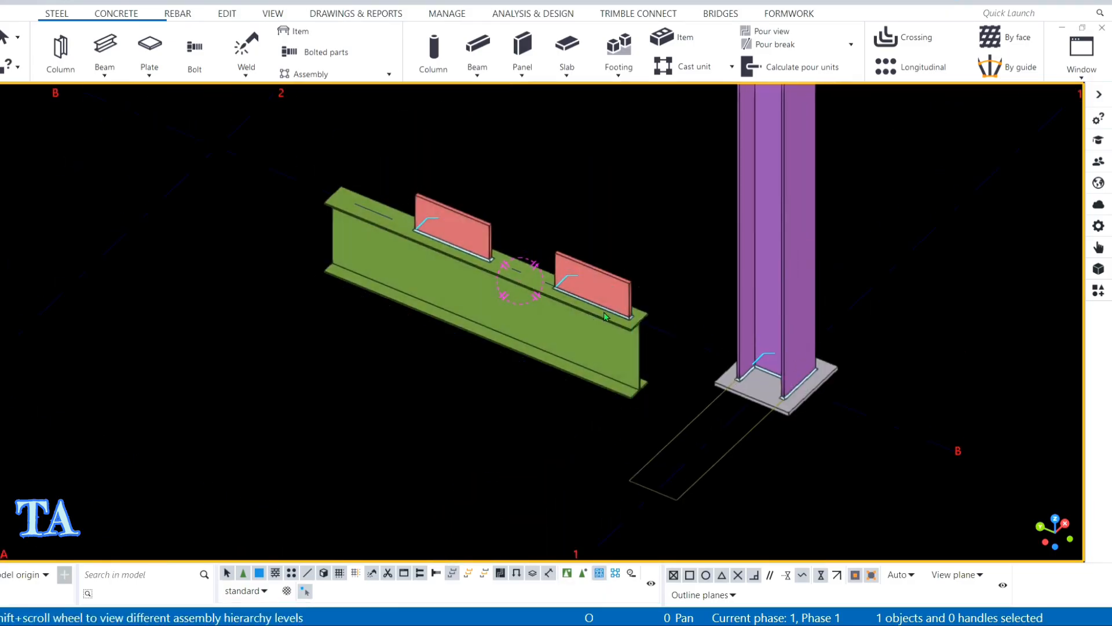
{"action": "left_click", "coordinate": [577, 331]}
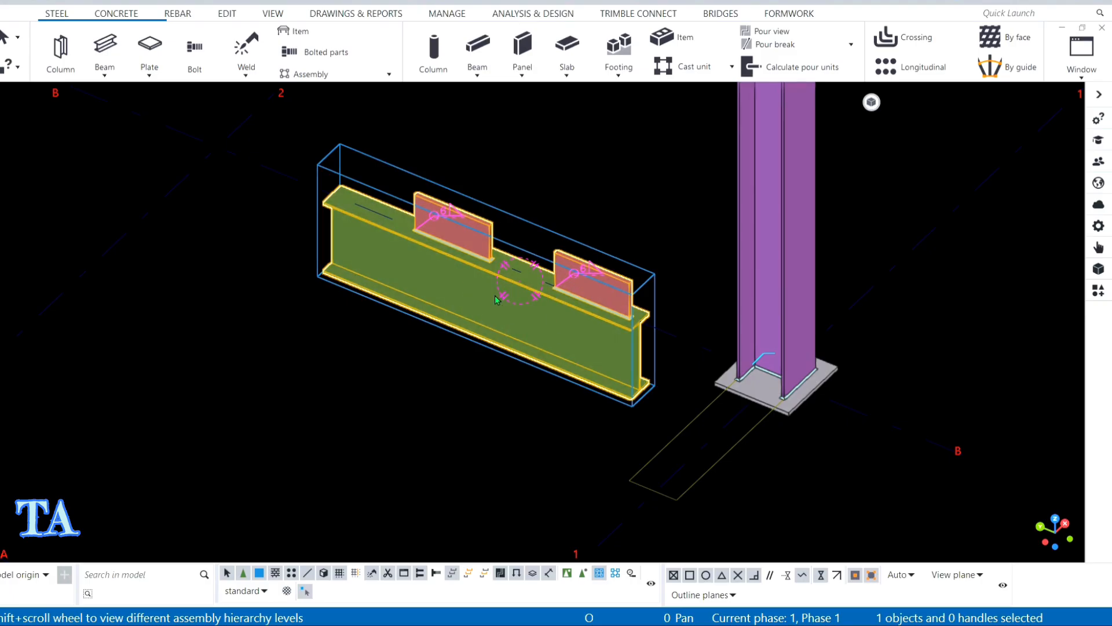
{"action": "left_click", "coordinate": [598, 176]}
Undo the weld of the two plates, select the unwelded beam to compare its assembly, and redo the weld.
{"action": "key", "text": "ctrl+z"}
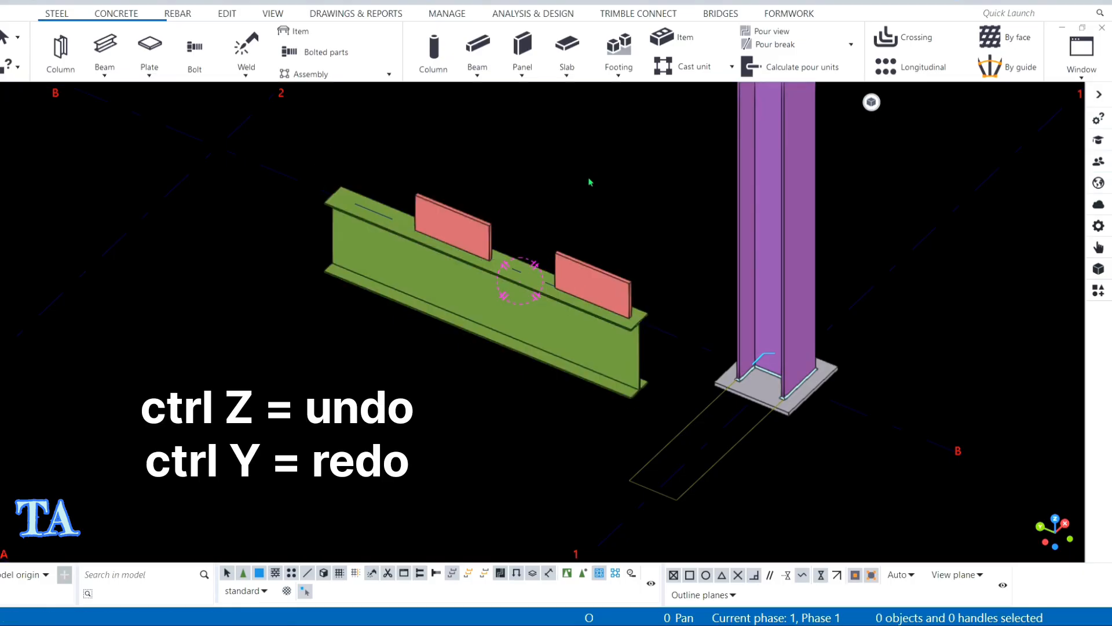
{"action": "left_click", "coordinate": [556, 300]}
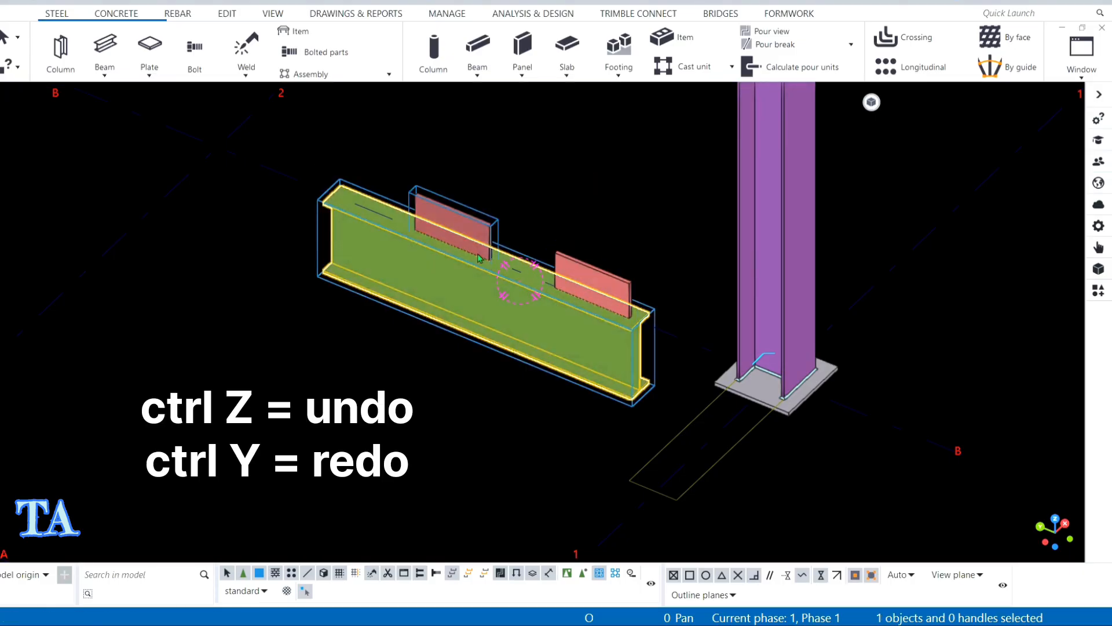
{"action": "left_click", "coordinate": [607, 191]}
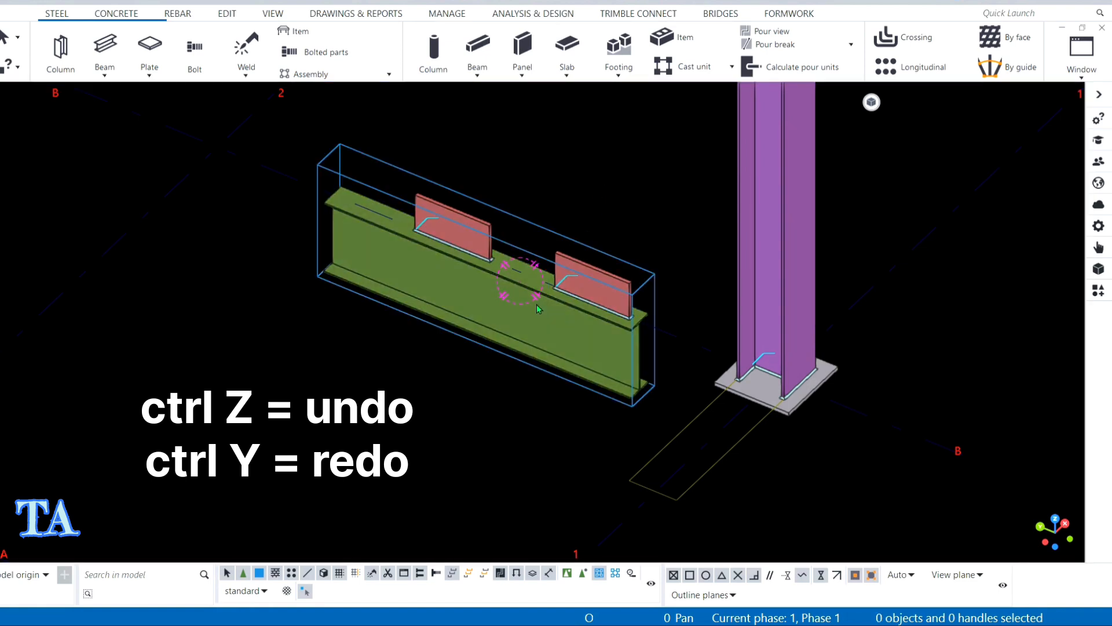
Select the welded beam assembly once more, and switch the selection mode from assemblies back to components.
{"action": "left_click", "coordinate": [524, 222]}
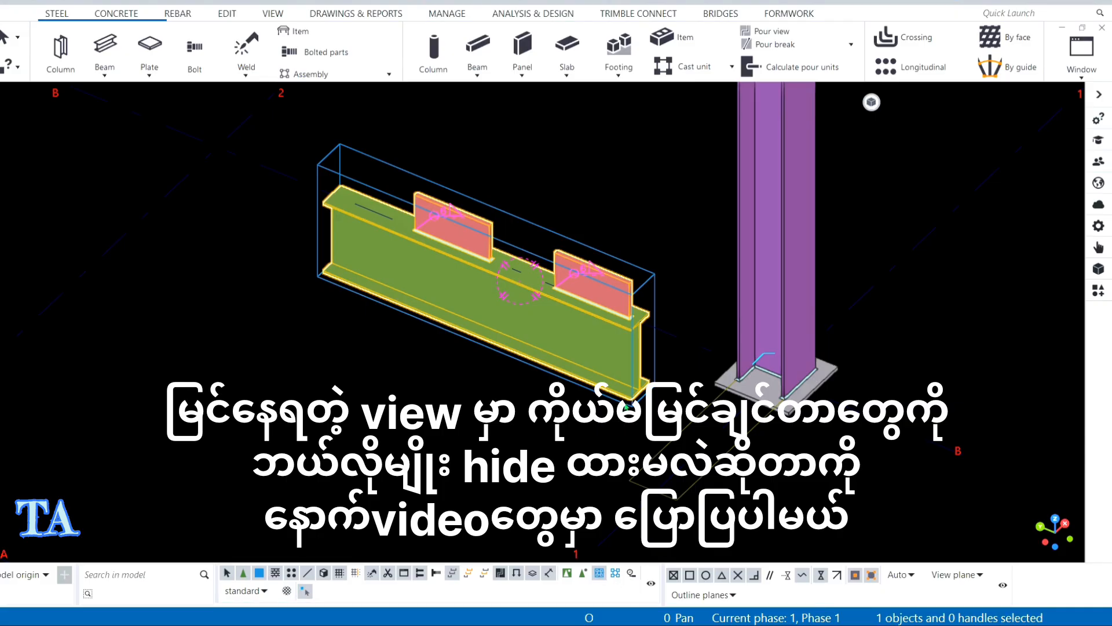
{"action": "left_click", "coordinate": [594, 168]}
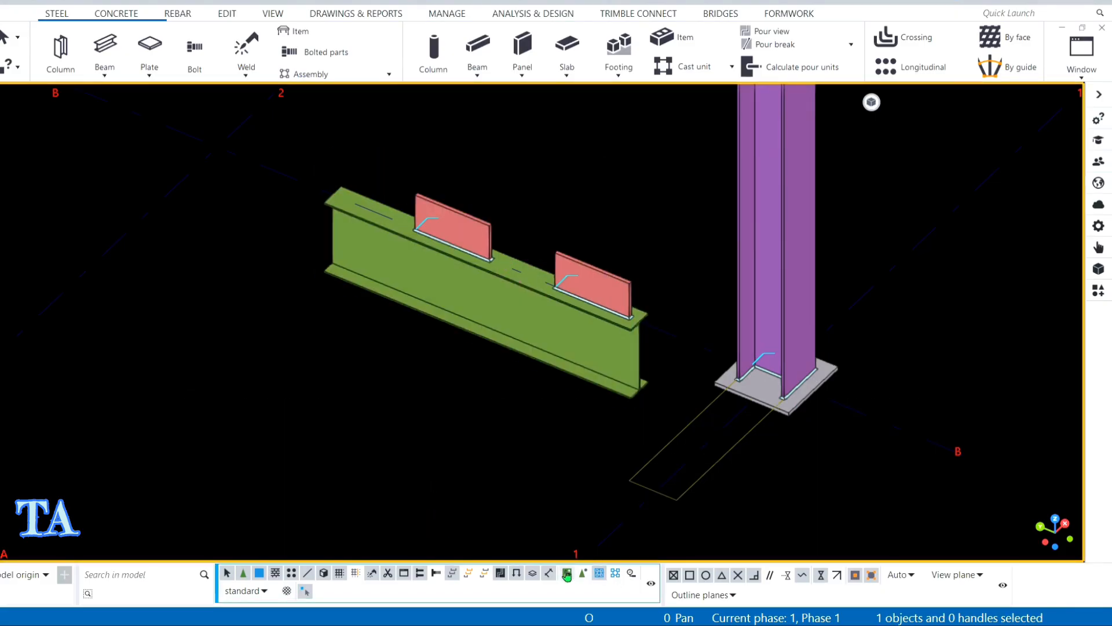
{"action": "left_click", "coordinate": [251, 71]}
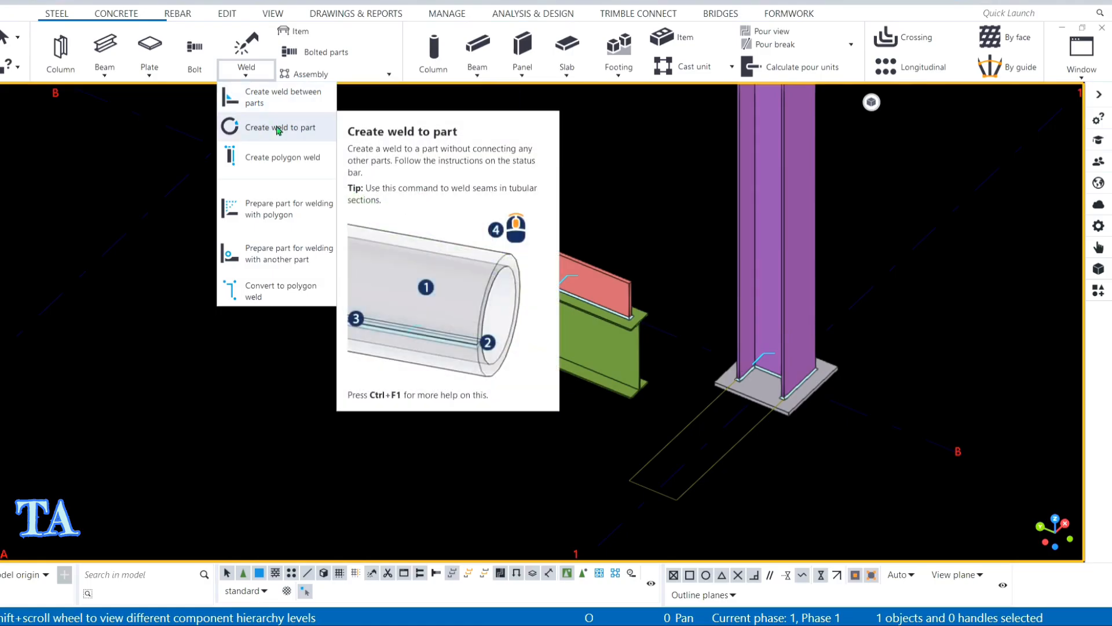
Copy the green beam without its plates to the empty area between the original beam and the work plane origin.
{"action": "scroll", "coordinate": [623, 185], "scroll_direction": "down", "scroll_amount": 2}
{"action": "scroll", "coordinate": [623, 185], "scroll_direction": "down", "scroll_amount": 1}
{"action": "middle_click_drag", "start_coordinate": [552, 288], "coordinate": [616, 226]}
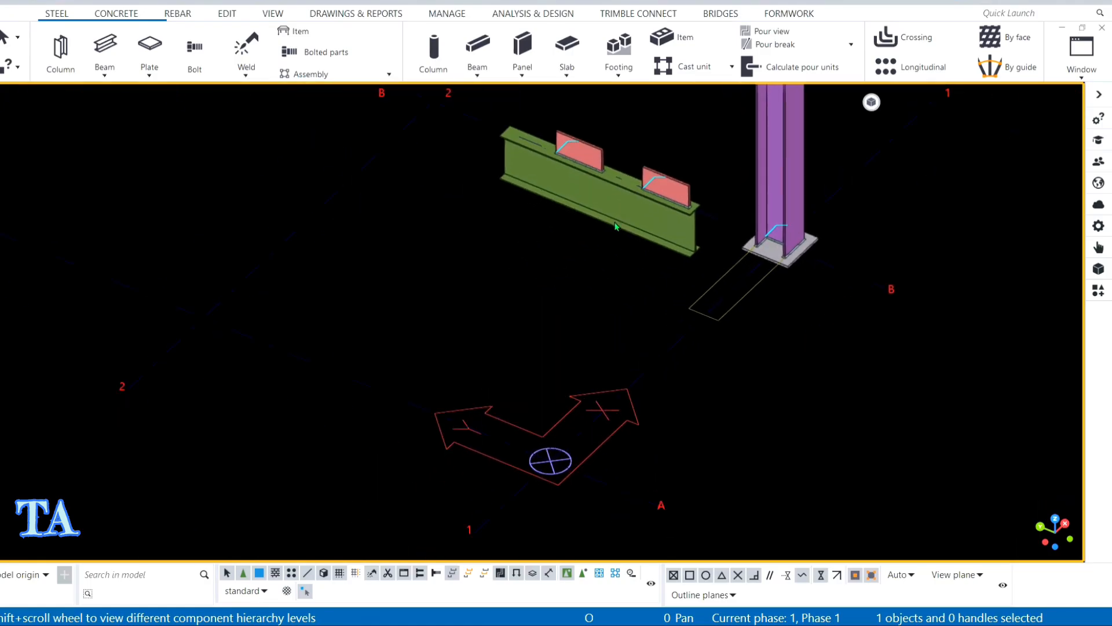
{"action": "left_click", "coordinate": [616, 226]}
{"action": "right_click", "coordinate": [680, 105]}
{"action": "left_click", "coordinate": [715, 187]}
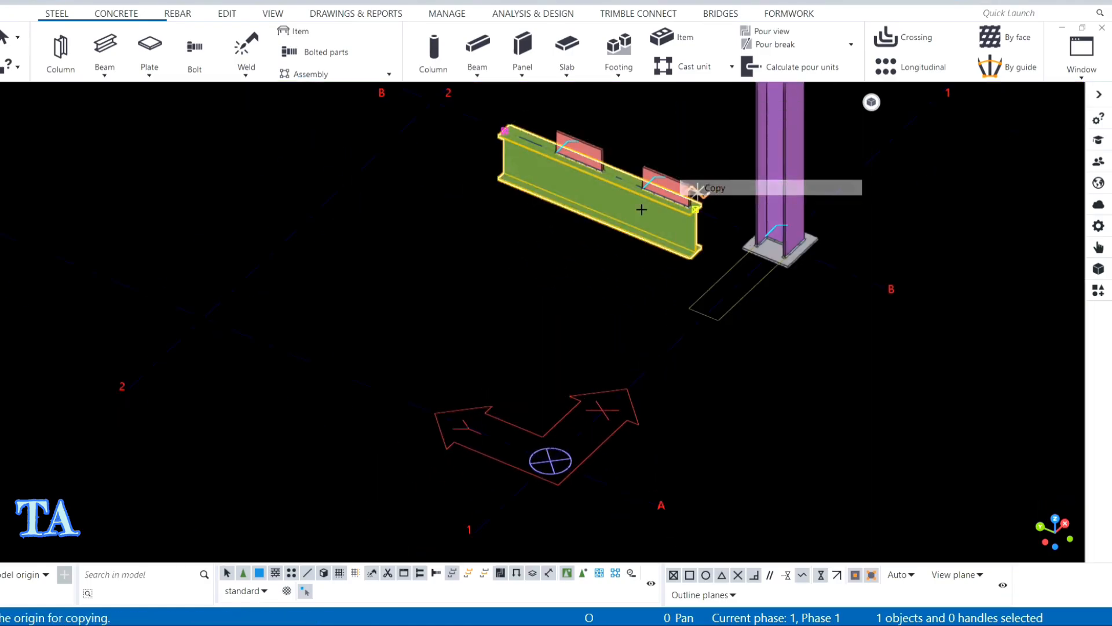
{"action": "scroll", "coordinate": [579, 191], "scroll_direction": "down", "scroll_amount": 1}
{"action": "left_click", "coordinate": [492, 140]}
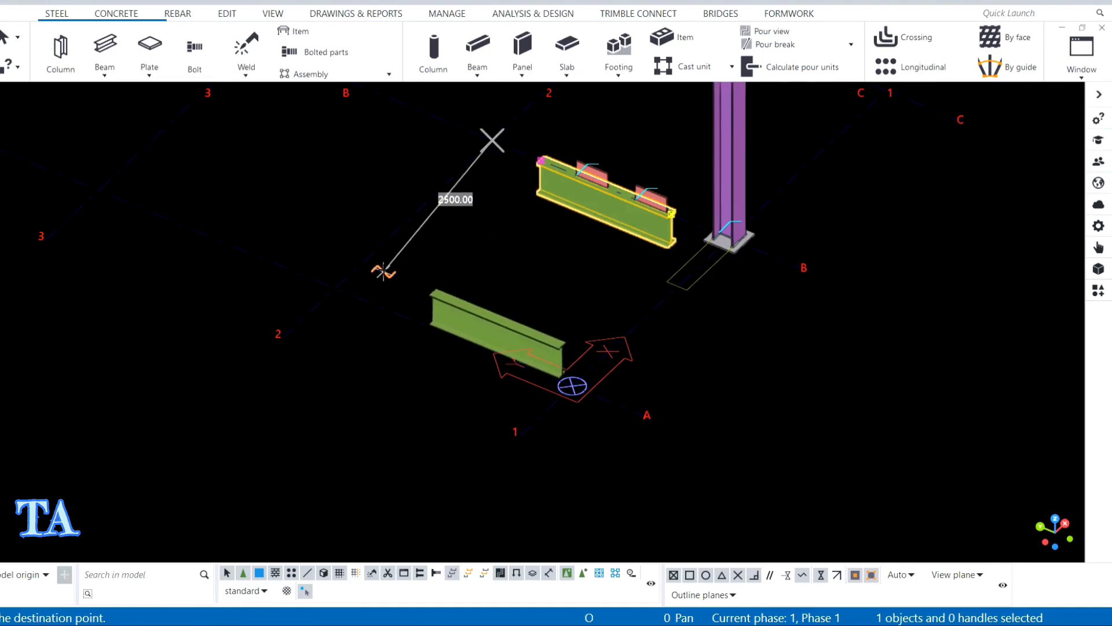
{"action": "left_click", "coordinate": [414, 216]}
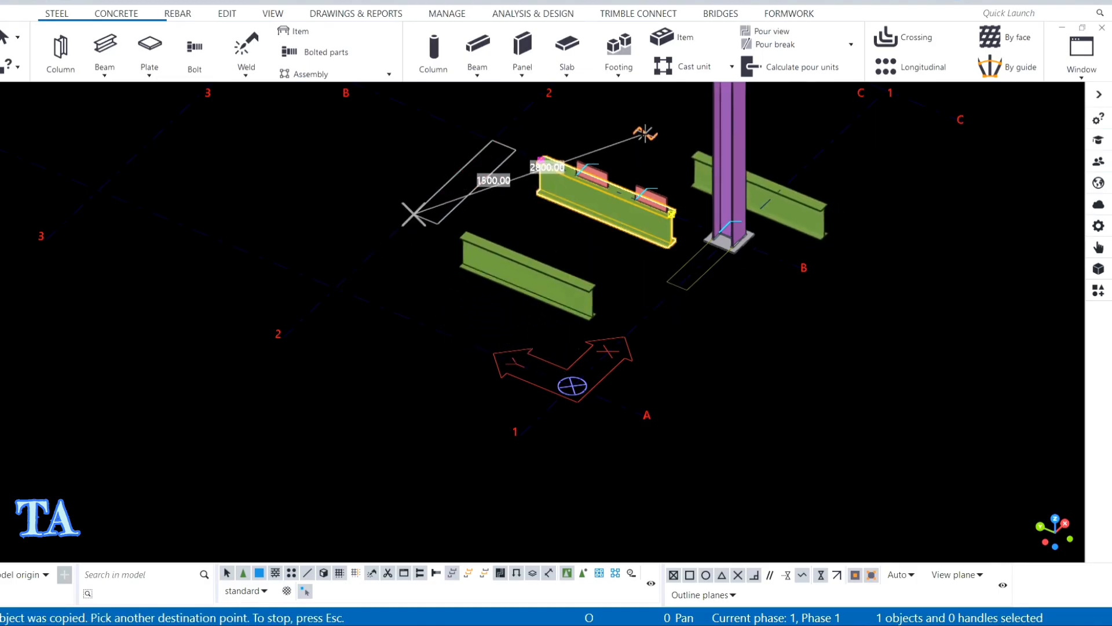
{"action": "right_click", "coordinate": [634, 121]}
{"action": "left_click", "coordinate": [643, 130]}
{"action": "scroll", "coordinate": [566, 276], "scroll_direction": "up", "scroll_amount": 2}
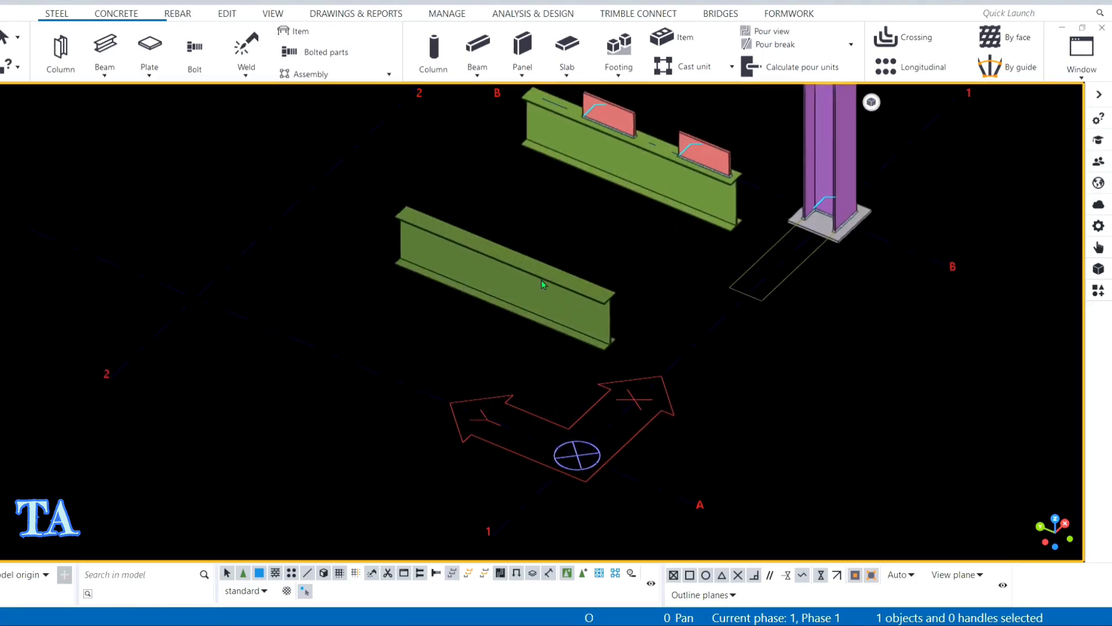
Change the copied beam's profile to the circular hollow section CHS168.3*12.5.
{"action": "double_click", "coordinate": [565, 275]}
{"action": "scroll", "coordinate": [561, 292], "scroll_direction": "up", "scroll_amount": 2}
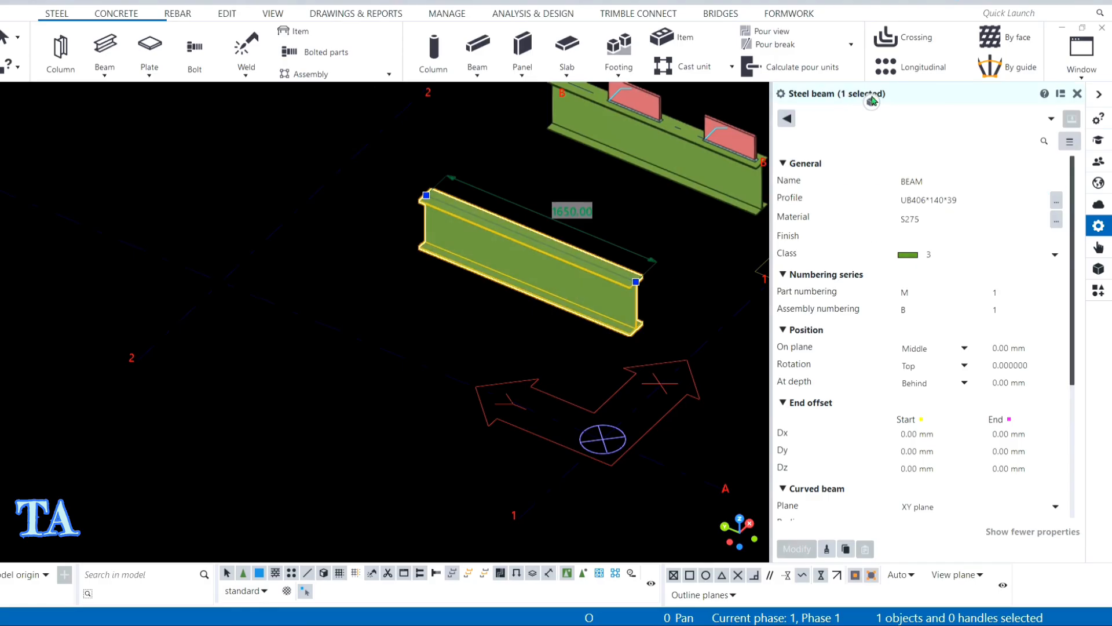
{"action": "left_click", "coordinate": [1057, 200]}
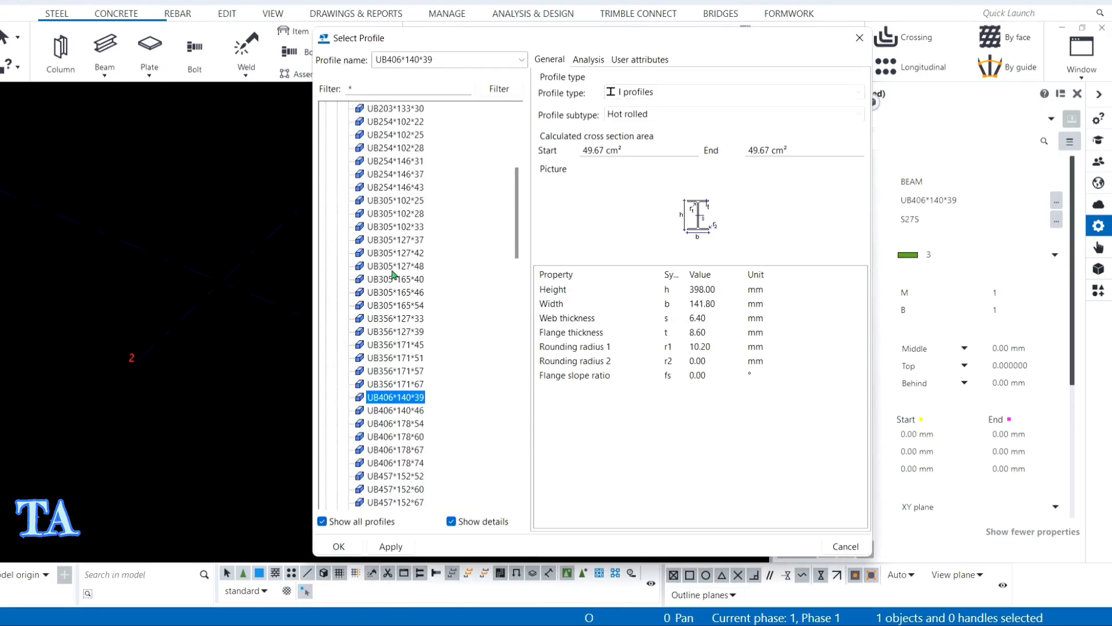
{"action": "scroll", "coordinate": [389, 279], "scroll_direction": "up", "scroll_amount": 6}
{"action": "left_click", "coordinate": [326, 174]}
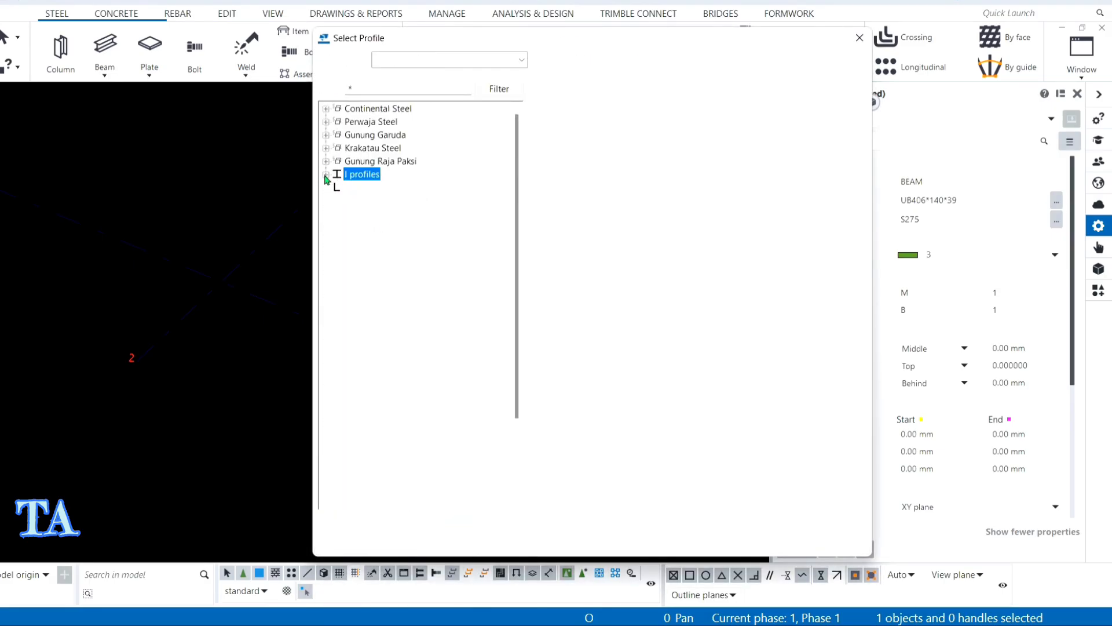
{"action": "left_click", "coordinate": [326, 253]}
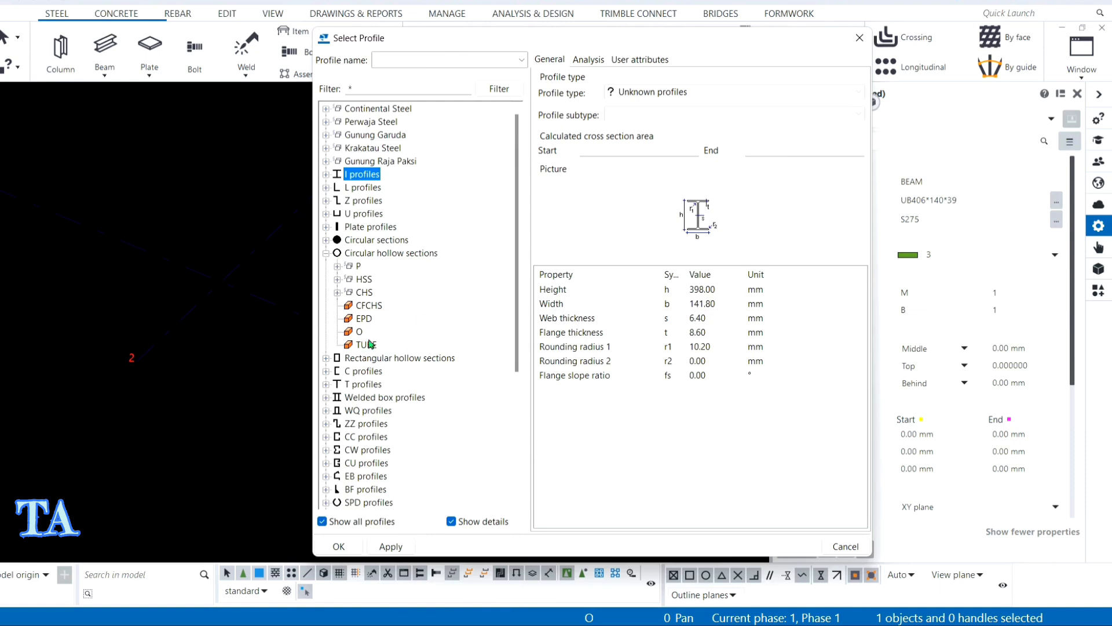
{"action": "left_click", "coordinate": [338, 292]}
{"action": "scroll", "coordinate": [409, 300], "scroll_direction": "down", "scroll_amount": 3}
{"action": "scroll", "coordinate": [408, 300], "scroll_direction": "down", "scroll_amount": 15}
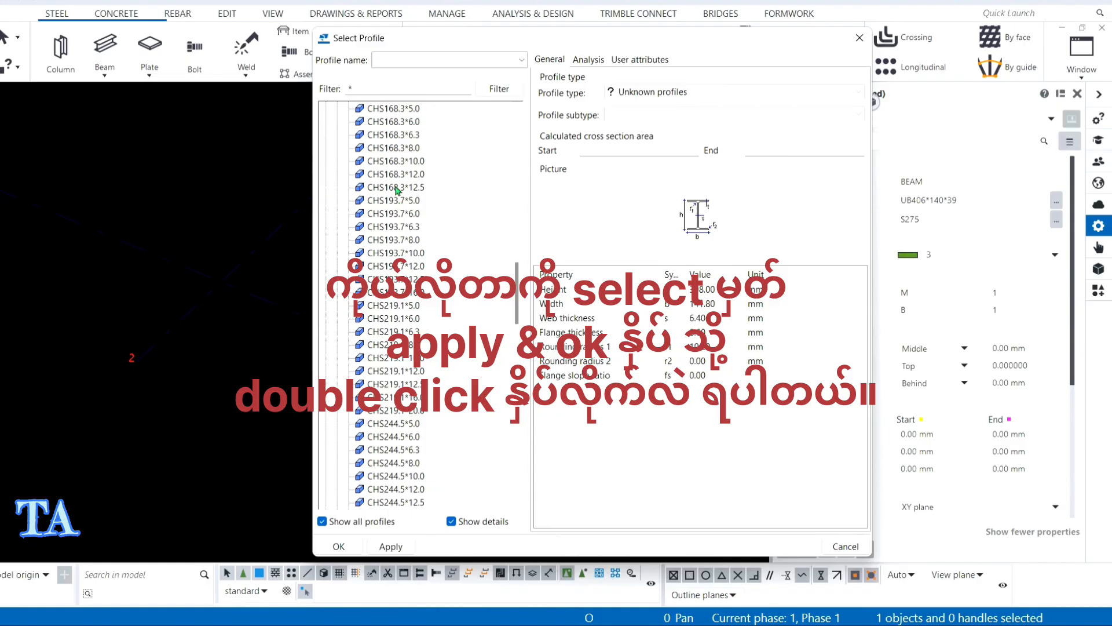
{"action": "double_click", "coordinate": [396, 187]}
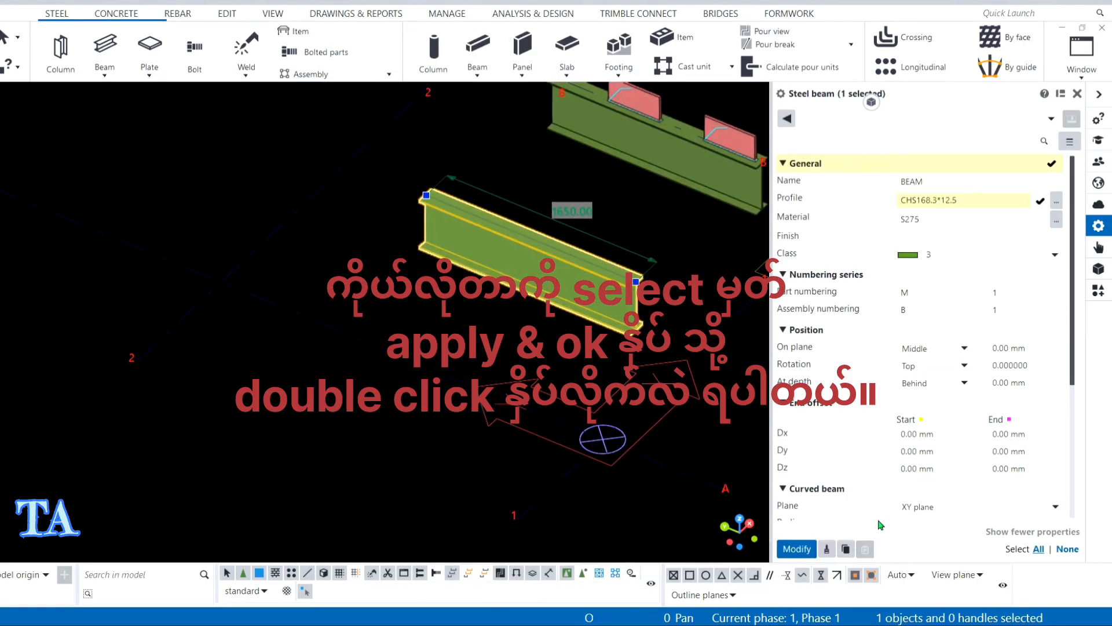
{"action": "left_click", "coordinate": [797, 549]}
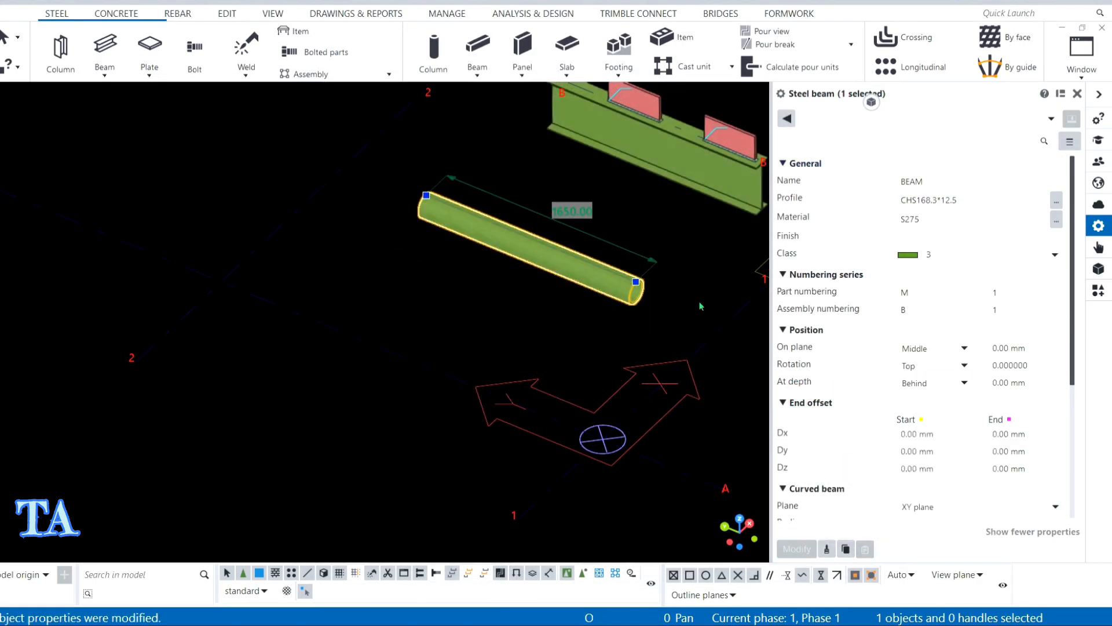
Set the pipe's class to 4 so it is coloured blue, and clear the selection.
{"action": "scroll", "coordinate": [641, 275], "scroll_direction": "up", "scroll_amount": 3}
{"action": "left_click", "coordinate": [958, 254]}
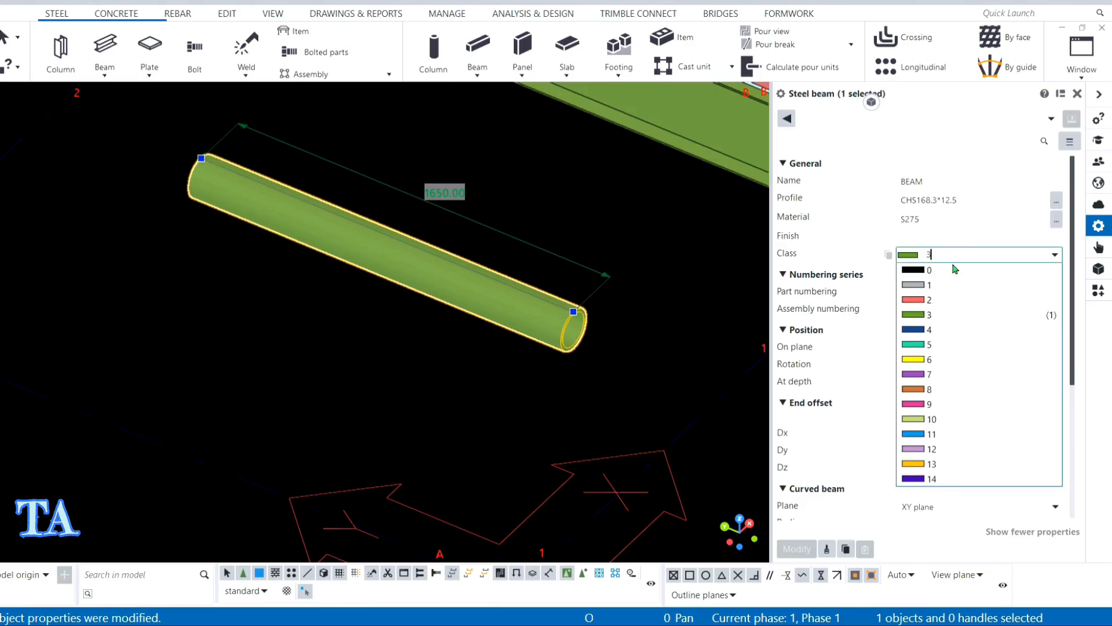
{"action": "left_click", "coordinate": [927, 330]}
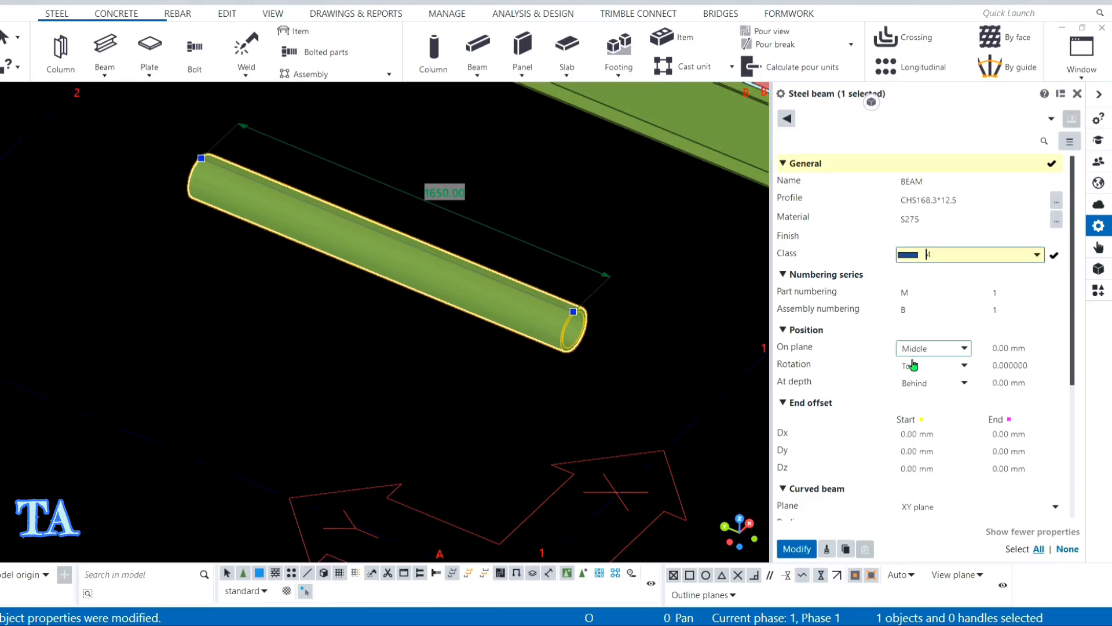
{"action": "left_click", "coordinate": [798, 548]}
{"action": "left_click", "coordinate": [633, 350]}
Create a weld to the blue pipe alone, as a straight seam about 1650 mm long along its side from end to end.
{"action": "scroll", "coordinate": [387, 368], "scroll_direction": "down", "scroll_amount": 3}
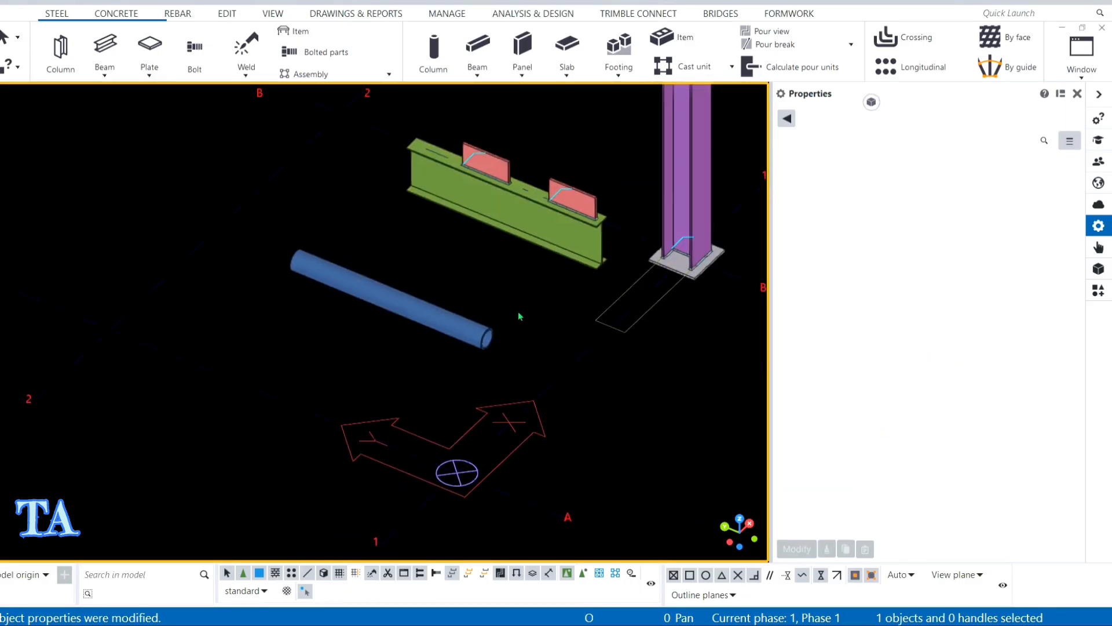
{"action": "scroll", "coordinate": [509, 307], "scroll_direction": "up", "scroll_amount": 2}
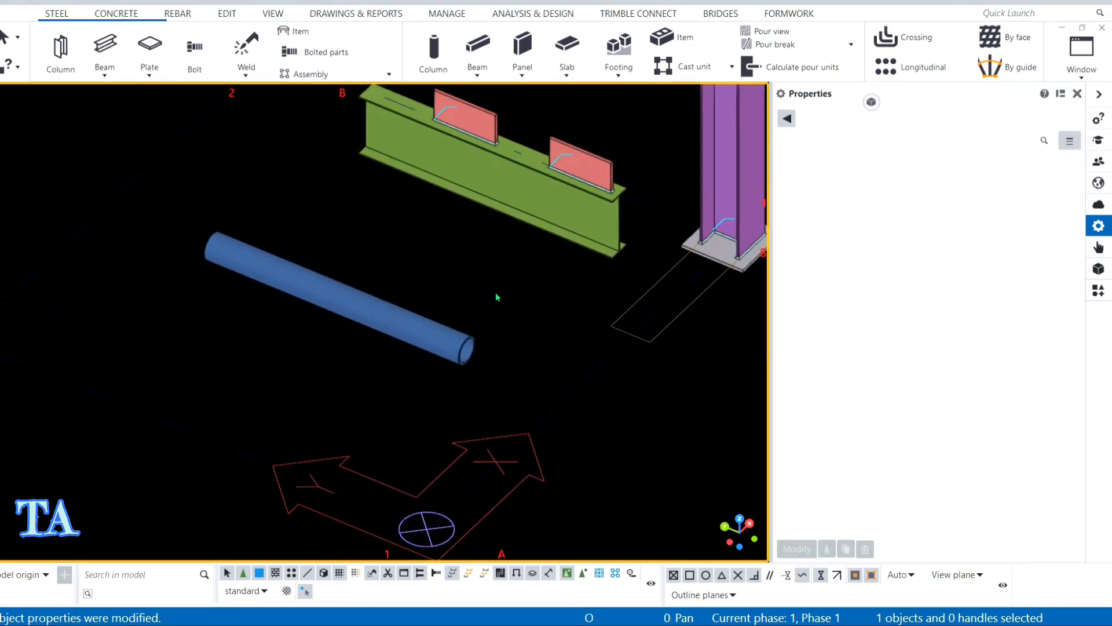
{"action": "left_click", "coordinate": [246, 69]}
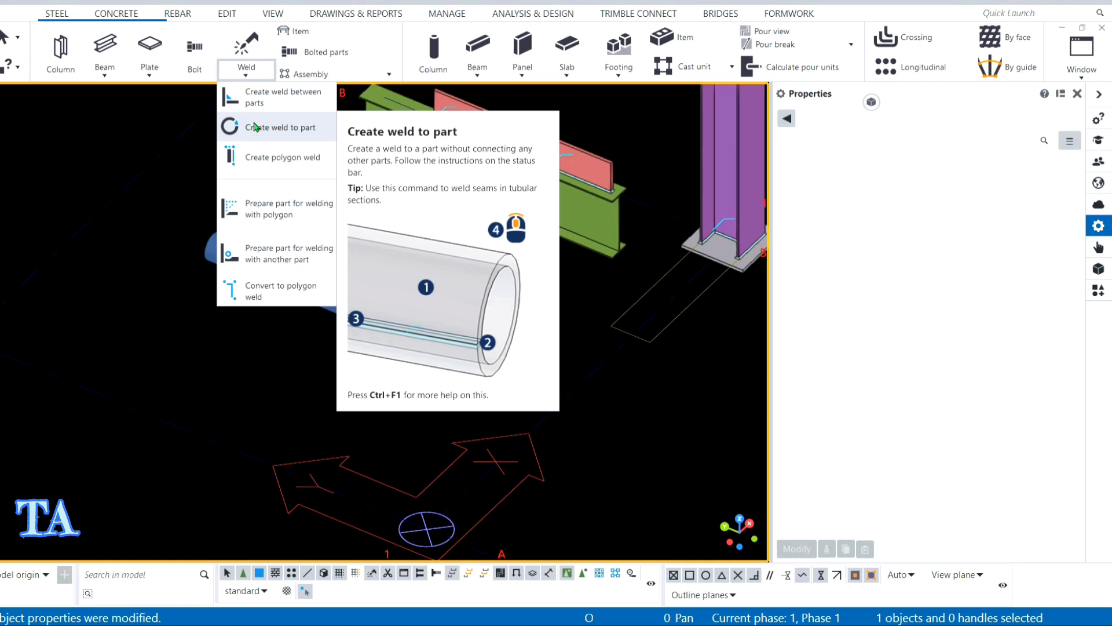
{"action": "left_click", "coordinate": [255, 127]}
{"action": "scroll", "coordinate": [445, 327], "scroll_direction": "up", "scroll_amount": 4}
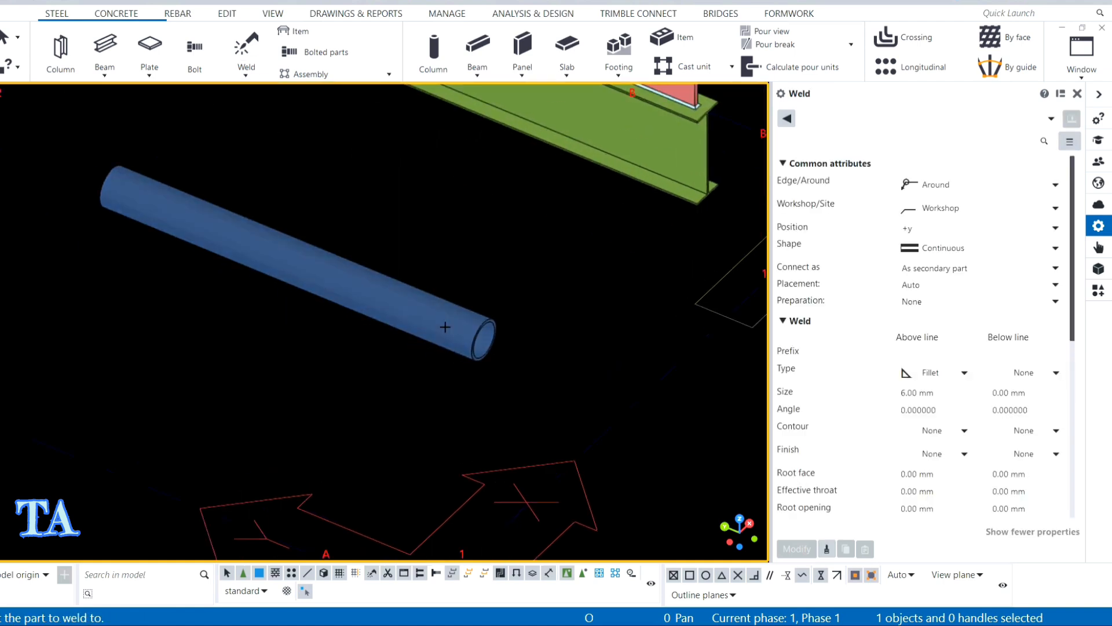
{"action": "left_click", "coordinate": [445, 326]}
{"action": "scroll", "coordinate": [460, 331], "scroll_direction": "up", "scroll_amount": 4}
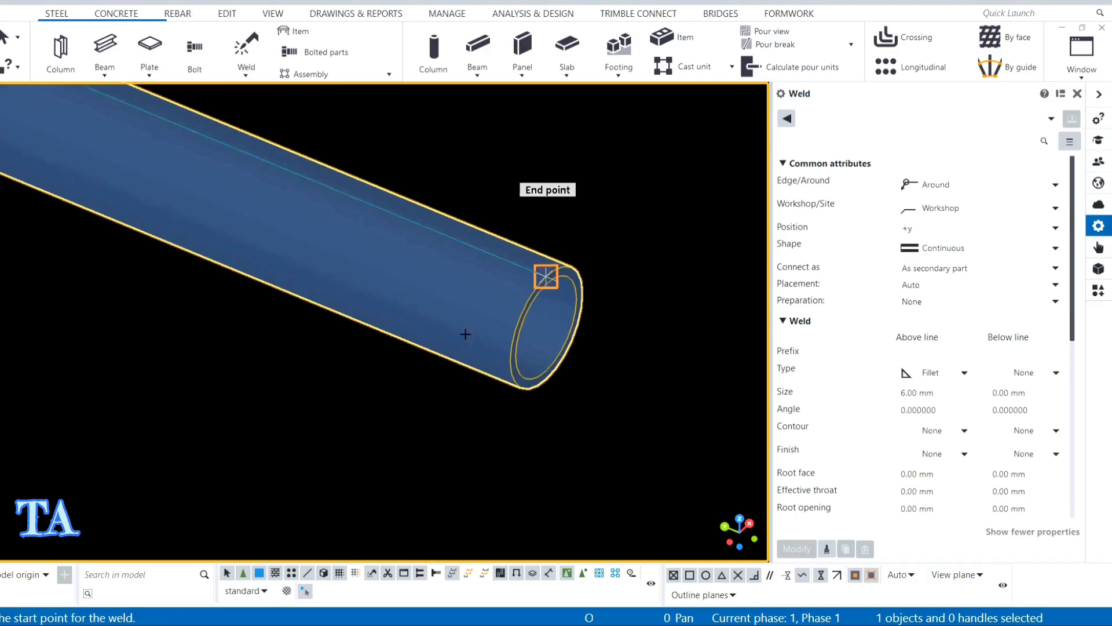
{"action": "left_click", "coordinate": [526, 311]}
{"action": "scroll", "coordinate": [527, 312], "scroll_direction": "down", "scroll_amount": 4}
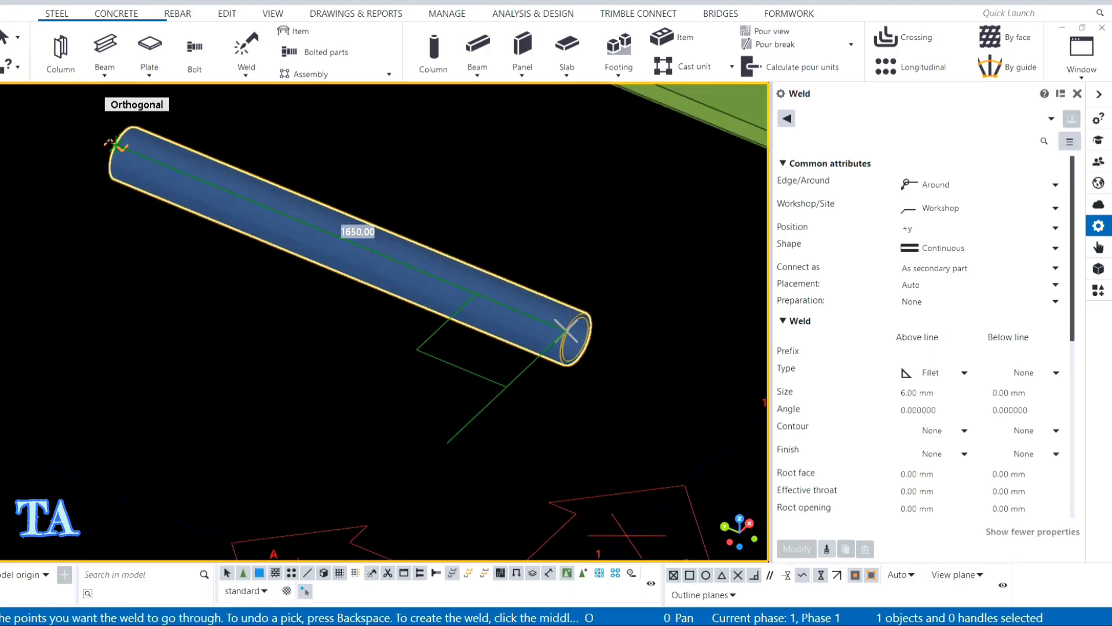
{"action": "left_click", "coordinate": [115, 142]}
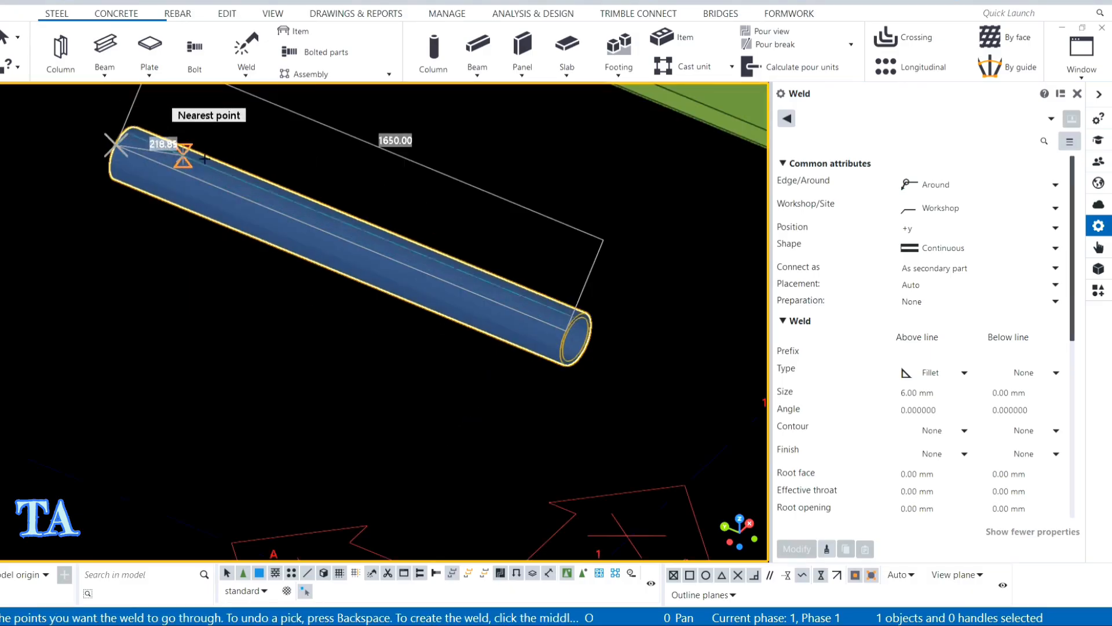
{"action": "middle_click", "coordinate": [483, 150]}
{"action": "right_click", "coordinate": [526, 168]}
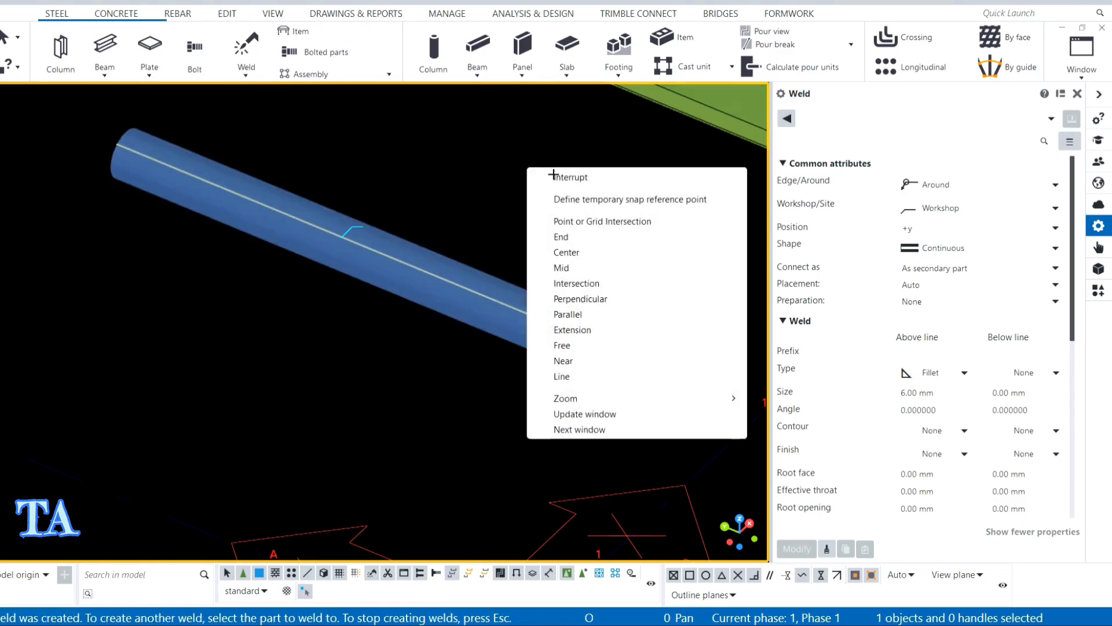
{"action": "left_click", "coordinate": [548, 176]}
{"action": "scroll", "coordinate": [557, 363], "scroll_direction": "up", "scroll_amount": 6}
{"action": "scroll", "coordinate": [565, 333], "scroll_direction": "down", "scroll_amount": 8}
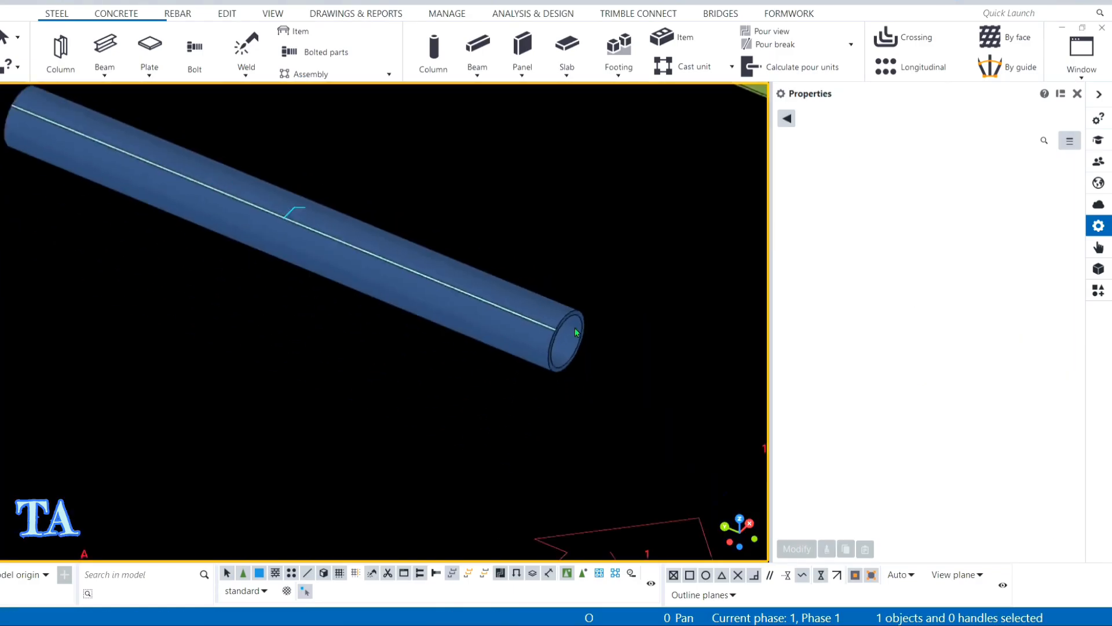
{"action": "right_click", "coordinate": [558, 206]}
{"action": "left_click", "coordinate": [577, 214]}
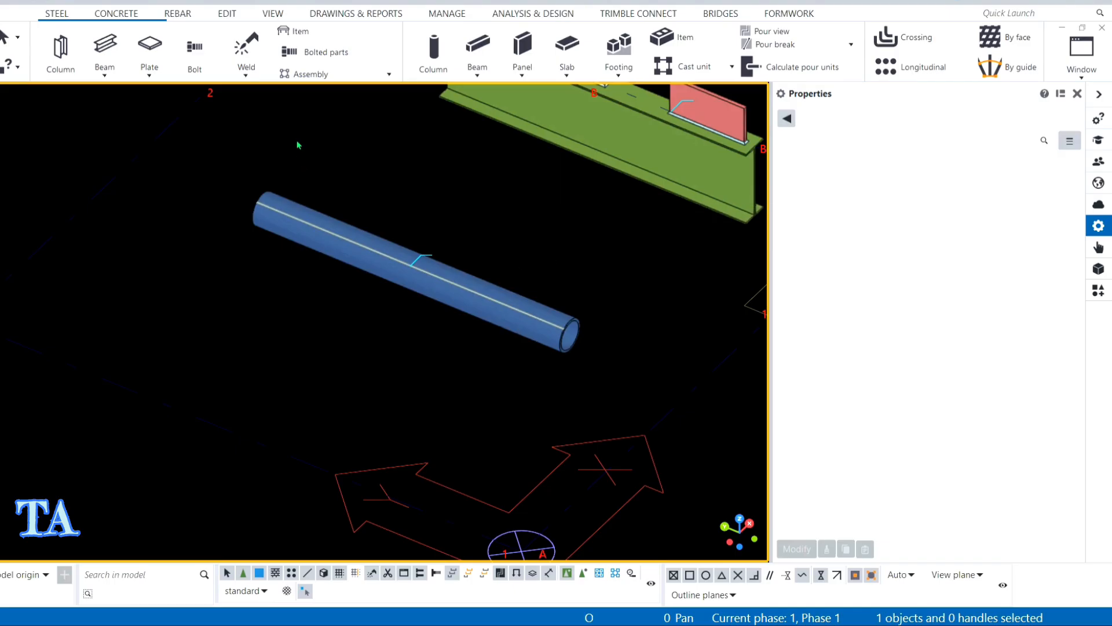
Delete the weld between the green beam and the red plate farther from the column.
{"action": "left_click", "coordinate": [254, 72]}
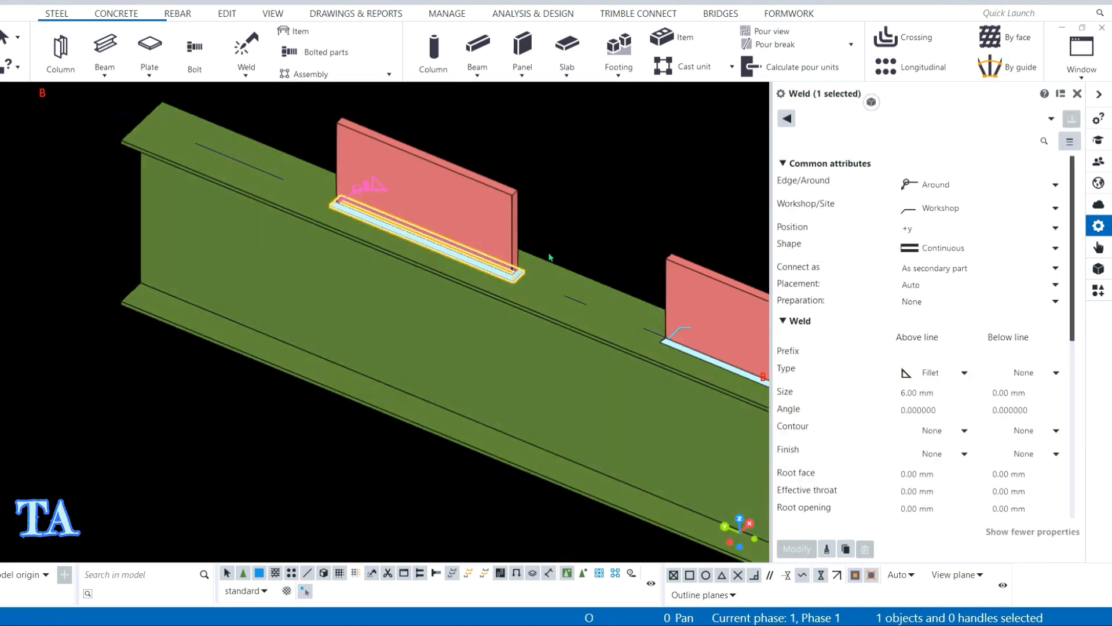
{"action": "right_click", "coordinate": [551, 149]}
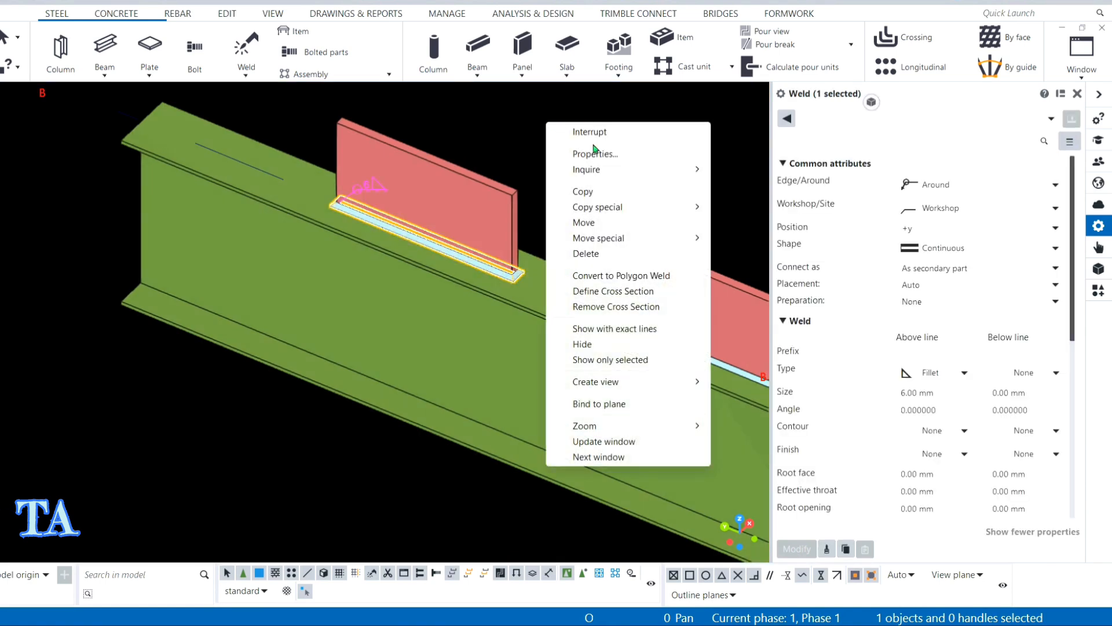
{"action": "left_click", "coordinate": [591, 256]}
Set the rotation of the unwelded red plate on the green beam to Front.
{"action": "scroll", "coordinate": [488, 238], "scroll_direction": "down", "scroll_amount": 5}
{"action": "left_click", "coordinate": [485, 217]}
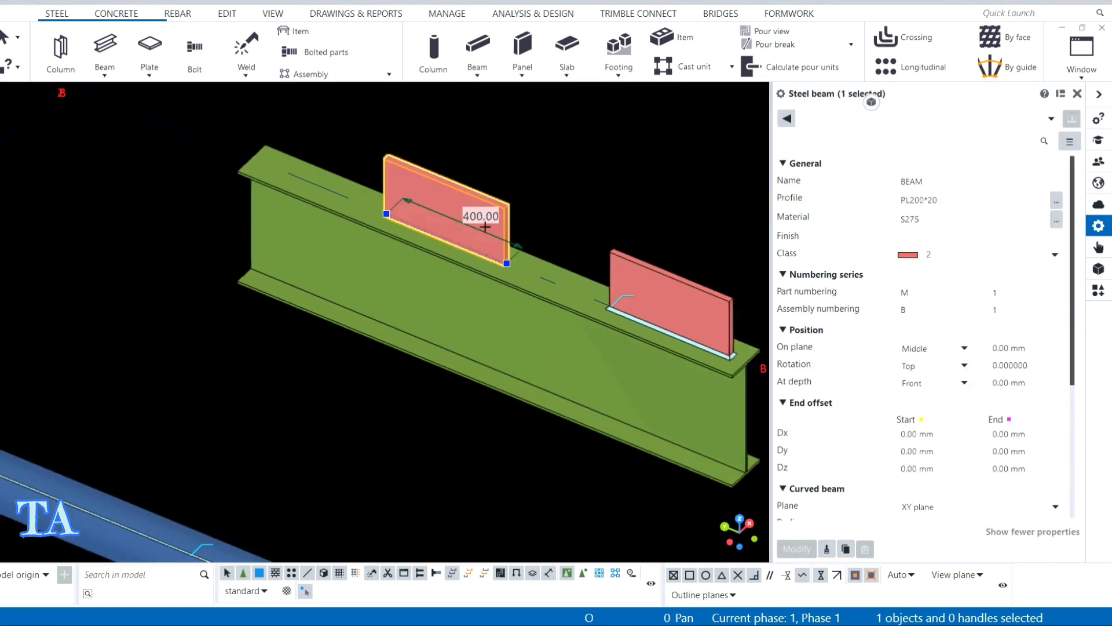
{"action": "left_click", "coordinate": [945, 365]}
{"action": "left_click", "coordinate": [927, 381]}
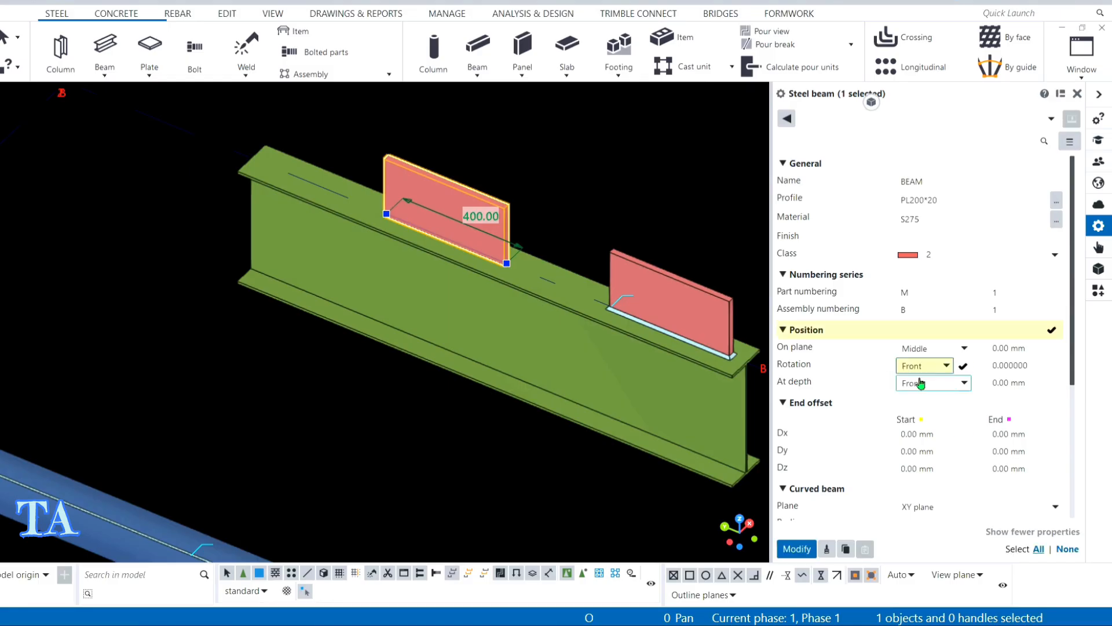
{"action": "left_click", "coordinate": [797, 548]}
{"action": "scroll", "coordinate": [527, 234], "scroll_direction": "up", "scroll_amount": 6}
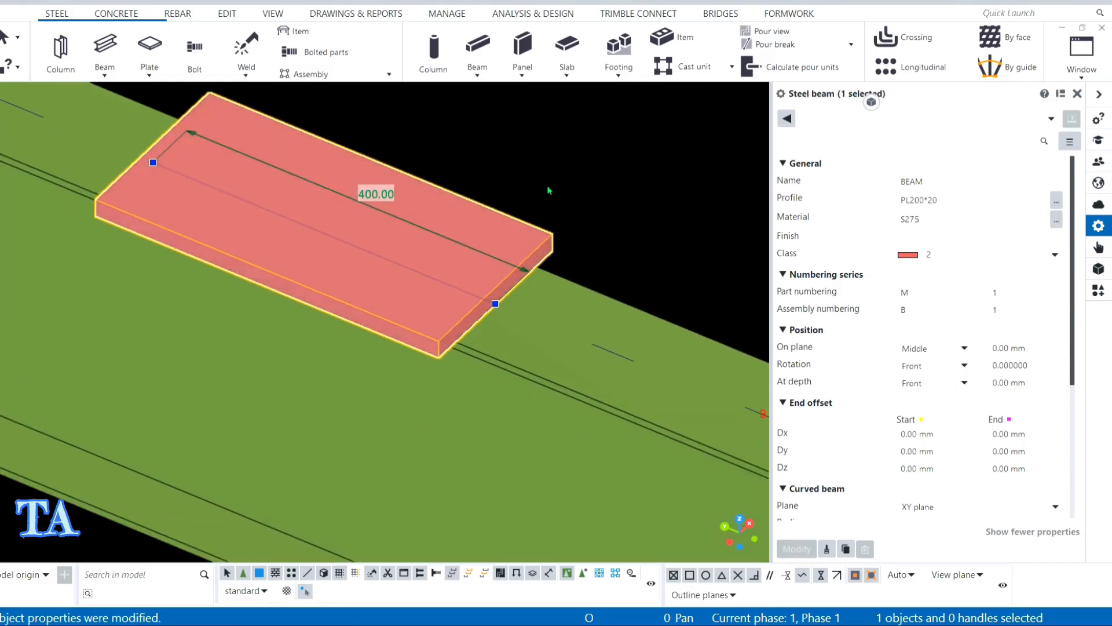
{"action": "left_click", "coordinate": [527, 234]}
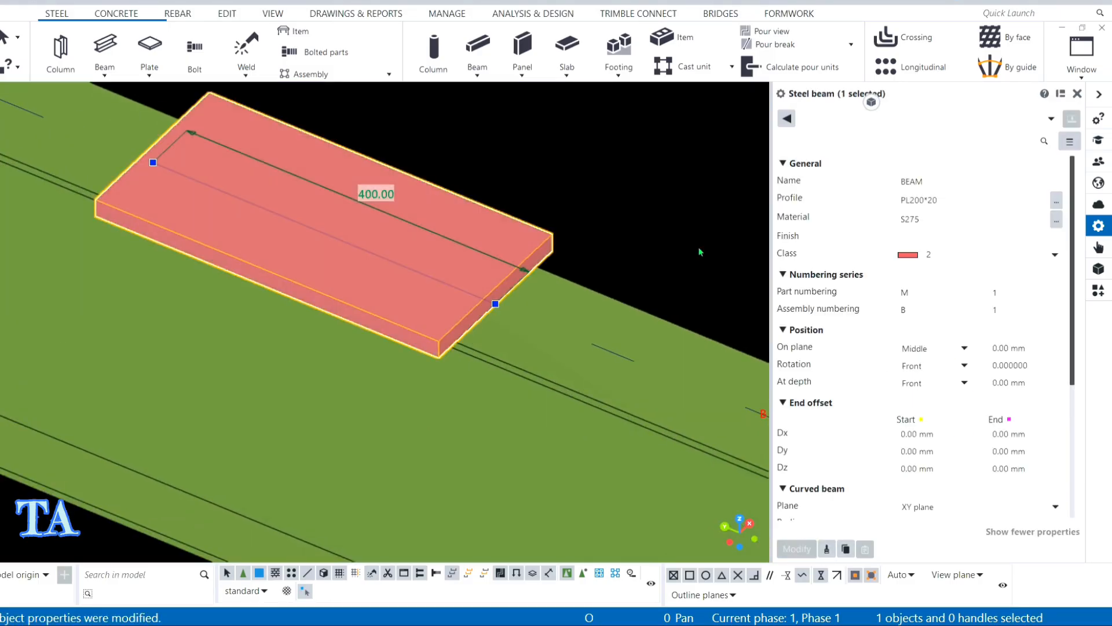
Change the flat red plate's profile to PL100*20 and clear the selection.
{"action": "left_click", "coordinate": [918, 200]}
{"action": "left_click", "coordinate": [927, 219]}
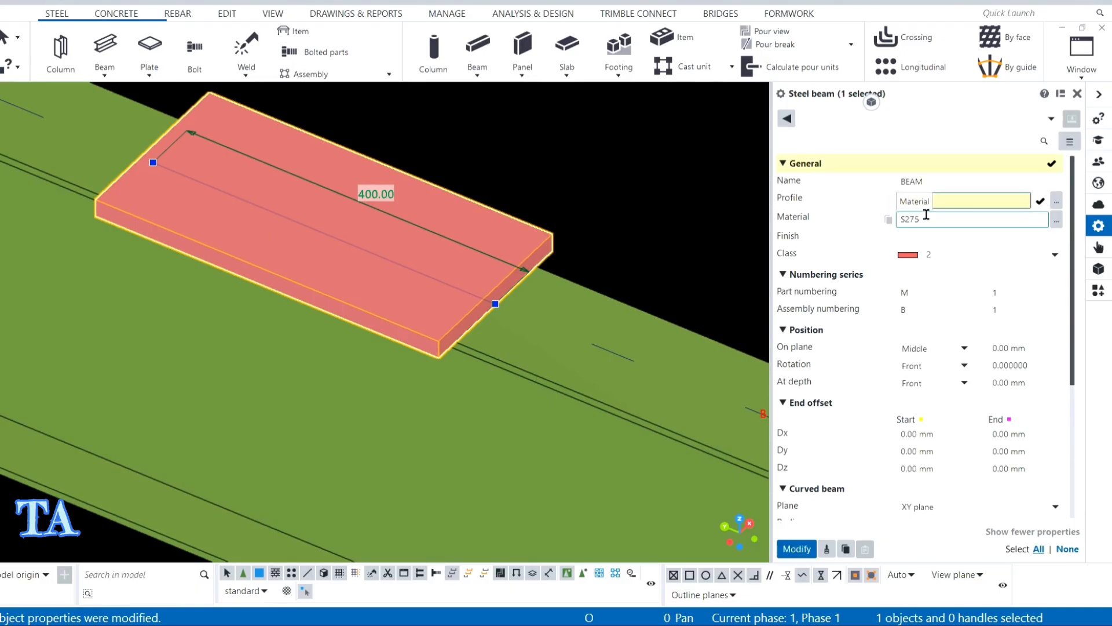
{"action": "left_click", "coordinate": [797, 548]}
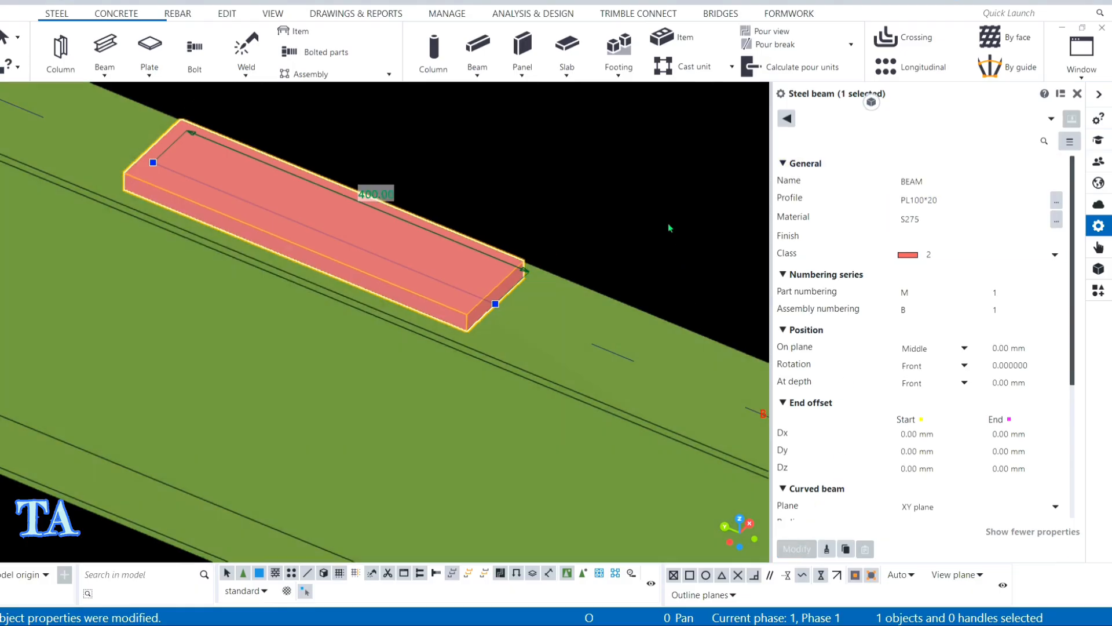
{"action": "right_click", "coordinate": [568, 169]}
{"action": "left_click", "coordinate": [603, 189]}
{"action": "scroll", "coordinate": [580, 191], "scroll_direction": "down", "scroll_amount": 2}
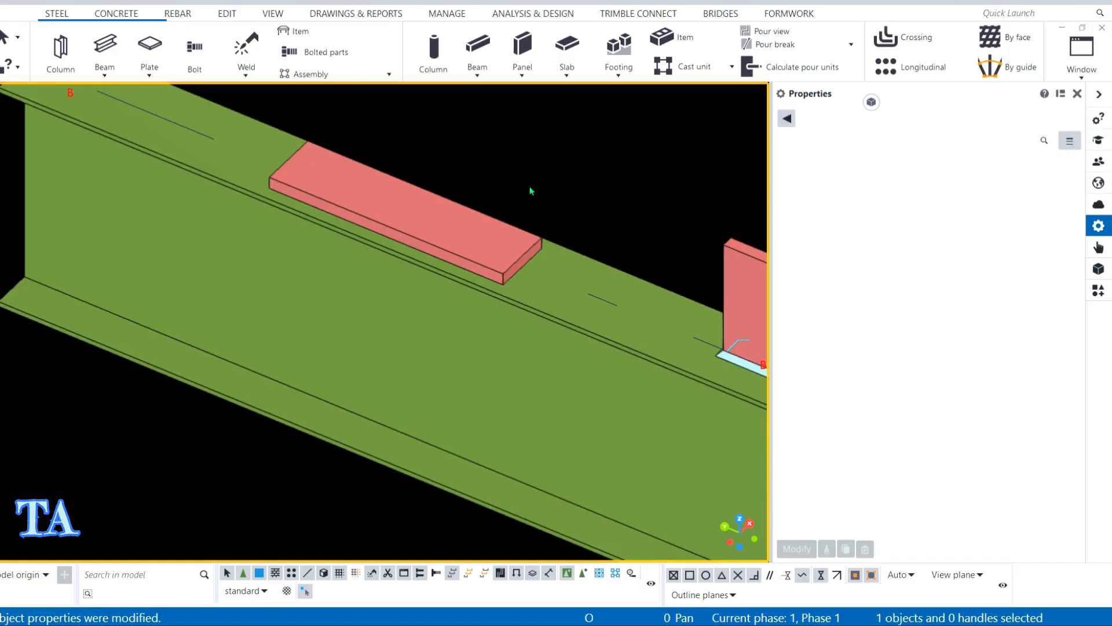
Create a polygon weld between the green beam and the flat red plate, following one 400 mm long side and the adjoining 100 mm end.
{"action": "left_click", "coordinate": [256, 77]}
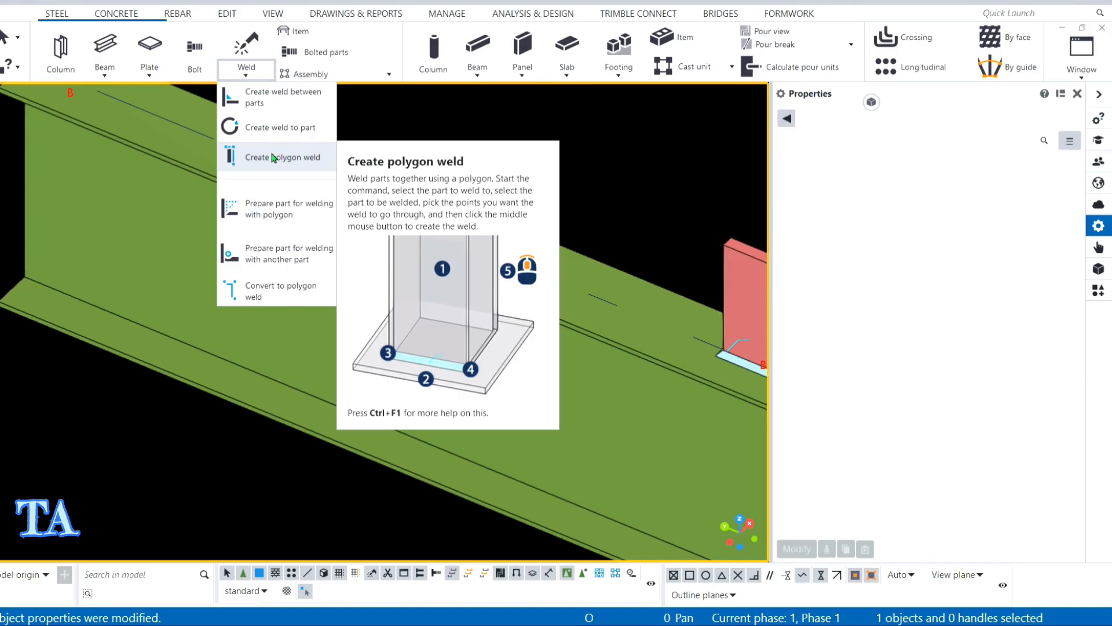
{"action": "left_click", "coordinate": [273, 157]}
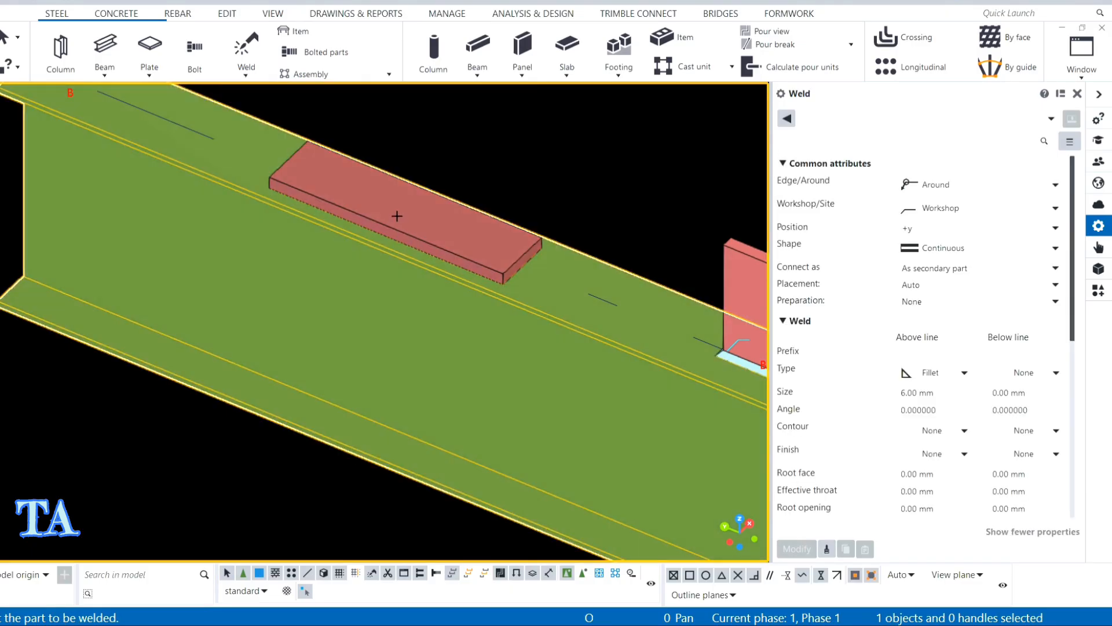
{"action": "left_click", "coordinate": [397, 216]}
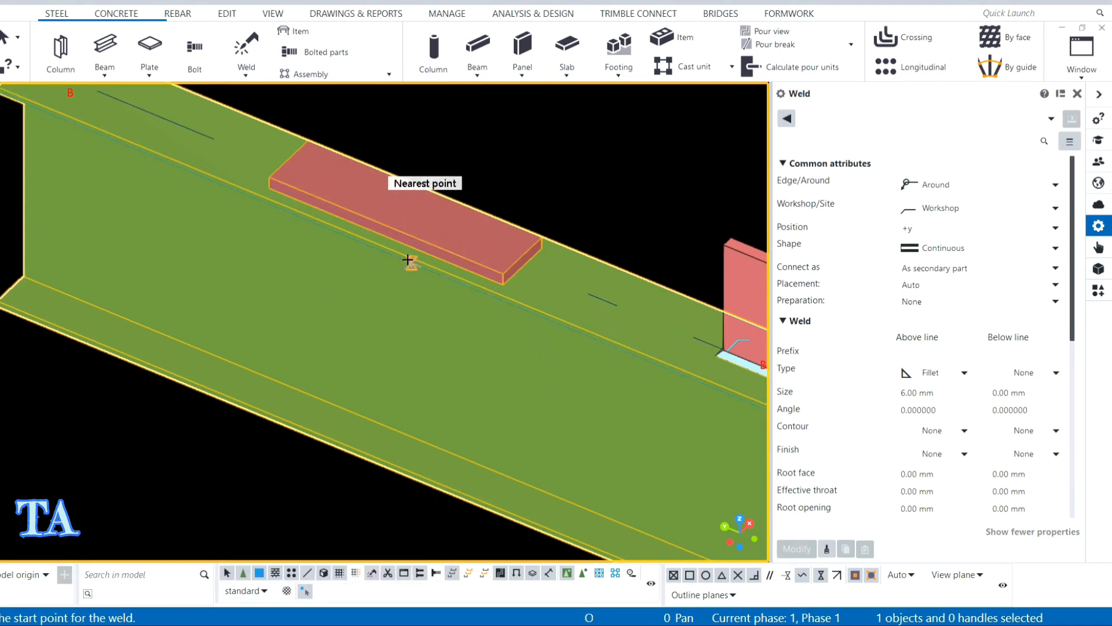
{"action": "scroll", "coordinate": [291, 200], "scroll_direction": "up", "scroll_amount": 3}
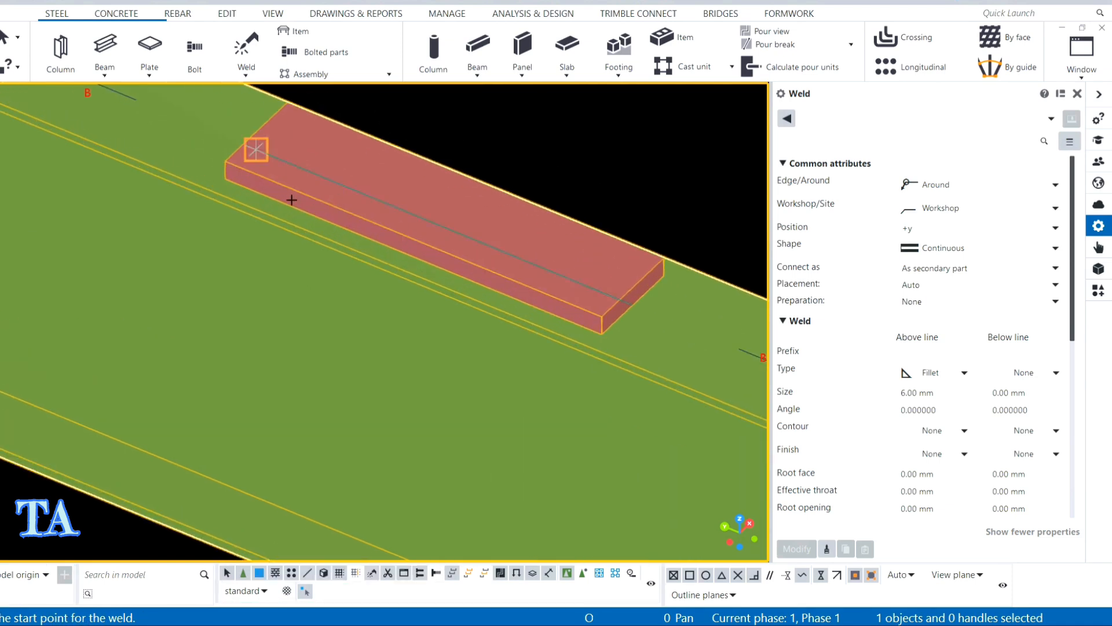
{"action": "left_click", "coordinate": [225, 181]}
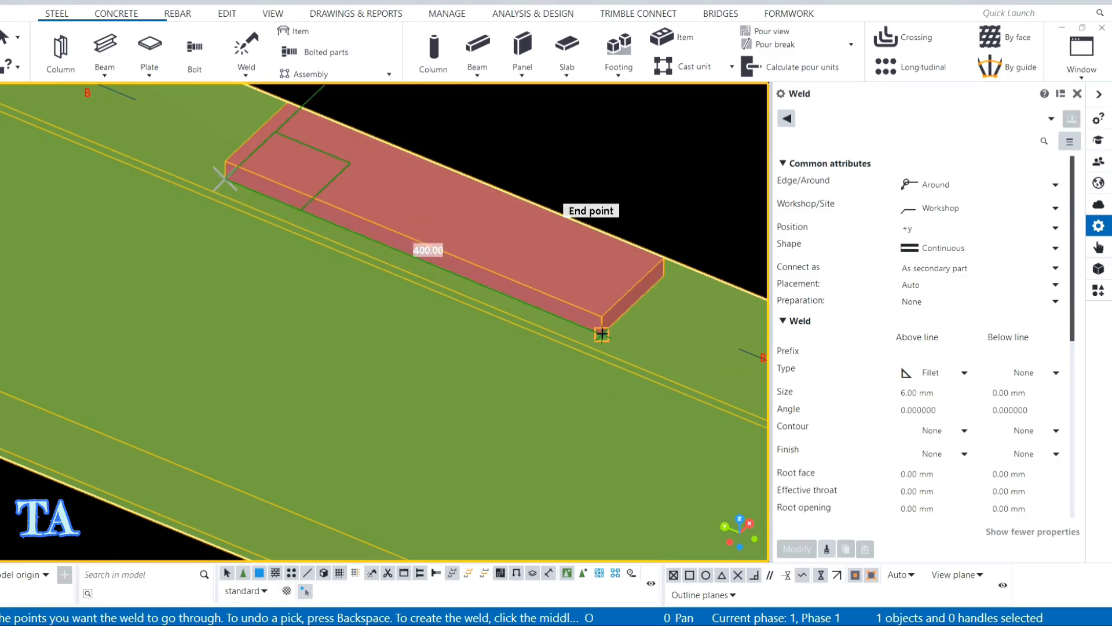
{"action": "left_click", "coordinate": [416, 257]}
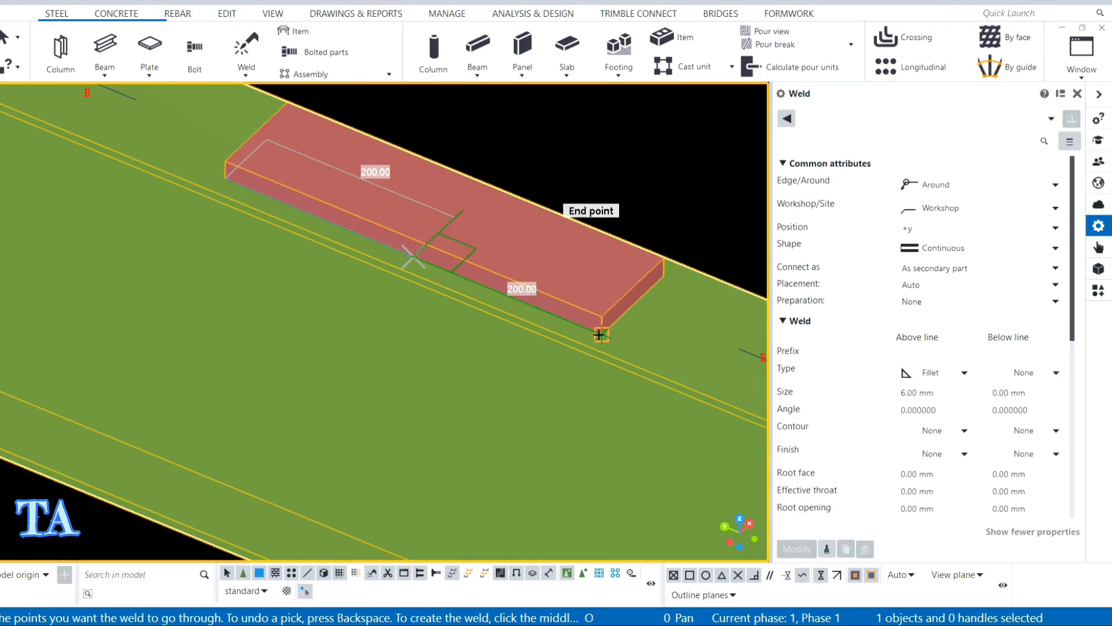
{"action": "left_click", "coordinate": [599, 335]}
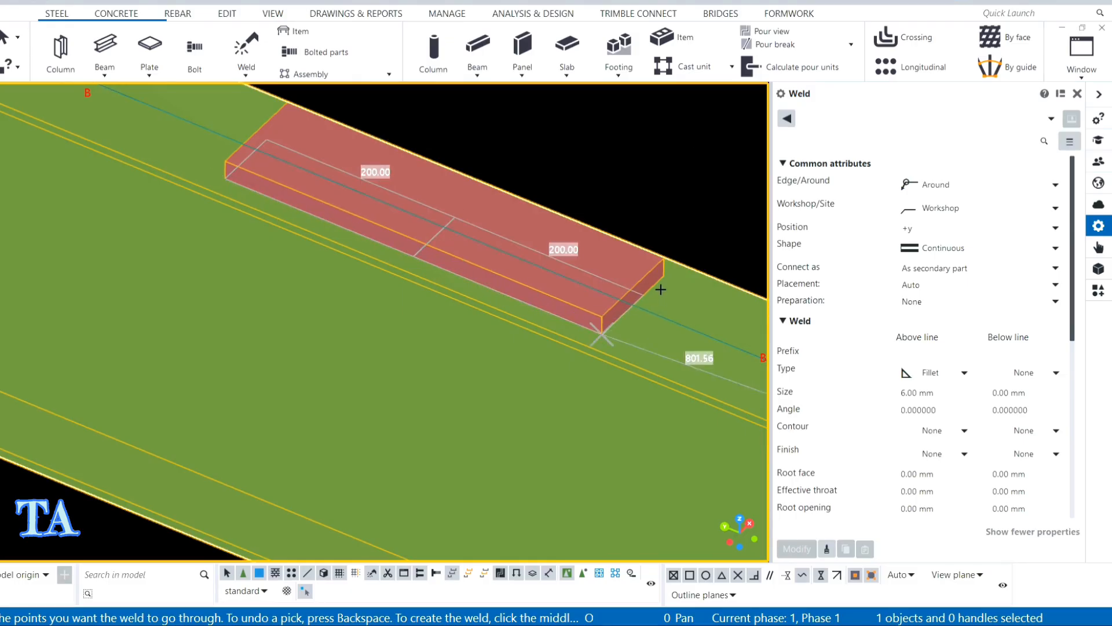
{"action": "left_click", "coordinate": [664, 274]}
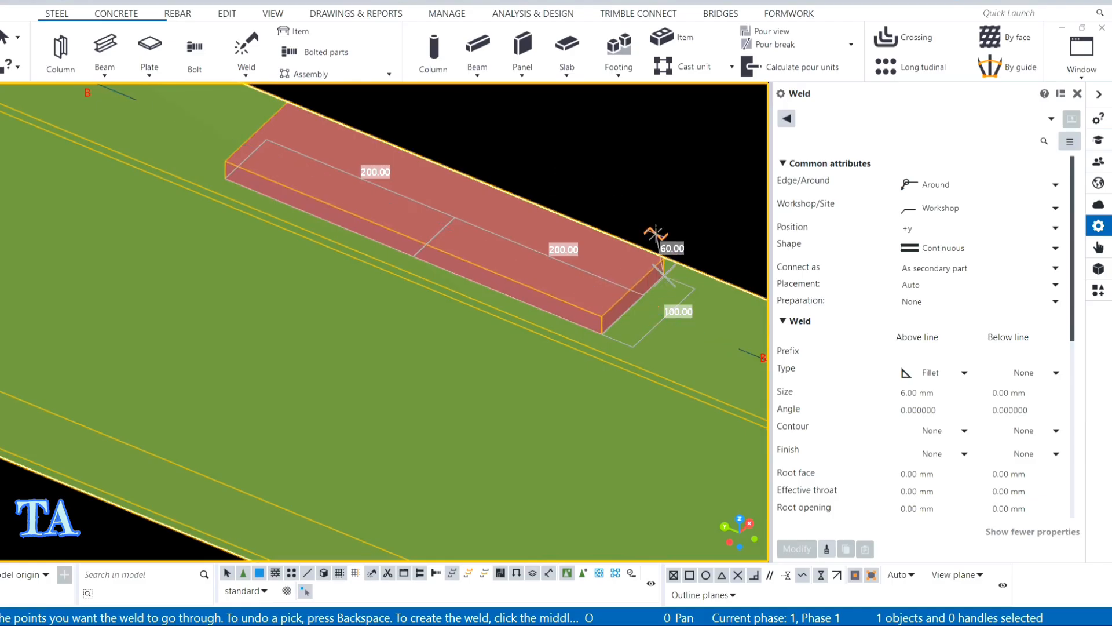
{"action": "middle_click", "coordinate": [582, 123]}
{"action": "right_click", "coordinate": [551, 135]}
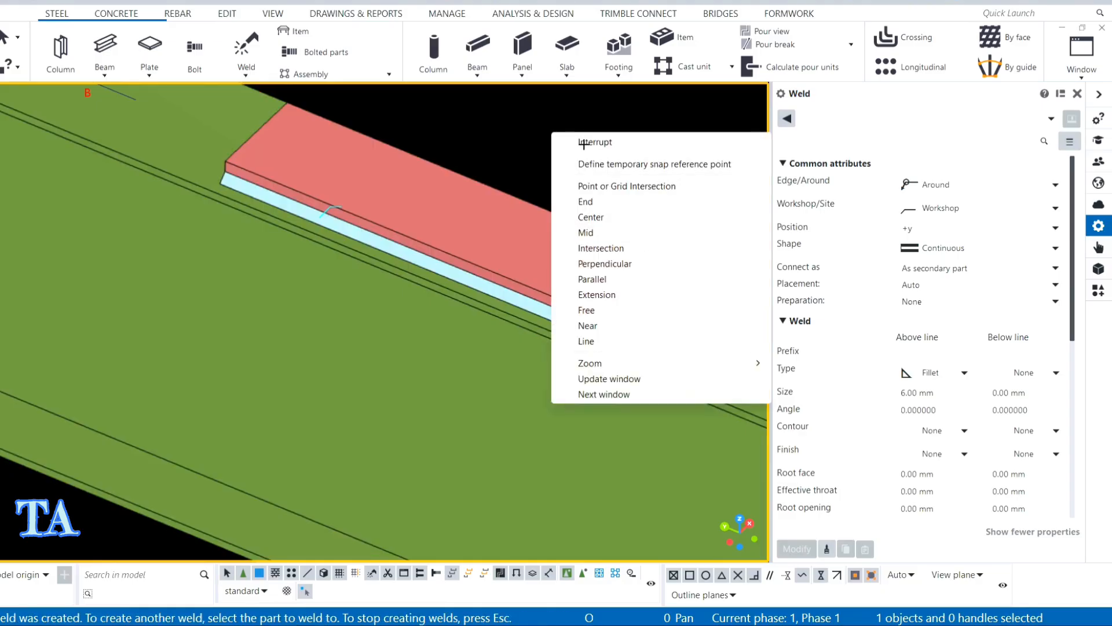
{"action": "left_click", "coordinate": [582, 141]}
Examine the new polygon weld's shape and handles along the flat plate's long side and end.
{"action": "scroll", "coordinate": [514, 245], "scroll_direction": "down", "scroll_amount": 5}
{"action": "middle_click_drag", "start_coordinate": [514, 245], "coordinate": [517, 152], "text": "ctrl"}
{"action": "right_click", "coordinate": [516, 146]}
{"action": "left_click", "coordinate": [528, 153]}
{"action": "scroll", "coordinate": [435, 252], "scroll_direction": "up", "scroll_amount": 3}
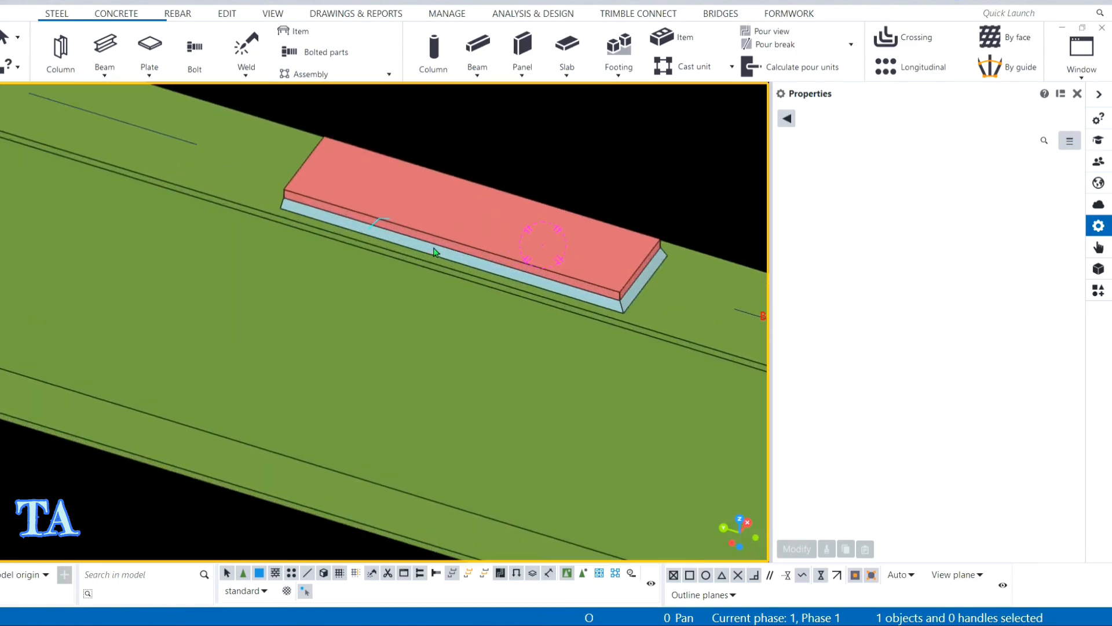
{"action": "left_click", "coordinate": [435, 256]}
{"action": "scroll", "coordinate": [406, 258], "scroll_direction": "up", "scroll_amount": 2}
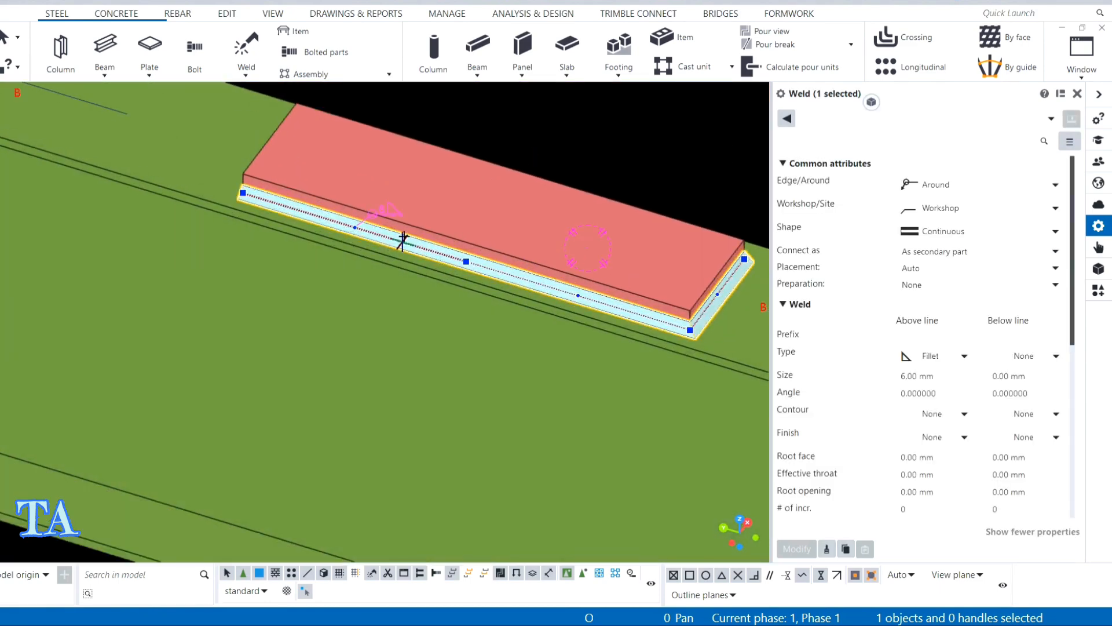
{"action": "scroll", "coordinate": [458, 269], "scroll_direction": "up", "scroll_amount": 2}
{"action": "scroll", "coordinate": [472, 260], "scroll_direction": "down", "scroll_amount": 5}
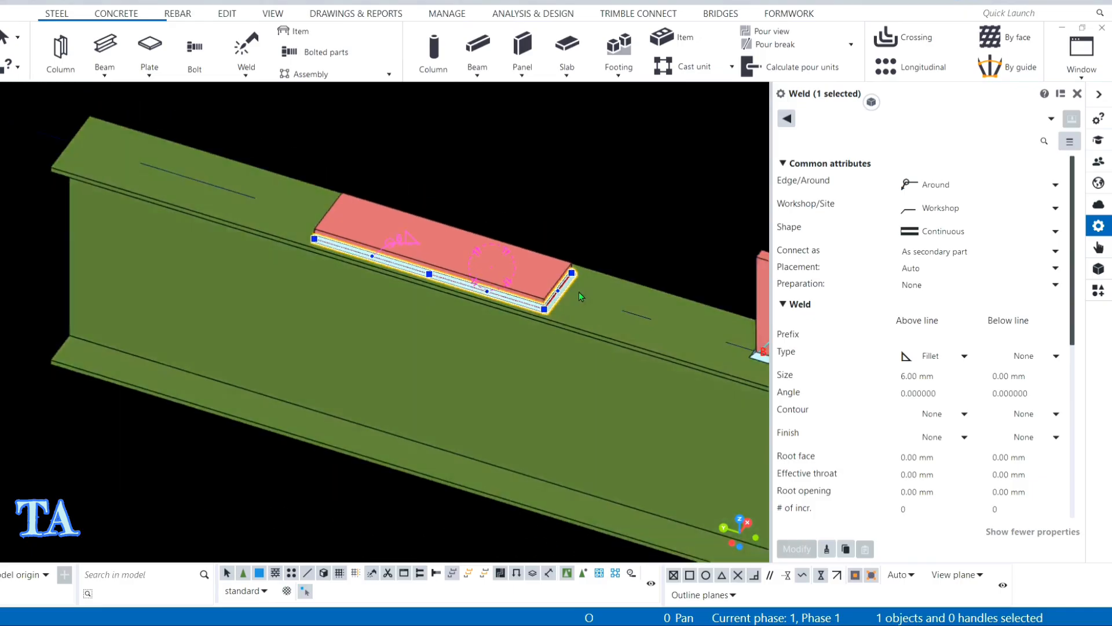
{"action": "scroll", "coordinate": [573, 293], "scroll_direction": "up", "scroll_amount": 5}
{"action": "middle_click_drag", "start_coordinate": [533, 302], "coordinate": [463, 311], "text": "ctrl"}
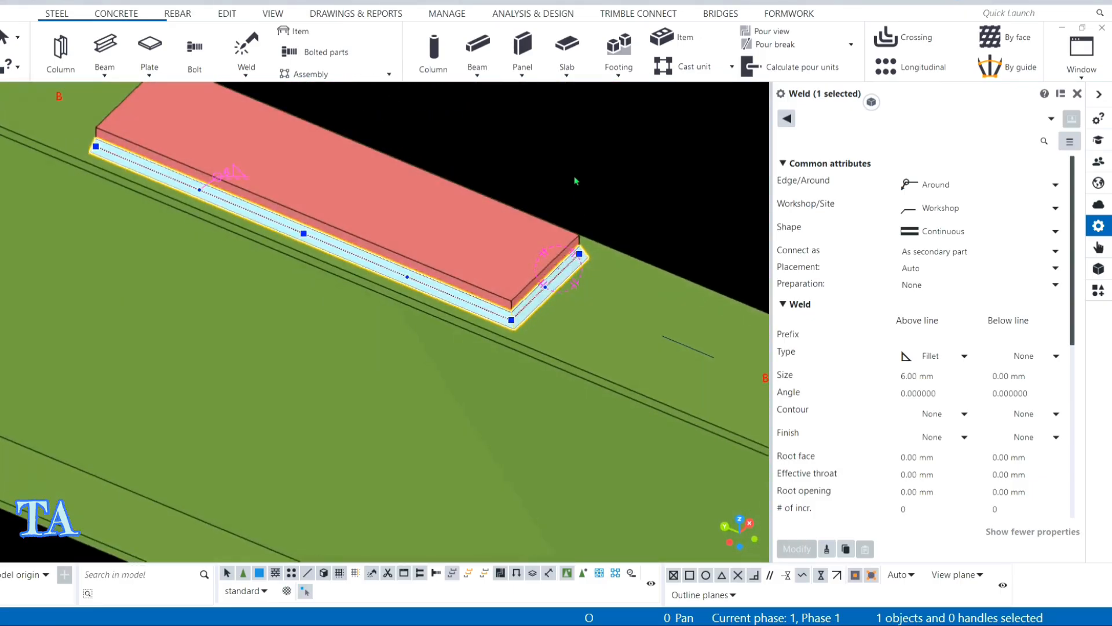
{"action": "key", "text": "Escape"}
{"action": "scroll", "coordinate": [464, 312], "scroll_direction": "up", "scroll_amount": 1}
{"action": "scroll", "coordinate": [428, 278], "scroll_direction": "up", "scroll_amount": 3}
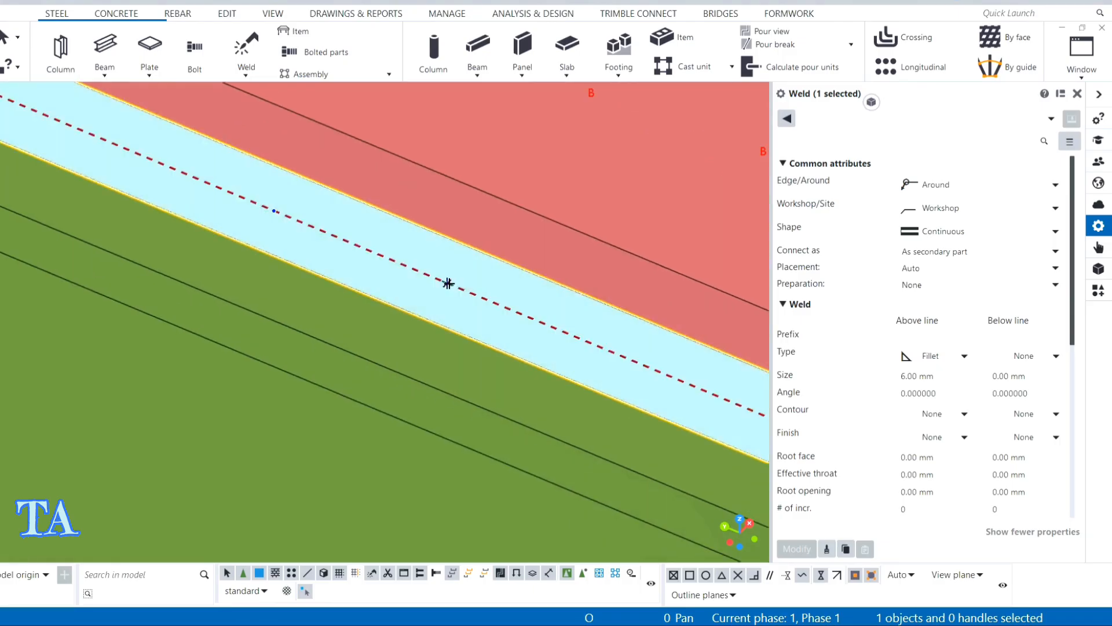
{"action": "scroll", "coordinate": [481, 296], "scroll_direction": "down", "scroll_amount": 3}
{"action": "scroll", "coordinate": [487, 299], "scroll_direction": "down", "scroll_amount": 3}
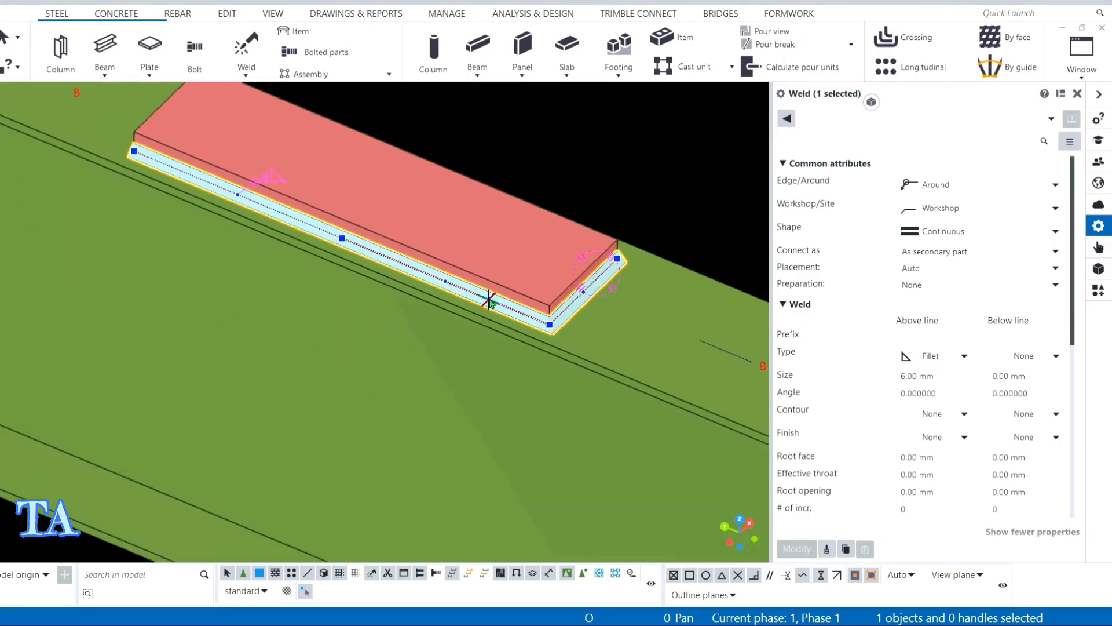
{"action": "scroll", "coordinate": [486, 299], "scroll_direction": "up", "scroll_amount": 2}
{"action": "scroll", "coordinate": [521, 244], "scroll_direction": "down", "scroll_amount": 2}
{"action": "right_click", "coordinate": [574, 142]}
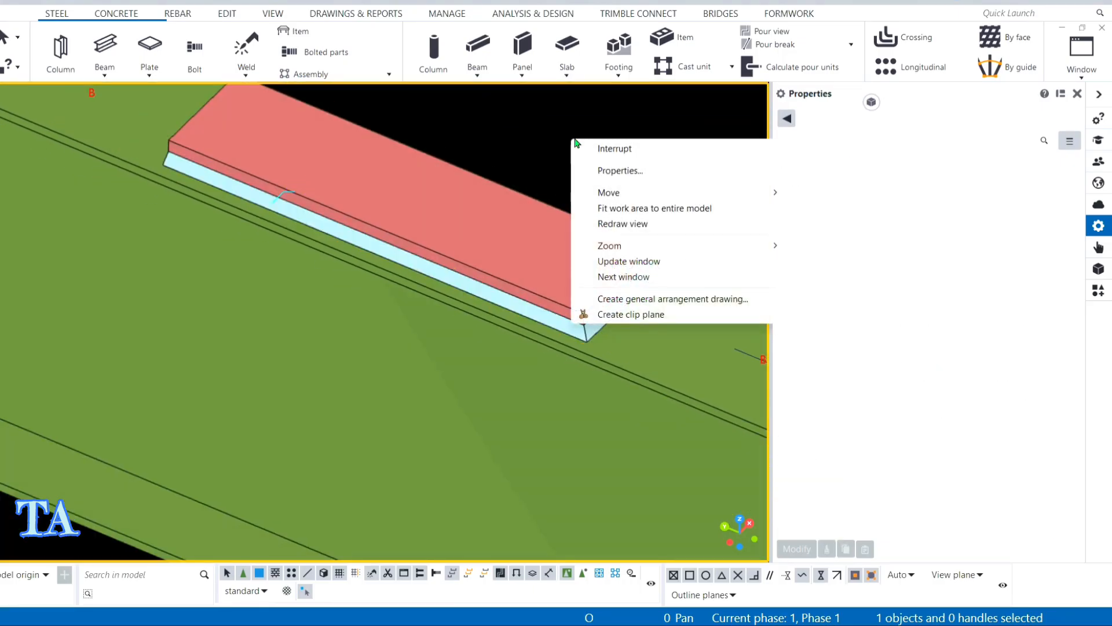
{"action": "key", "text": "Escape"}
{"action": "scroll", "coordinate": [504, 294], "scroll_direction": "up", "scroll_amount": 3}
{"action": "scroll", "coordinate": [508, 300], "scroll_direction": "down", "scroll_amount": 4}
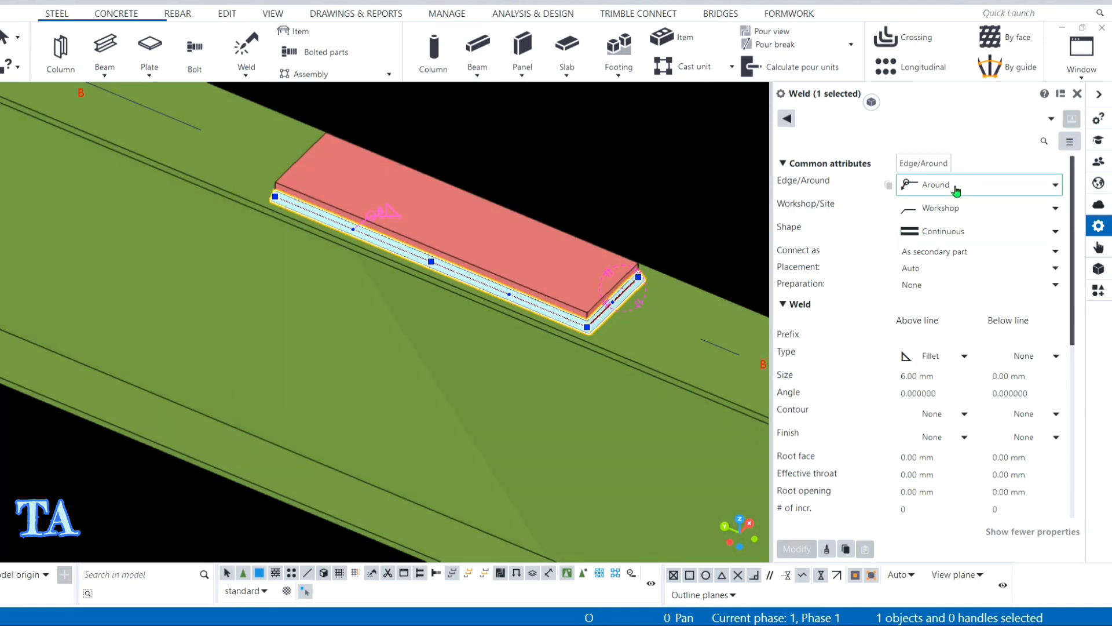
Set the polygon weld's Edge/Around option to Edge.
{"action": "left_click", "coordinate": [957, 187]}
{"action": "left_click", "coordinate": [931, 208]}
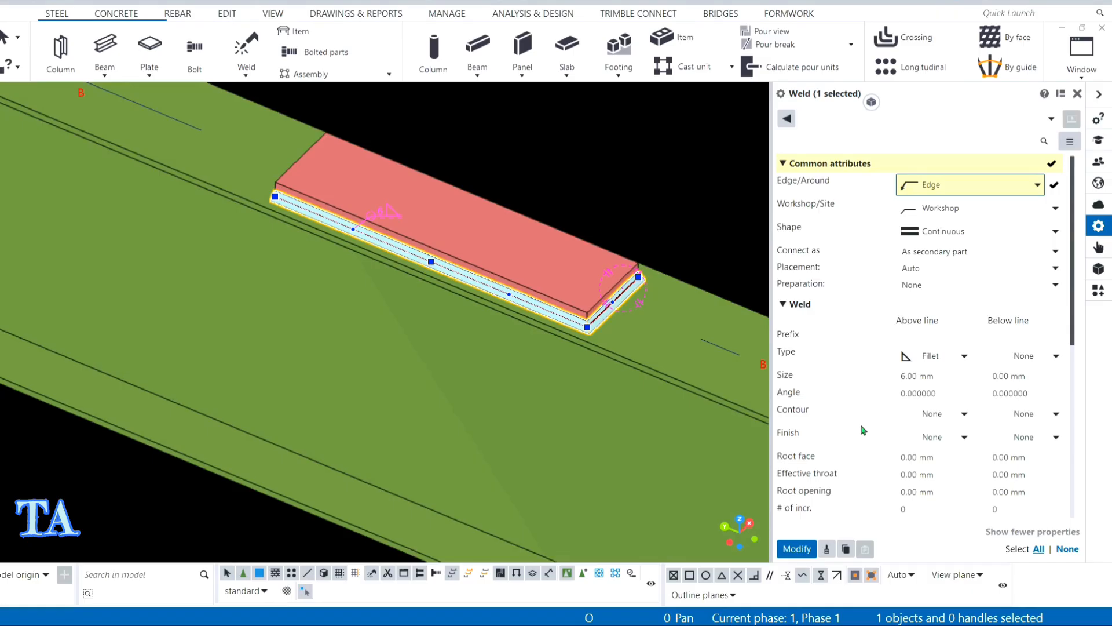
{"action": "left_click", "coordinate": [797, 549]}
{"action": "left_click", "coordinate": [617, 51]}
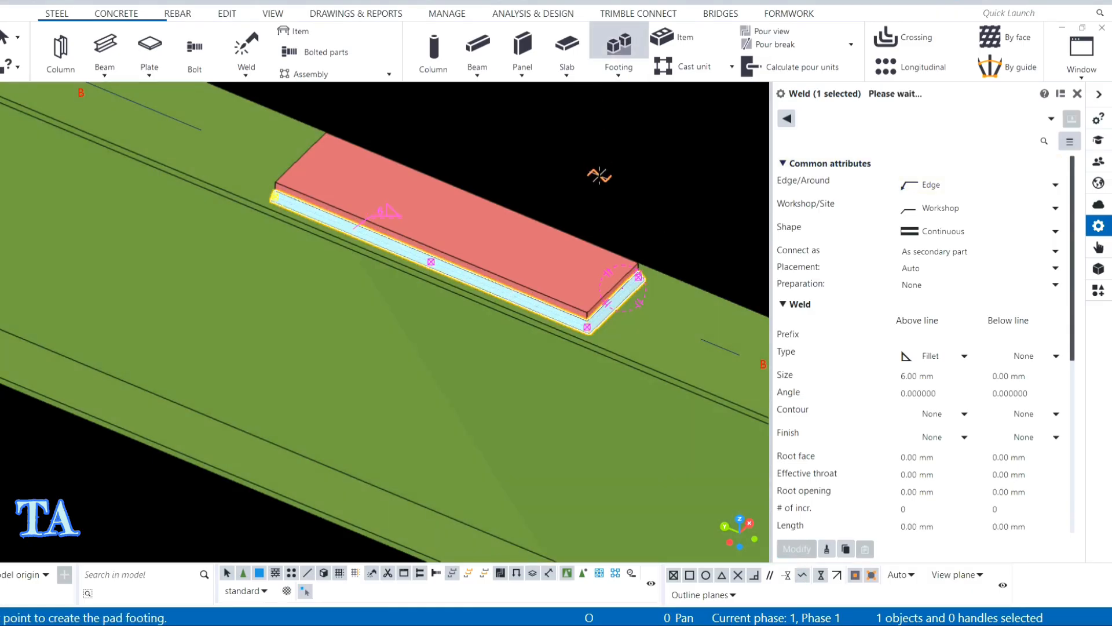
{"action": "right_click", "coordinate": [598, 174]}
{"action": "left_click", "coordinate": [606, 174]}
{"action": "scroll", "coordinate": [599, 319], "scroll_direction": "up", "scroll_amount": 3}
{"action": "left_click", "coordinate": [598, 318]}
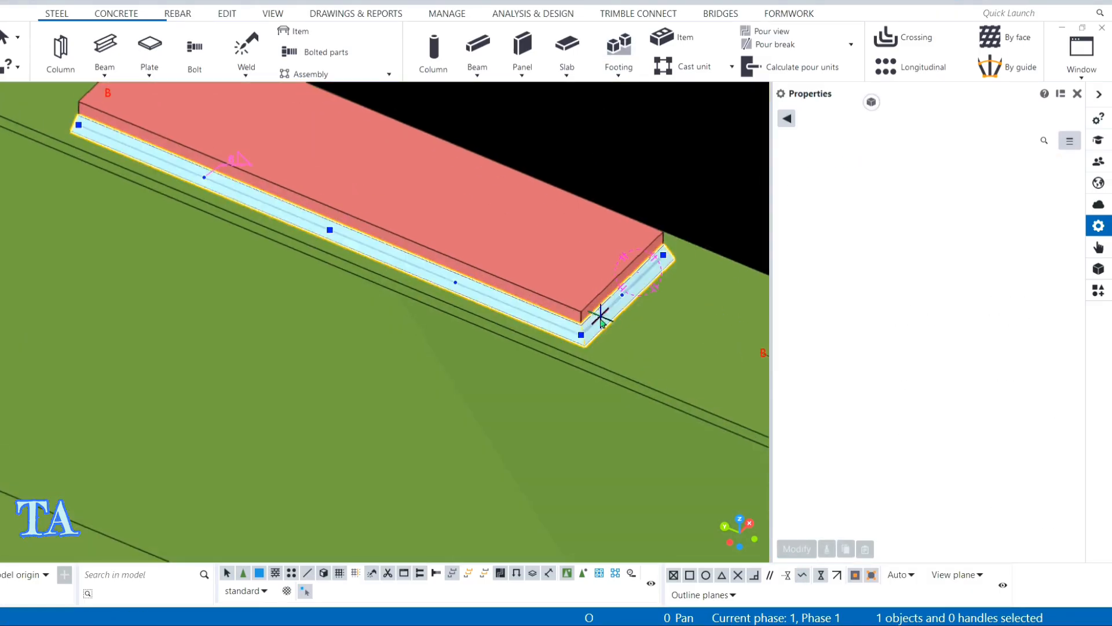
Reshape the polygon weld to run partway along the plate's unwelded long side, adding a bend at the near corner.
{"action": "middle_click_drag", "start_coordinate": [539, 308], "coordinate": [436, 341], "text": "ctrl"}
{"action": "scroll", "coordinate": [436, 341], "scroll_direction": "down", "scroll_amount": 3}
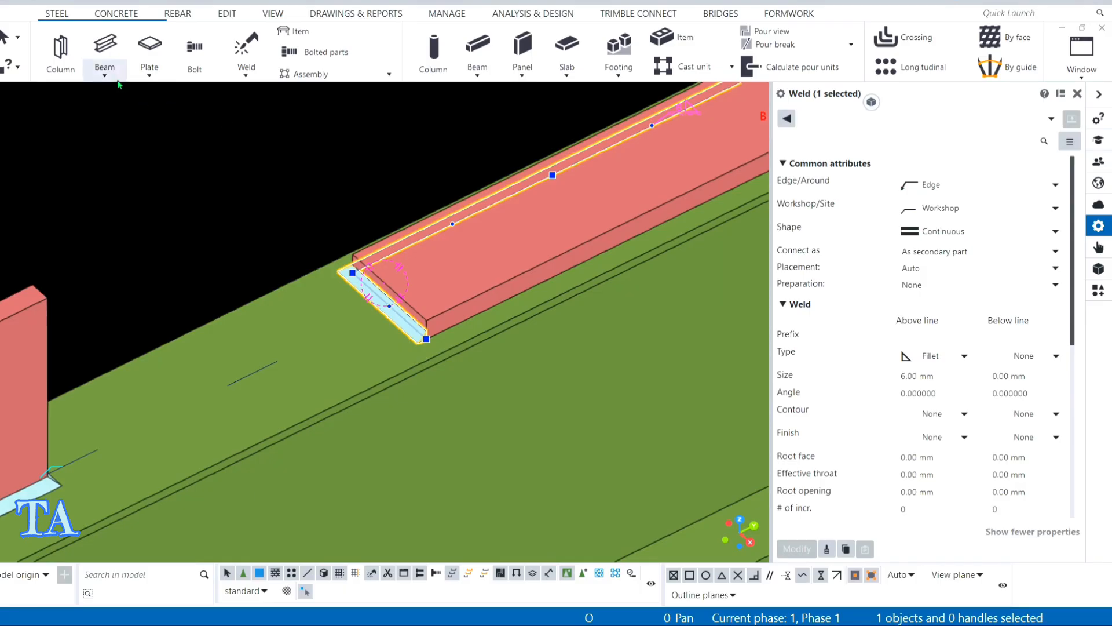
{"action": "left_click", "coordinate": [101, 74]}
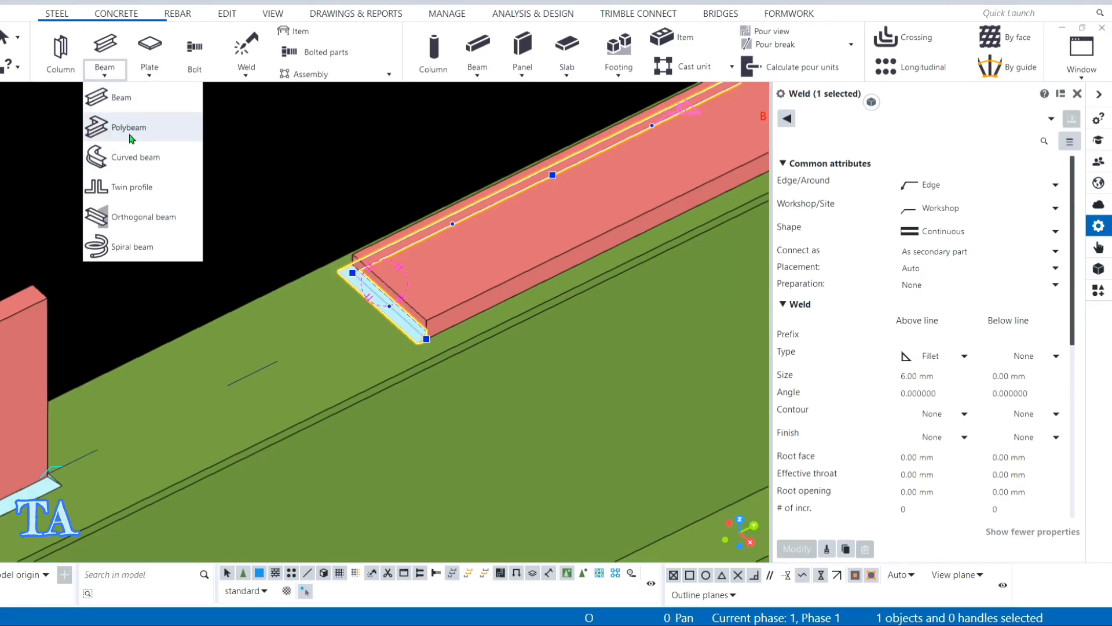
{"action": "left_click", "coordinate": [355, 182]}
{"action": "scroll", "coordinate": [406, 327], "scroll_direction": "down", "scroll_amount": 3}
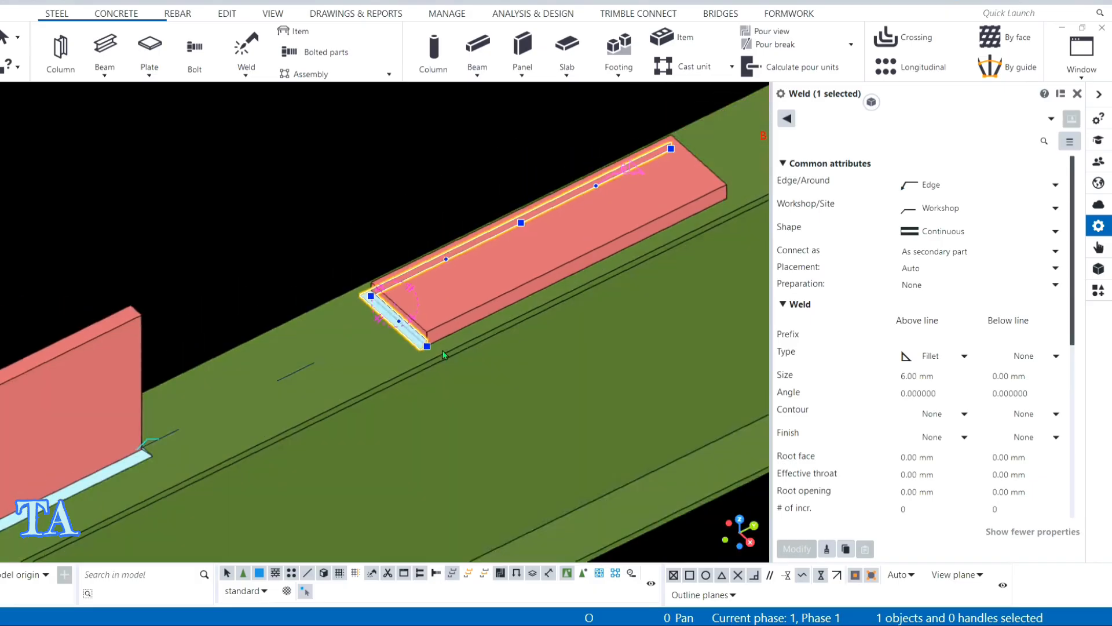
{"action": "scroll", "coordinate": [424, 345], "scroll_direction": "up", "scroll_amount": 1}
{"action": "left_click_drag", "start_coordinate": [422, 345], "coordinate": [714, 204]}
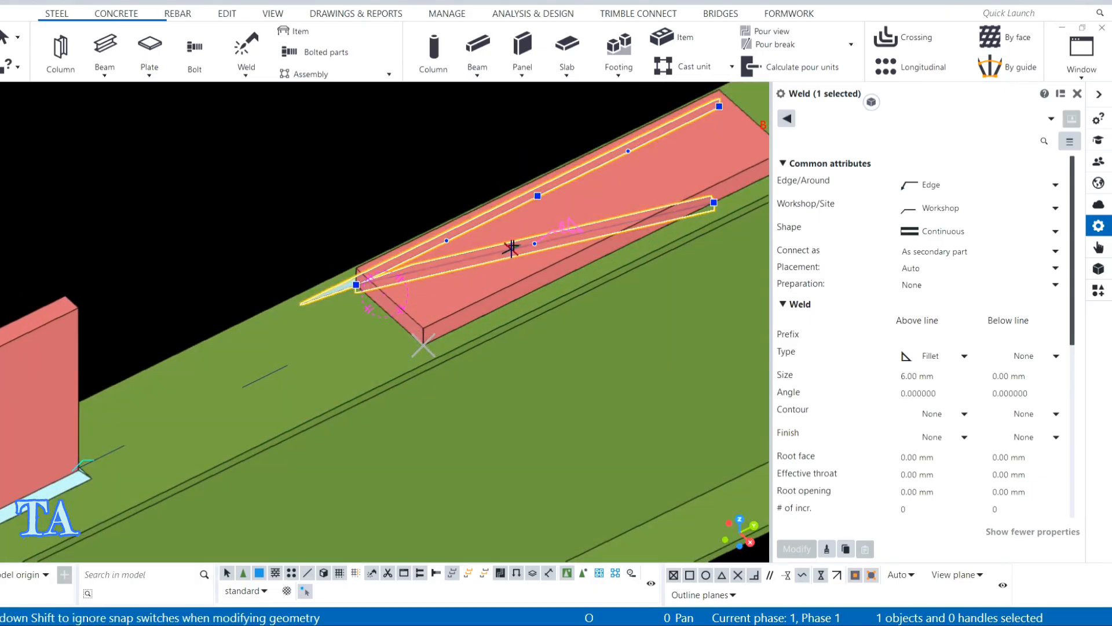
{"action": "left_click_drag", "start_coordinate": [474, 325], "coordinate": [423, 345]}
{"action": "scroll", "coordinate": [604, 278], "scroll_direction": "down", "scroll_amount": 3}
{"action": "left_click", "coordinate": [683, 248]}
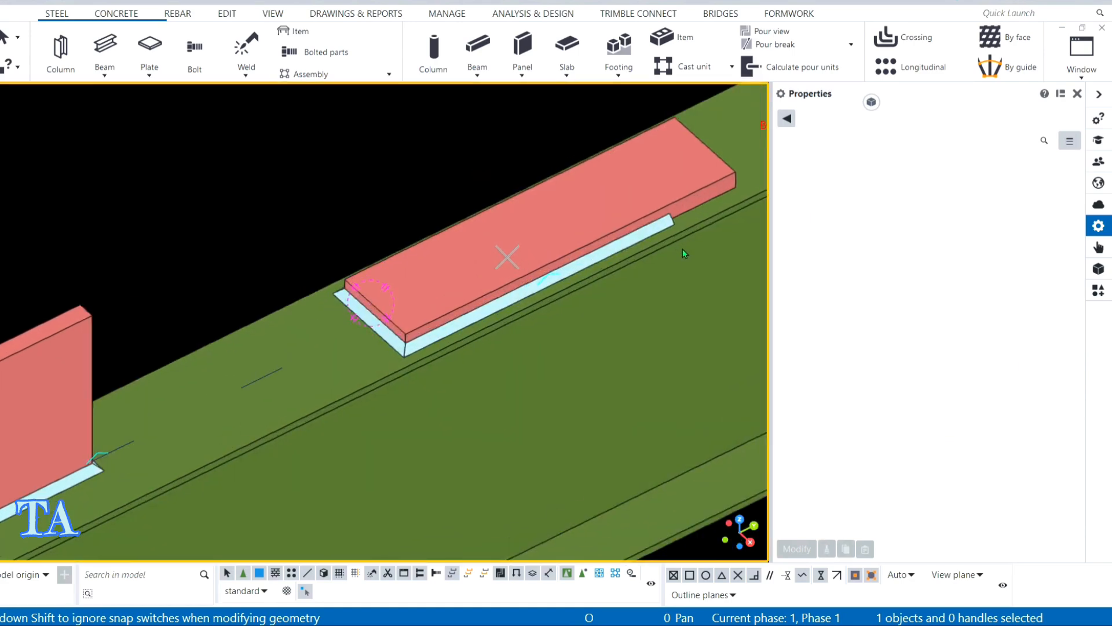
Stretch the polygon weld's free end to the plate's far corner and clear the selection.
{"action": "scroll", "coordinate": [683, 249], "scroll_direction": "up", "scroll_amount": 3}
{"action": "left_click", "coordinate": [576, 260]}
{"action": "left_click_drag", "start_coordinate": [566, 258], "coordinate": [638, 223]}
{"action": "scroll", "coordinate": [566, 248], "scroll_direction": "down", "scroll_amount": 3}
{"action": "key", "text": "Escape"}
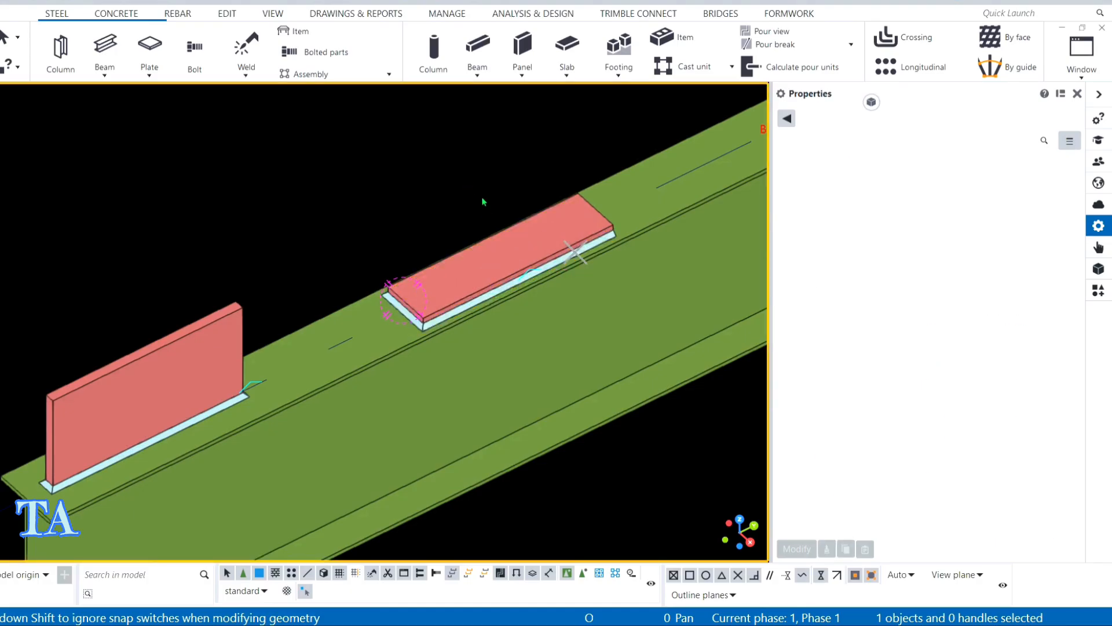
{"action": "scroll", "coordinate": [477, 288], "scroll_direction": "up", "scroll_amount": 3}
{"action": "middle_click_drag", "start_coordinate": [477, 288], "coordinate": [715, 266], "text": "ctrl"}
{"action": "right_click", "coordinate": [459, 160]}
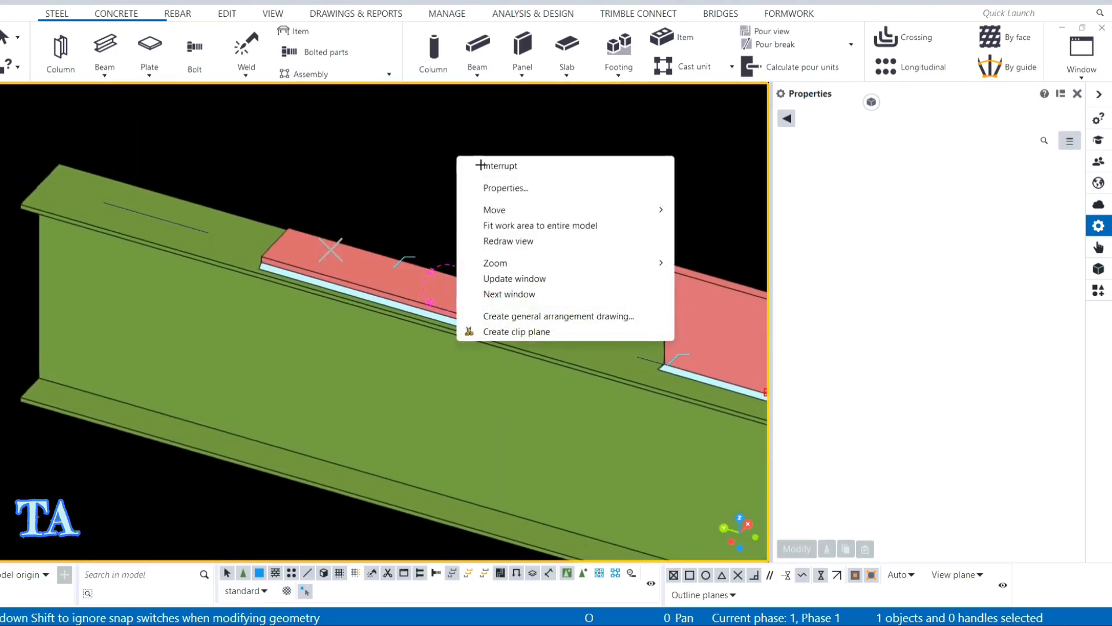
{"action": "key", "text": "Escape"}
{"action": "left_click", "coordinate": [246, 74]}
{"action": "left_click", "coordinate": [519, 208]}
{"action": "scroll", "coordinate": [519, 208], "scroll_direction": "up", "scroll_amount": 2}
{"action": "left_click", "coordinate": [247, 75]}
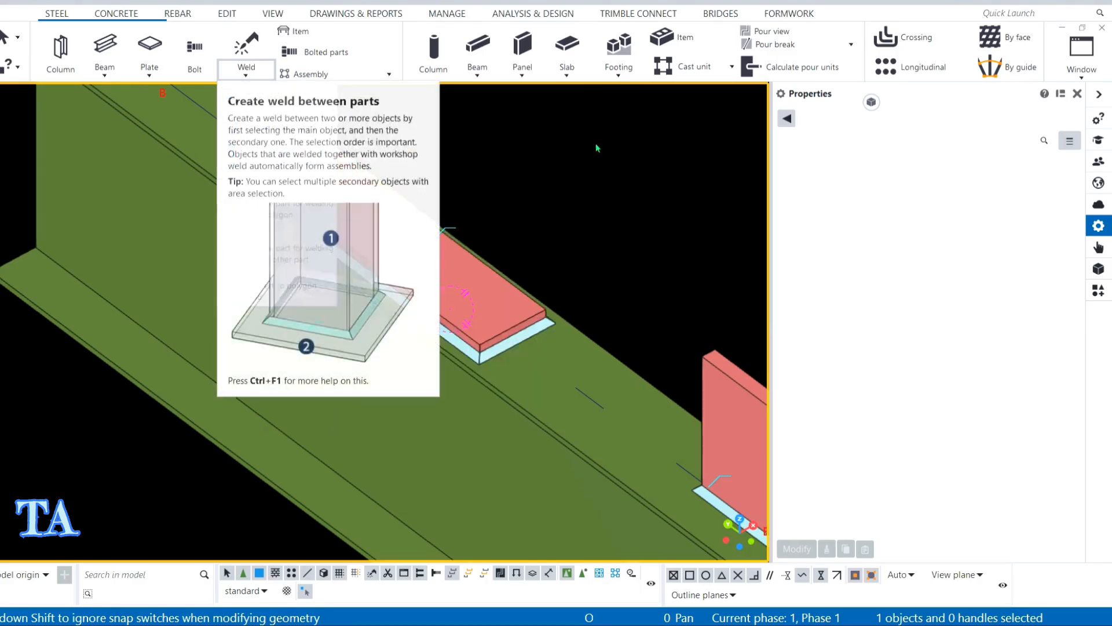
{"action": "right_click", "coordinate": [542, 125]}
{"action": "left_click", "coordinate": [571, 132]}
{"action": "left_click", "coordinate": [246, 73]}
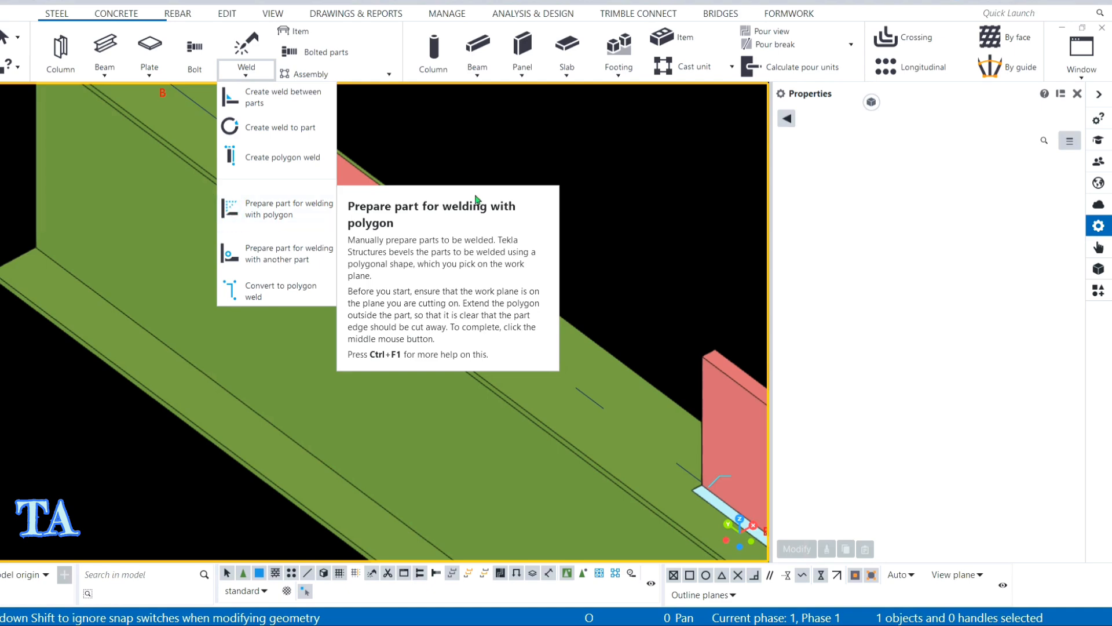
Delete the existing weld along the base of the upright plate on the beam flange.
{"action": "scroll", "coordinate": [449, 135], "scroll_direction": "down", "scroll_amount": 5}
{"action": "scroll", "coordinate": [367, 190], "scroll_direction": "up", "scroll_amount": 5}
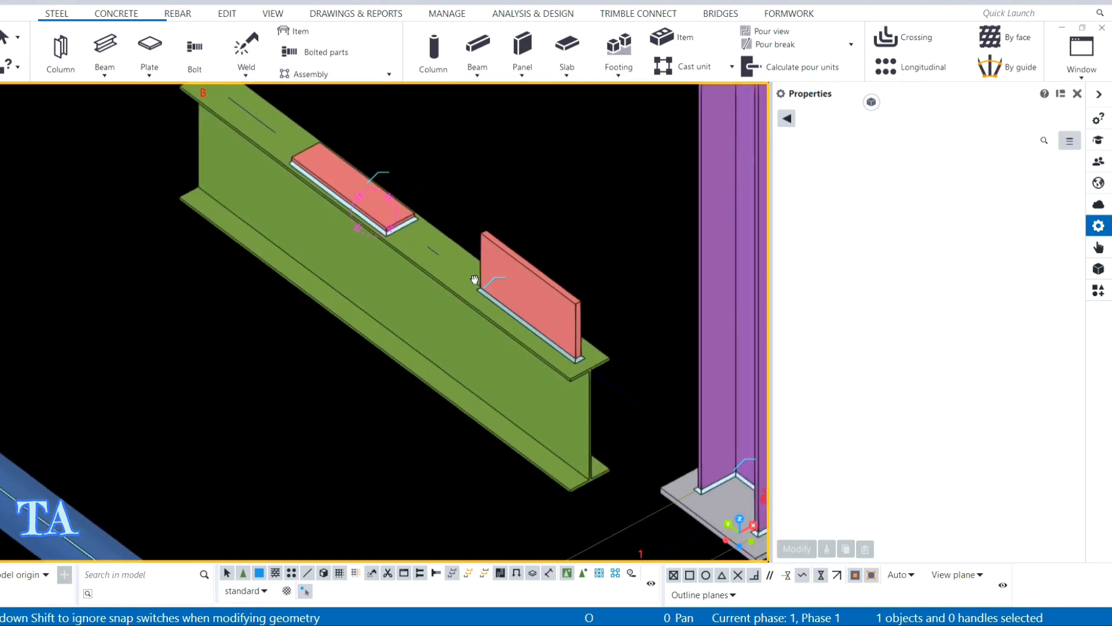
{"action": "scroll", "coordinate": [579, 316], "scroll_direction": "up", "scroll_amount": 3}
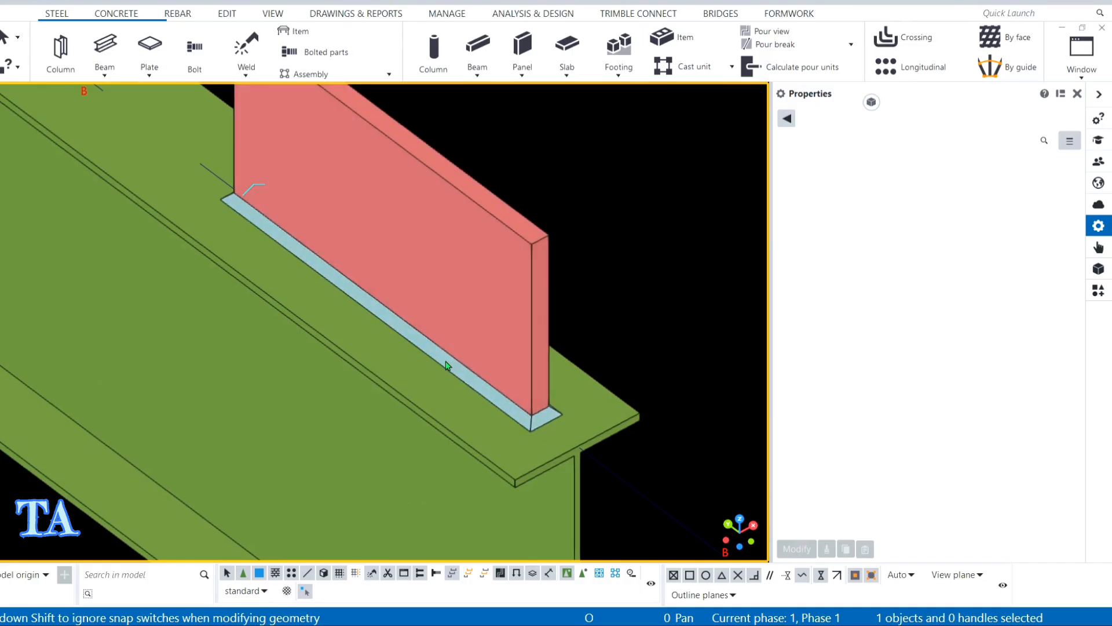
{"action": "left_click", "coordinate": [447, 361]}
{"action": "scroll", "coordinate": [615, 268], "scroll_direction": "down", "scroll_amount": 2}
{"action": "right_click", "coordinate": [552, 125]}
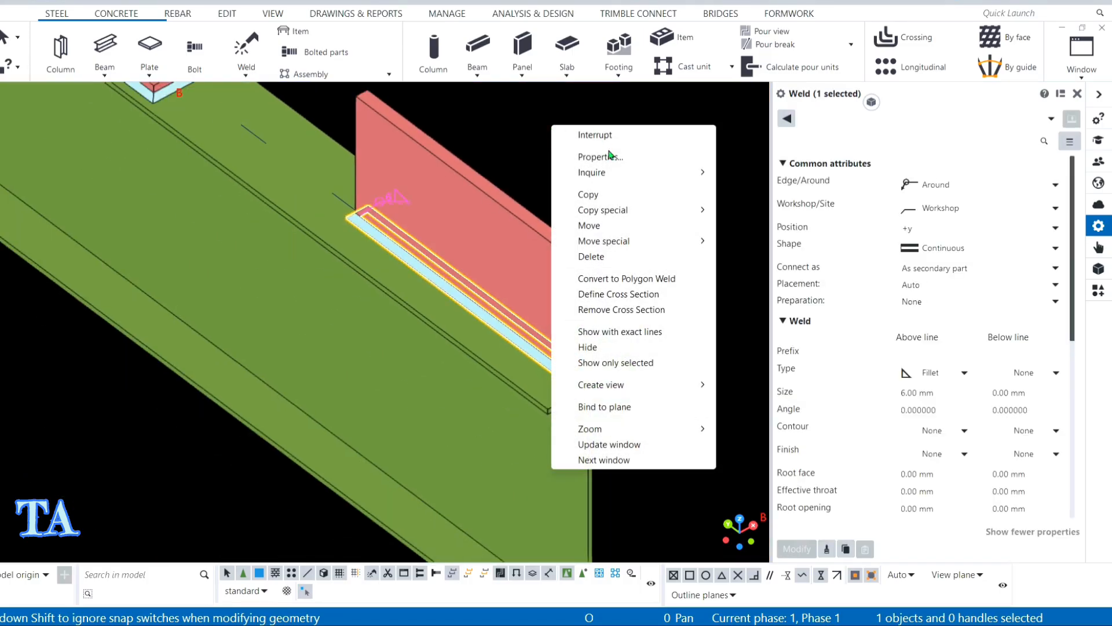
{"action": "left_click", "coordinate": [597, 261]}
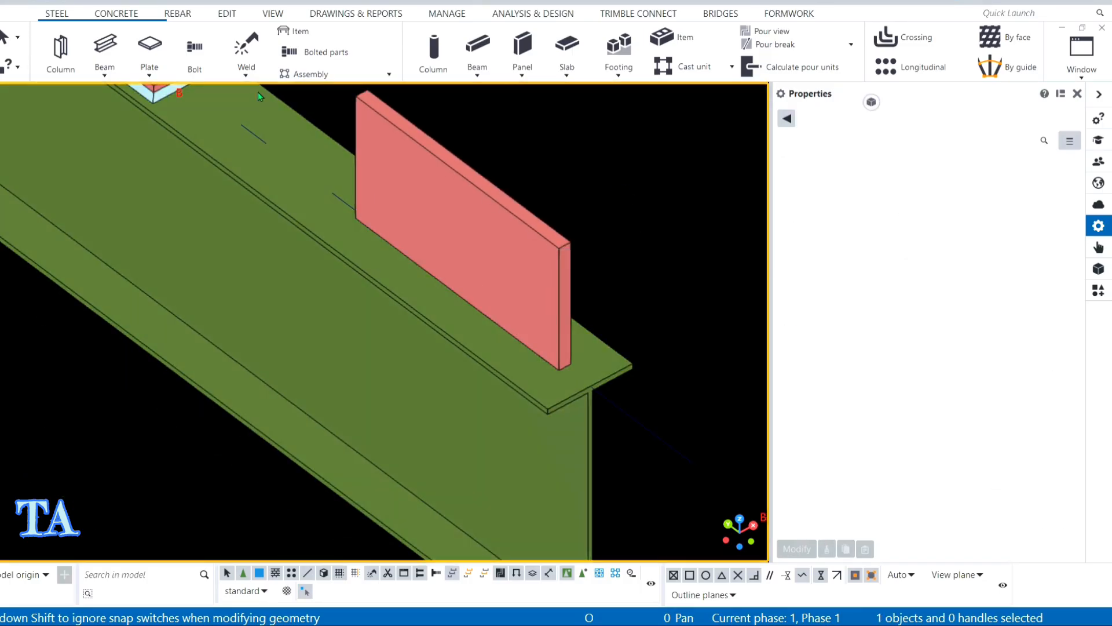
Begin preparing the upright plate for welding with a polygon, choosing that plate as the part to cut.
{"action": "left_click", "coordinate": [246, 70]}
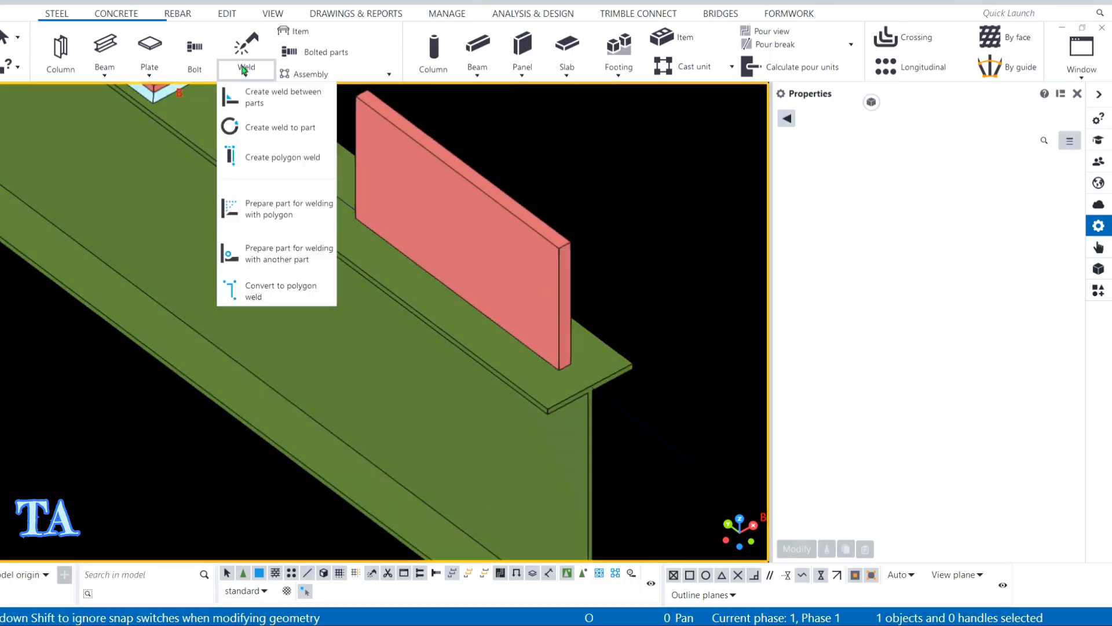
{"action": "left_click", "coordinate": [262, 212]}
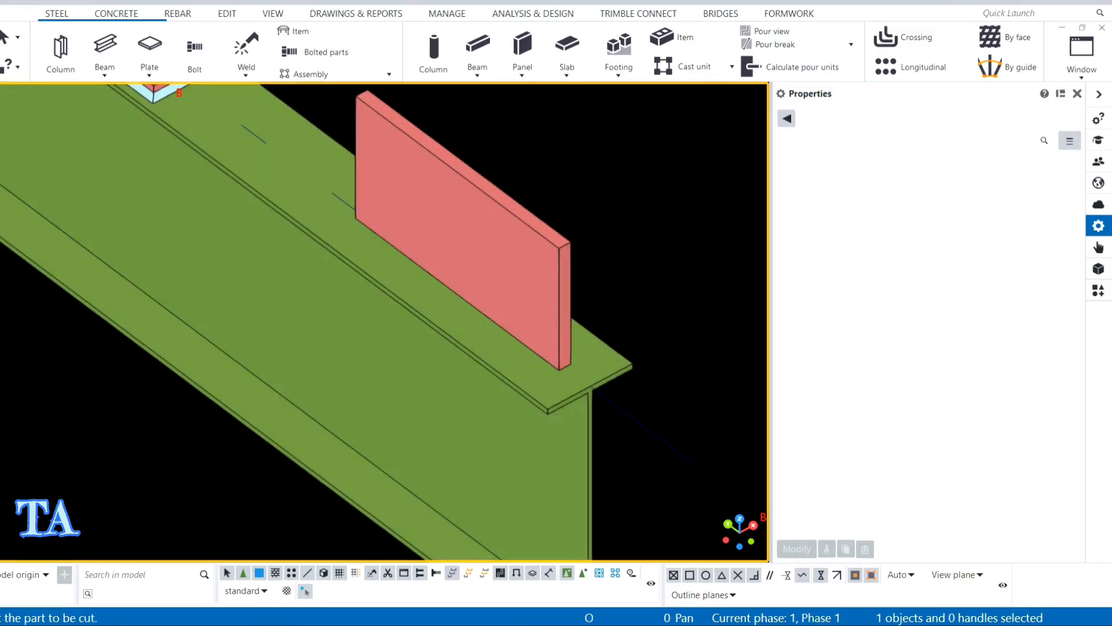
{"action": "left_click", "coordinate": [547, 254]}
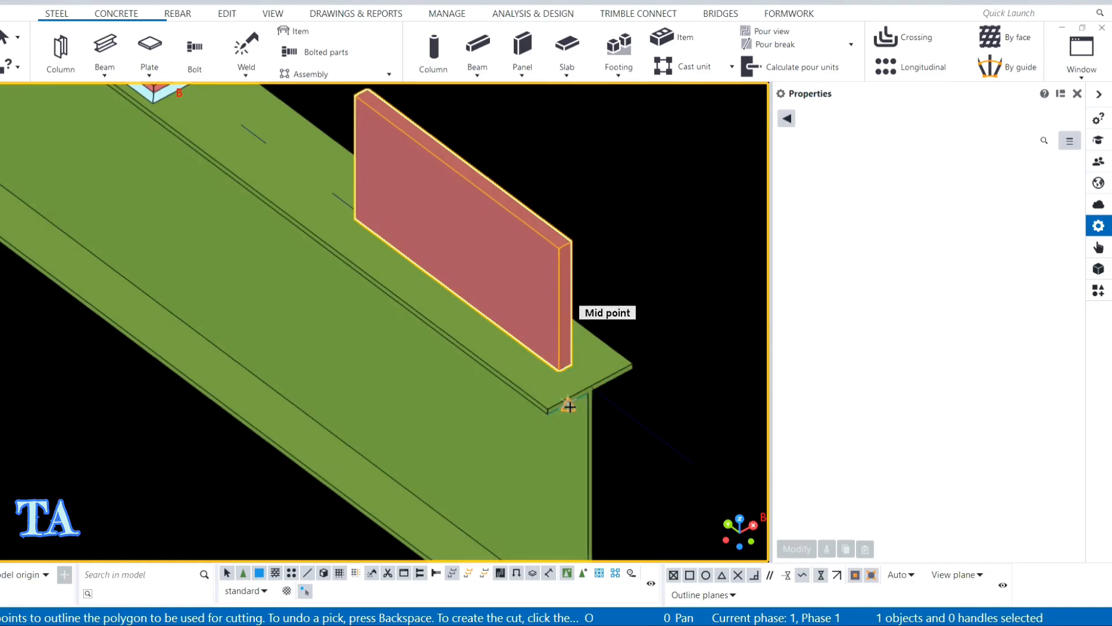
{"action": "scroll", "coordinate": [566, 404], "scroll_direction": "up", "scroll_amount": 5}
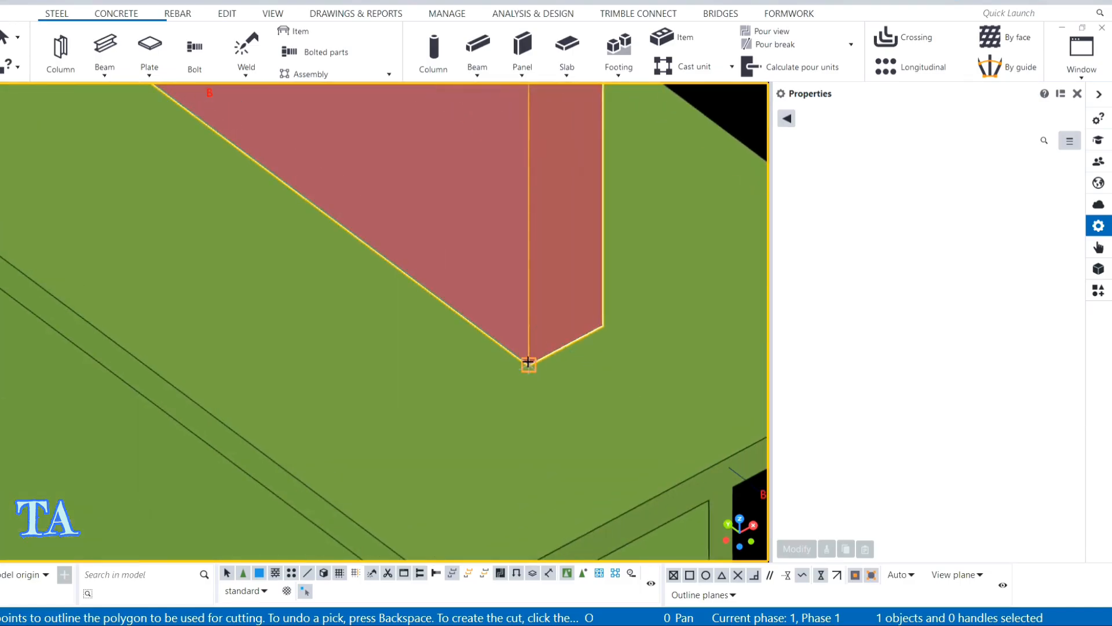
{"action": "left_click", "coordinate": [528, 362]}
{"action": "scroll", "coordinate": [529, 362], "scroll_direction": "down", "scroll_amount": 6}
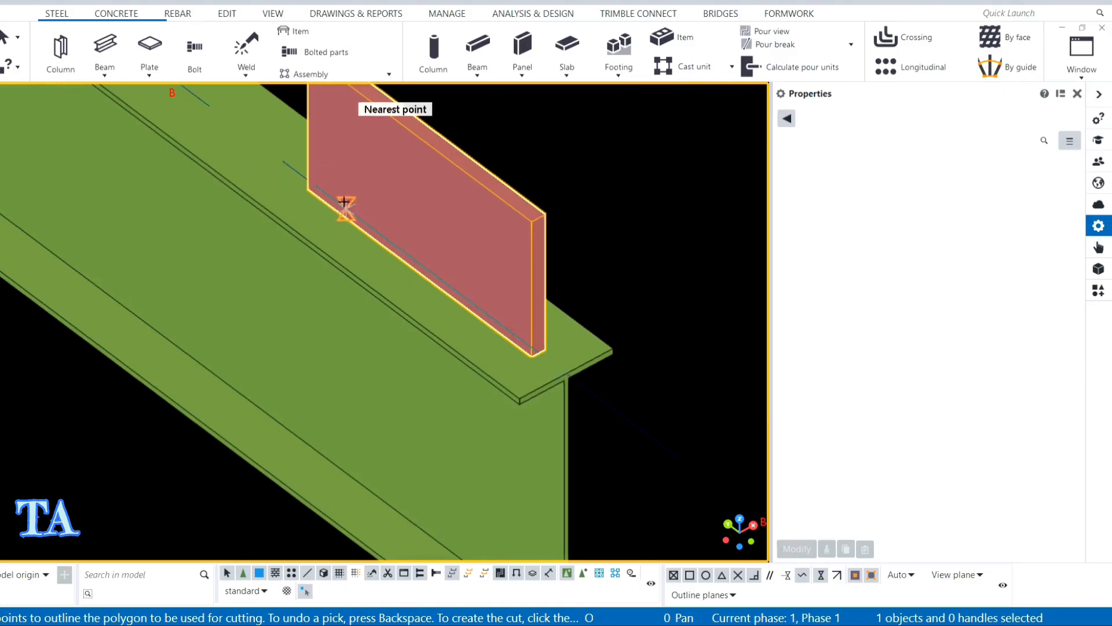
{"action": "left_click", "coordinate": [333, 196]}
{"action": "scroll", "coordinate": [333, 196], "scroll_direction": "down", "scroll_amount": 2}
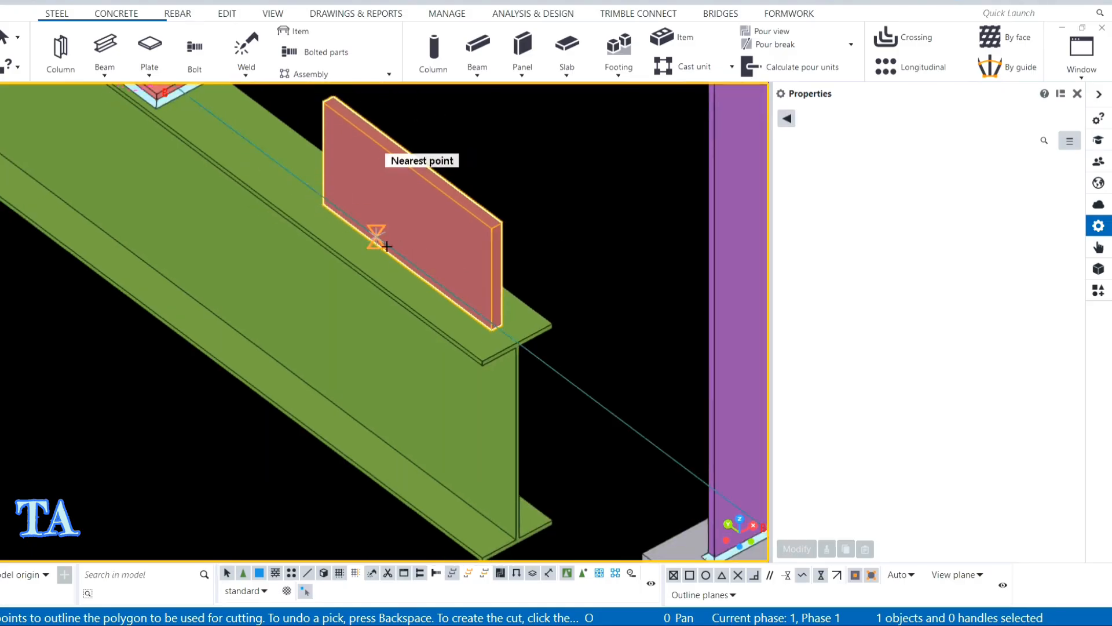
{"action": "left_click", "coordinate": [515, 340]}
{"action": "scroll", "coordinate": [504, 325], "scroll_direction": "up", "scroll_amount": 6}
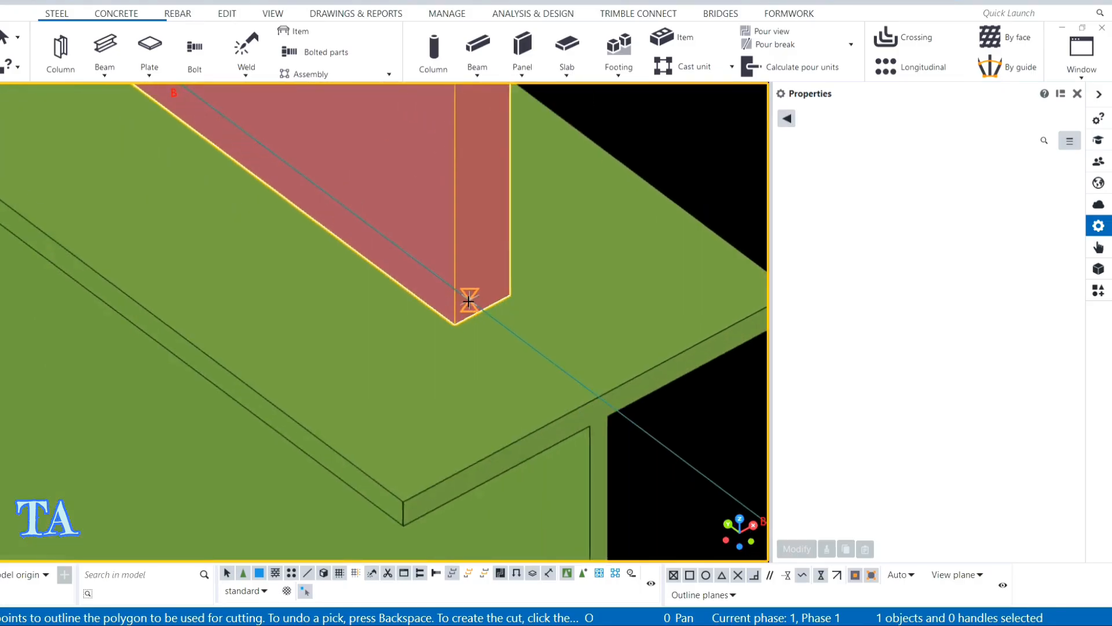
{"action": "middle_click", "coordinate": [451, 324]}
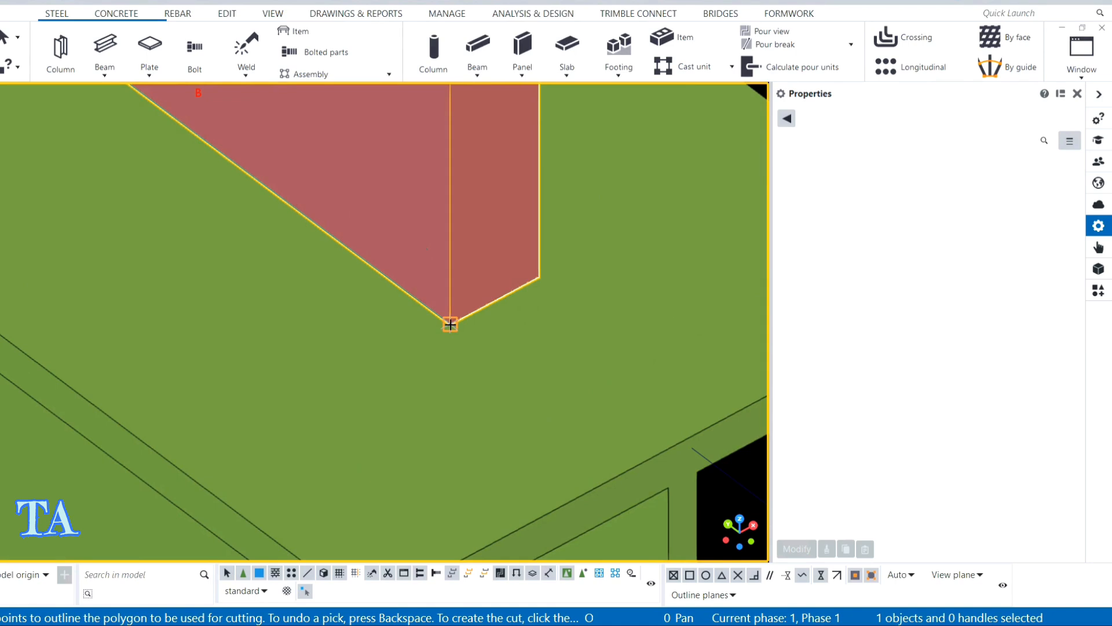
Bevel the upright plate's bottom edge with a triangular cut outline 30 mm high and 20 mm wide at its end face, then end the command.
{"action": "left_click", "coordinate": [451, 324]}
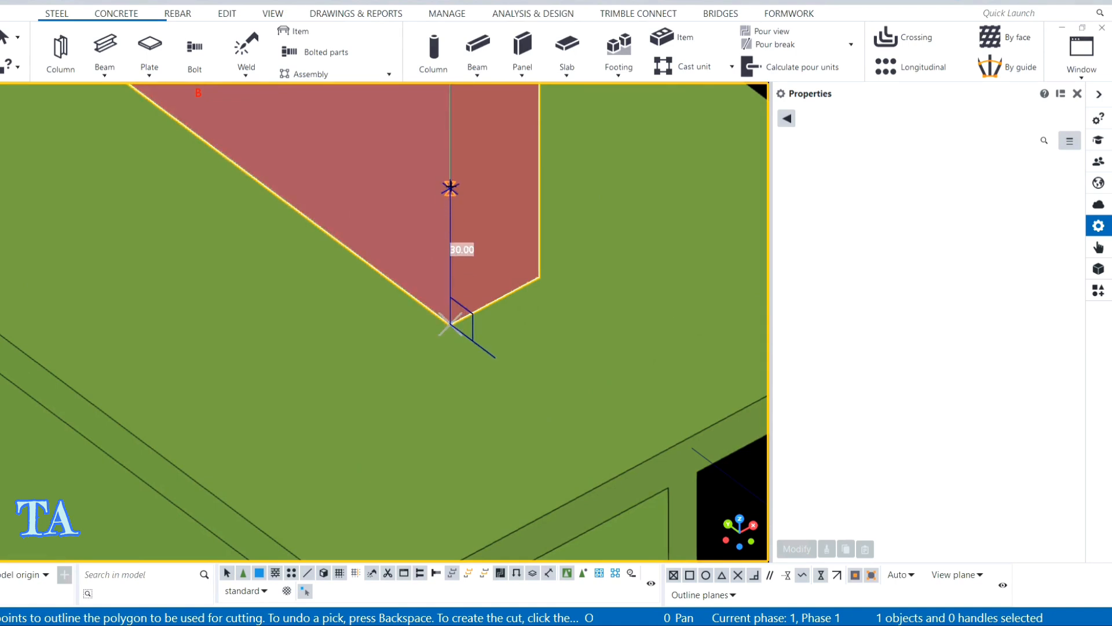
{"action": "left_click", "coordinate": [450, 188]}
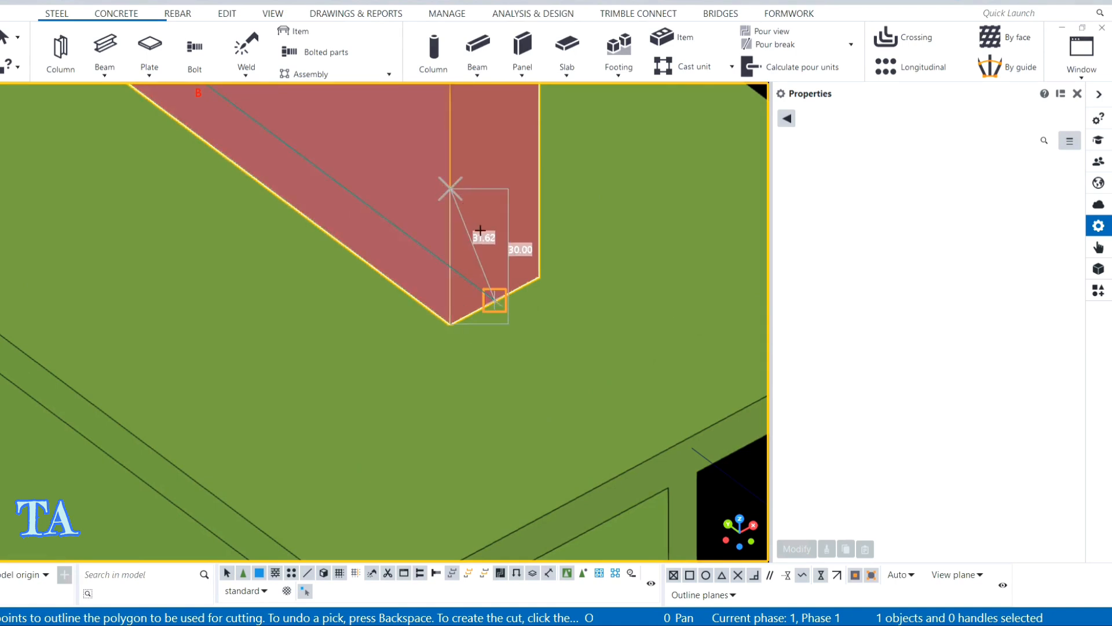
{"action": "left_click", "coordinate": [540, 276]}
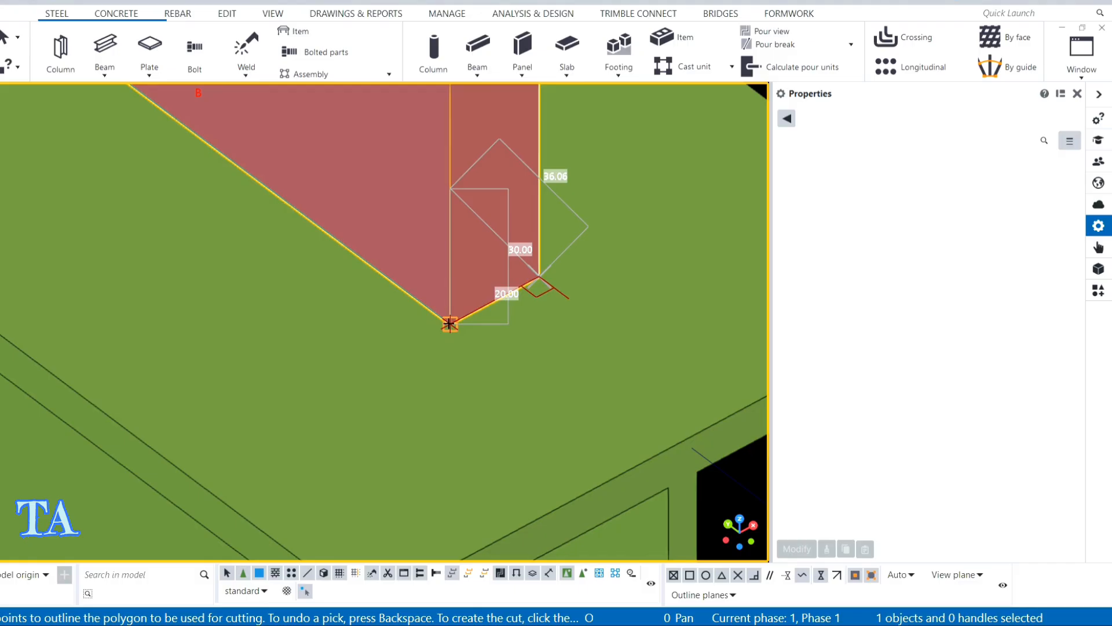
{"action": "left_click", "coordinate": [449, 324]}
{"action": "scroll", "coordinate": [375, 312], "scroll_direction": "down", "scroll_amount": 5}
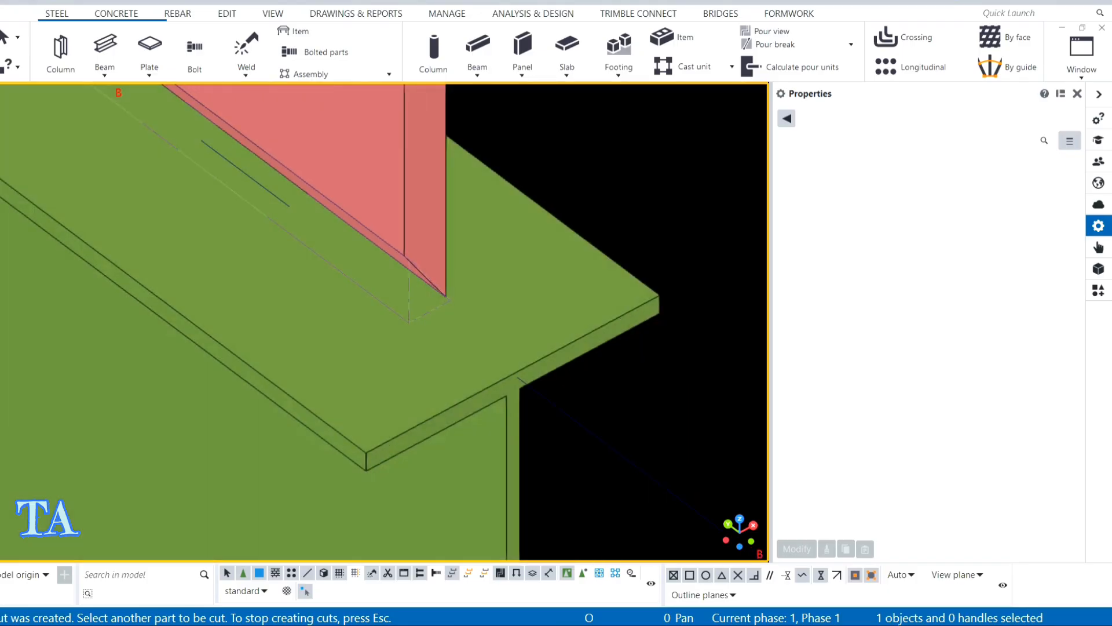
{"action": "right_click", "coordinate": [593, 139]}
{"action": "left_click", "coordinate": [637, 145]}
Select the upright plate's bevel cut and set its width across the plate thickness to 15 mm.
{"action": "scroll", "coordinate": [380, 191], "scroll_direction": "up", "scroll_amount": 3}
{"action": "middle_click_drag", "start_coordinate": [380, 191], "coordinate": [521, 301], "text": "ctrl"}
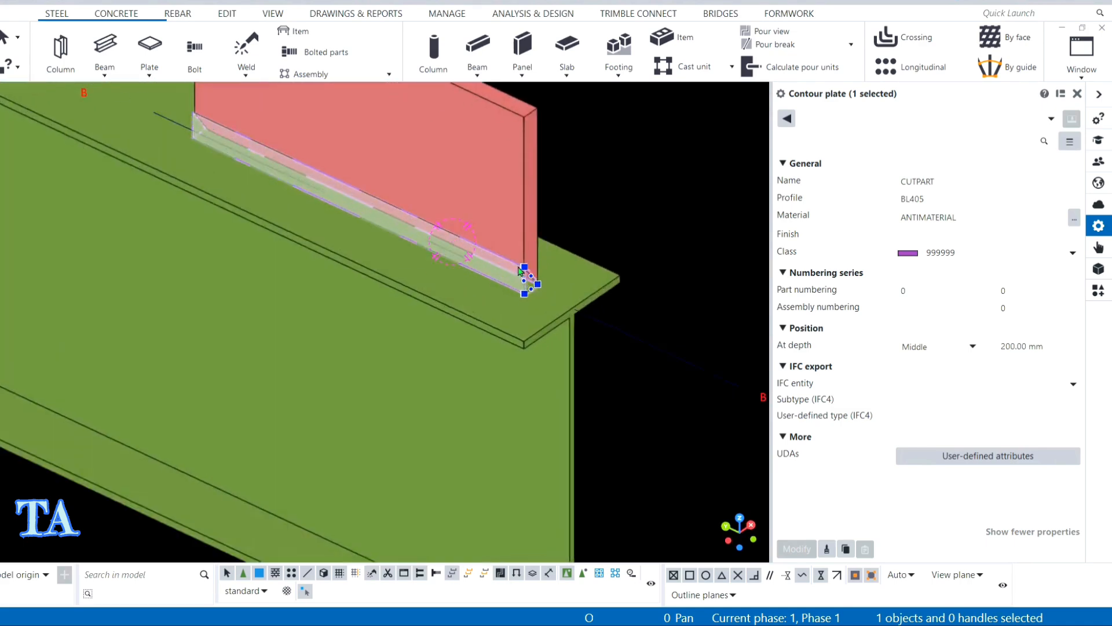
{"action": "scroll", "coordinate": [521, 303], "scroll_direction": "up", "scroll_amount": 6}
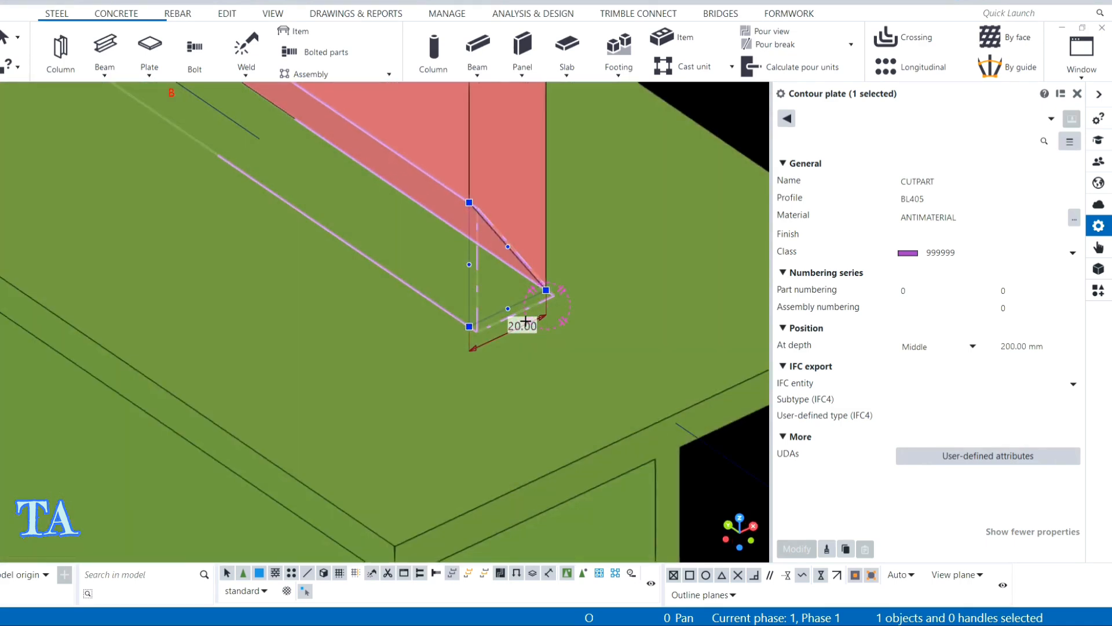
{"action": "left_click", "coordinate": [525, 324]}
{"action": "left_click", "coordinate": [543, 300]}
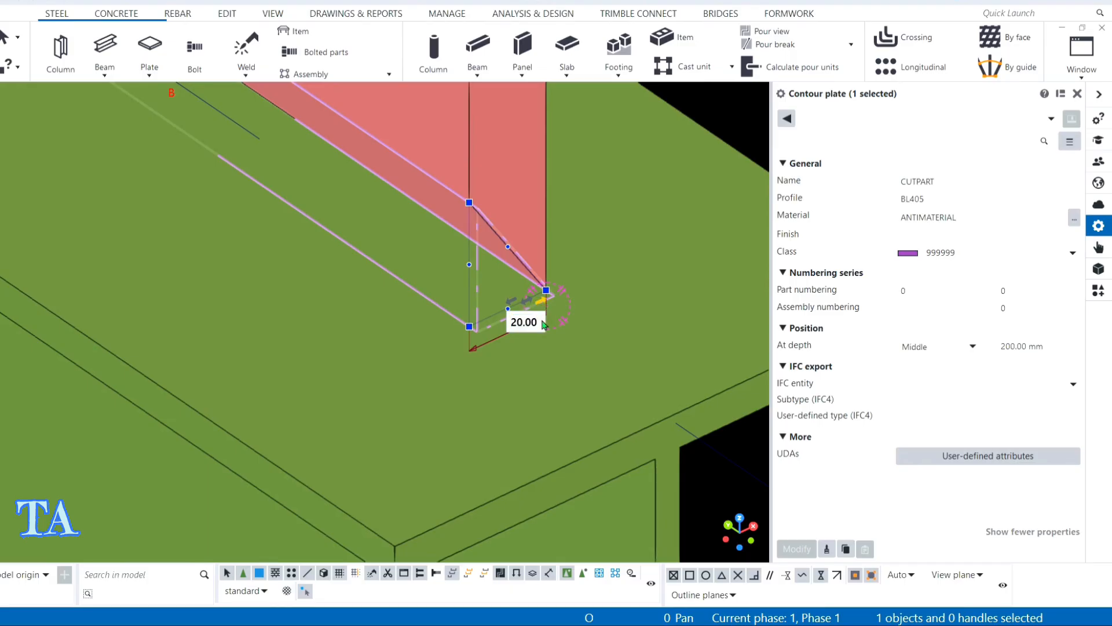
{"action": "type", "text": "15"}
{"action": "key", "text": "Return"}
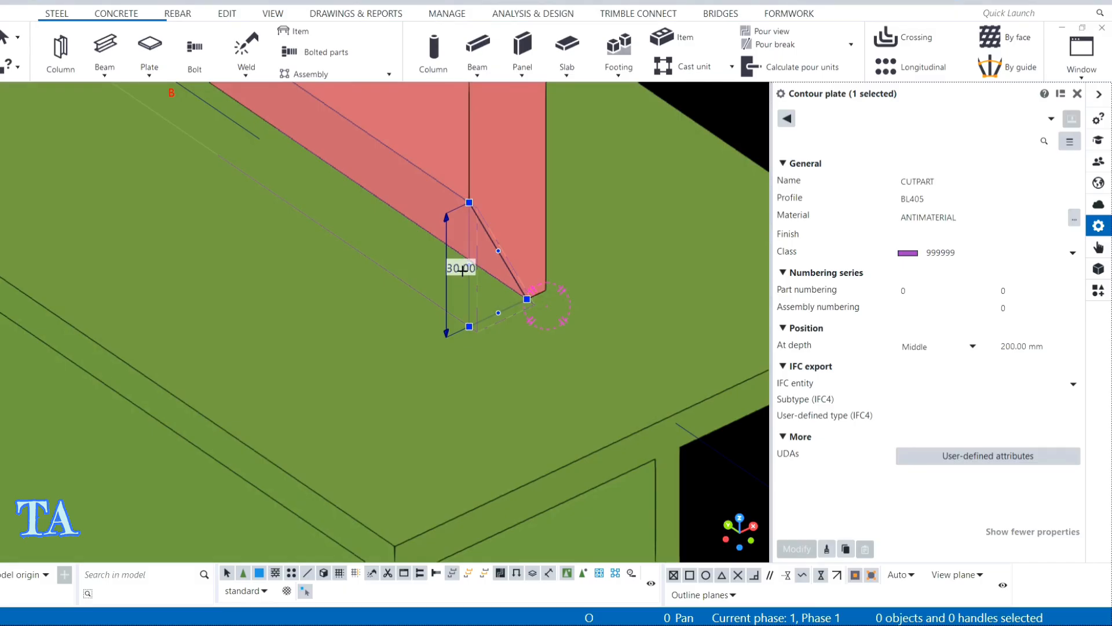
Set the bevel cut's height to 15 mm and redraw the view.
{"action": "left_click", "coordinate": [462, 269]}
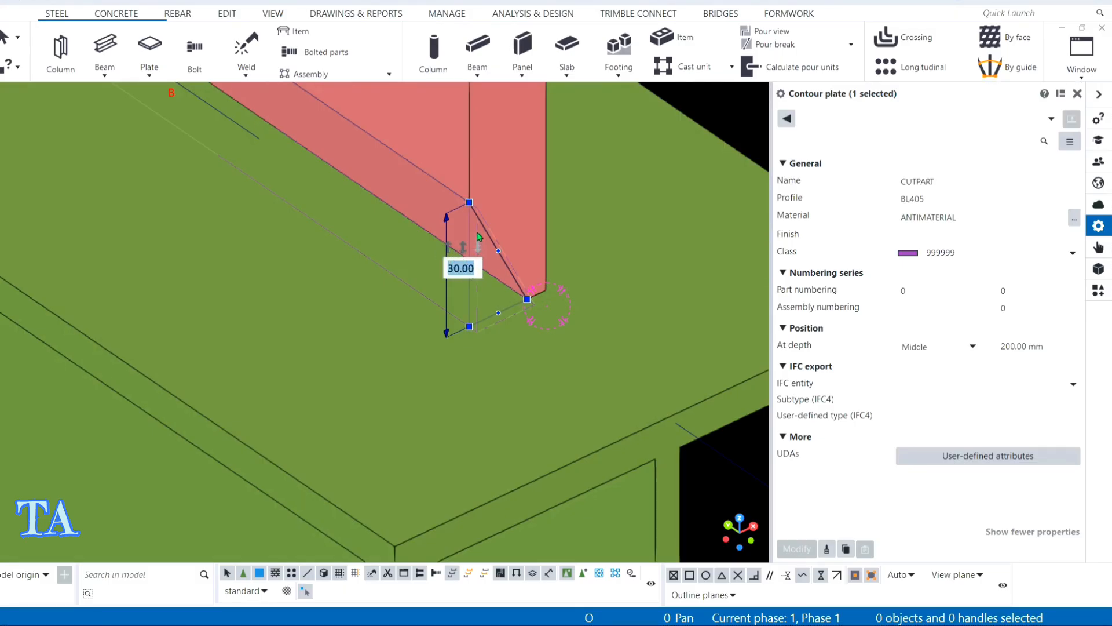
{"action": "left_click", "coordinate": [449, 248]}
{"action": "left_click", "coordinate": [481, 272]}
{"action": "type", "text": "15"}
{"action": "key", "text": "Return"}
{"action": "mouse_move", "coordinate": [487, 316]}
{"action": "middle_mouse_down", "text": "ctrl"}
{"action": "mouse_move", "coordinate": [520, 264]}
{"action": "mouse_move", "coordinate": [528, 355]}
{"action": "mouse_move", "coordinate": [462, 298]}
{"action": "mouse_move", "coordinate": [467, 322]}
{"action": "middle_mouse_up", "text": "ctrl"}
{"action": "left_click", "coordinate": [467, 323]}
{"action": "right_click", "coordinate": [633, 189]}
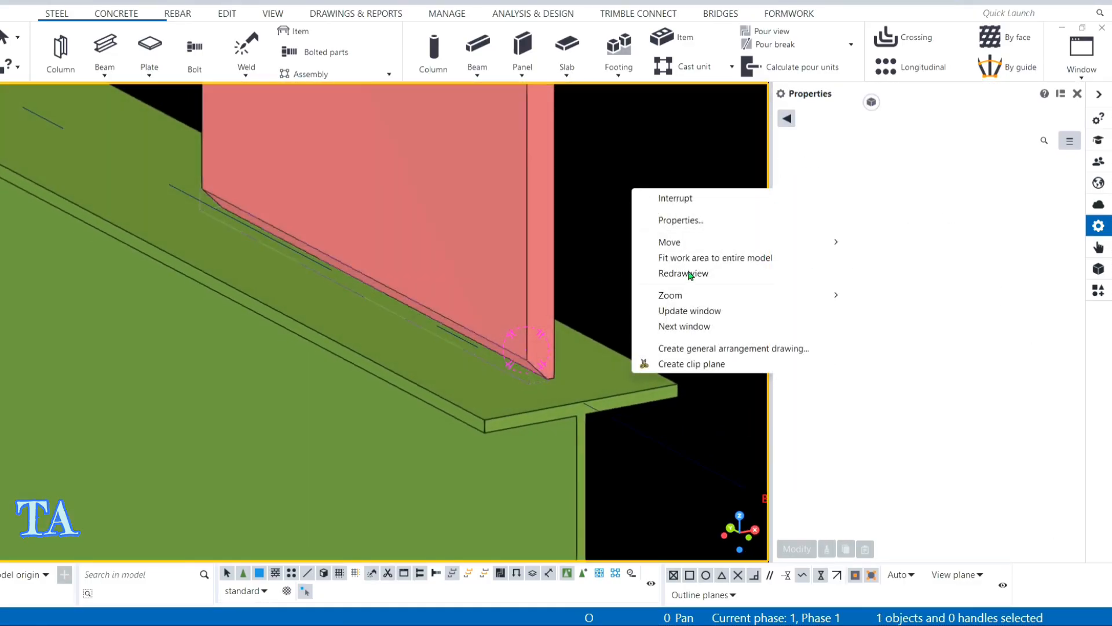
{"action": "left_click", "coordinate": [689, 274]}
Create a weld between the beam and the bevelled upright plate, with the beam as the main part.
{"action": "left_click", "coordinate": [246, 69]}
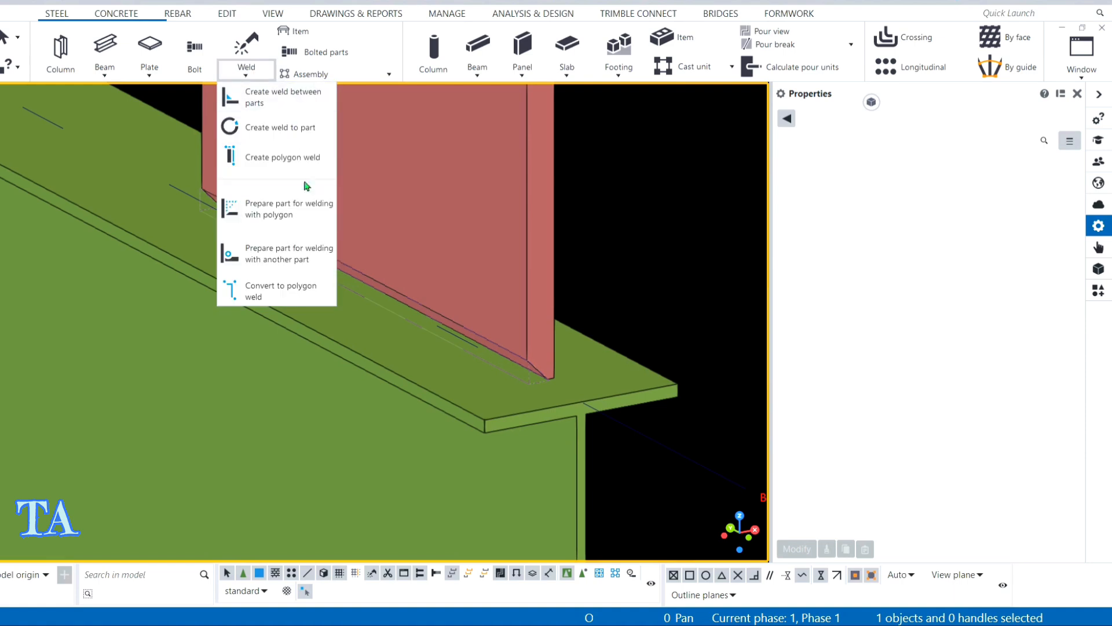
{"action": "left_click", "coordinate": [252, 97]}
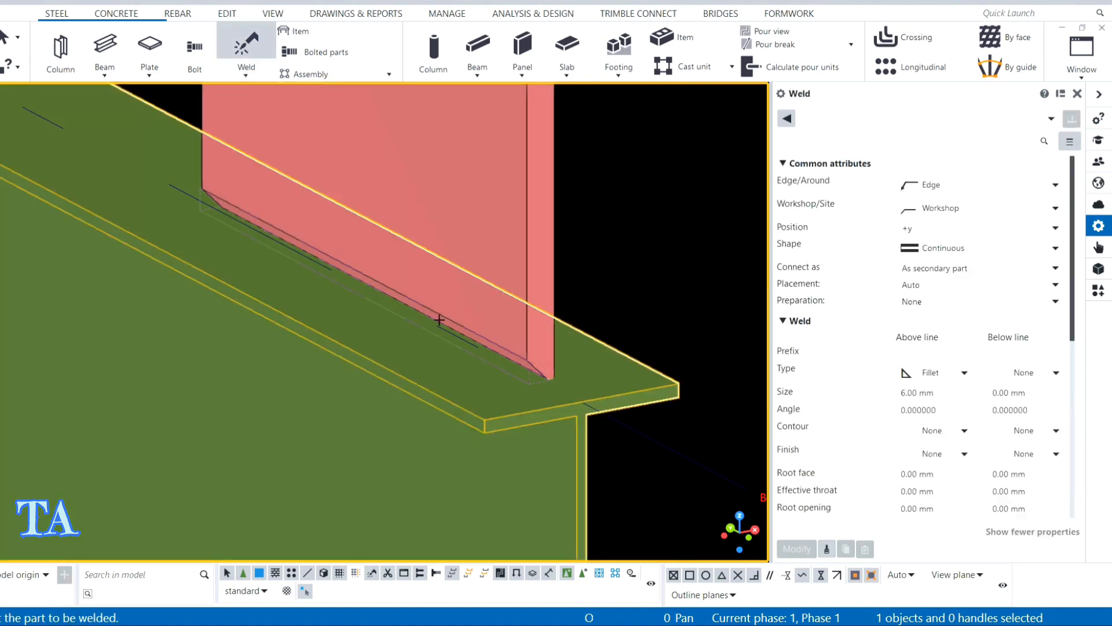
{"action": "left_click", "coordinate": [439, 319]}
{"action": "left_click", "coordinate": [455, 206]}
{"action": "middle_click_drag", "start_coordinate": [454, 207], "coordinate": [432, 246], "text": "ctrl"}
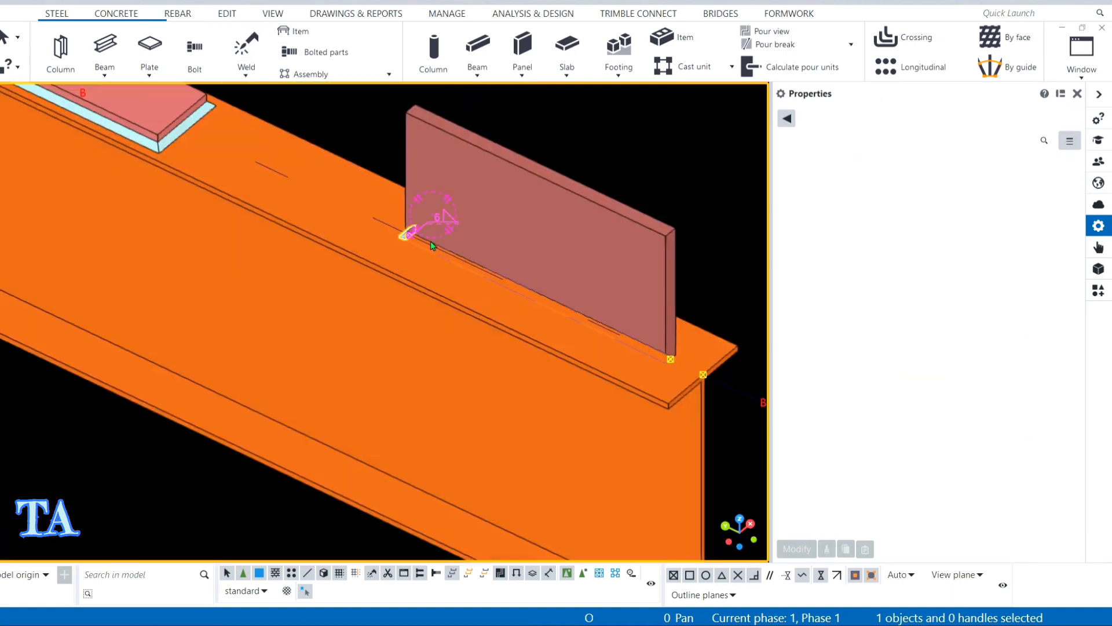
{"action": "scroll", "coordinate": [432, 246], "scroll_direction": "up", "scroll_amount": 4}
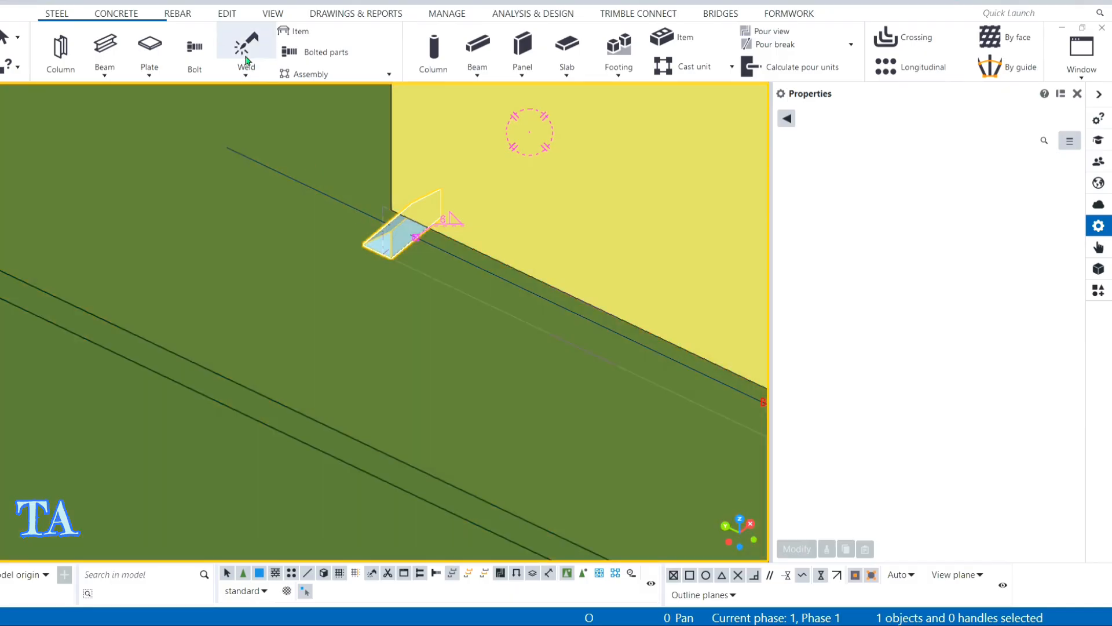
{"action": "left_click", "coordinate": [246, 70]}
{"action": "scroll", "coordinate": [408, 306], "scroll_direction": "down", "scroll_amount": 4}
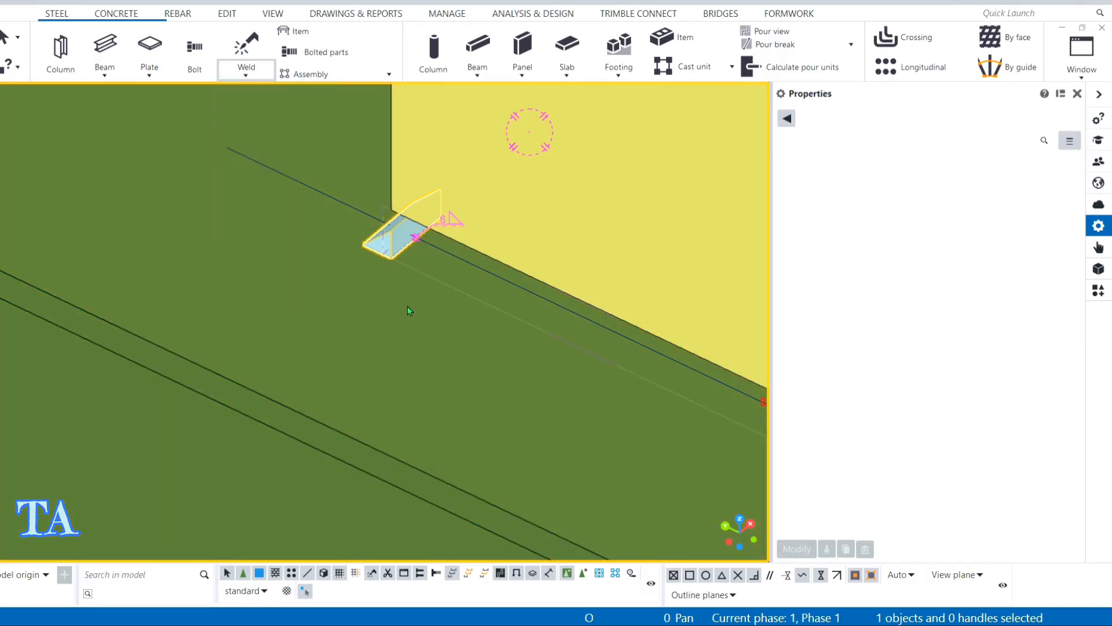
{"action": "middle_click_drag", "start_coordinate": [408, 306], "coordinate": [531, 151], "text": "ctrl"}
{"action": "right_click", "coordinate": [531, 151]}
{"action": "left_click", "coordinate": [570, 161]}
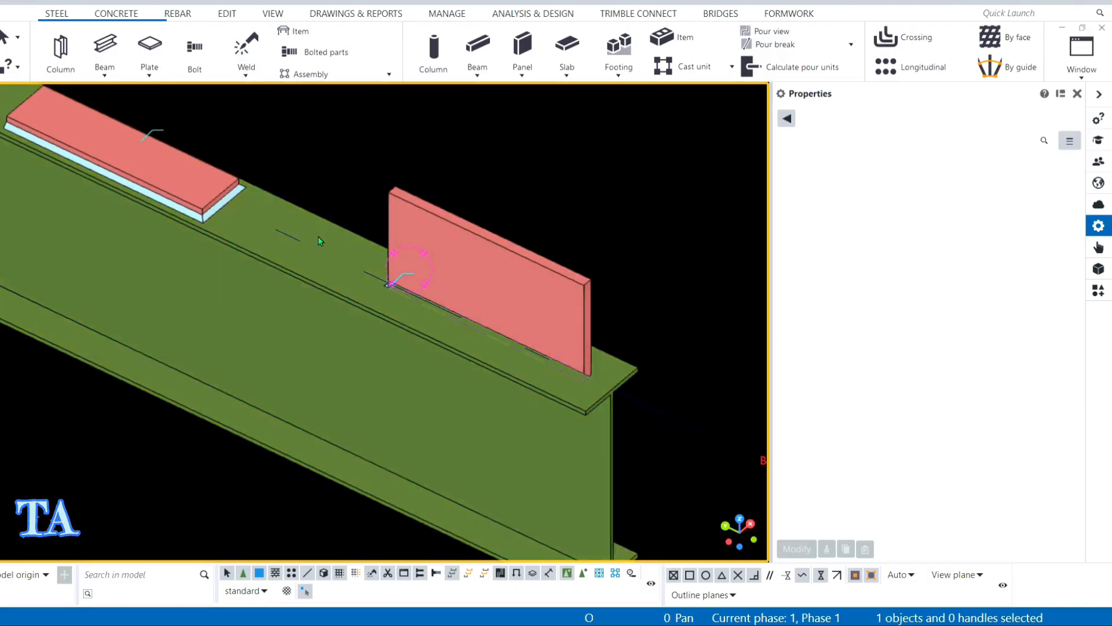
Examine the flat plate's polygon weld and compare it with the new weld at the bevelled plate's end.
{"action": "scroll", "coordinate": [347, 244], "scroll_direction": "up", "scroll_amount": 5}
{"action": "left_click", "coordinate": [395, 236]}
{"action": "scroll", "coordinate": [396, 237], "scroll_direction": "down", "scroll_amount": 3}
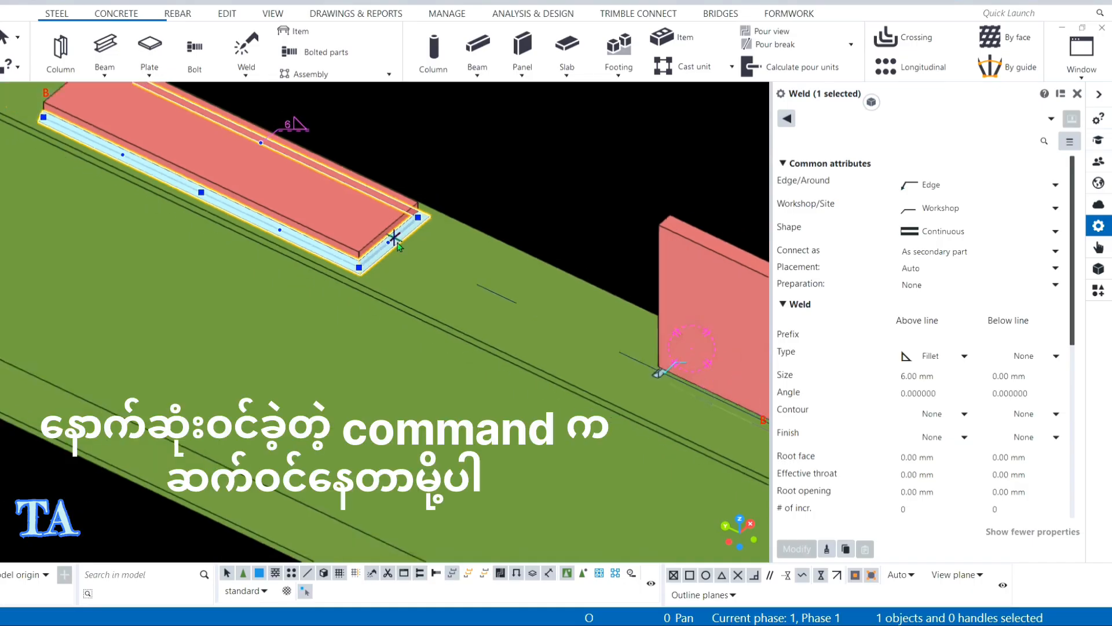
{"action": "left_click", "coordinate": [500, 182]}
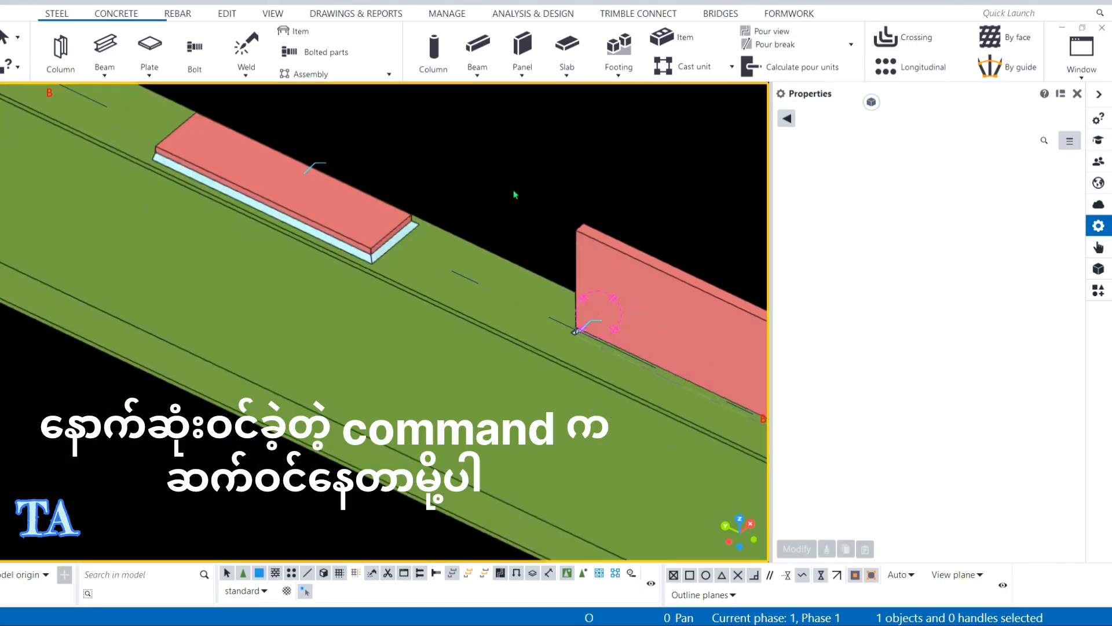
{"action": "scroll", "coordinate": [442, 220], "scroll_direction": "up", "scroll_amount": 6}
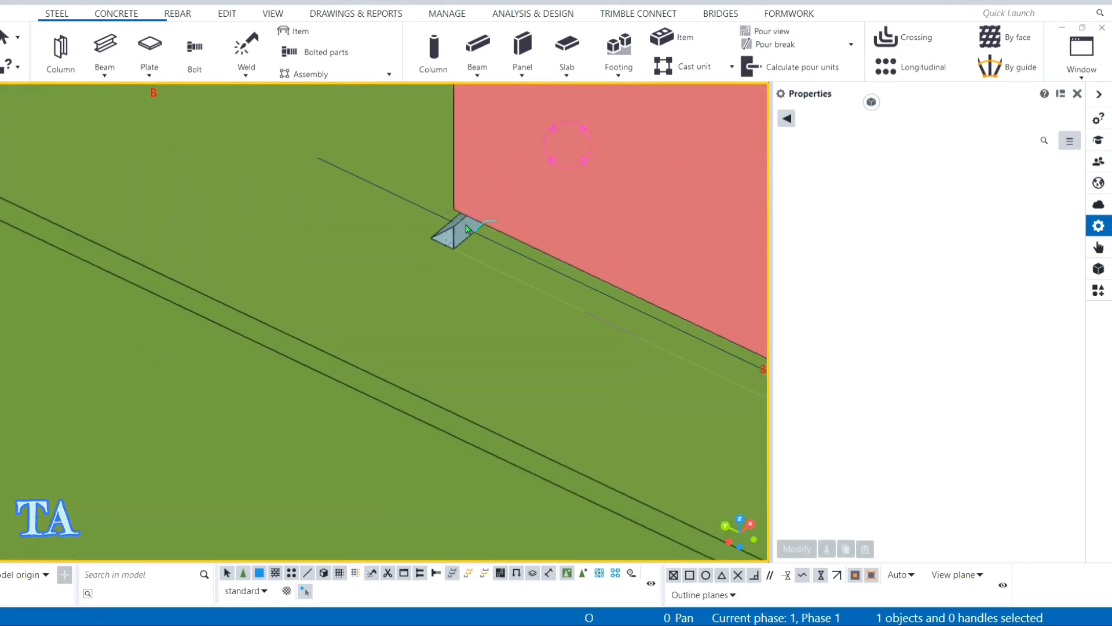
{"action": "scroll", "coordinate": [464, 223], "scroll_direction": "up", "scroll_amount": 2}
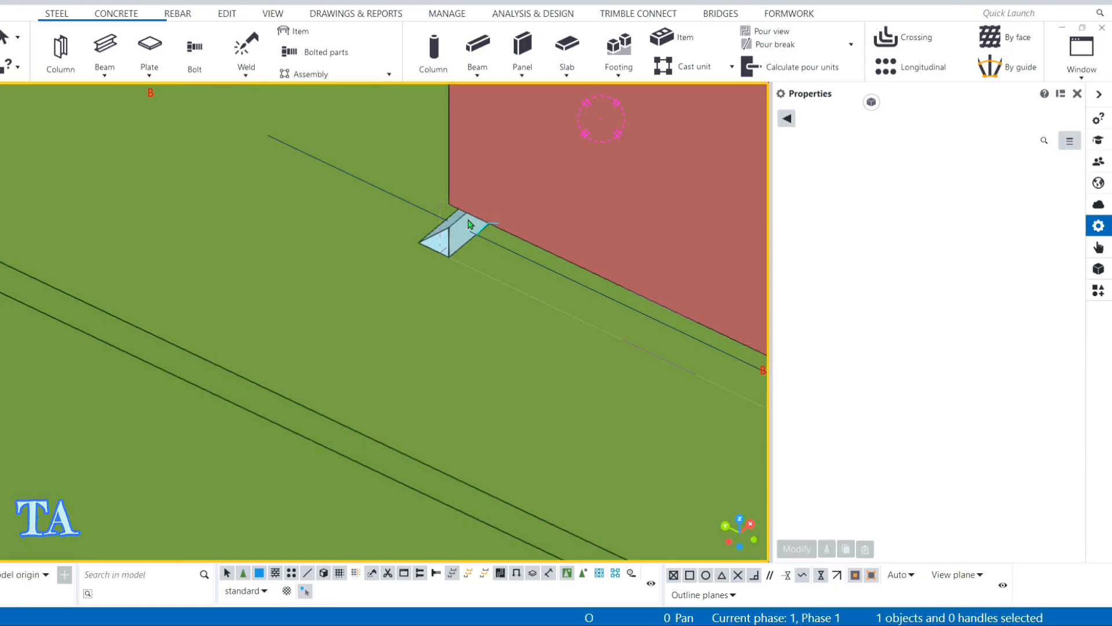
{"action": "middle_click_drag", "start_coordinate": [469, 224], "coordinate": [396, 226], "text": "ctrl"}
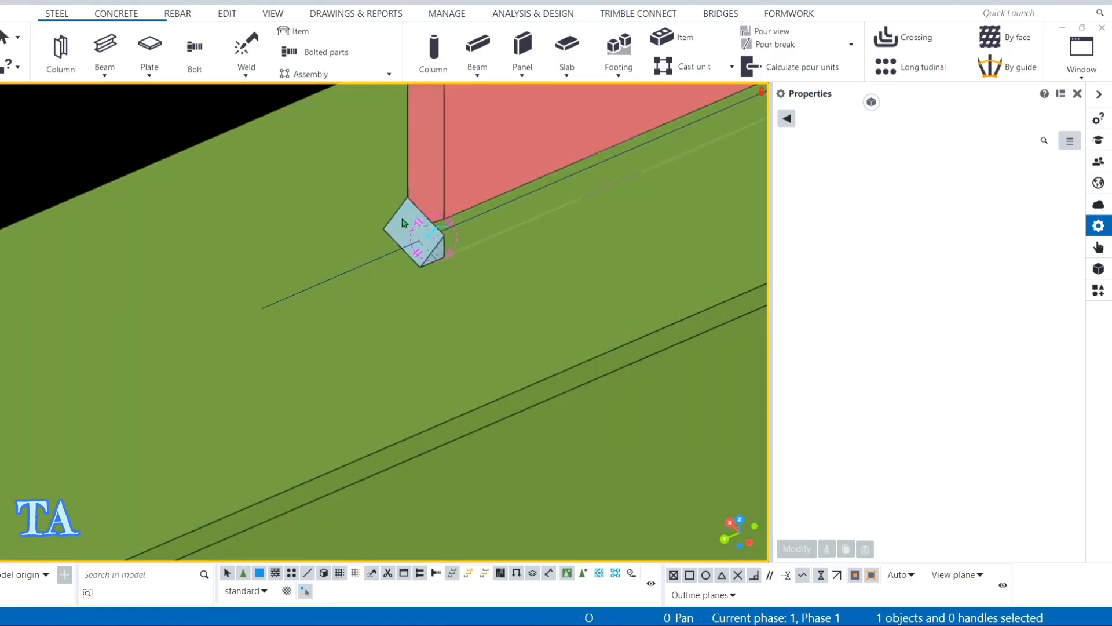
{"action": "scroll", "coordinate": [447, 322], "scroll_direction": "down", "scroll_amount": 5}
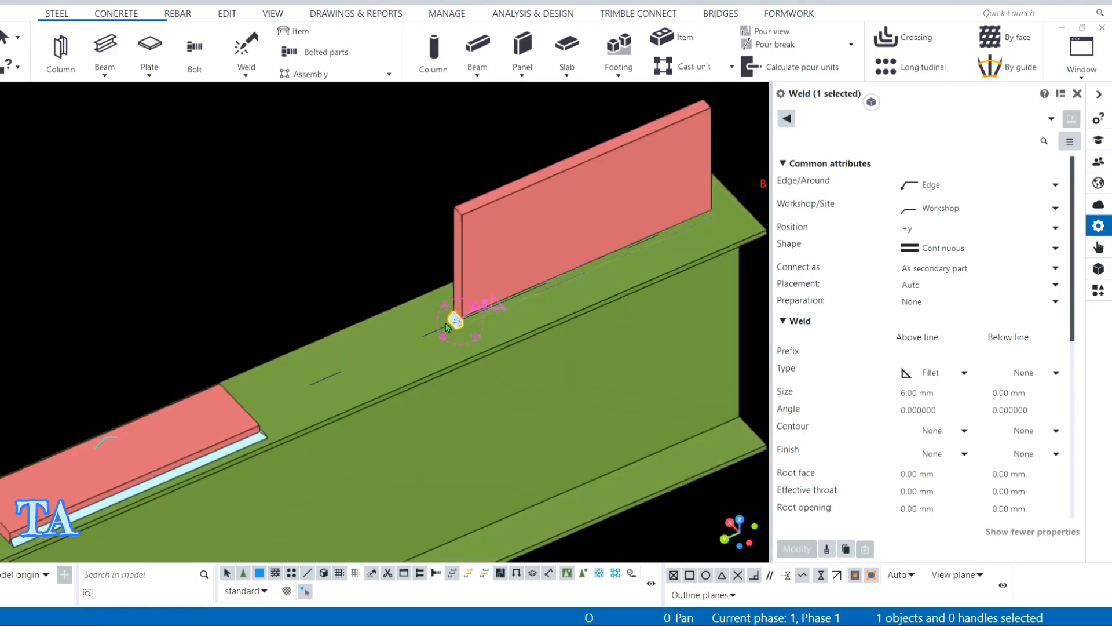
Examine the weld at the bevelled upright plate's end together with its size, throat, length and pitch properties.
{"action": "scroll", "coordinate": [446, 322], "scroll_direction": "down", "scroll_amount": 2}
{"action": "scroll", "coordinate": [469, 330], "scroll_direction": "up", "scroll_amount": 2}
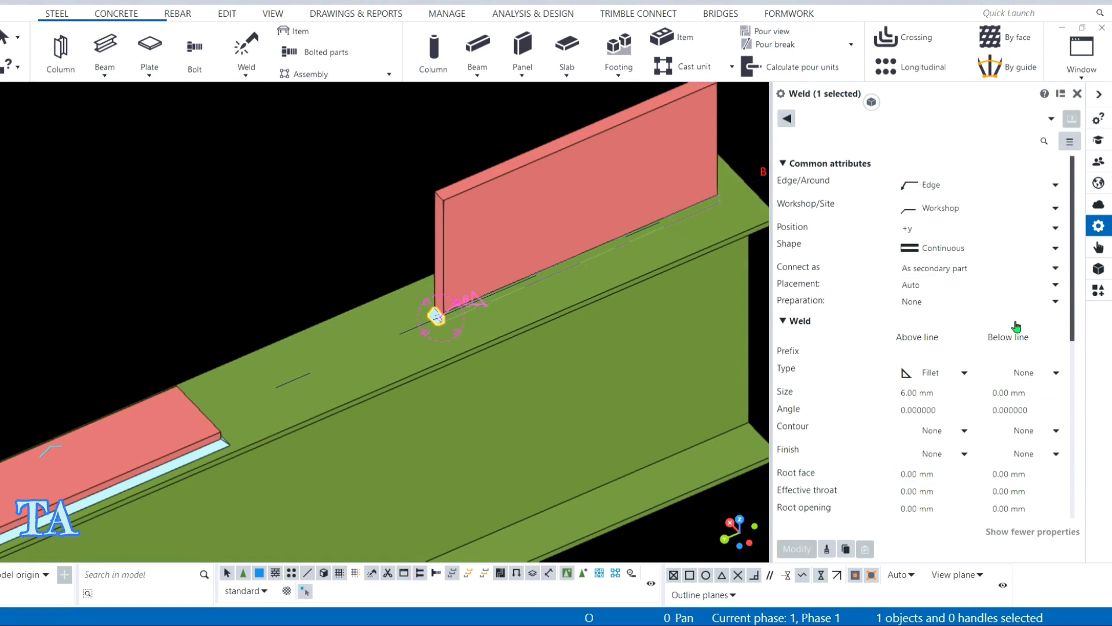
{"action": "scroll", "coordinate": [969, 354], "scroll_direction": "down", "scroll_amount": 5}
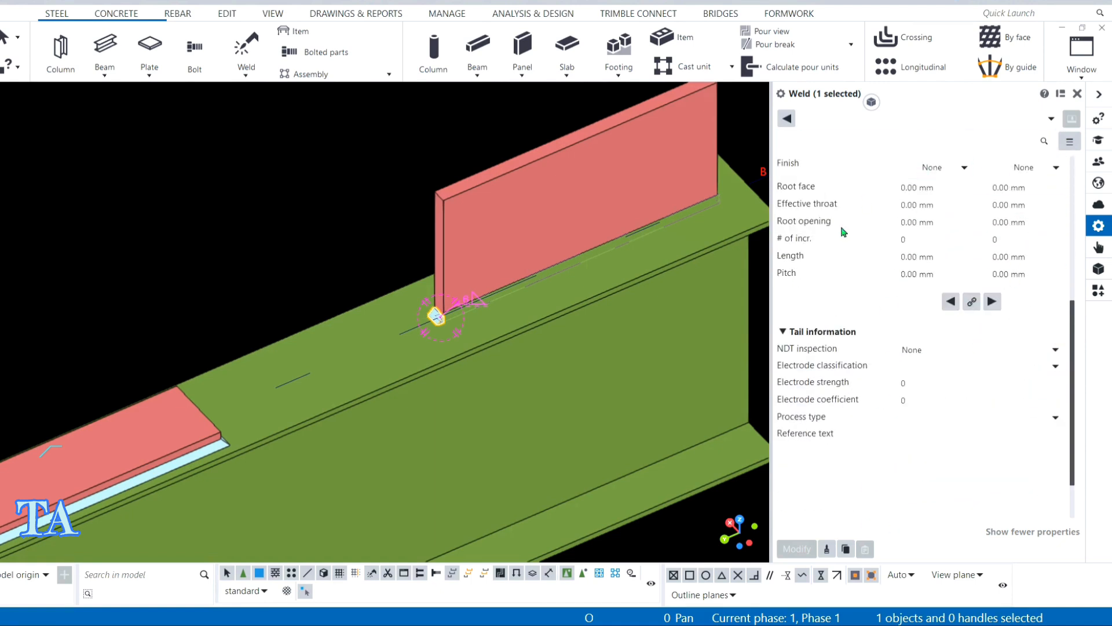
{"action": "scroll", "coordinate": [955, 356], "scroll_direction": "up", "scroll_amount": 5}
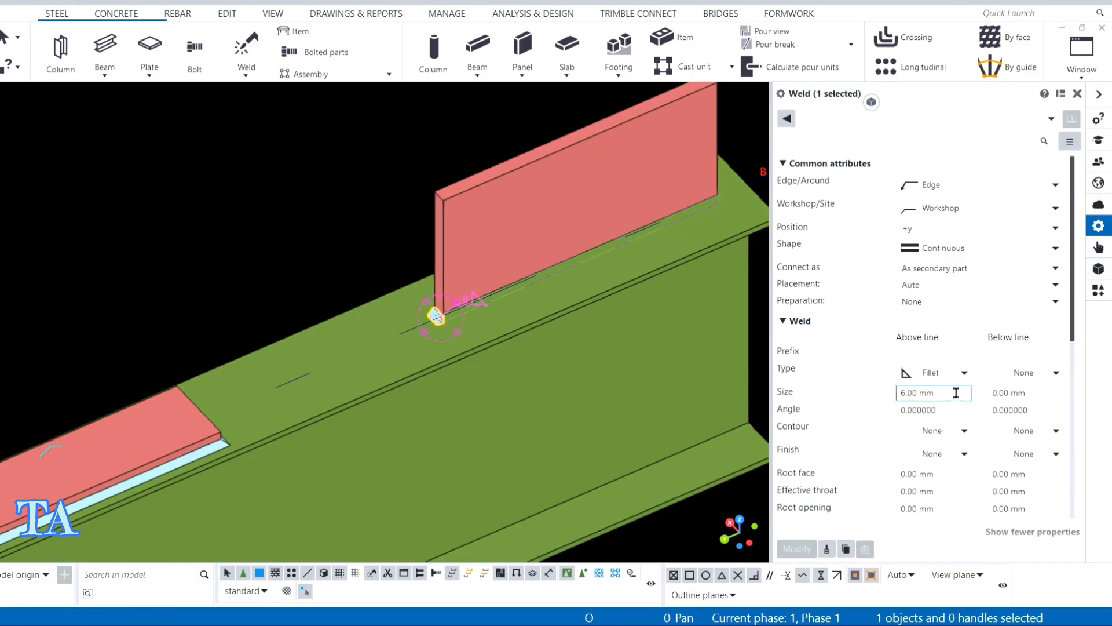
{"action": "scroll", "coordinate": [883, 413], "scroll_direction": "down", "scroll_amount": 5}
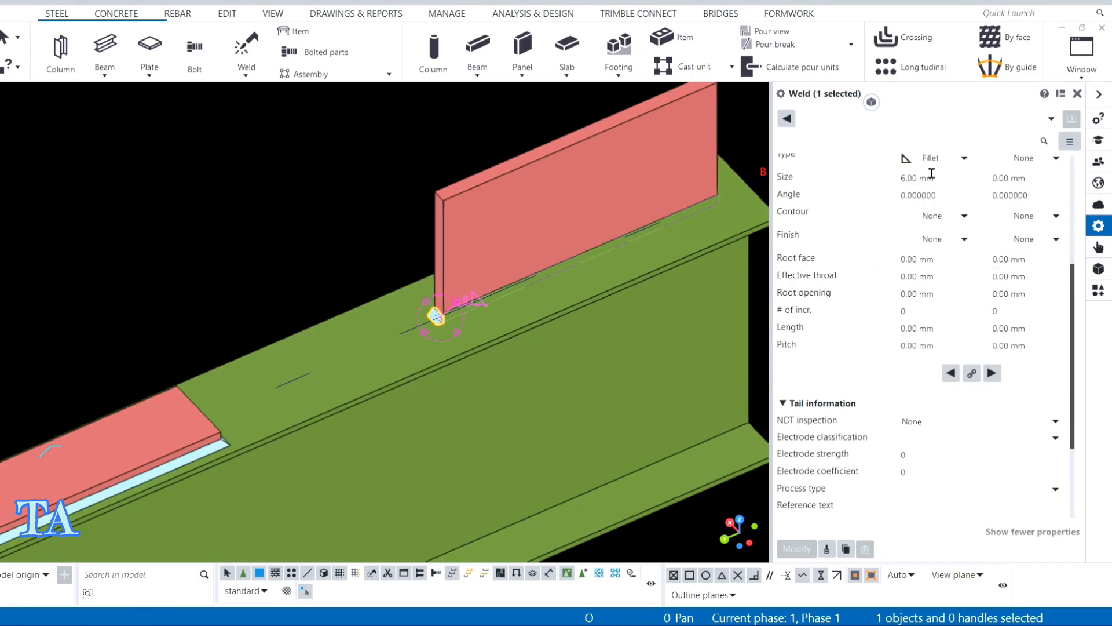
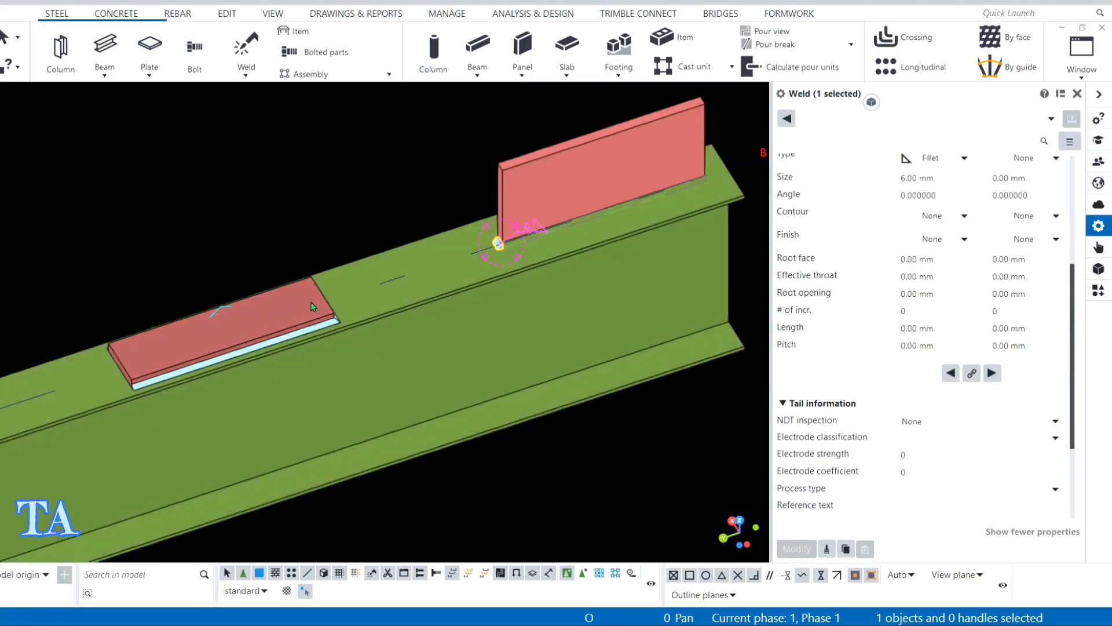
{"action": "middle_click_drag", "start_coordinate": [313, 307], "coordinate": [502, 309], "text": "ctrl"}
{"action": "scroll", "coordinate": [521, 290], "scroll_direction": "up", "scroll_amount": 5}
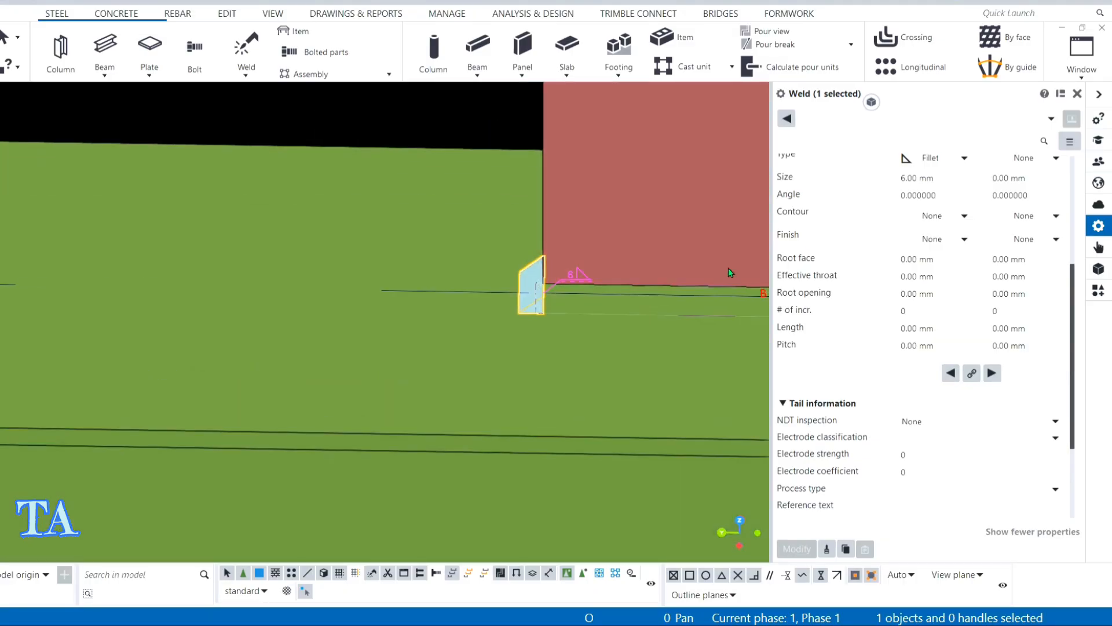
{"action": "middle_click_drag", "start_coordinate": [591, 245], "coordinate": [672, 247], "text": "ctrl"}
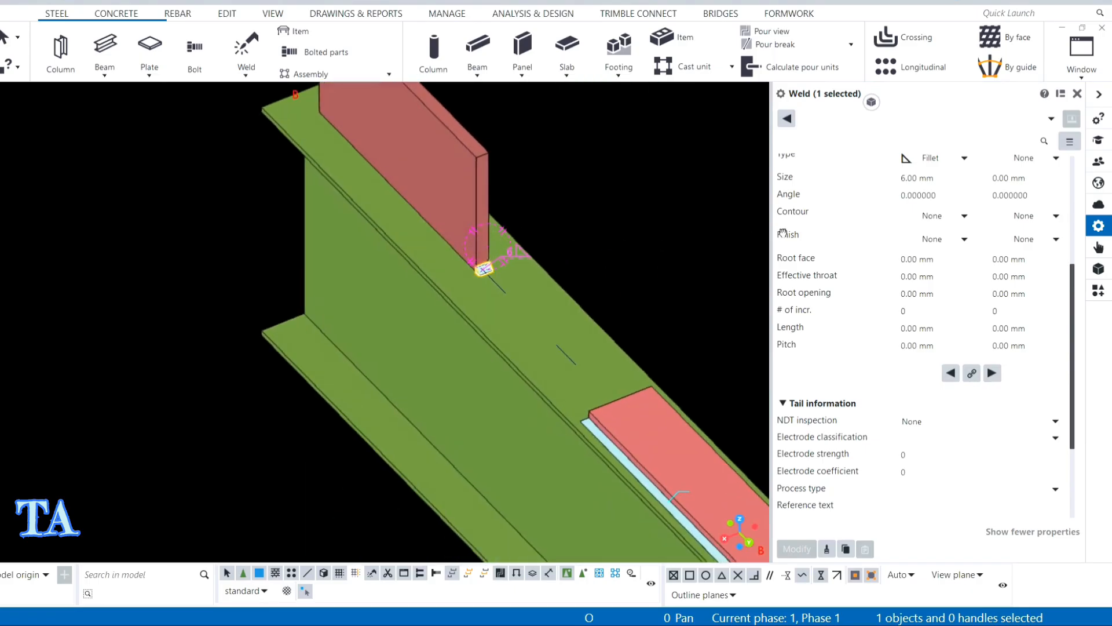
{"action": "scroll", "coordinate": [508, 285], "scroll_direction": "up", "scroll_amount": 4}
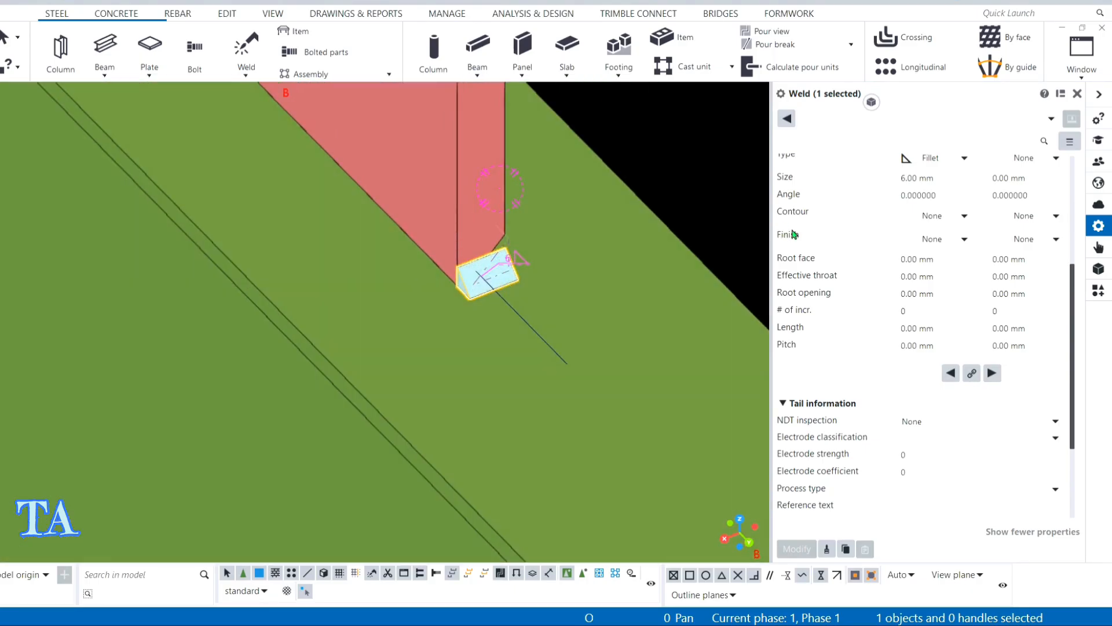
Load the standard weld properties and apply them to the selected weld on the upright plate.
{"action": "left_click", "coordinate": [933, 118]}
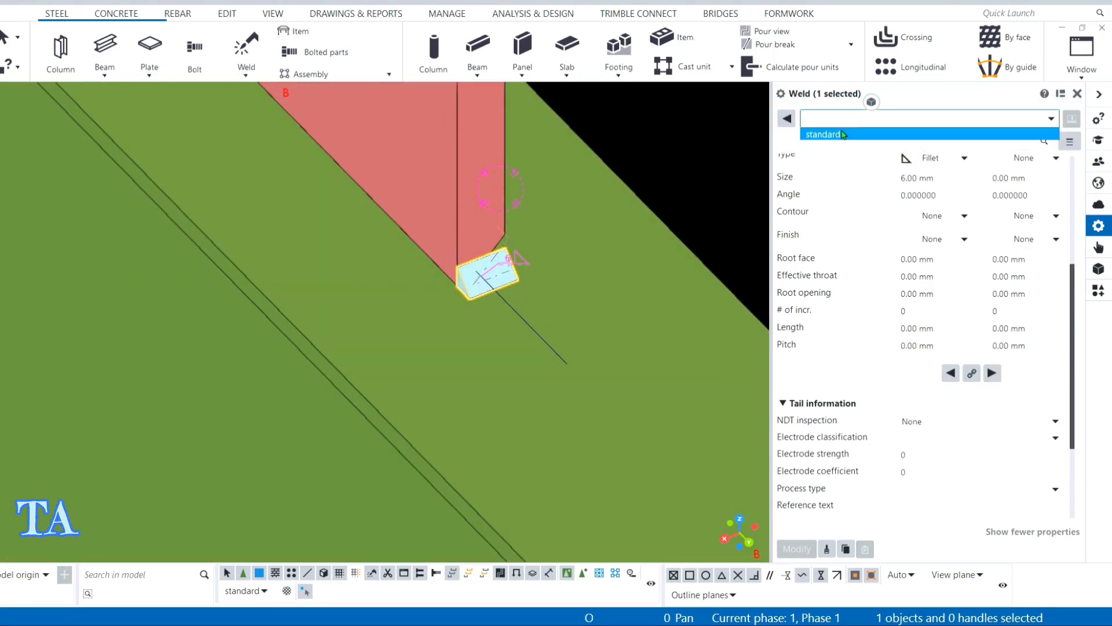
{"action": "left_click", "coordinate": [906, 134]}
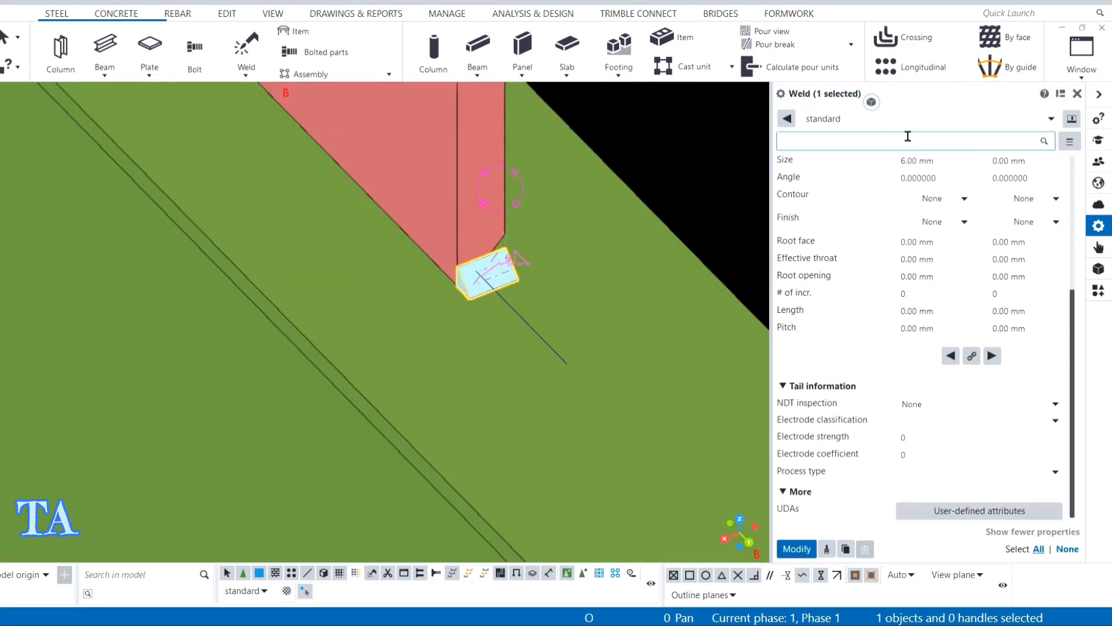
{"action": "left_click", "coordinate": [796, 548]}
Examine the all-around weld at the base of the upright plate from both sides and at its corners.
{"action": "middle_click_drag", "start_coordinate": [556, 451], "coordinate": [522, 301], "text": "ctrl"}
{"action": "scroll", "coordinate": [950, 283], "scroll_direction": "up", "scroll_amount": 5}
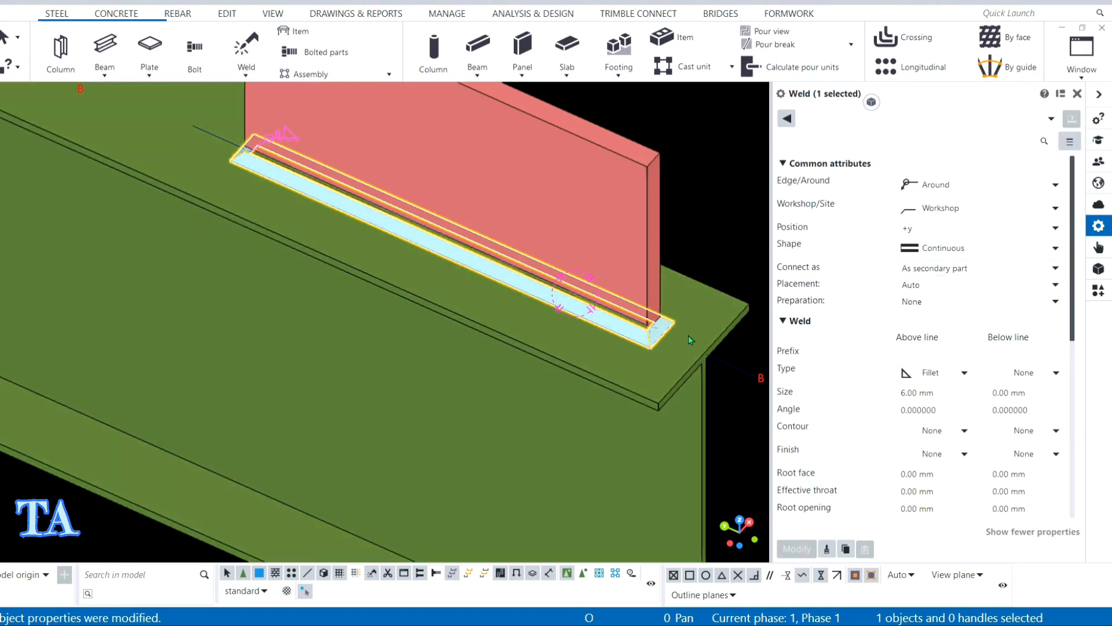
{"action": "middle_click_drag", "start_coordinate": [688, 335], "coordinate": [535, 341]}
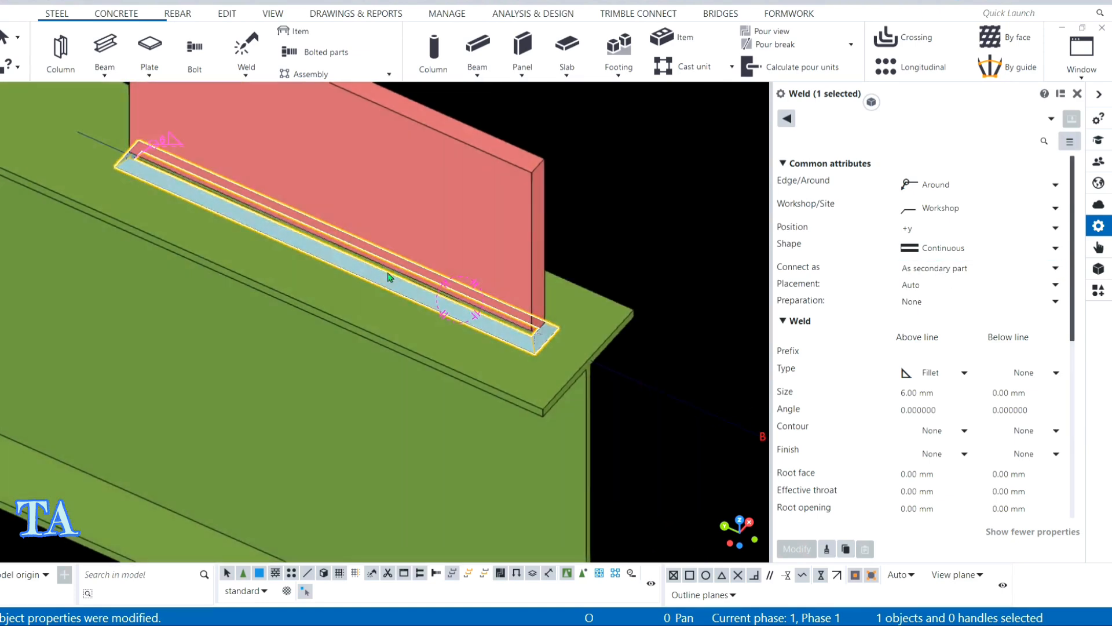
{"action": "middle_click_drag", "start_coordinate": [620, 220], "coordinate": [637, 232]}
{"action": "left_click", "coordinate": [927, 185]}
{"action": "left_click", "coordinate": [930, 191]}
{"action": "scroll", "coordinate": [197, 159], "scroll_direction": "up", "scroll_amount": 6}
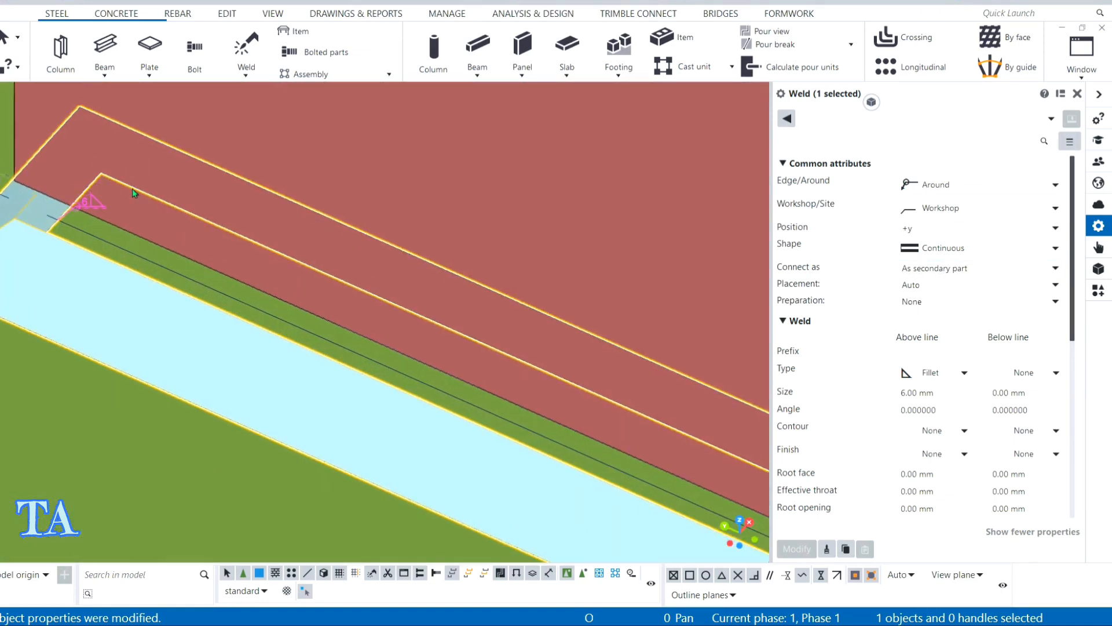
{"action": "middle_click_drag", "start_coordinate": [132, 189], "coordinate": [469, 222], "text": "ctrl"}
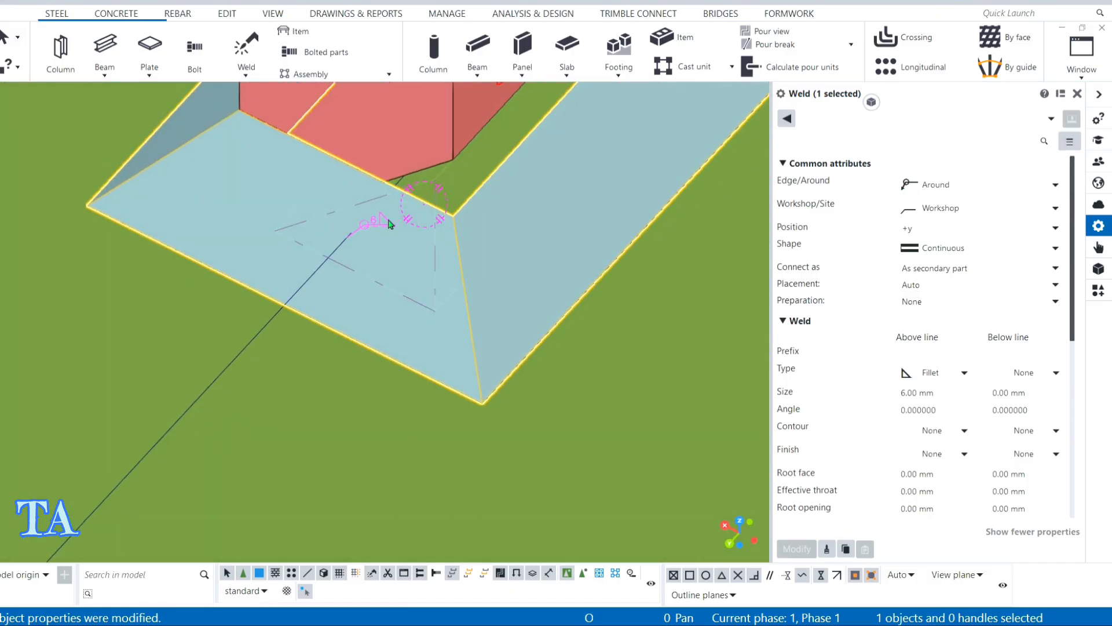
{"action": "scroll", "coordinate": [390, 233], "scroll_direction": "down", "scroll_amount": 6}
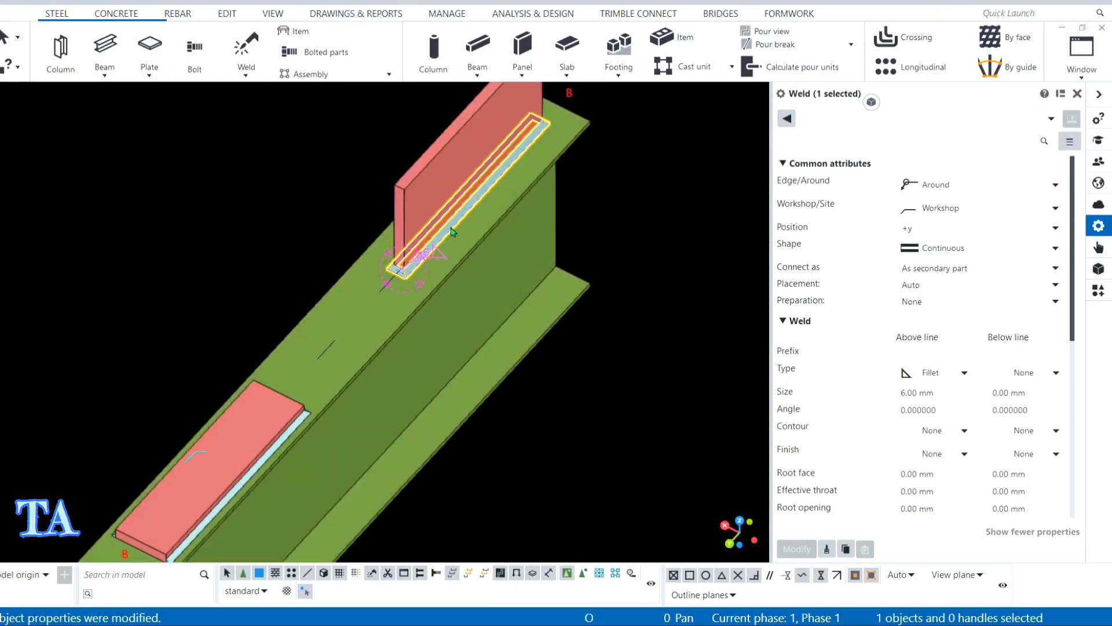
{"action": "middle_click_drag", "start_coordinate": [451, 231], "coordinate": [336, 231], "text": "ctrl"}
{"action": "scroll", "coordinate": [461, 234], "scroll_direction": "up", "scroll_amount": 5}
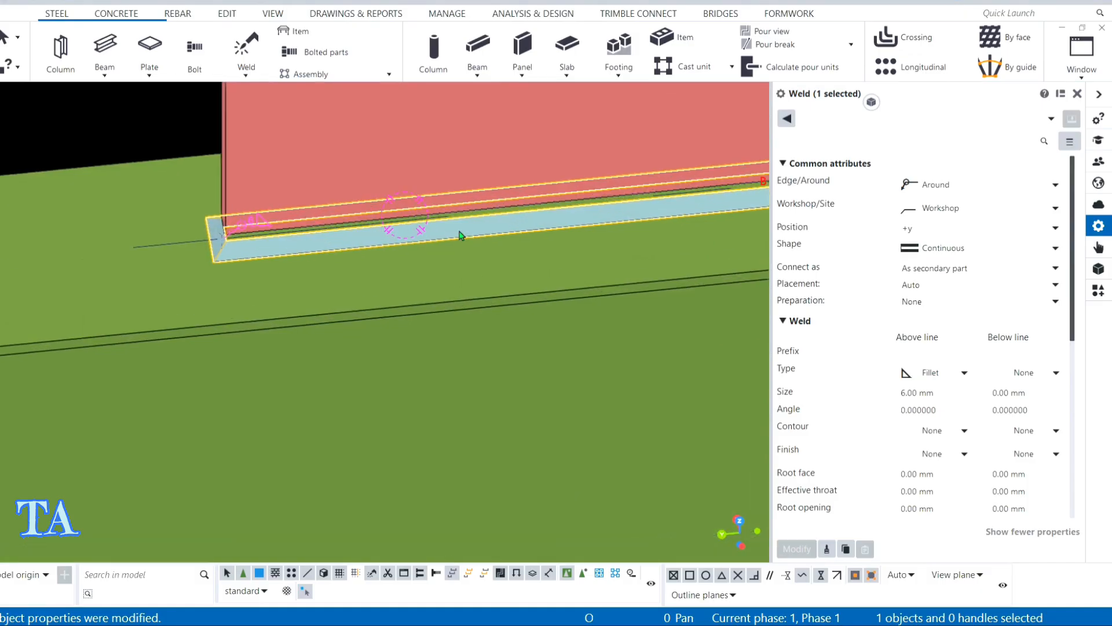
{"action": "middle_click_drag", "start_coordinate": [458, 233], "coordinate": [407, 285], "text": "ctrl"}
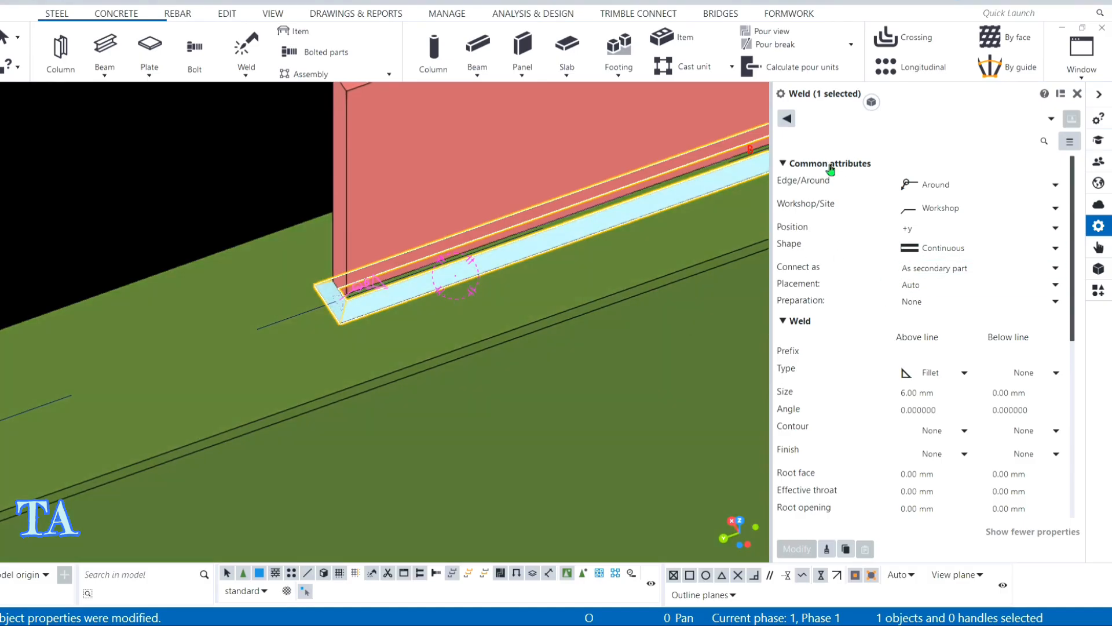
Change the upright plate's weld from Around to Edge and apply the modification.
{"action": "left_click", "coordinate": [966, 184]}
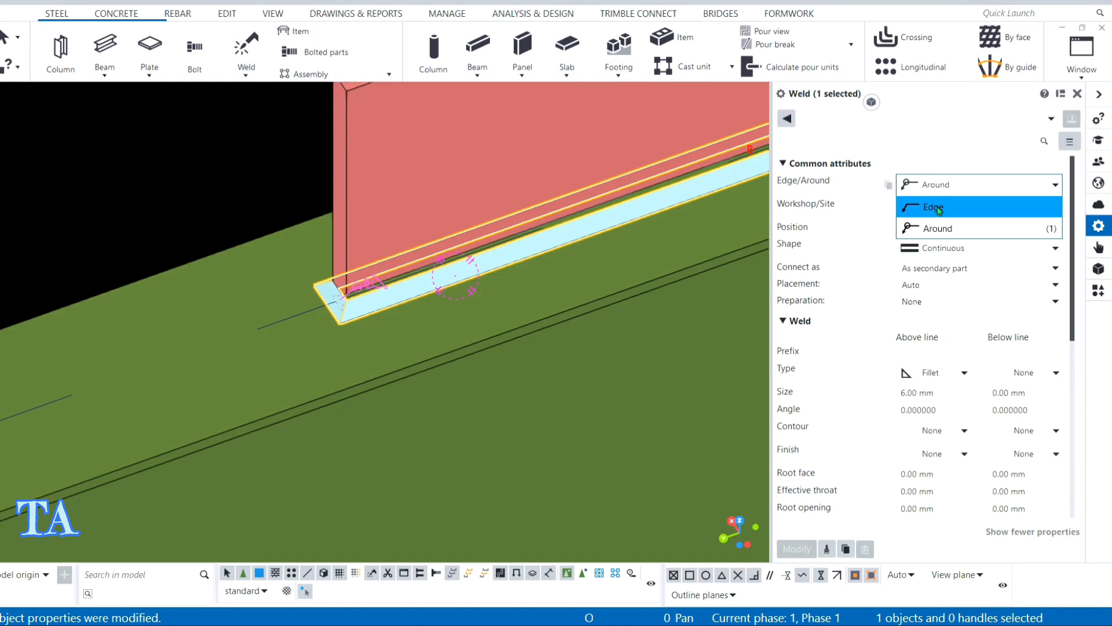
{"action": "left_click", "coordinate": [940, 210]}
{"action": "left_click", "coordinate": [796, 548]}
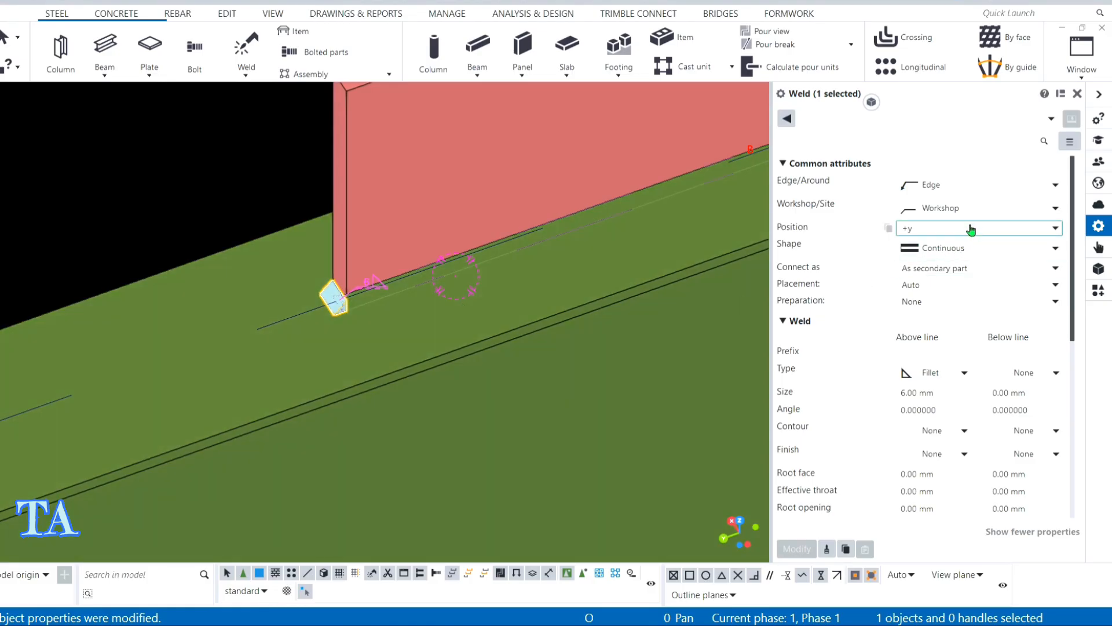
Set the upright plate's weld position to -x, apply it, and inspect the weld along the plate's long side.
{"action": "left_click", "coordinate": [967, 228]}
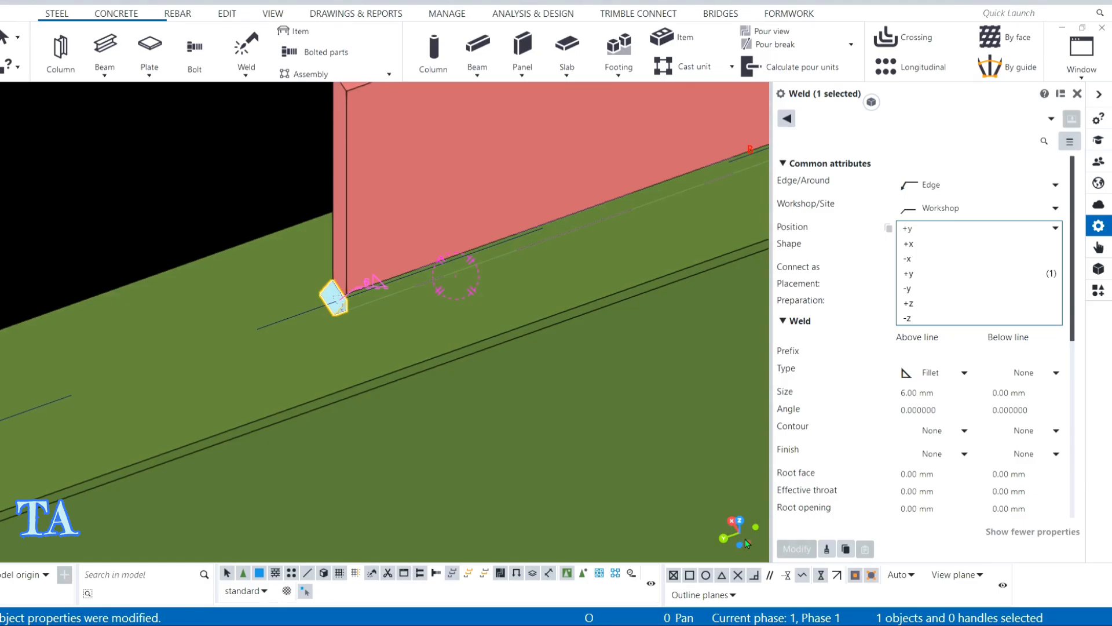
{"action": "left_click", "coordinate": [910, 259]}
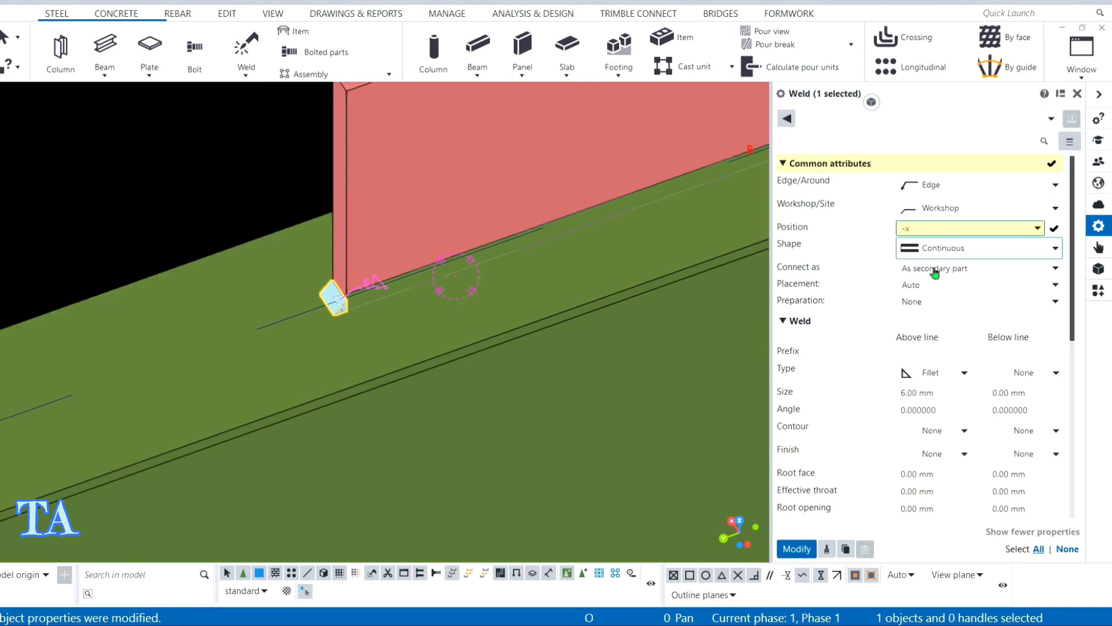
{"action": "left_click", "coordinate": [797, 549]}
{"action": "scroll", "coordinate": [423, 360], "scroll_direction": "down", "scroll_amount": 3}
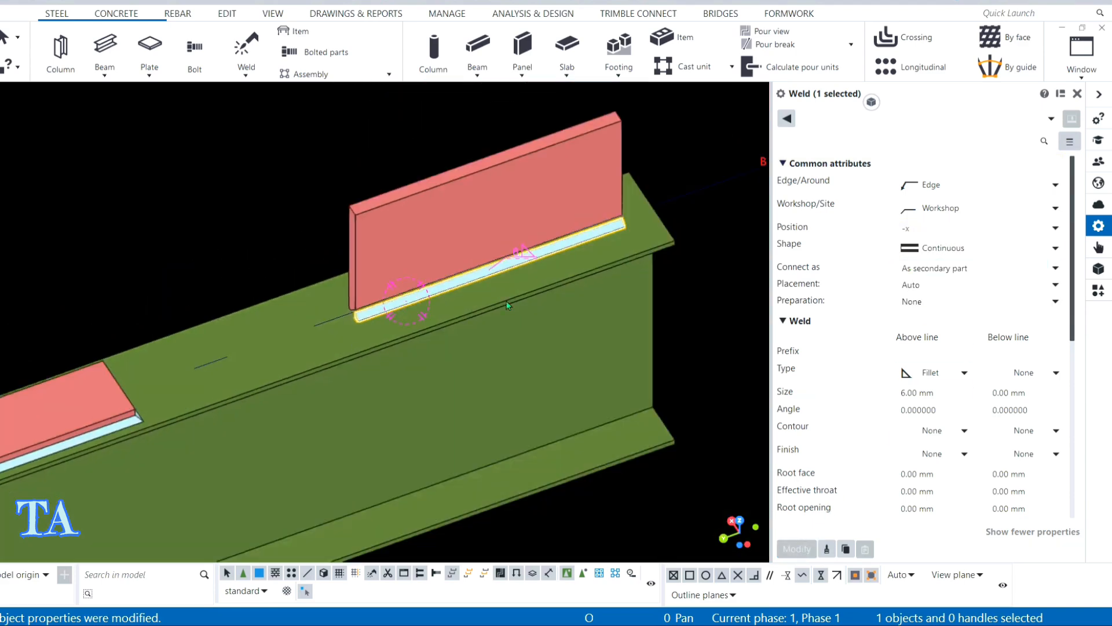
{"action": "scroll", "coordinate": [506, 300], "scroll_direction": "up", "scroll_amount": 6}
{"action": "scroll", "coordinate": [450, 308], "scroll_direction": "down", "scroll_amount": 3}
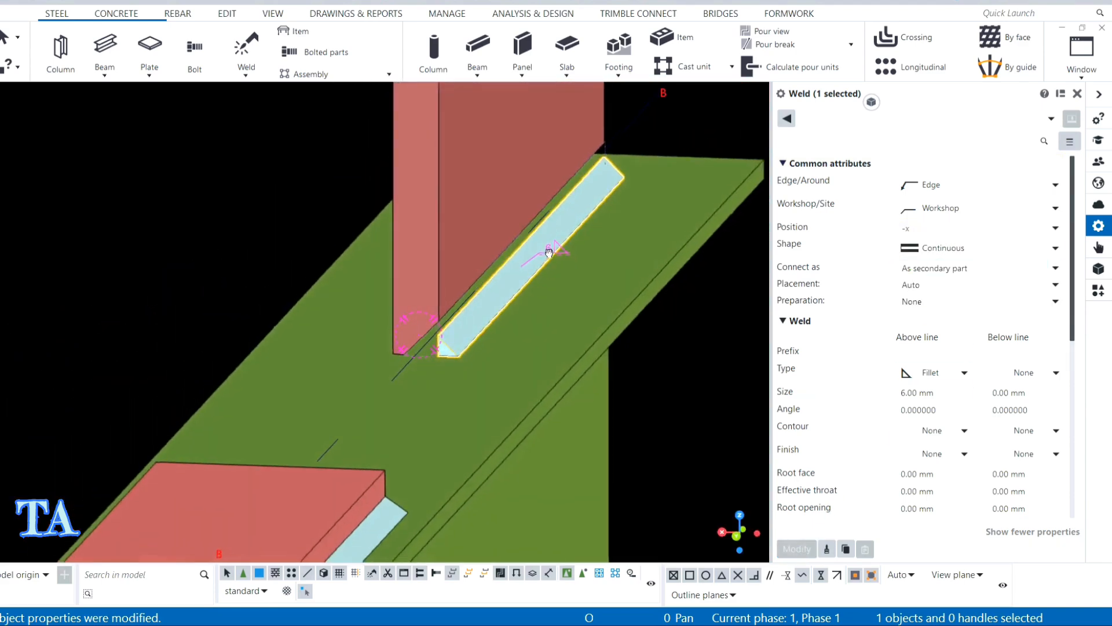
{"action": "scroll", "coordinate": [407, 377], "scroll_direction": "up", "scroll_amount": 4}
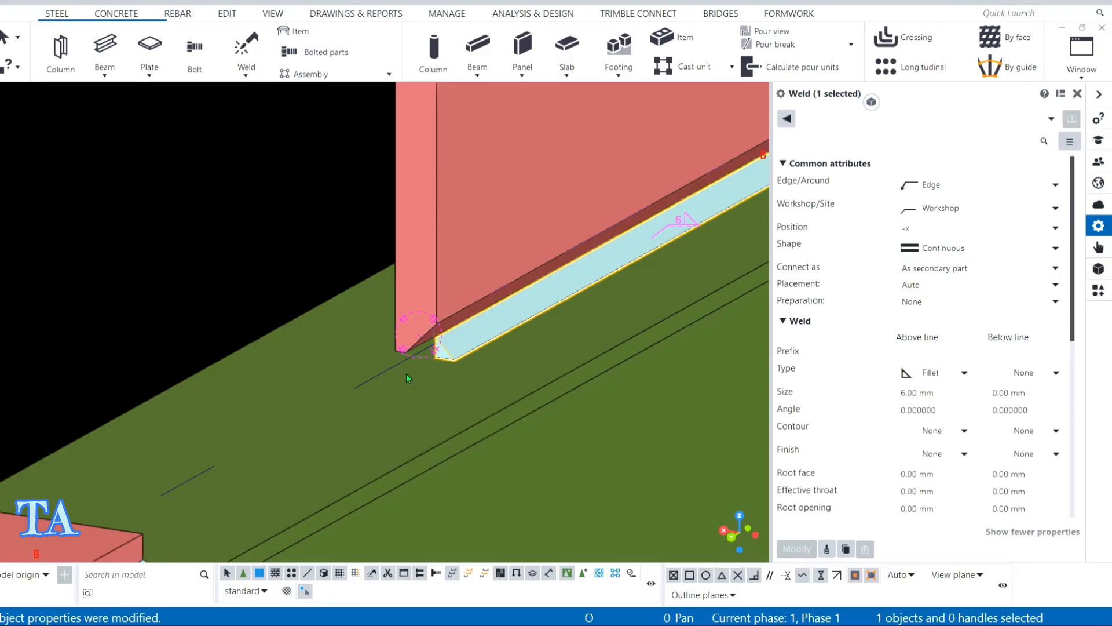
{"action": "scroll", "coordinate": [407, 378], "scroll_direction": "down", "scroll_amount": 4}
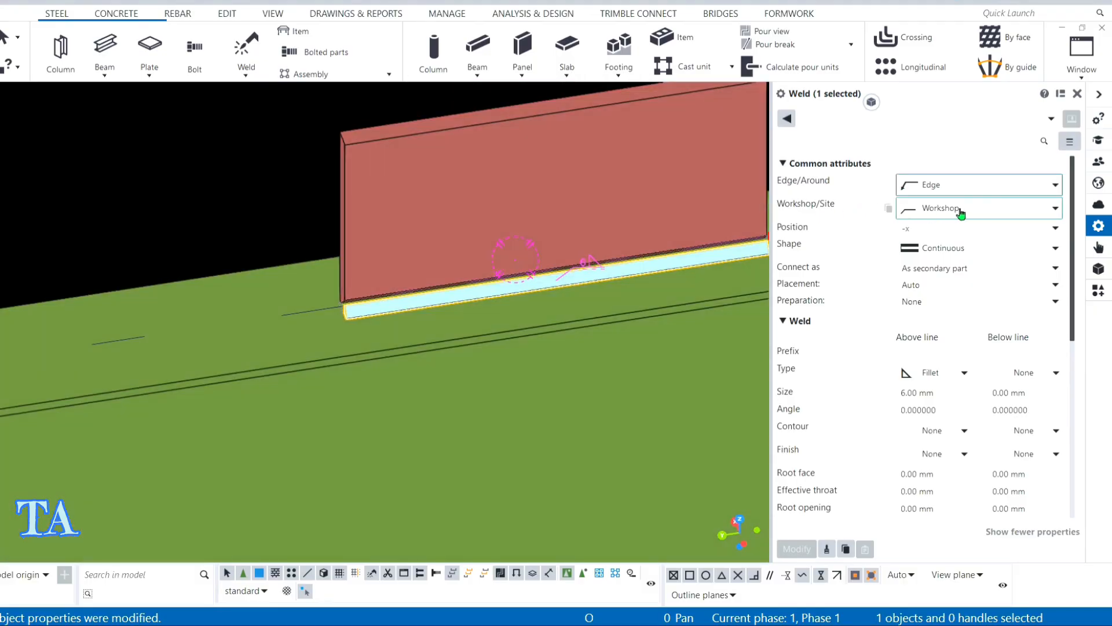
Change the upright plate's weld from Workshop to Site and apply the modification.
{"action": "left_click", "coordinate": [962, 209]}
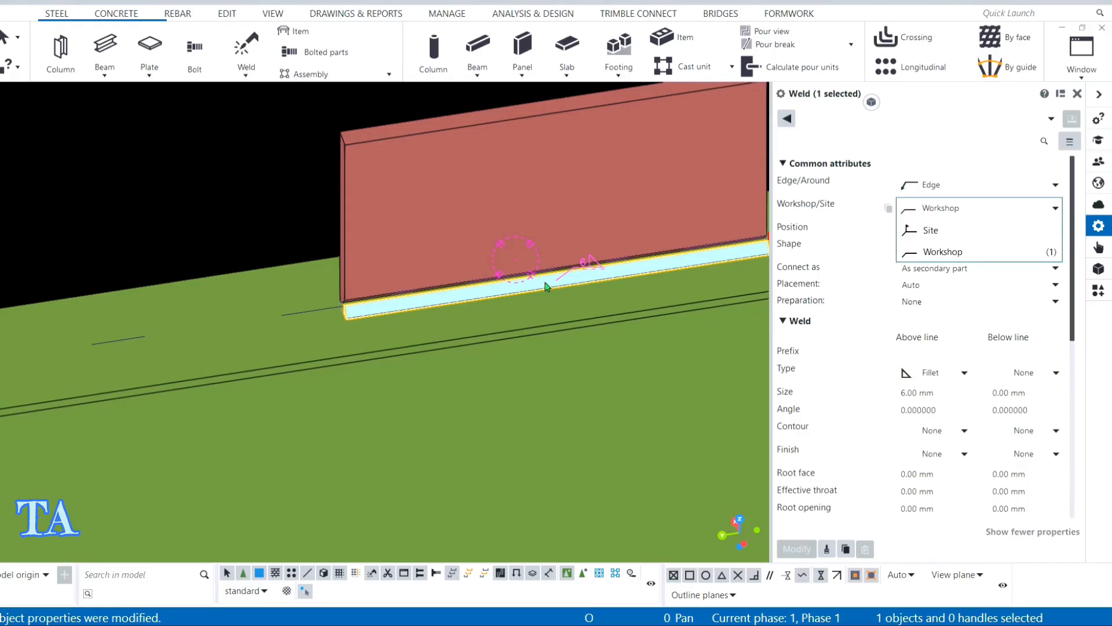
{"action": "left_click", "coordinate": [922, 238]}
{"action": "left_click", "coordinate": [796, 549]}
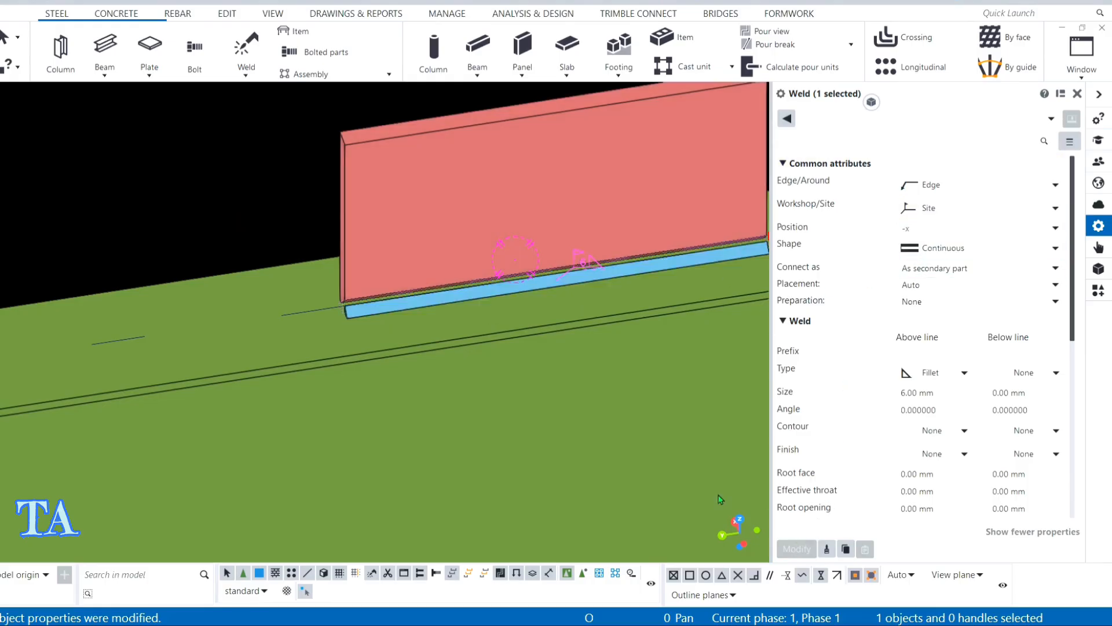
{"action": "scroll", "coordinate": [512, 334], "scroll_direction": "up", "scroll_amount": 5}
{"action": "scroll", "coordinate": [518, 328], "scroll_direction": "down", "scroll_amount": 8}
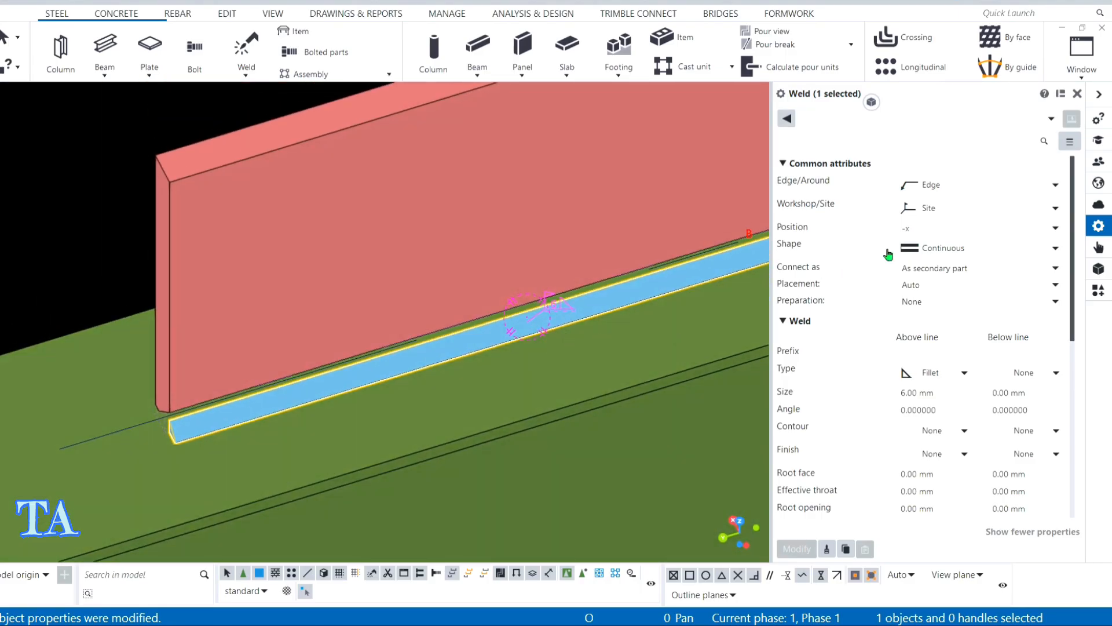
{"action": "left_click", "coordinate": [946, 229]}
{"action": "left_click", "coordinate": [946, 228]}
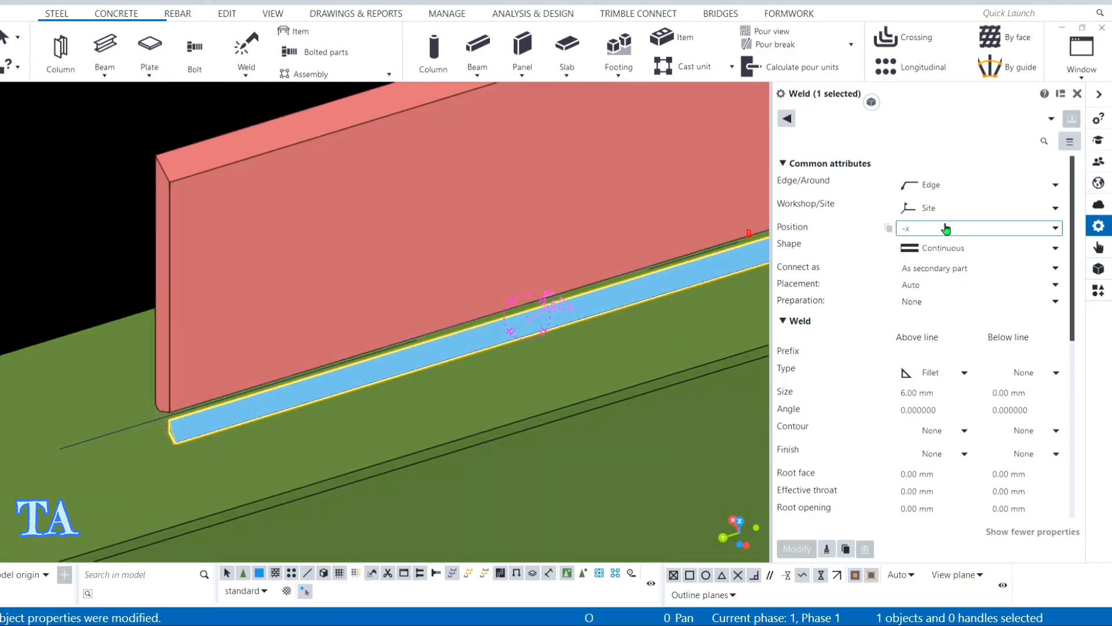
{"action": "scroll", "coordinate": [610, 244], "scroll_direction": "down", "scroll_amount": 3}
{"action": "left_click", "coordinate": [930, 232]}
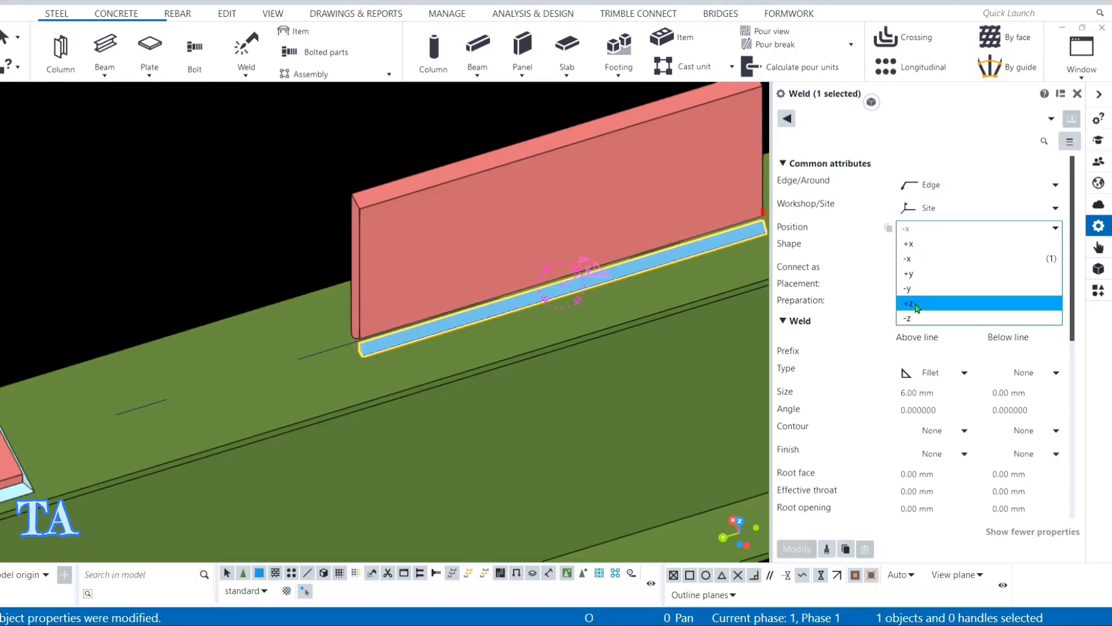
{"action": "left_click", "coordinate": [944, 185]}
{"action": "left_click", "coordinate": [945, 186]}
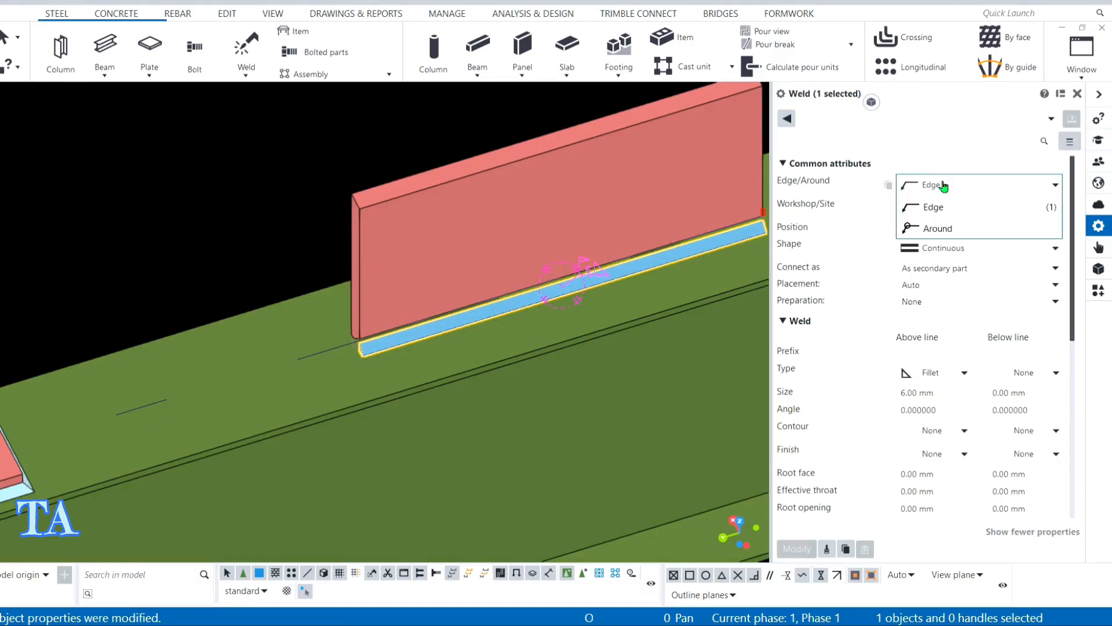
{"action": "left_click", "coordinate": [948, 193]}
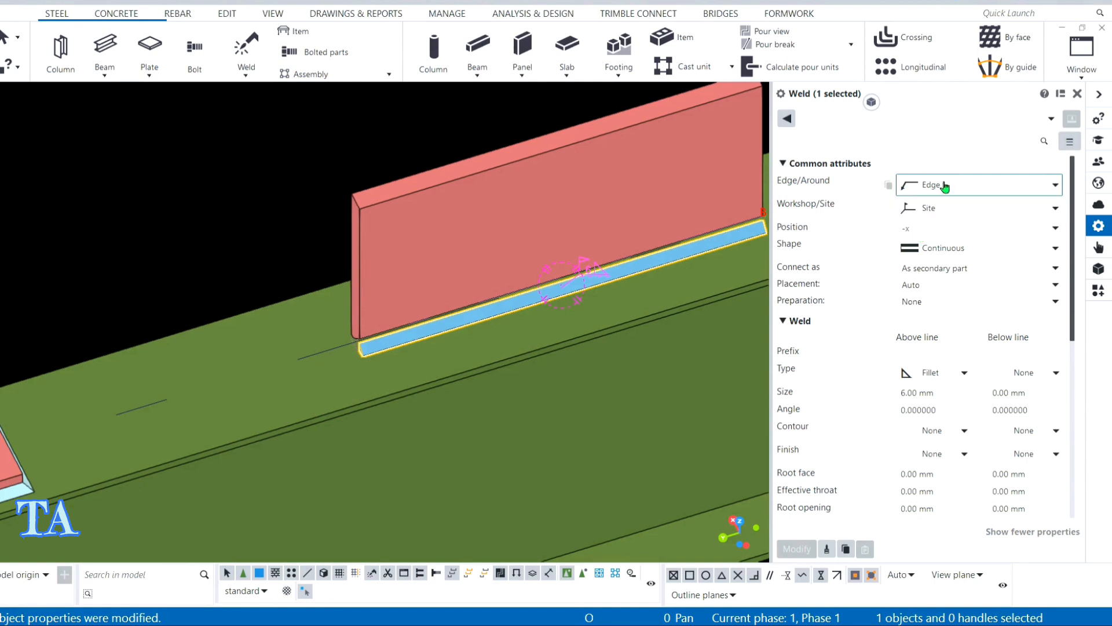
Set the site weld's shape to Chain Intermittent and apply the modification.
{"action": "left_click", "coordinate": [961, 250]}
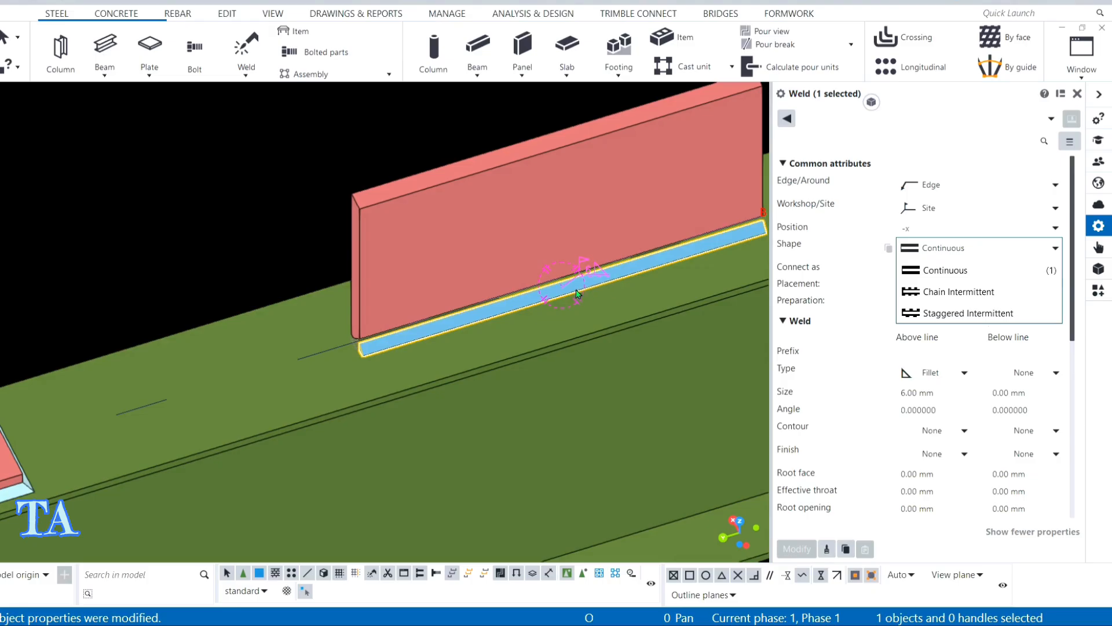
{"action": "left_click", "coordinate": [955, 292]}
{"action": "left_click", "coordinate": [798, 550]}
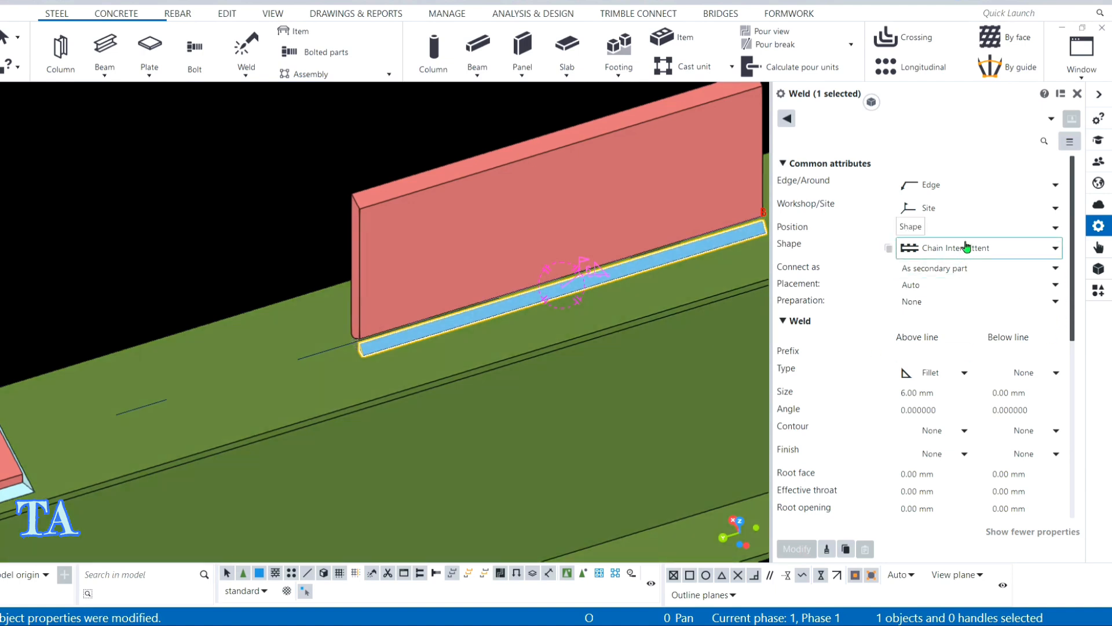
{"action": "scroll", "coordinate": [968, 246], "scroll_direction": "down", "scroll_amount": 5}
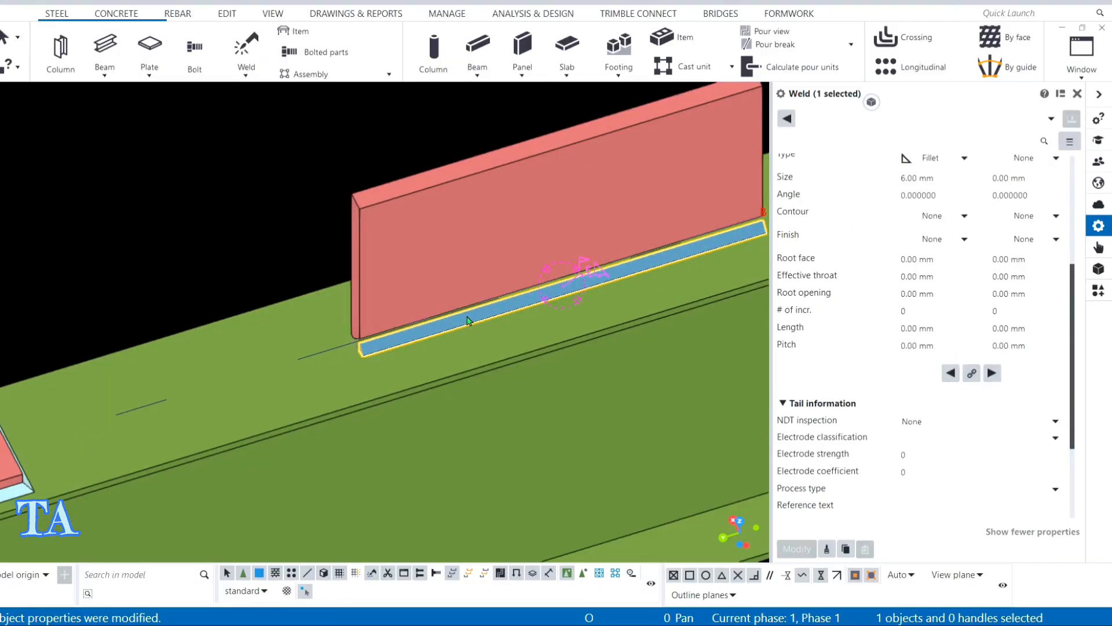
Set the chain intermittent weld's above-line length to 25 mm and pitch to 50 mm, and apply the modification.
{"action": "scroll", "coordinate": [953, 260], "scroll_direction": "up", "scroll_amount": 5}
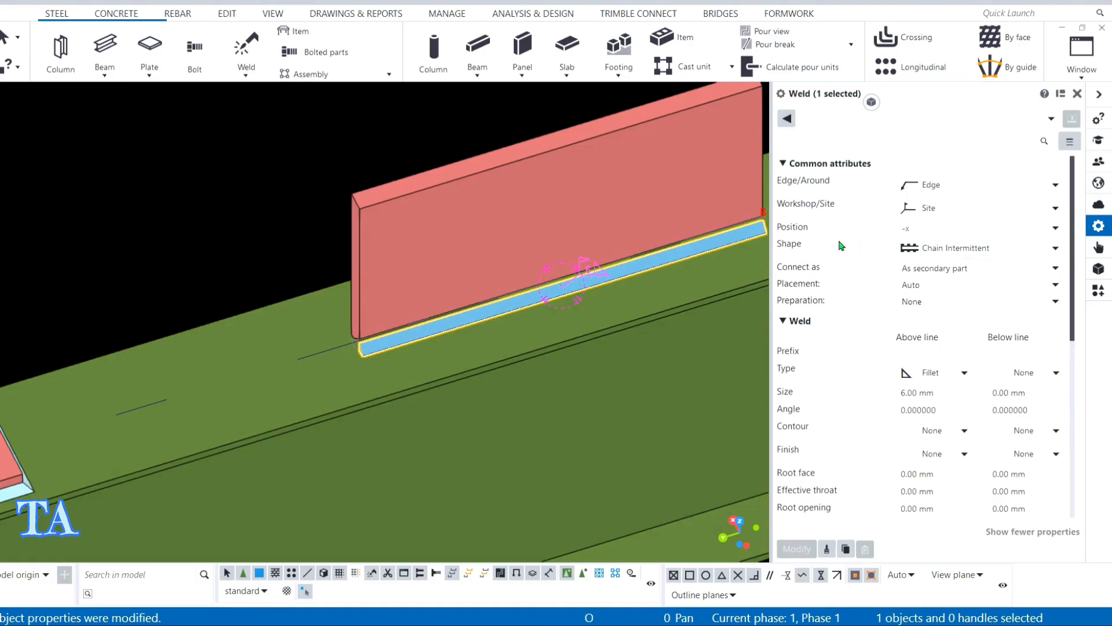
{"action": "scroll", "coordinate": [958, 249], "scroll_direction": "down", "scroll_amount": 5}
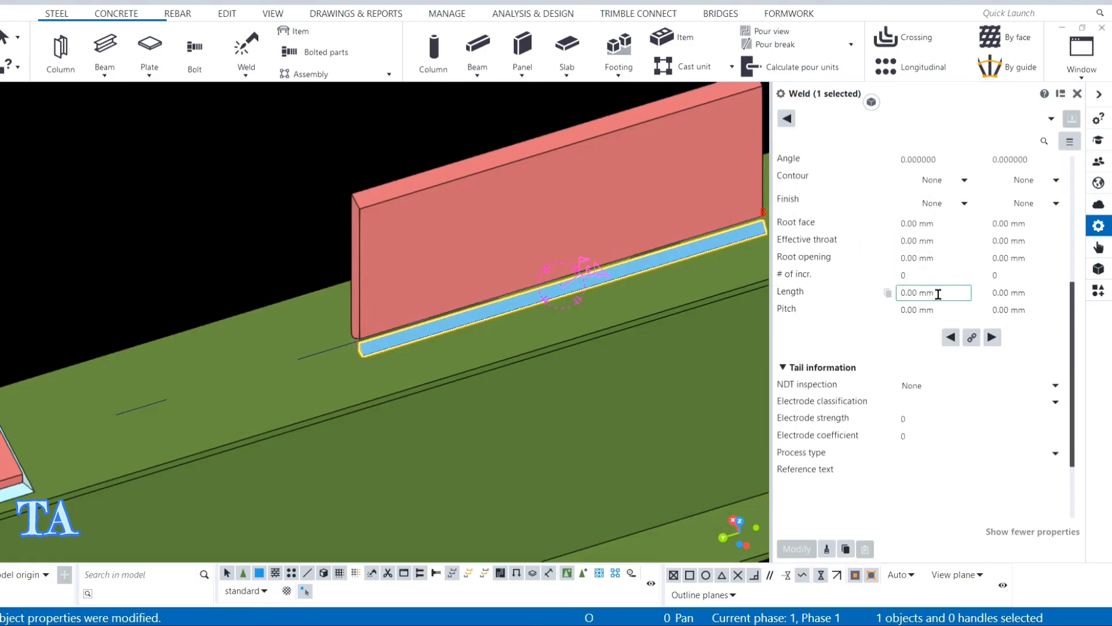
{"action": "left_click_drag", "start_coordinate": [939, 294], "coordinate": [915, 301]}
{"action": "type", "text": "25"}
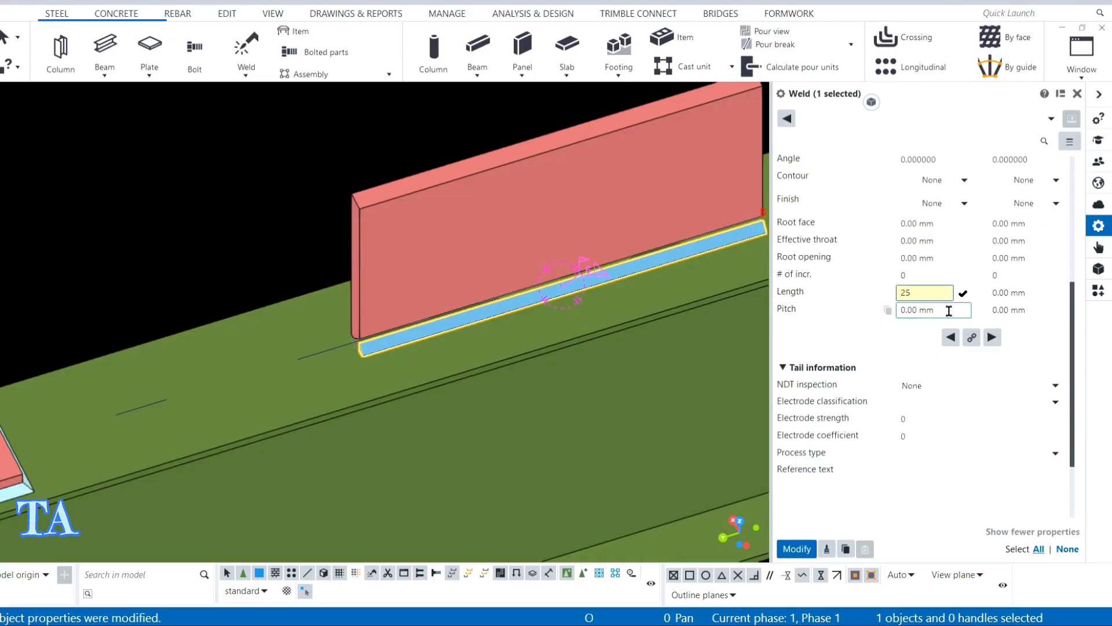
{"action": "left_click_drag", "start_coordinate": [949, 311], "coordinate": [884, 323]}
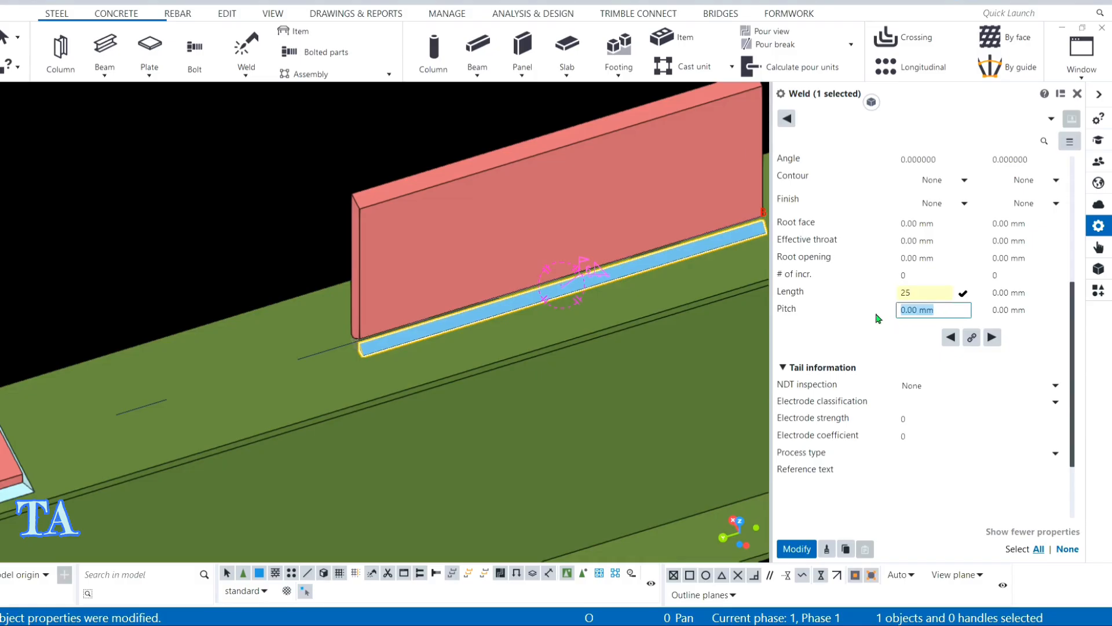
{"action": "type", "text": "50"}
{"action": "left_click", "coordinate": [788, 550]}
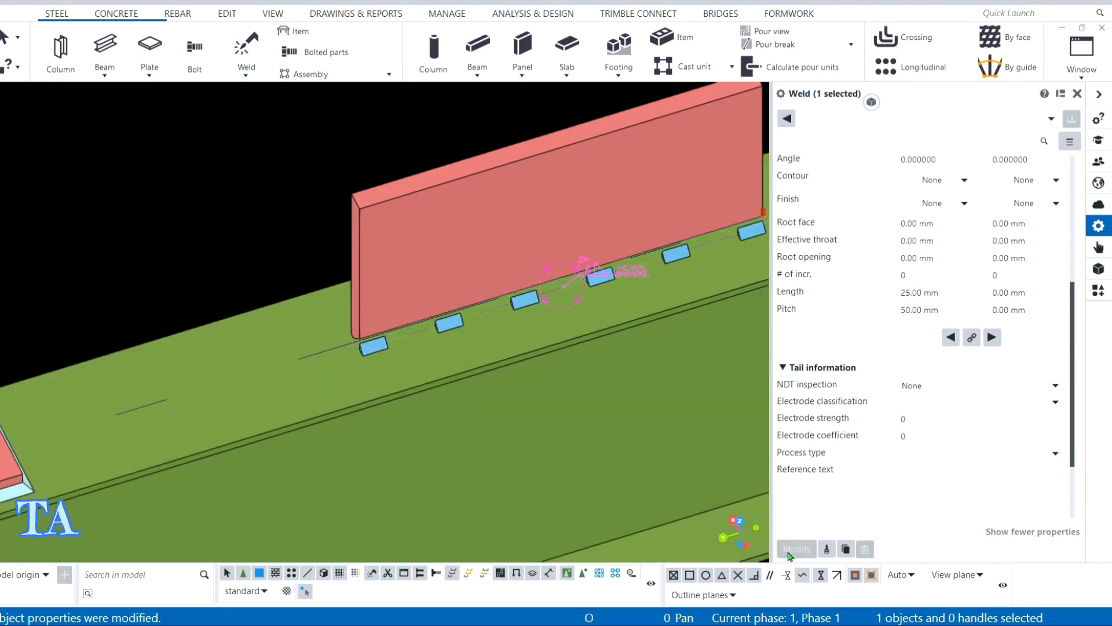
{"action": "middle_click_drag", "start_coordinate": [759, 527], "coordinate": [621, 284], "text": "ctrl"}
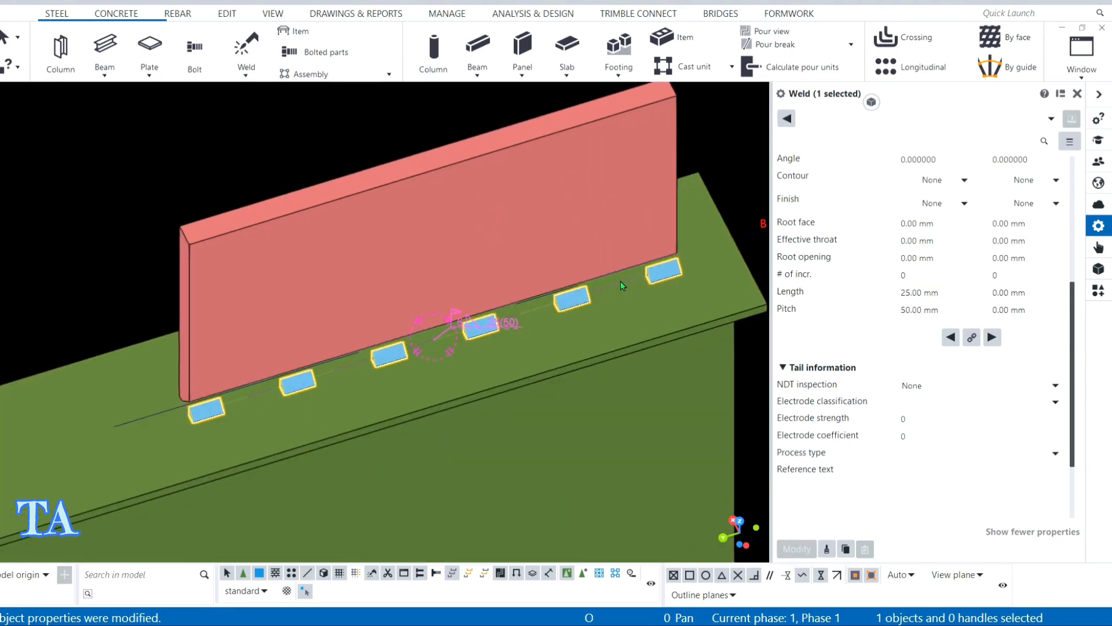
Delete the cut part along the upright plate's bottom edge next to the weld.
{"action": "left_click", "coordinate": [620, 284]}
{"action": "scroll", "coordinate": [620, 280], "scroll_direction": "down", "scroll_amount": 2}
{"action": "key", "text": "Escape"}
{"action": "scroll", "coordinate": [487, 287], "scroll_direction": "up", "scroll_amount": 6}
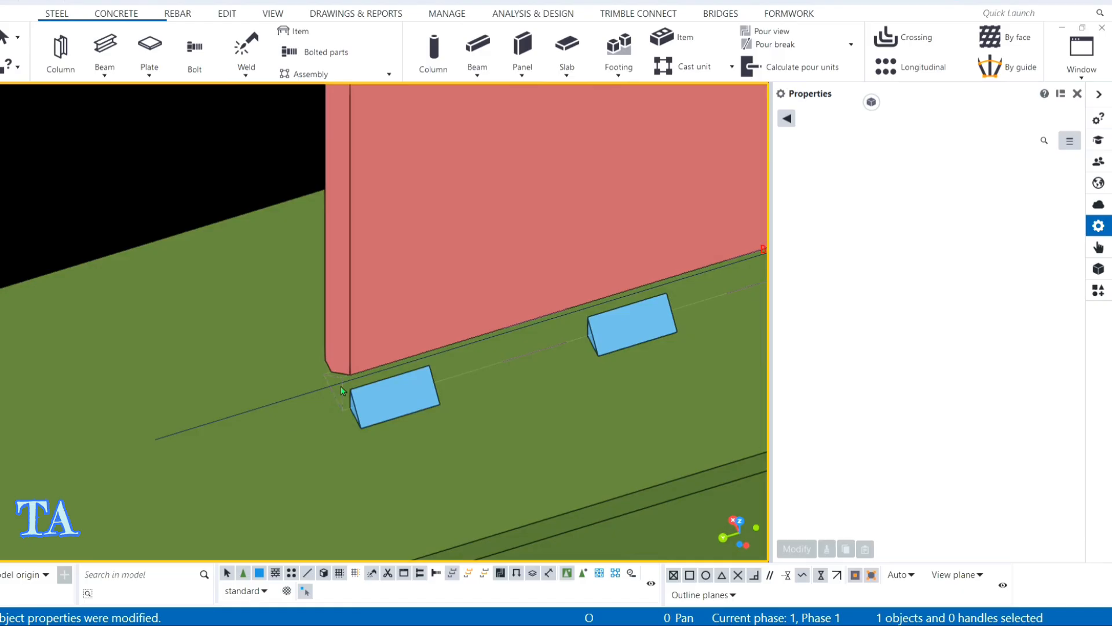
{"action": "right_click", "coordinate": [342, 385]}
{"action": "left_click", "coordinate": [382, 394]}
{"action": "scroll", "coordinate": [300, 374], "scroll_direction": "down", "scroll_amount": 4}
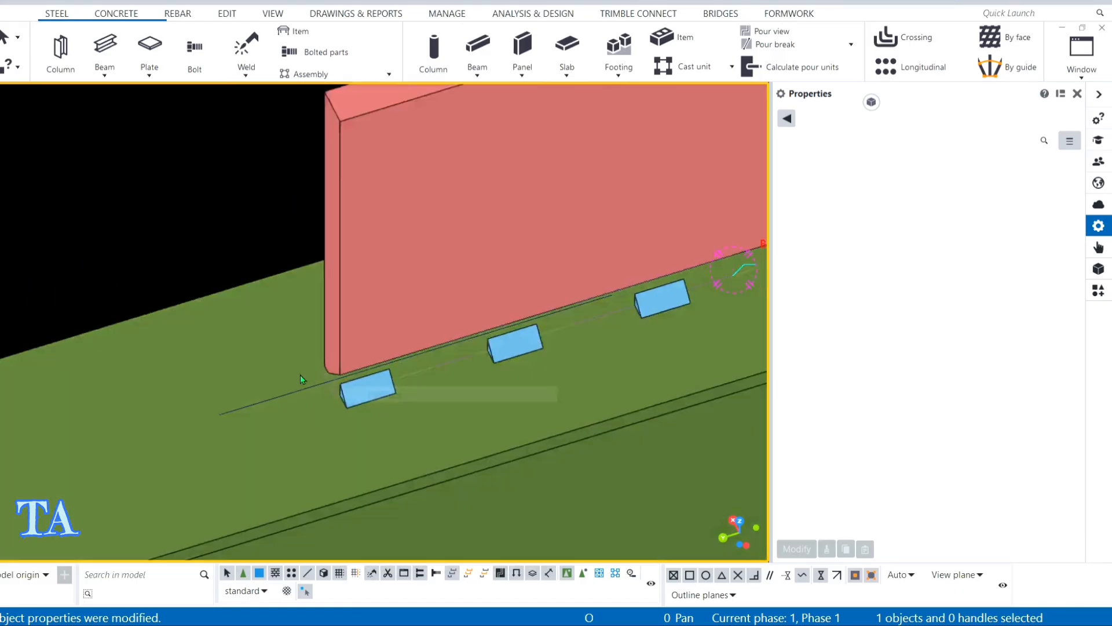
{"action": "scroll", "coordinate": [554, 339], "scroll_direction": "up", "scroll_amount": 2}
{"action": "left_click", "coordinate": [575, 297]}
{"action": "right_click", "coordinate": [576, 299]}
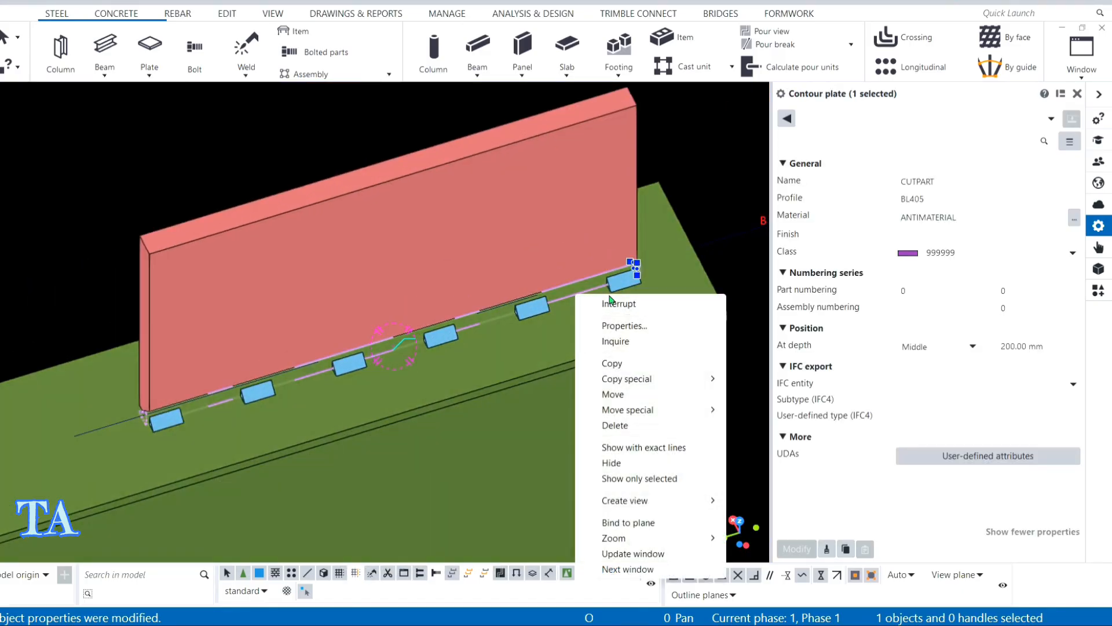
{"action": "left_click", "coordinate": [615, 425]}
{"action": "scroll", "coordinate": [601, 341], "scroll_direction": "down", "scroll_amount": 3}
{"action": "scroll", "coordinate": [473, 347], "scroll_direction": "up", "scroll_amount": 3}
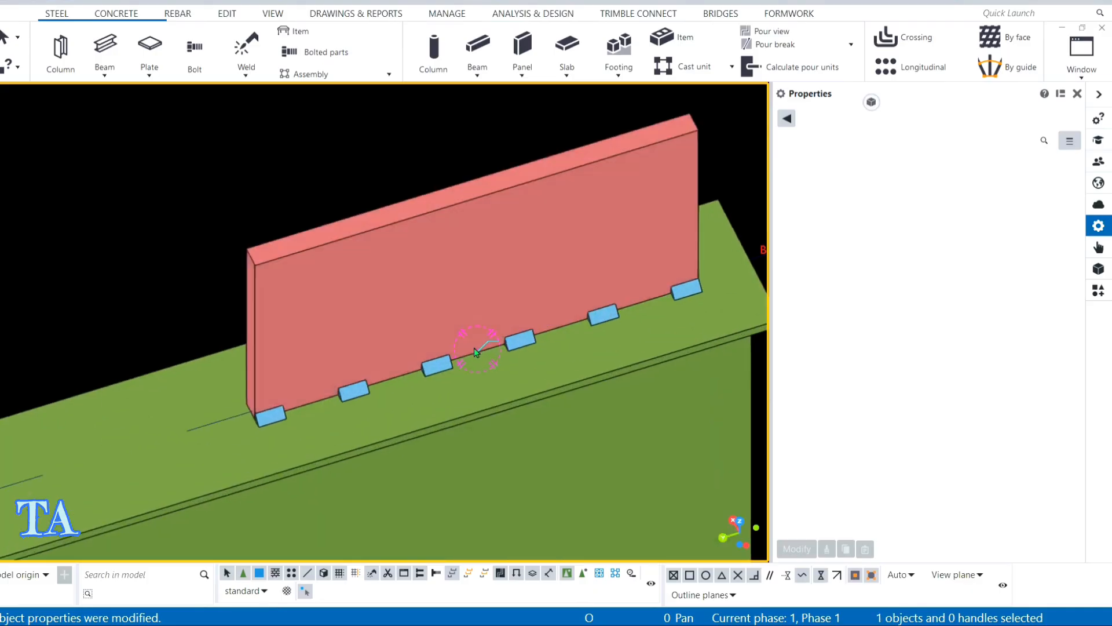
{"action": "scroll", "coordinate": [509, 323], "scroll_direction": "down", "scroll_amount": 3}
{"action": "scroll", "coordinate": [493, 346], "scroll_direction": "up", "scroll_amount": 3}
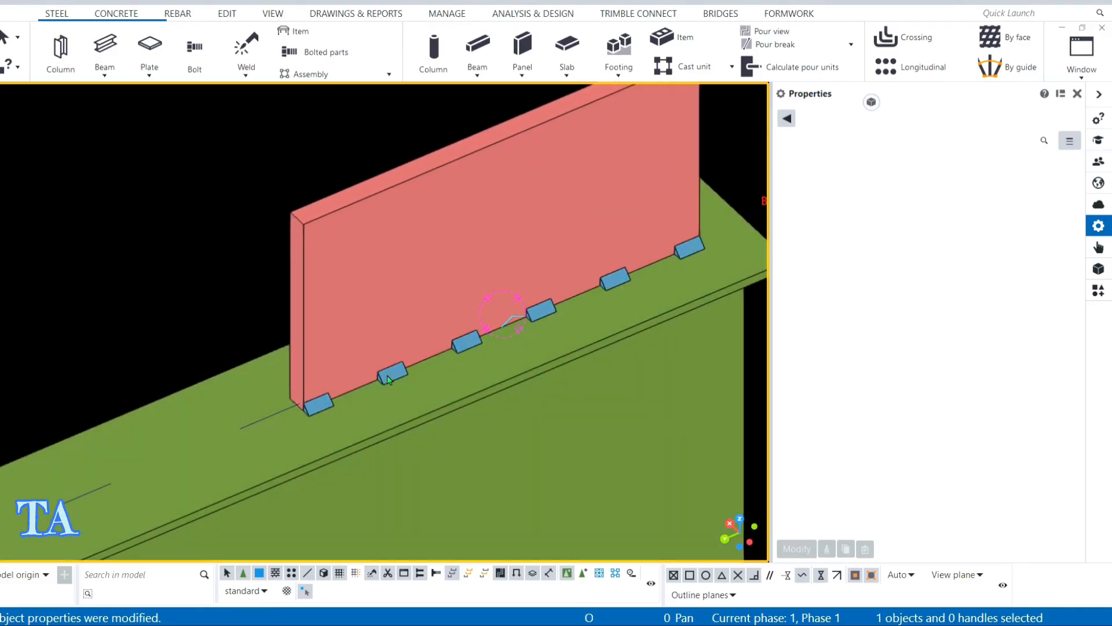
Measure the distance from the end of the first weld segment to the start of the second.
{"action": "left_click", "coordinate": [398, 375]}
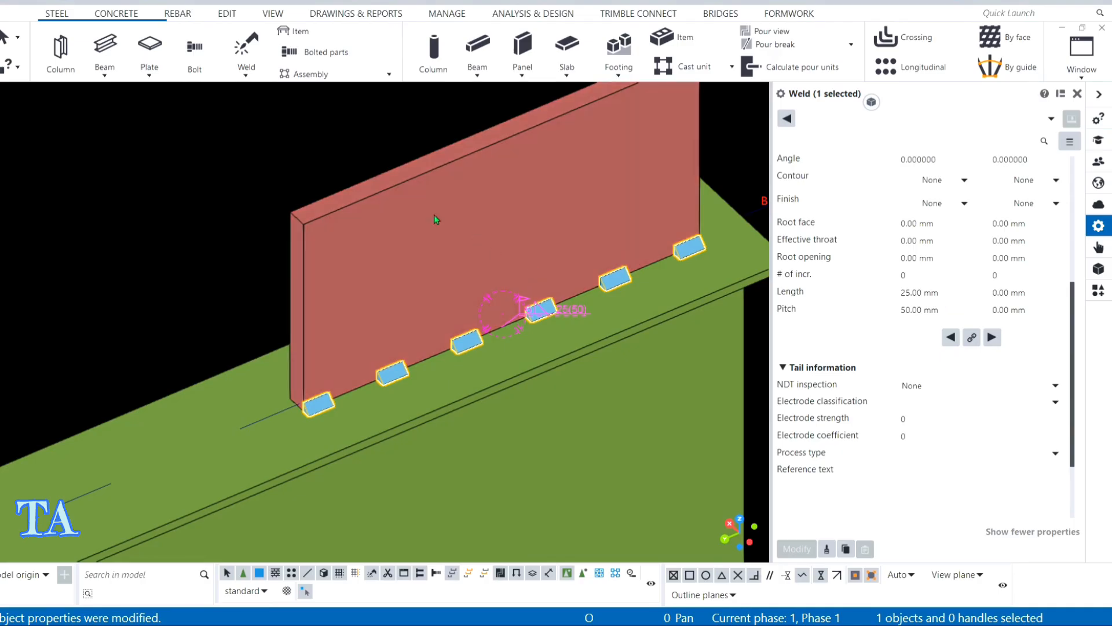
{"action": "left_click", "coordinate": [349, 159]}
{"action": "left_click", "coordinate": [227, 13]}
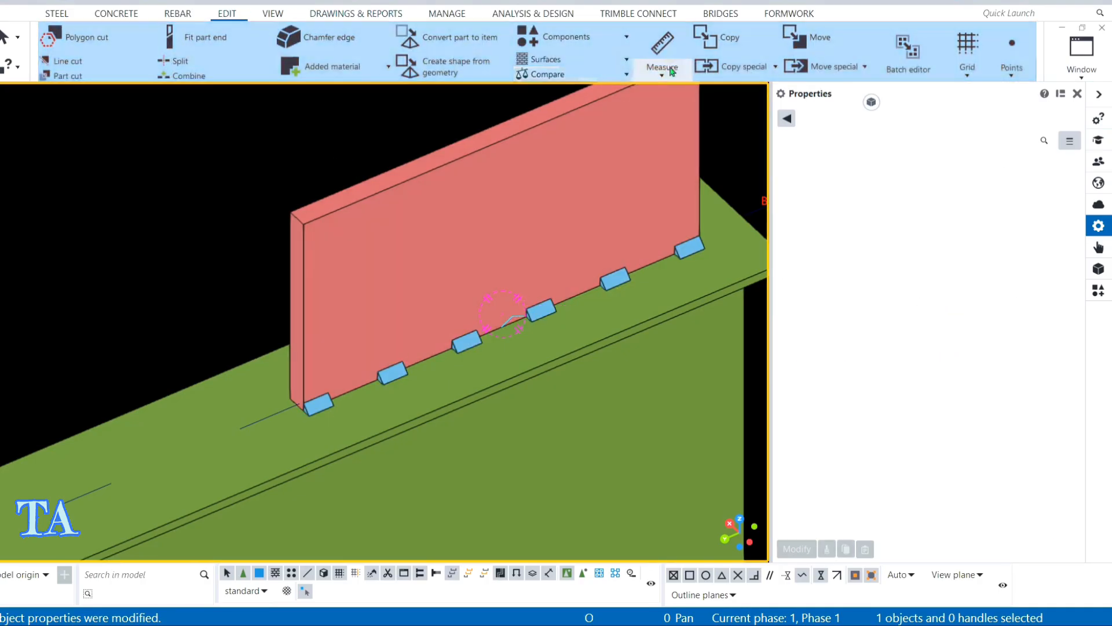
{"action": "left_click", "coordinate": [662, 69]}
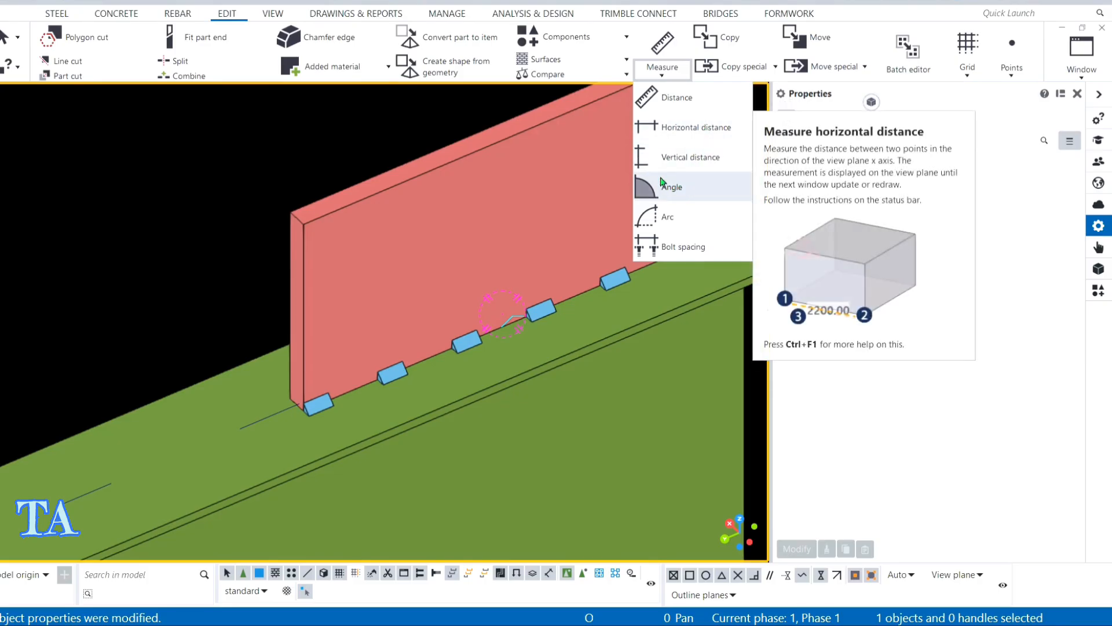
{"action": "left_click", "coordinate": [675, 98]}
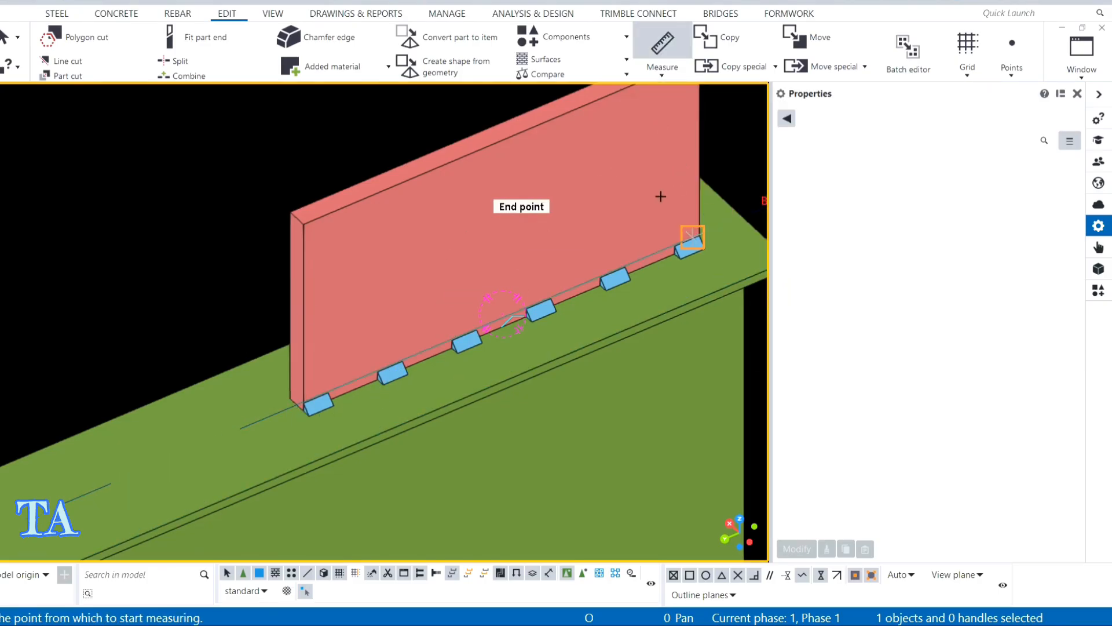
{"action": "scroll", "coordinate": [660, 196], "scroll_direction": "down", "scroll_amount": 2}
{"action": "scroll", "coordinate": [508, 315], "scroll_direction": "up", "scroll_amount": 6}
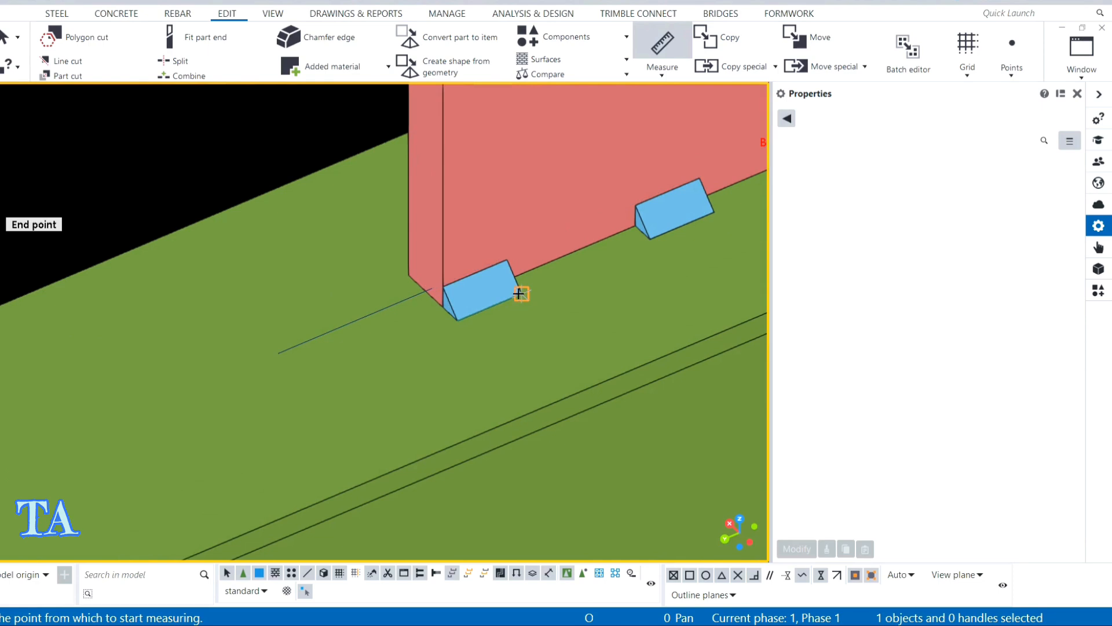
{"action": "left_click", "coordinate": [519, 294]}
{"action": "left_click", "coordinate": [692, 279]}
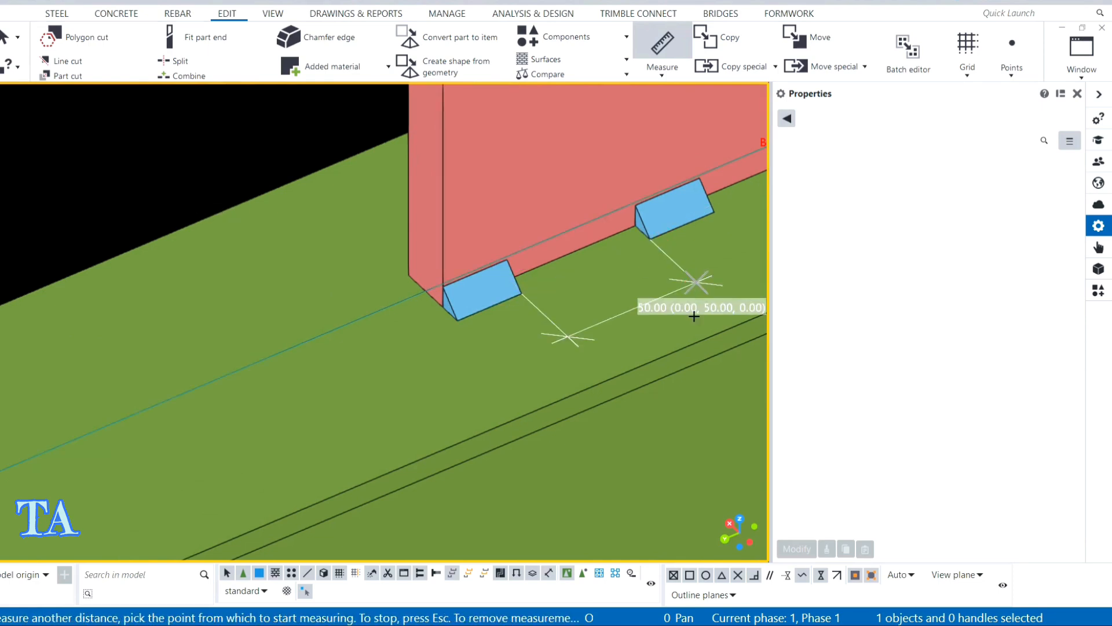
Measure the length of the first weld segment and end the measuring command.
{"action": "left_click", "coordinate": [457, 322]}
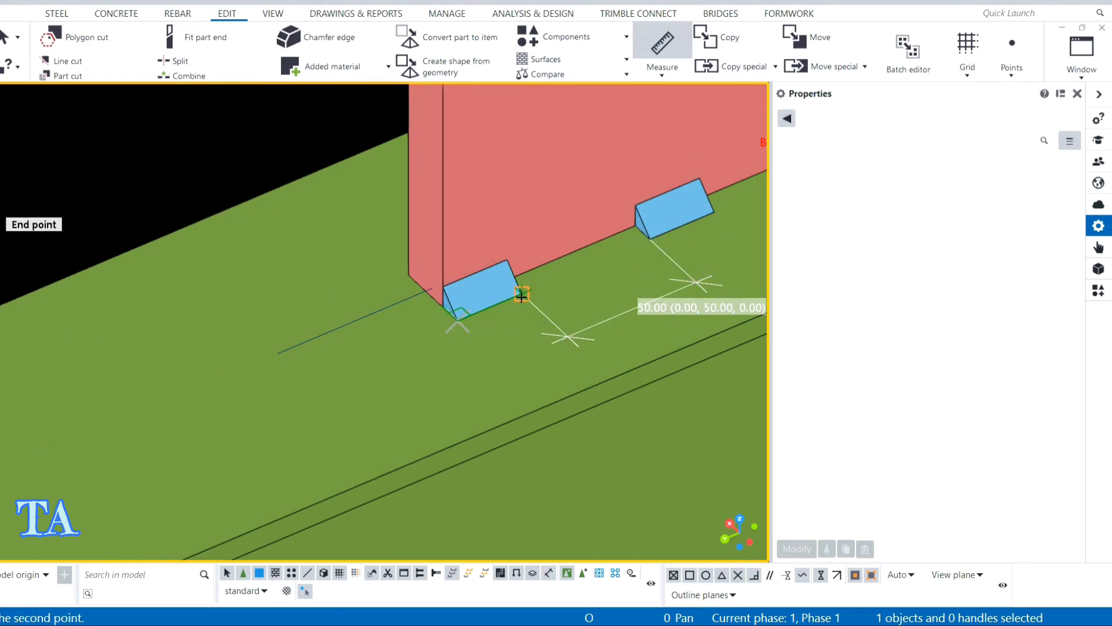
{"action": "left_click", "coordinate": [522, 295]}
{"action": "left_click", "coordinate": [564, 335]}
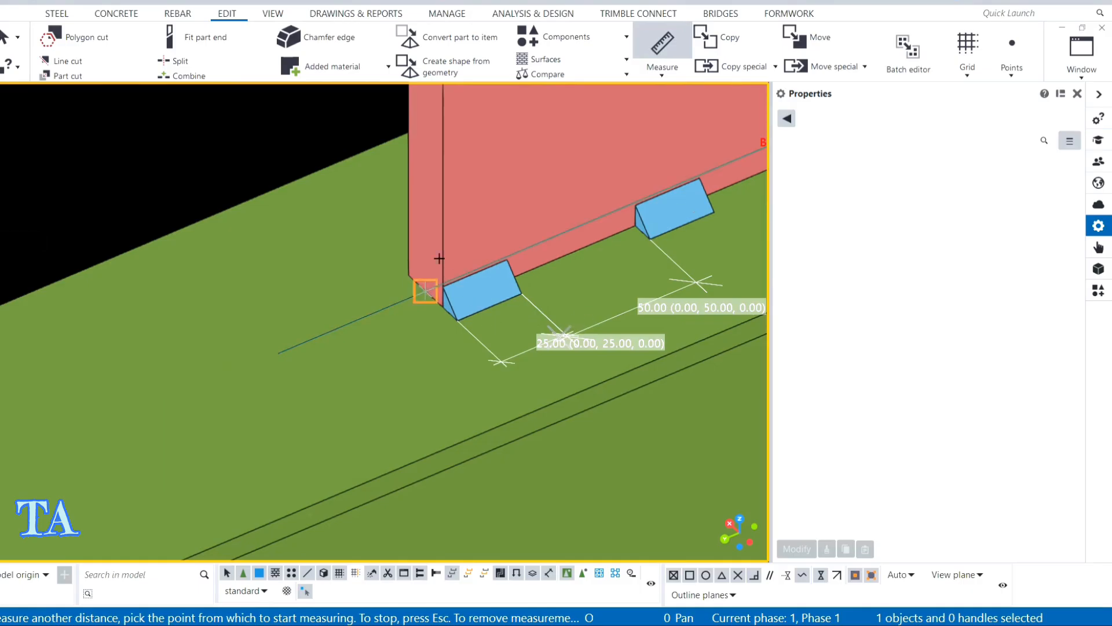
{"action": "right_click", "coordinate": [284, 140]}
{"action": "left_click", "coordinate": [330, 153]}
Set the intermittent weld's above-line number of increments to 3 and apply the modification.
{"action": "left_click", "coordinate": [470, 286]}
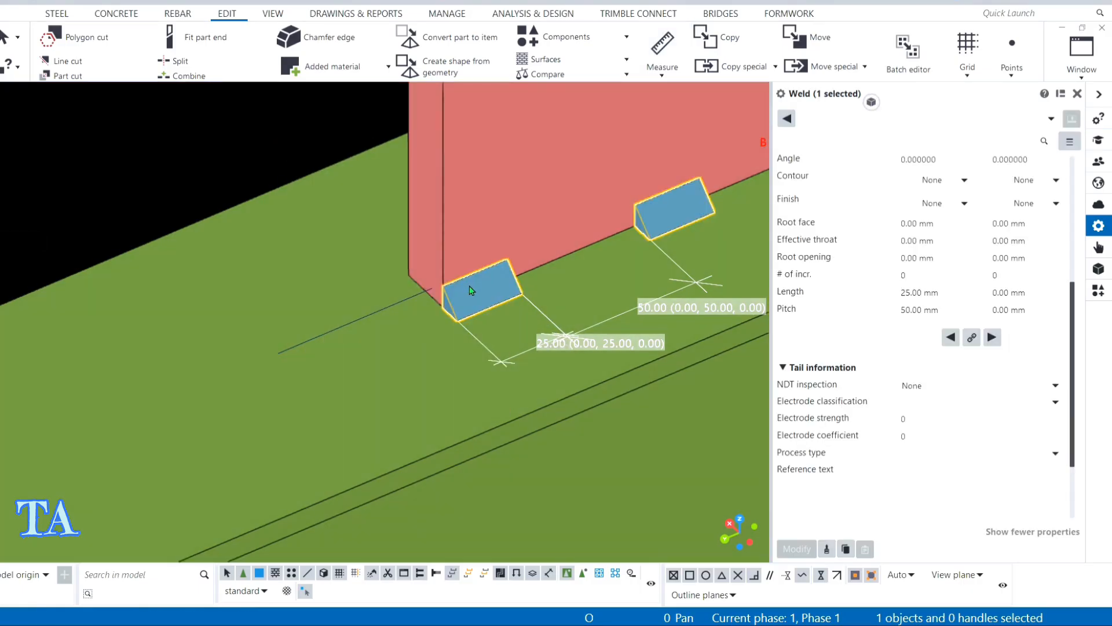
{"action": "left_click", "coordinate": [970, 309]}
{"action": "scroll", "coordinate": [453, 348], "scroll_direction": "down", "scroll_amount": 6}
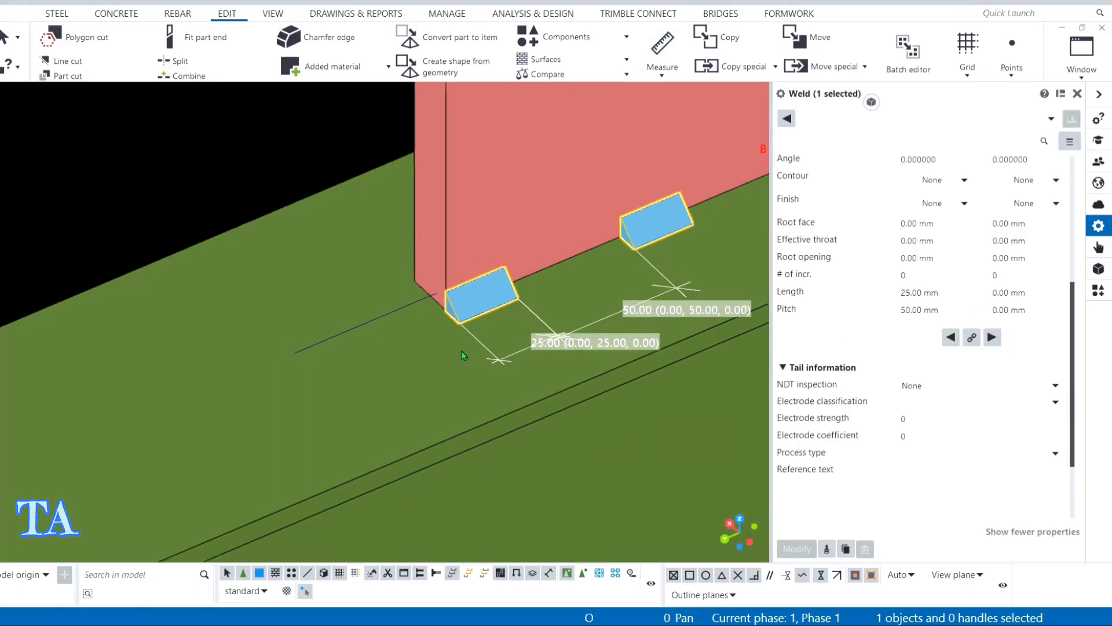
{"action": "scroll", "coordinate": [552, 290], "scroll_direction": "up", "scroll_amount": 2}
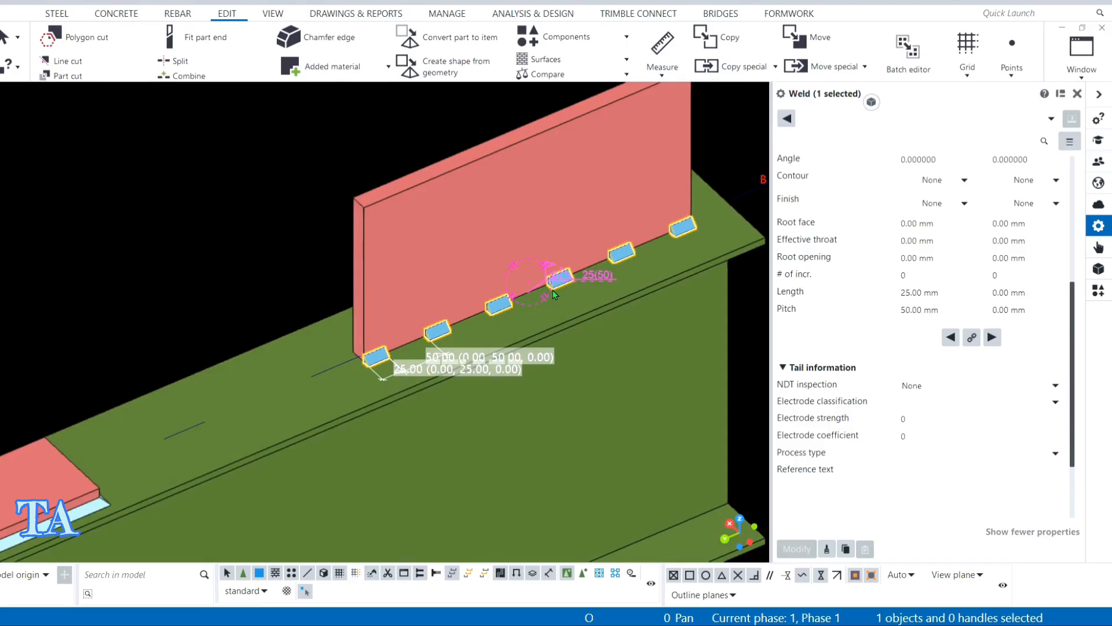
{"action": "middle_click_drag", "start_coordinate": [553, 297], "coordinate": [571, 258]}
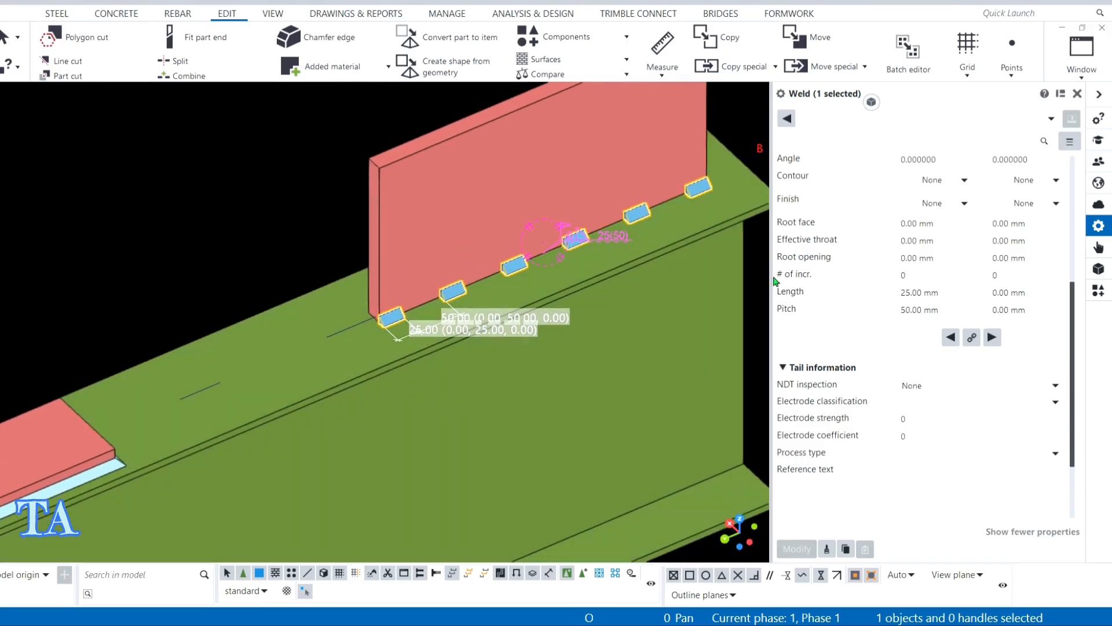
{"action": "left_click", "coordinate": [908, 273]}
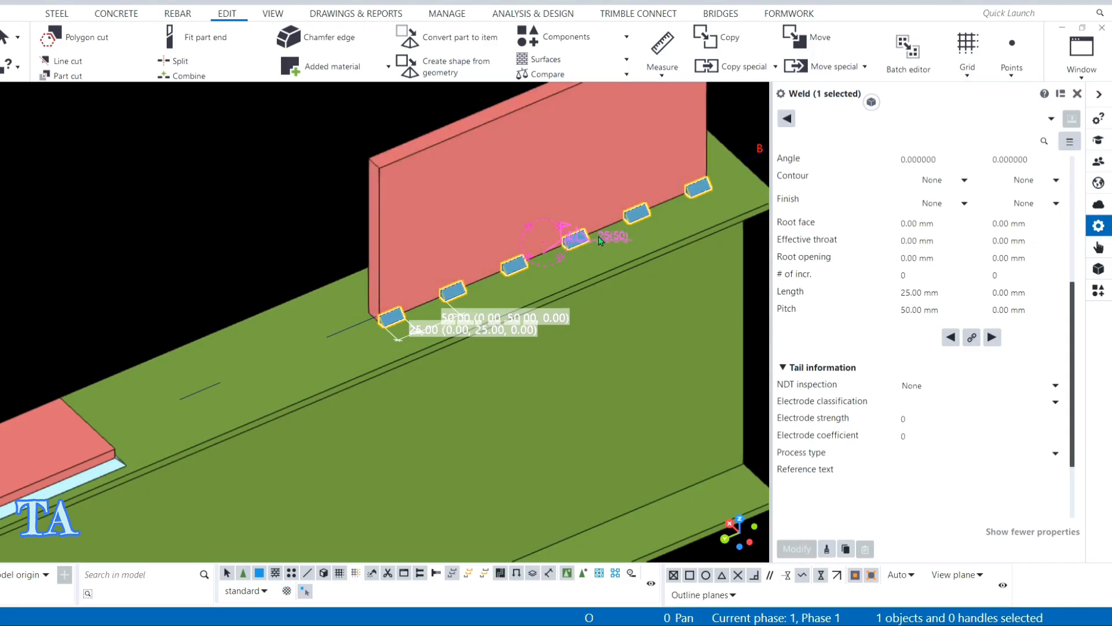
{"action": "scroll", "coordinate": [579, 252], "scroll_direction": "down", "scroll_amount": 2}
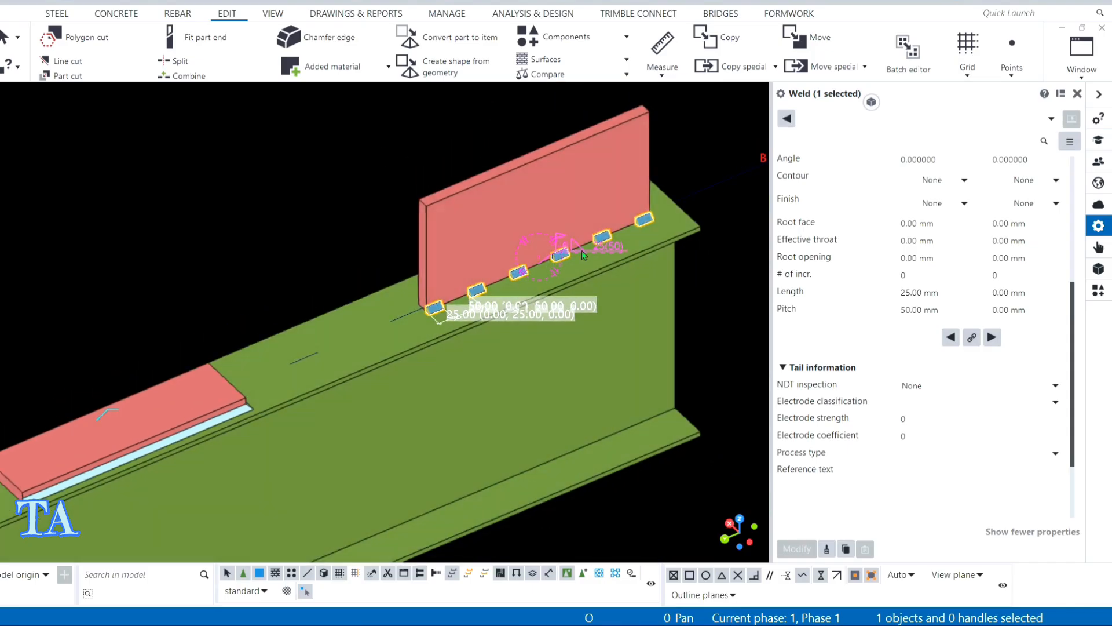
{"action": "scroll", "coordinate": [551, 253], "scroll_direction": "up", "scroll_amount": 2}
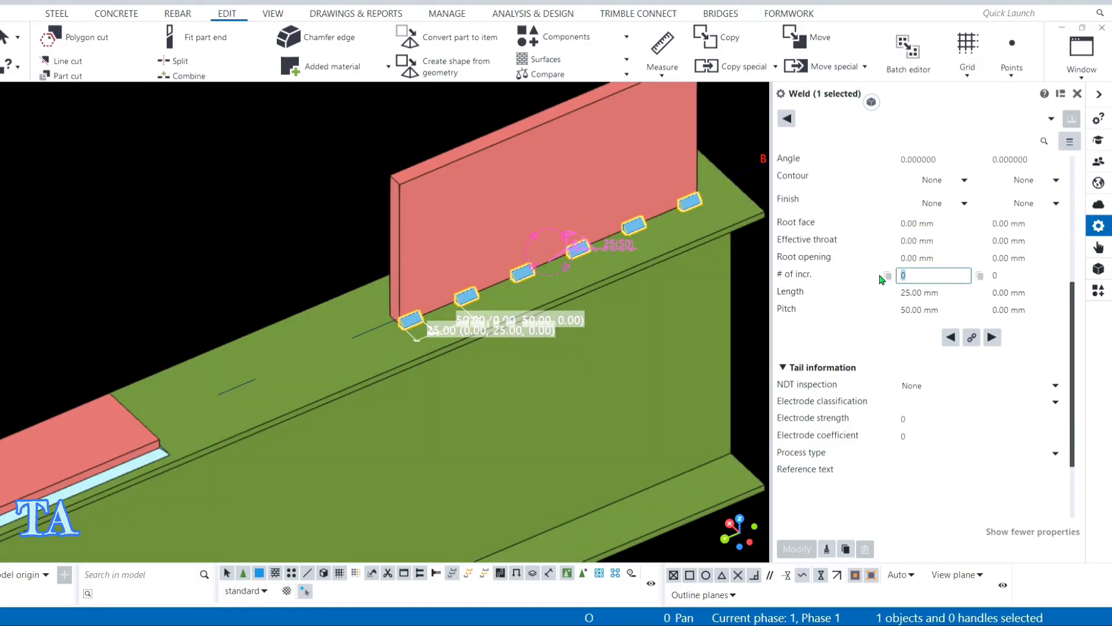
{"action": "type", "text": "3"}
{"action": "left_click", "coordinate": [797, 548]}
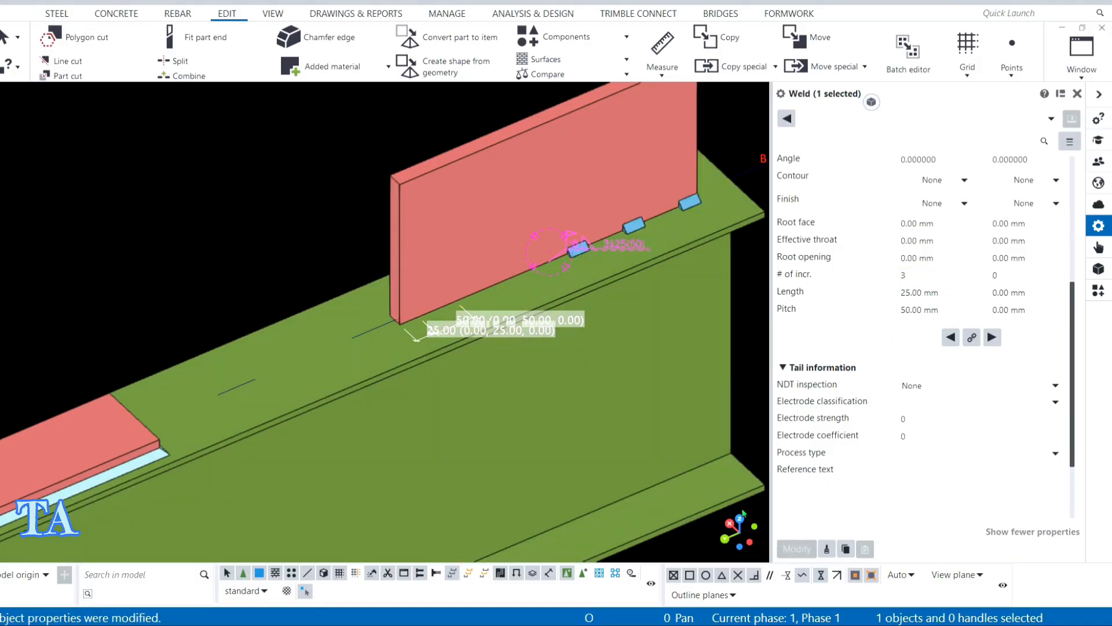
Set the intermittent weld's above-line number of increments to 4 and apply the modification.
{"action": "scroll", "coordinate": [605, 240], "scroll_direction": "up", "scroll_amount": 2}
{"action": "scroll", "coordinate": [606, 240], "scroll_direction": "down", "scroll_amount": 3}
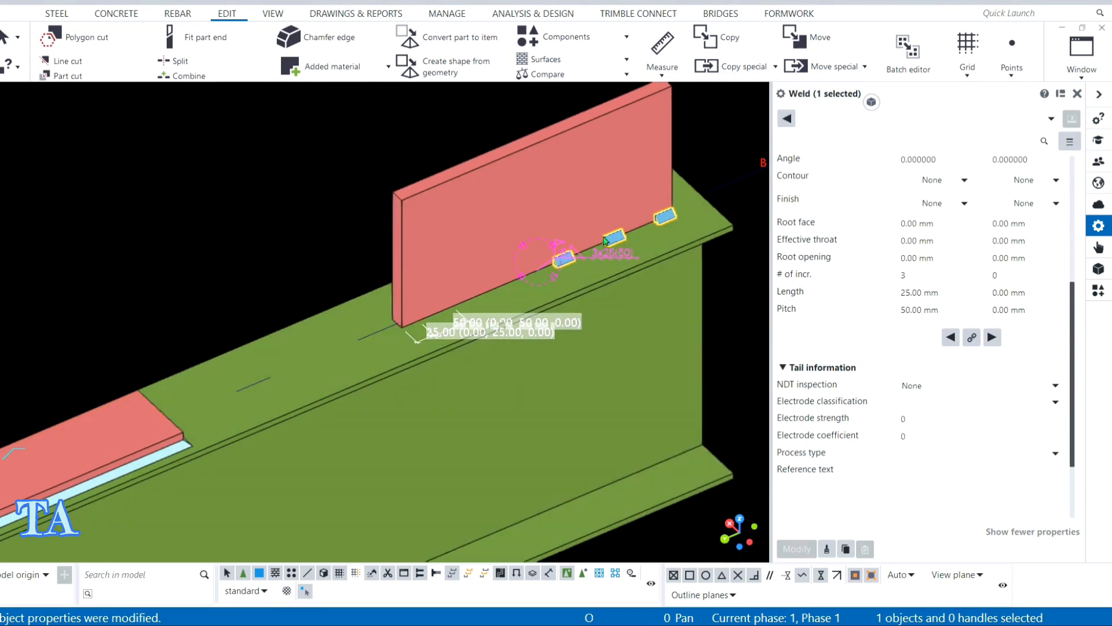
{"action": "type", "text": "4"}
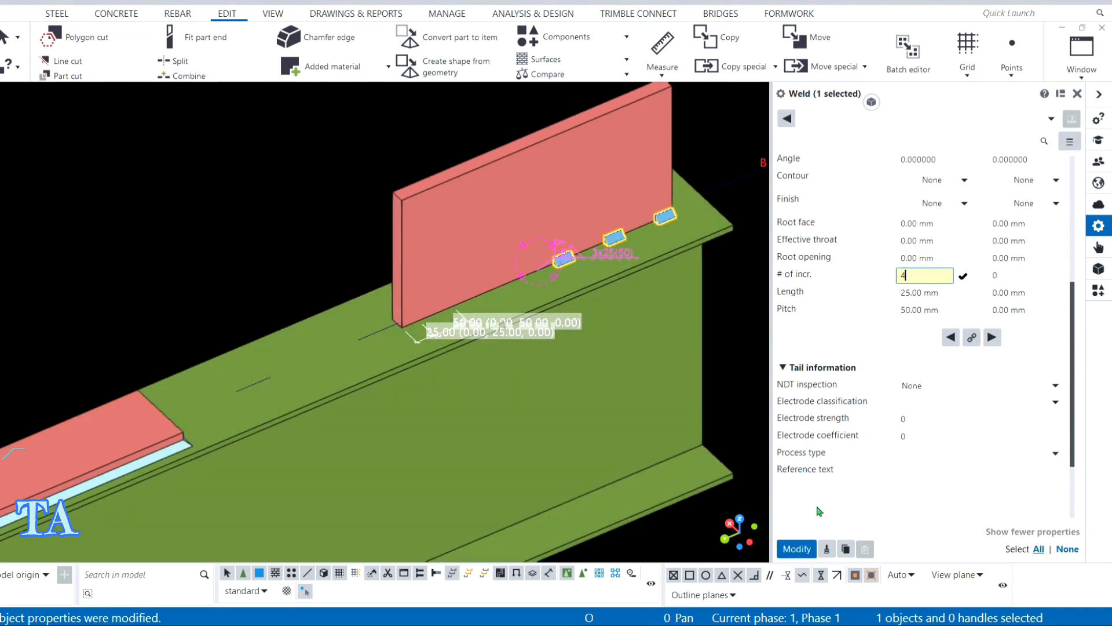
{"action": "left_click", "coordinate": [796, 548]}
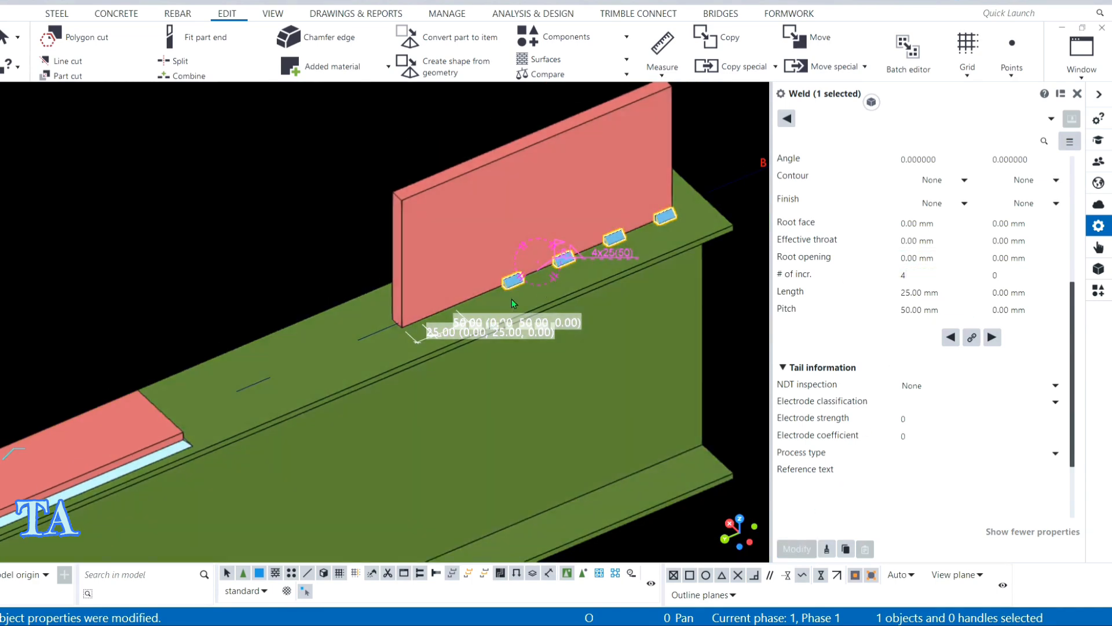
Set the selected weld's shape to Continuous.
{"action": "scroll", "coordinate": [951, 252], "scroll_direction": "up", "scroll_amount": 3}
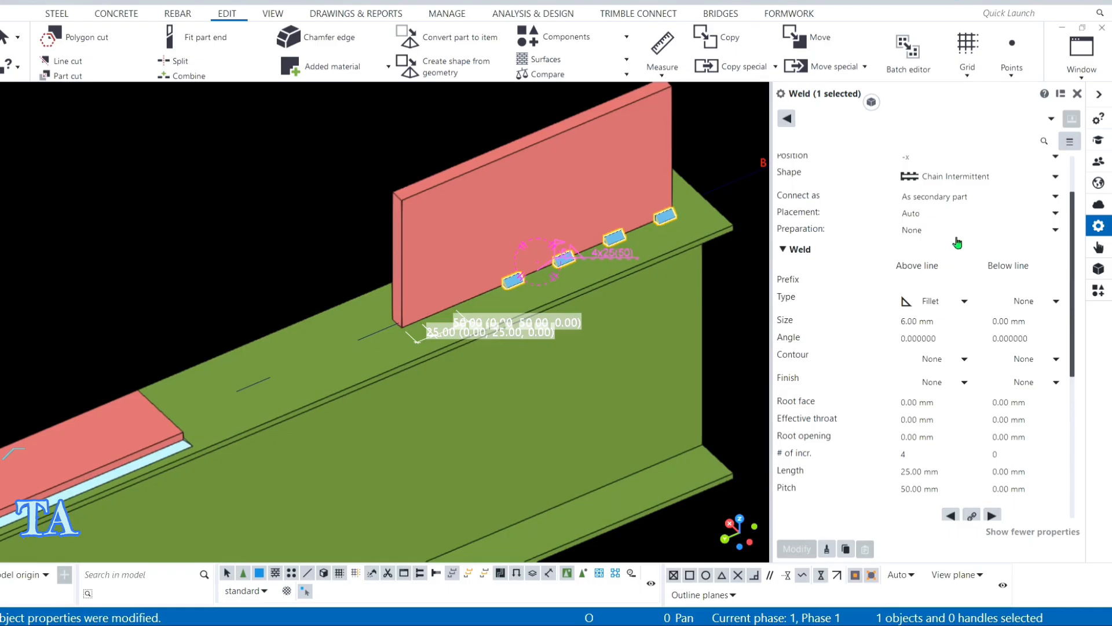
{"action": "scroll", "coordinate": [957, 242], "scroll_direction": "up", "scroll_amount": 2}
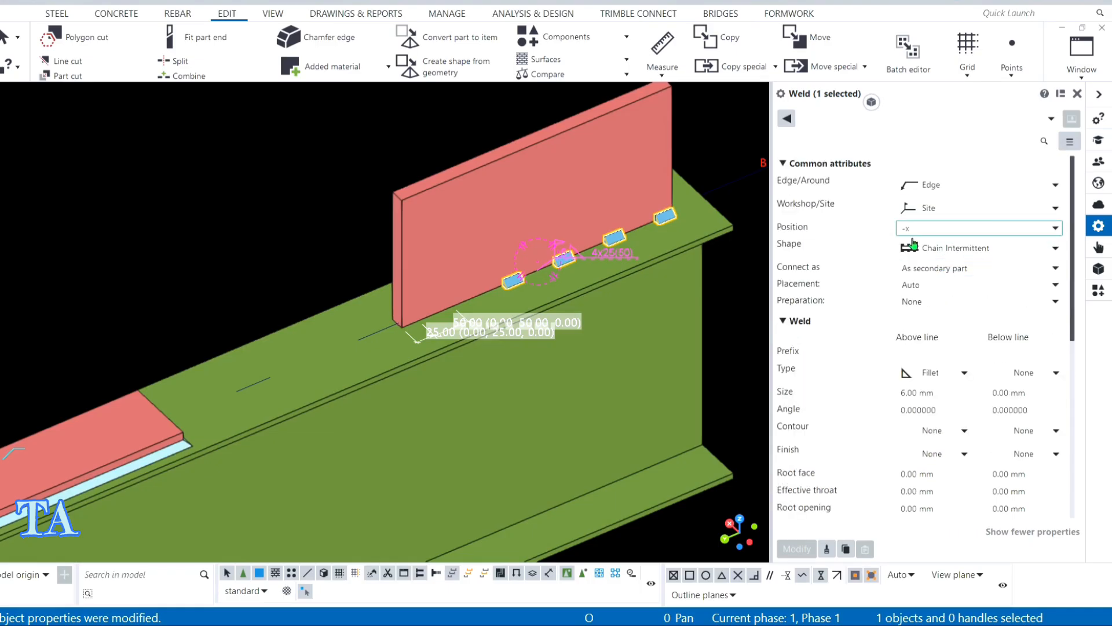
{"action": "left_click", "coordinate": [979, 248]}
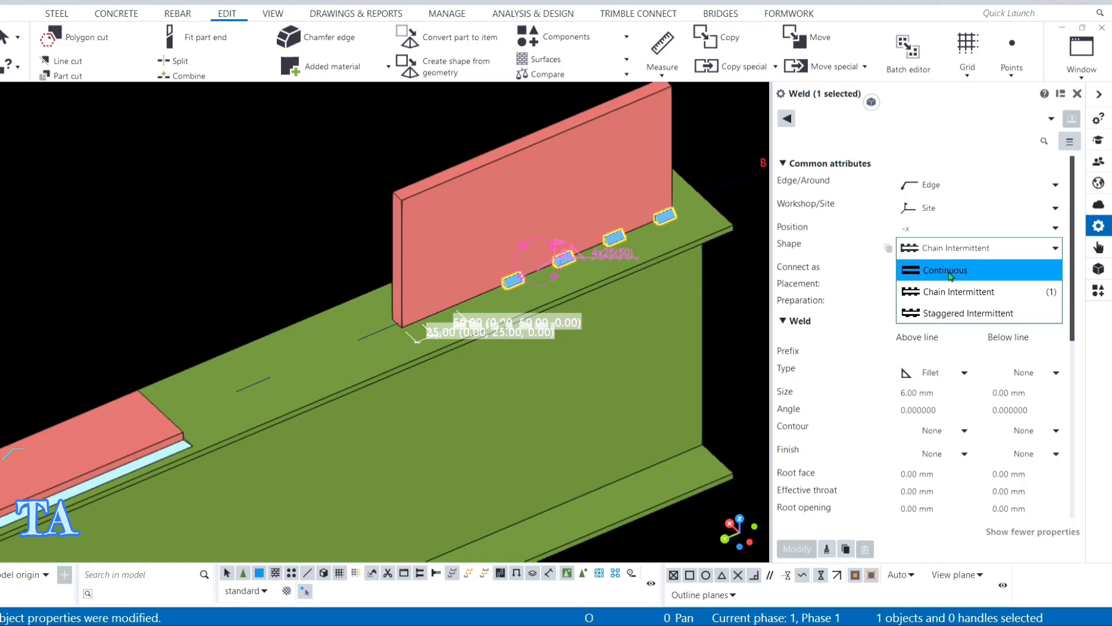
{"action": "left_click", "coordinate": [951, 274]}
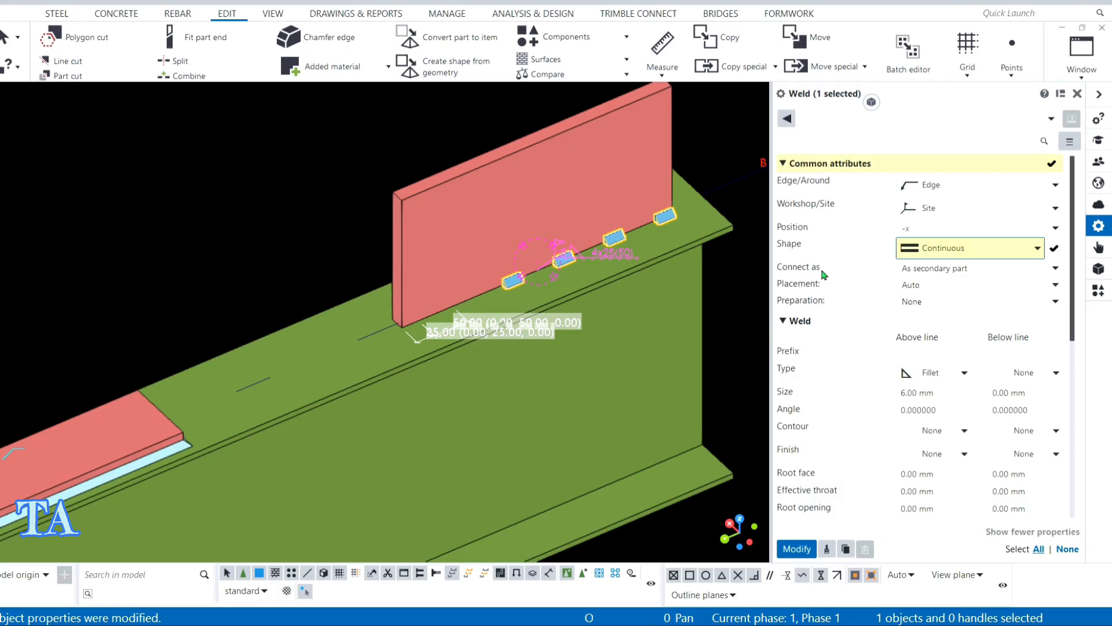
Review the weld's available options for Connect as, Placement and Preparation.
{"action": "left_click", "coordinate": [980, 271]}
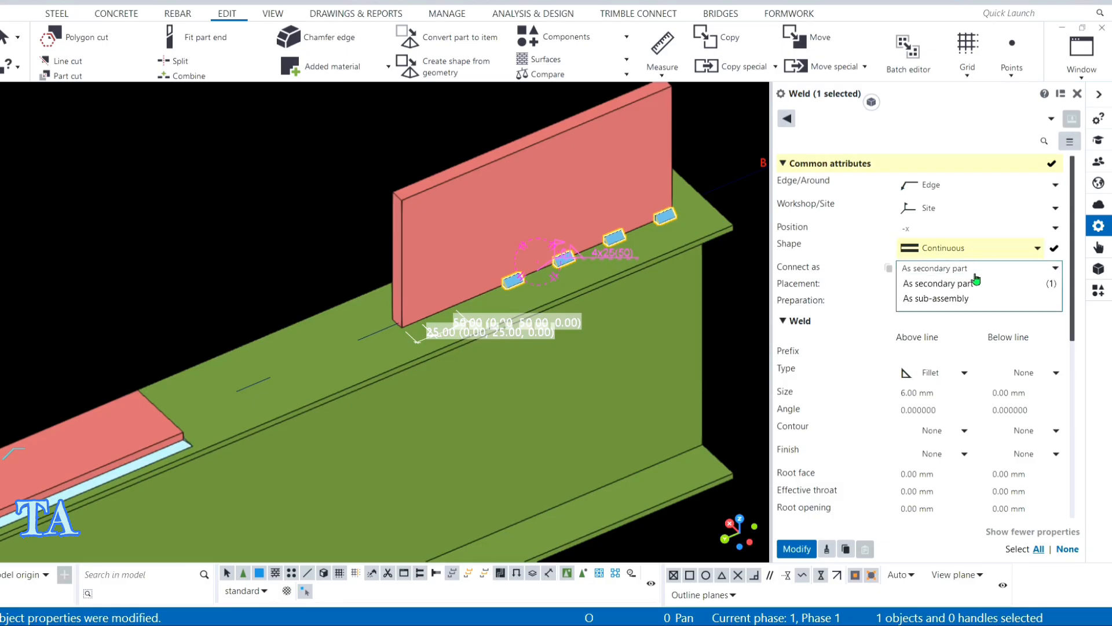
{"action": "left_click", "coordinate": [976, 282]}
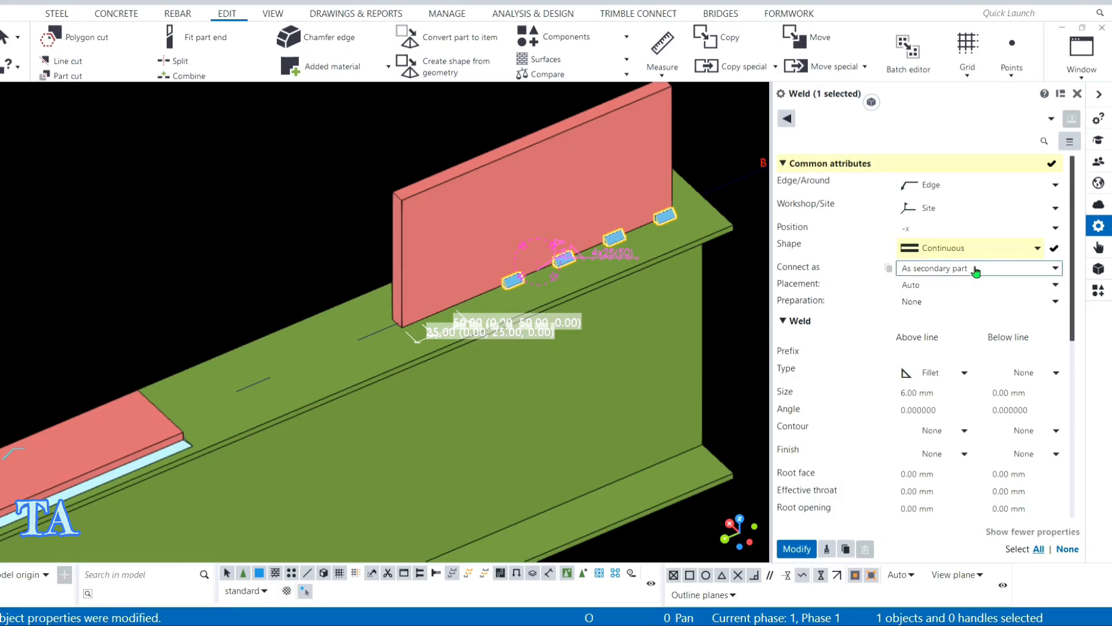
{"action": "left_click", "coordinate": [943, 288]}
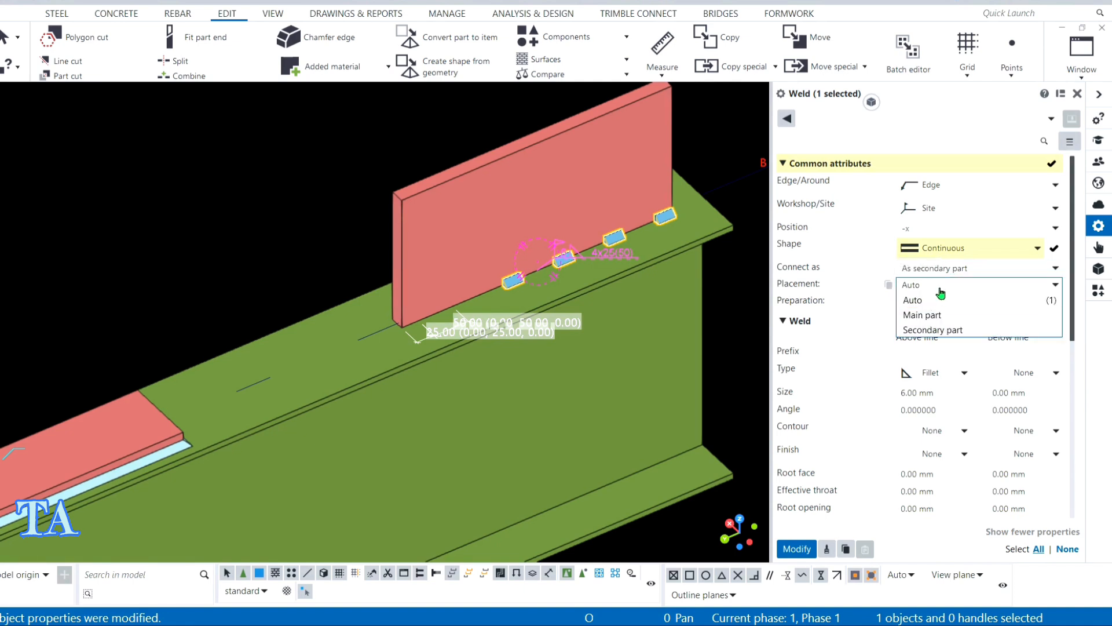
{"action": "left_click", "coordinate": [939, 289]}
{"action": "left_click", "coordinate": [951, 305]}
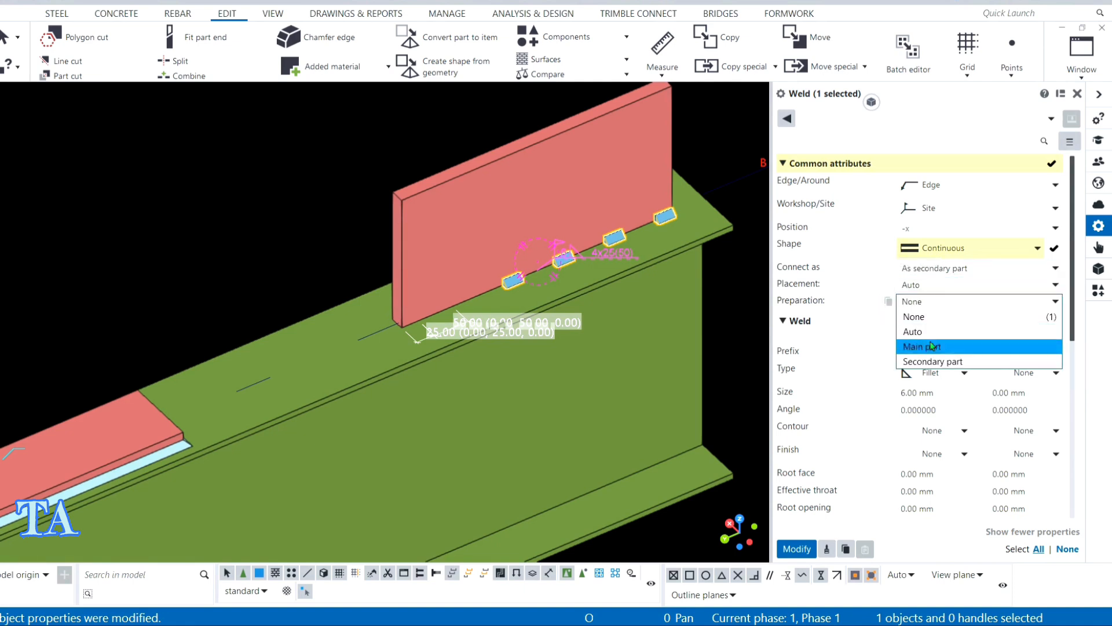
{"action": "left_click", "coordinate": [937, 304]}
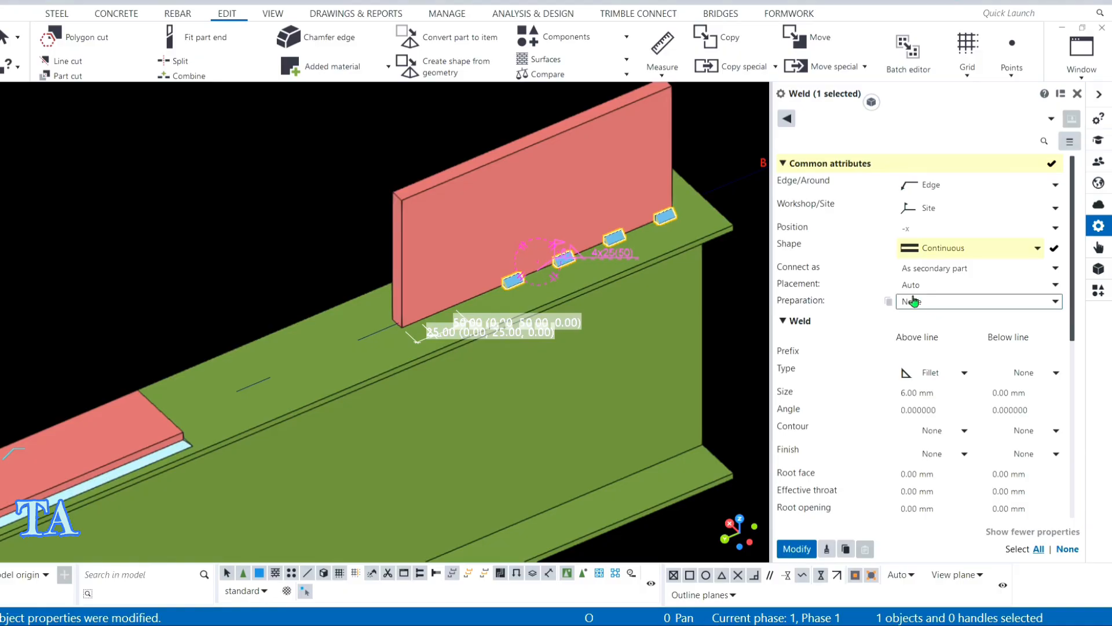
{"action": "scroll", "coordinate": [879, 271], "scroll_direction": "down", "scroll_amount": 1}
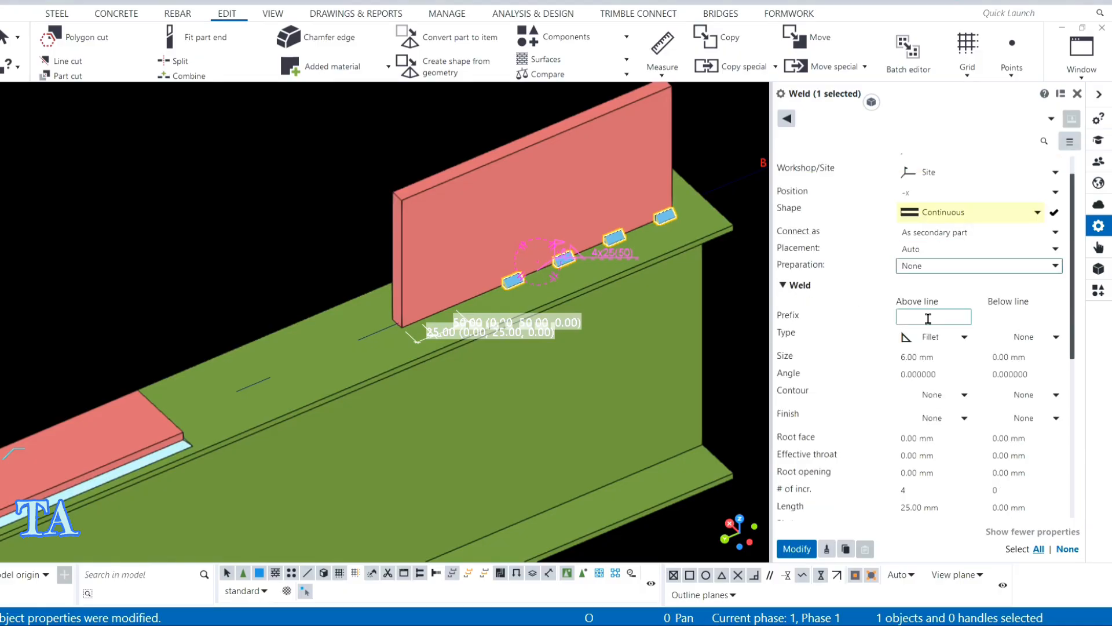
{"action": "scroll", "coordinate": [921, 343], "scroll_direction": "down", "scroll_amount": 1}
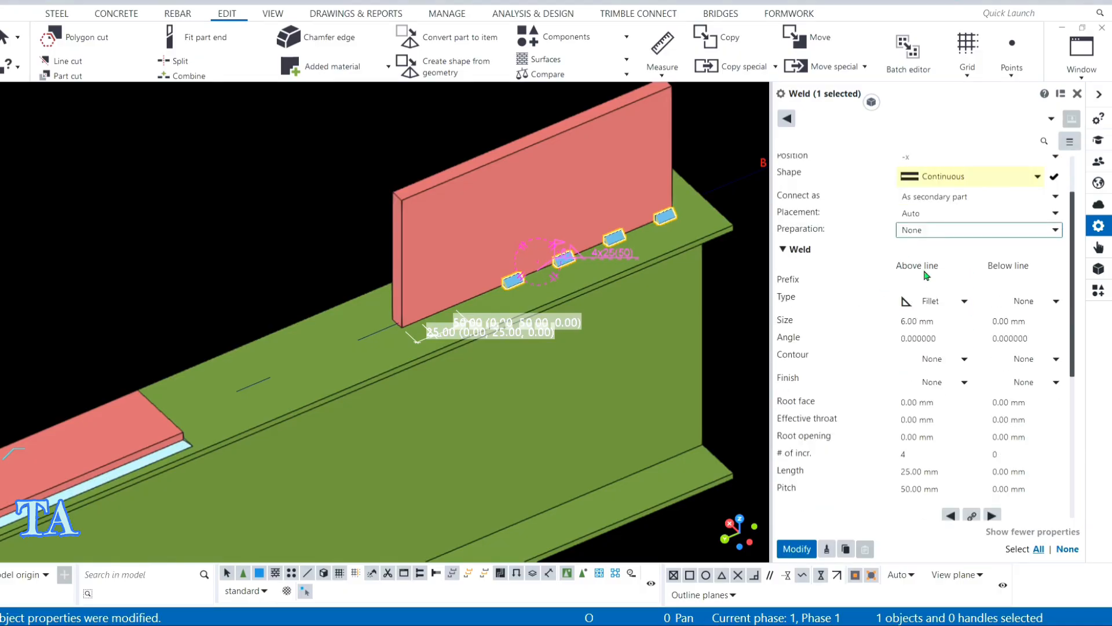
Set the weld to Around with a Continuous shape and apply the modification.
{"action": "scroll", "coordinate": [572, 259], "scroll_direction": "up", "scroll_amount": 2}
{"action": "scroll", "coordinate": [572, 259], "scroll_direction": "up", "scroll_amount": 2}
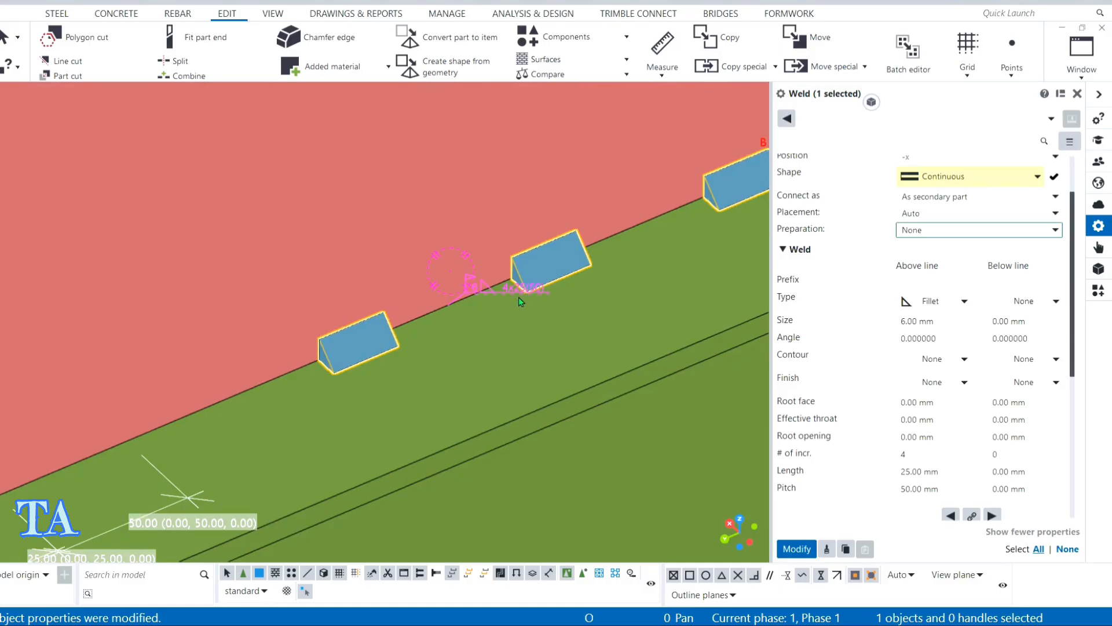
{"action": "scroll", "coordinate": [519, 301], "scroll_direction": "up", "scroll_amount": 2}
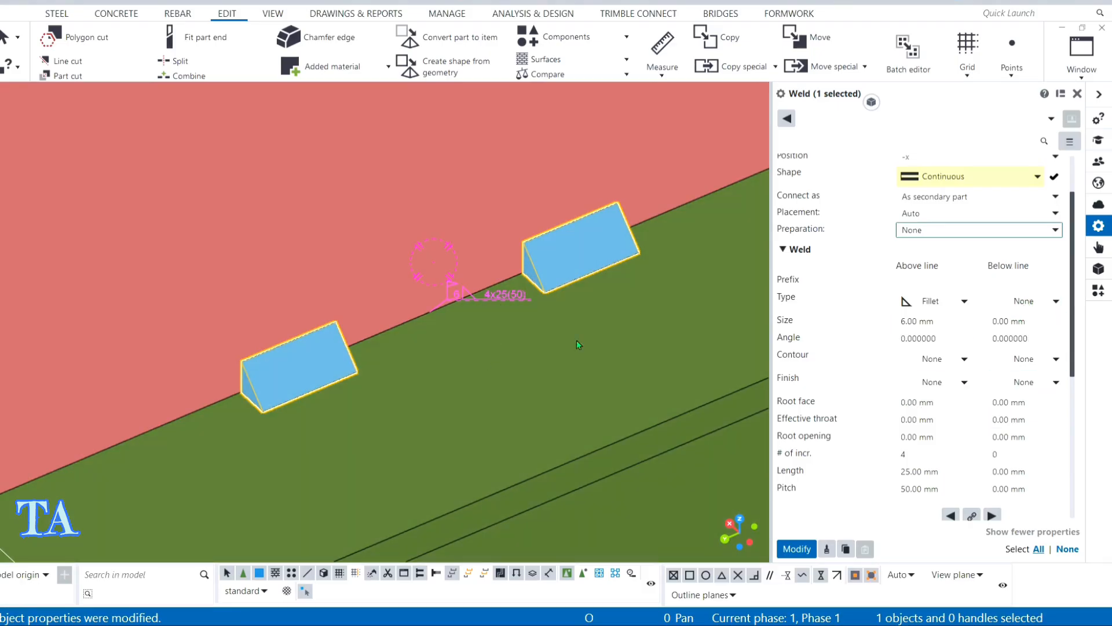
{"action": "scroll", "coordinate": [427, 306], "scroll_direction": "up", "scroll_amount": 3}
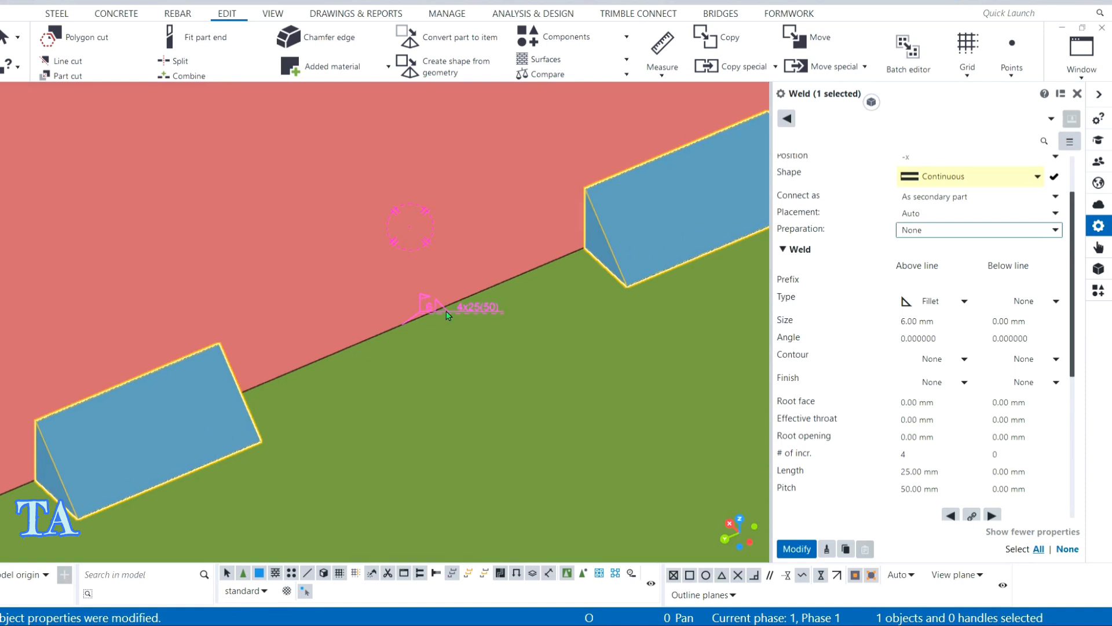
{"action": "scroll", "coordinate": [432, 308], "scroll_direction": "down", "scroll_amount": 3}
{"action": "scroll", "coordinate": [954, 280], "scroll_direction": "up", "scroll_amount": 2}
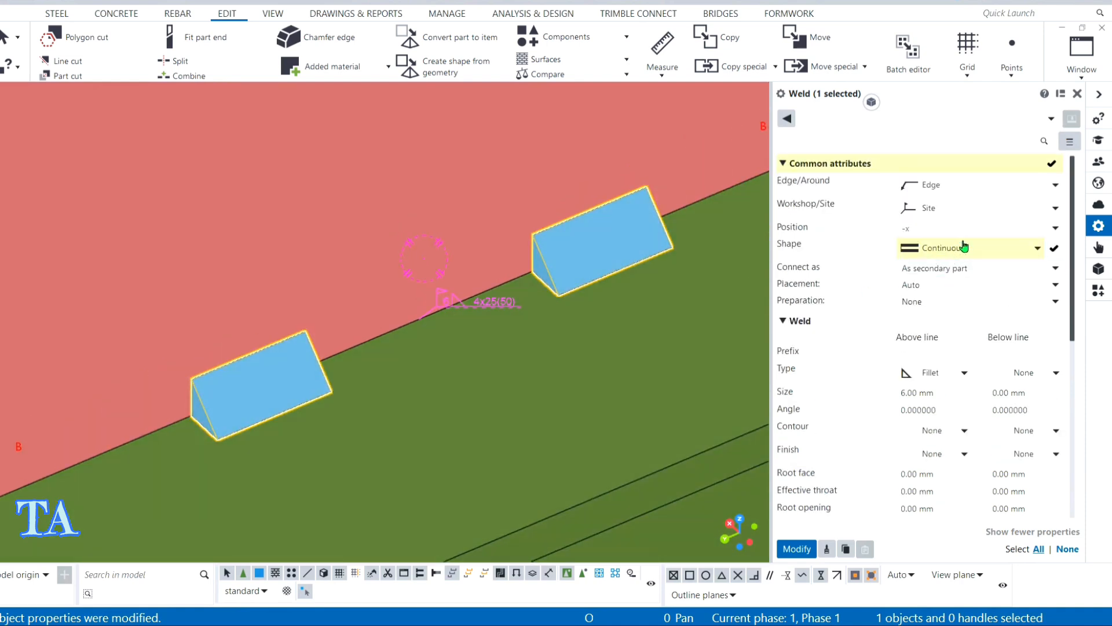
{"action": "left_click", "coordinate": [945, 248]}
{"action": "left_click", "coordinate": [943, 271]}
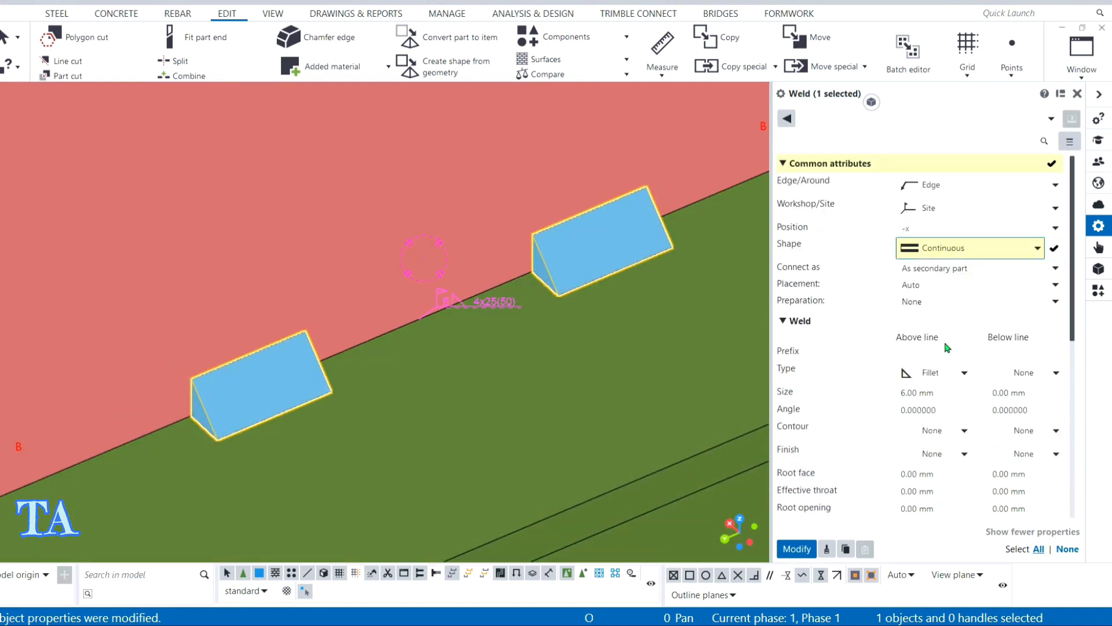
{"action": "left_click", "coordinate": [963, 184]}
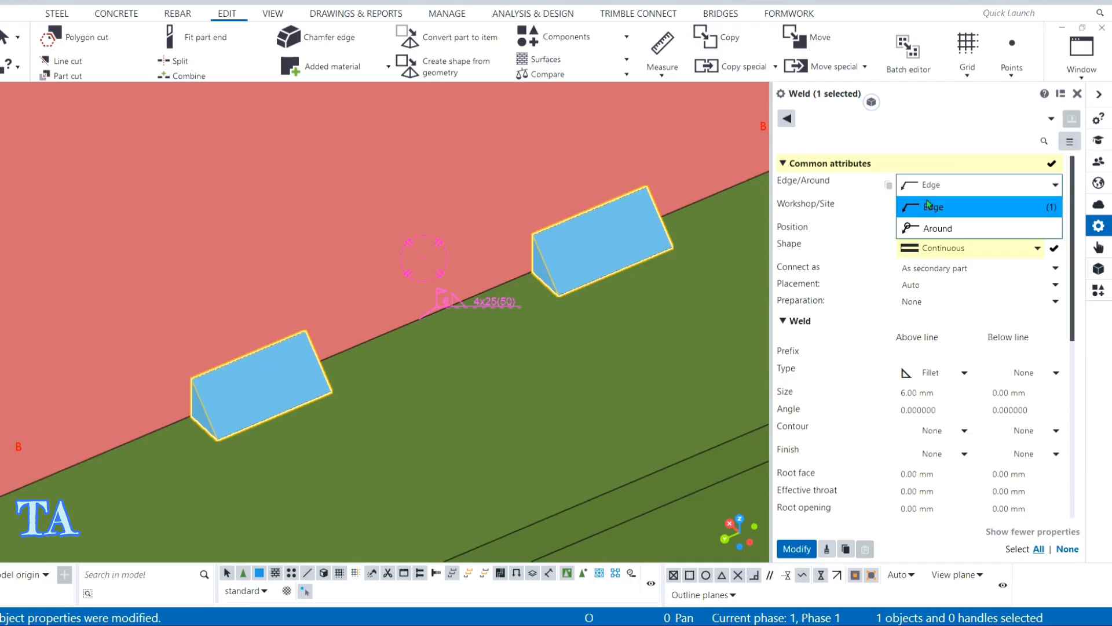
{"action": "left_click", "coordinate": [933, 227]}
{"action": "left_click", "coordinate": [793, 551]}
{"action": "scroll", "coordinate": [534, 291], "scroll_direction": "down", "scroll_amount": 2}
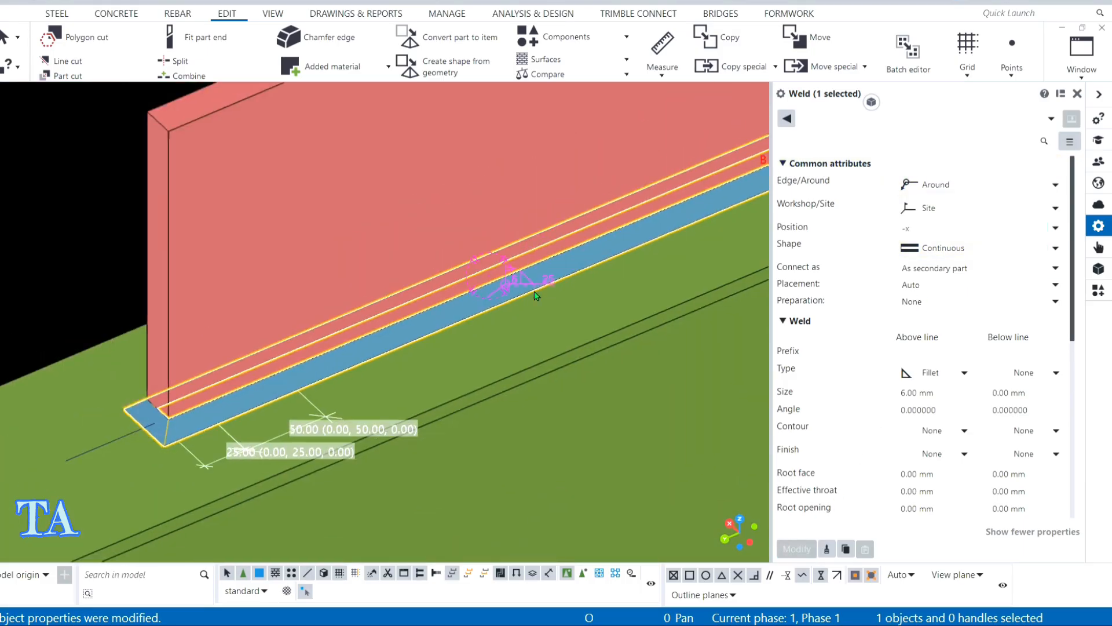
Set the Fillet weld's above-line size to 8 mm and apply the modification.
{"action": "scroll", "coordinate": [604, 291], "scroll_direction": "up", "scroll_amount": 4}
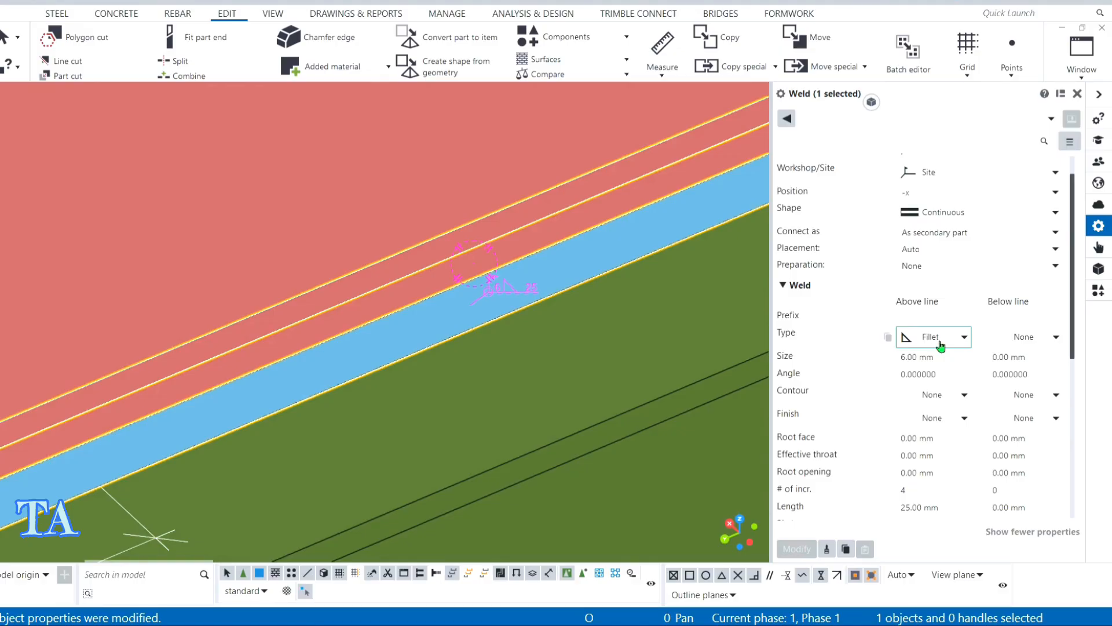
{"action": "left_click", "coordinate": [939, 337]}
{"action": "left_click", "coordinate": [941, 345]}
{"action": "left_click", "coordinate": [943, 357]}
{"action": "type", "text": "8"}
{"action": "left_click", "coordinate": [797, 549]}
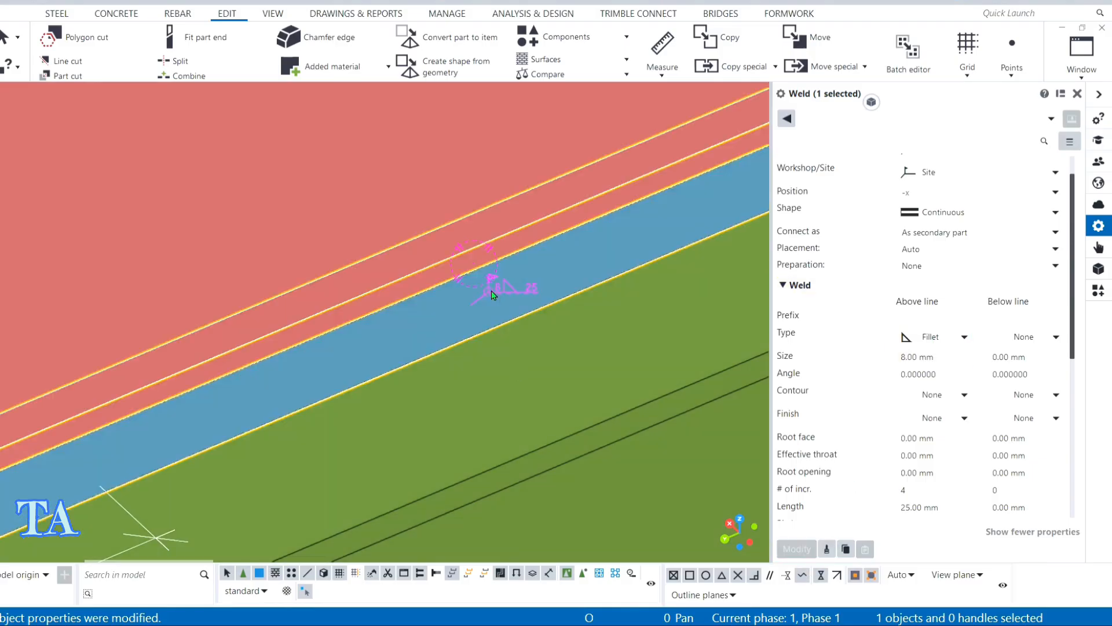
{"action": "scroll", "coordinate": [491, 295], "scroll_direction": "up", "scroll_amount": 3}
{"action": "scroll", "coordinate": [561, 295], "scroll_direction": "down", "scroll_amount": 6}
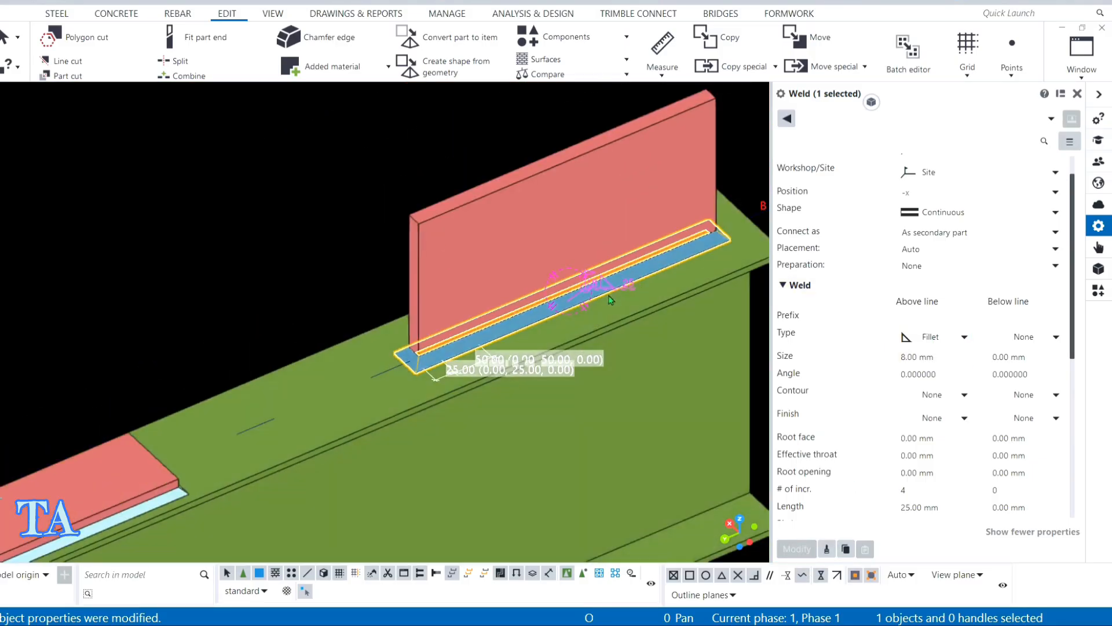
Look through the full list of weld types available for the above-line side.
{"action": "left_click", "coordinate": [941, 337]}
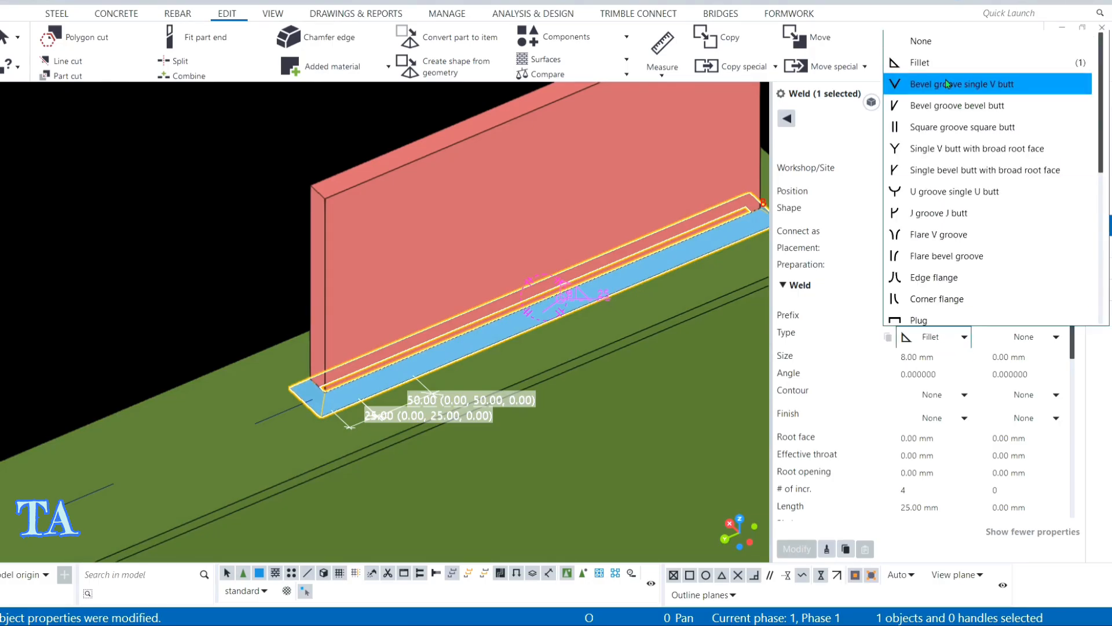
{"action": "scroll", "coordinate": [945, 82], "scroll_direction": "down", "scroll_amount": 5}
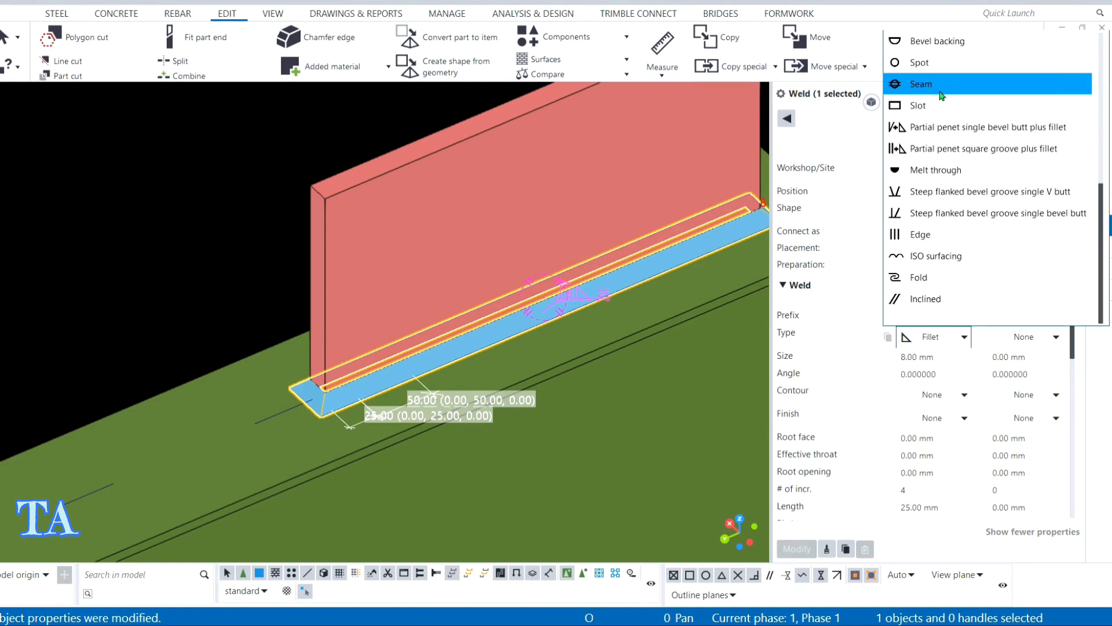
{"action": "scroll", "coordinate": [927, 298], "scroll_direction": "up", "scroll_amount": 5}
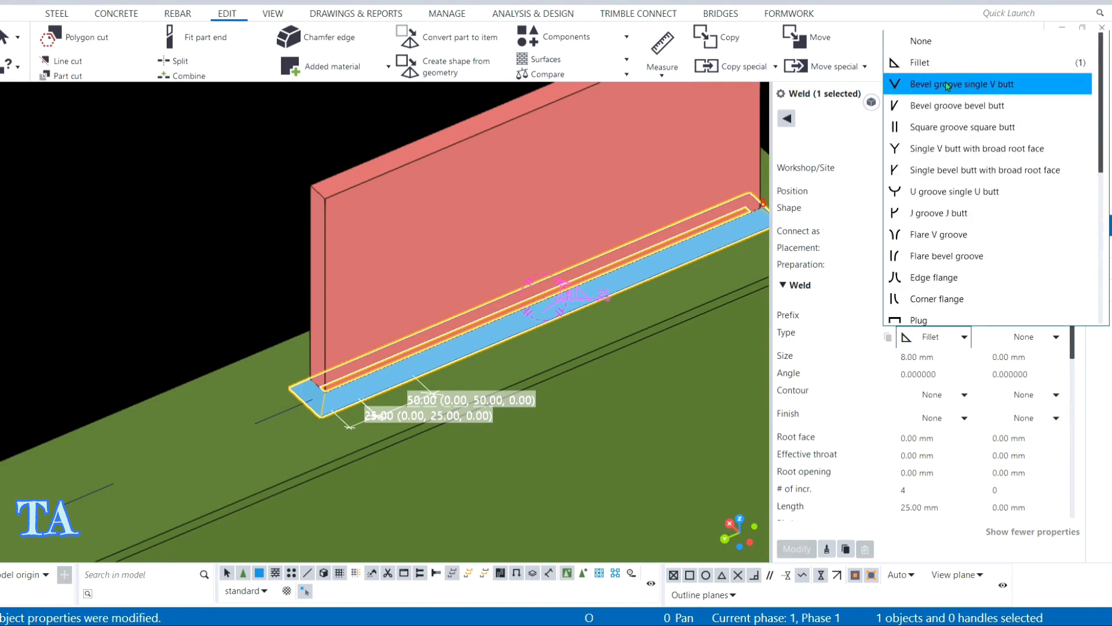
{"action": "scroll", "coordinate": [933, 46], "scroll_direction": "down", "scroll_amount": 5}
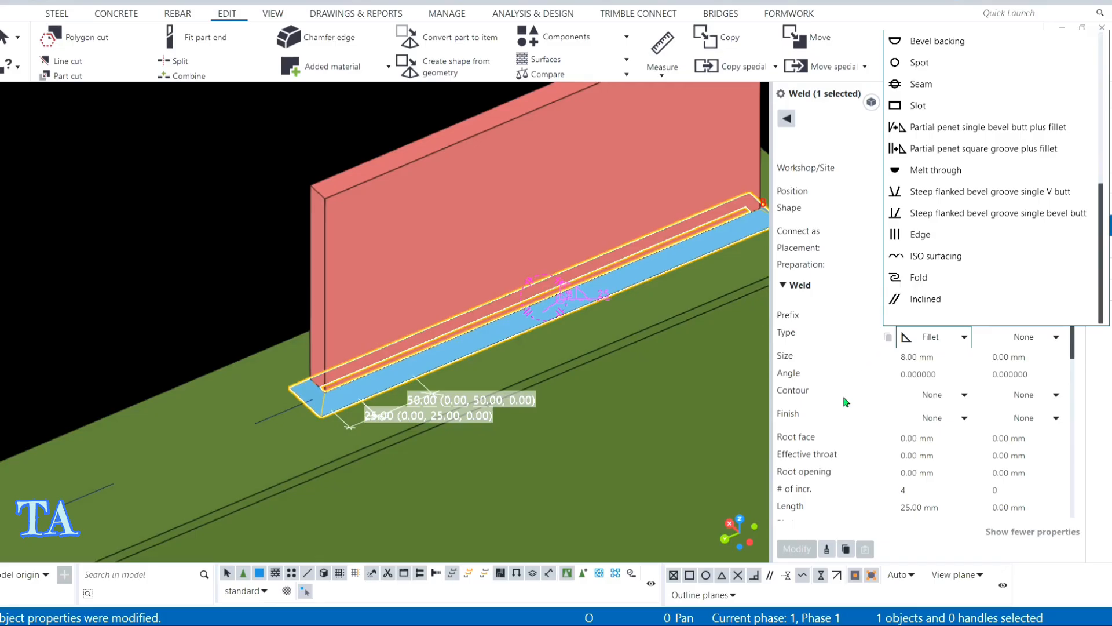
{"action": "left_click", "coordinate": [866, 399]}
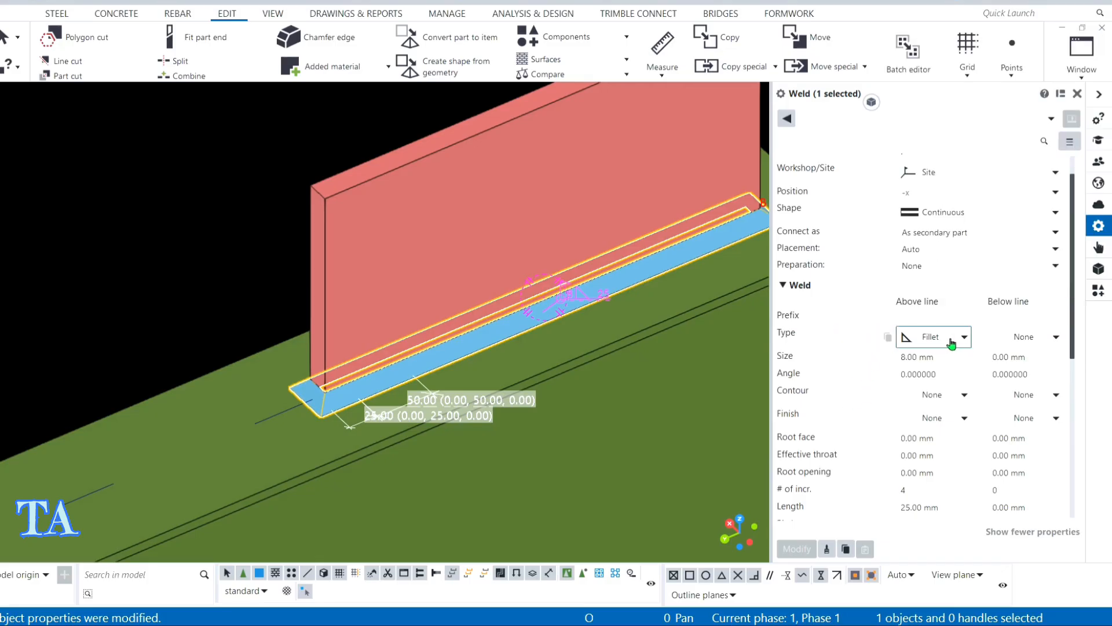
{"action": "left_click_drag", "start_coordinate": [948, 355], "coordinate": [911, 359]}
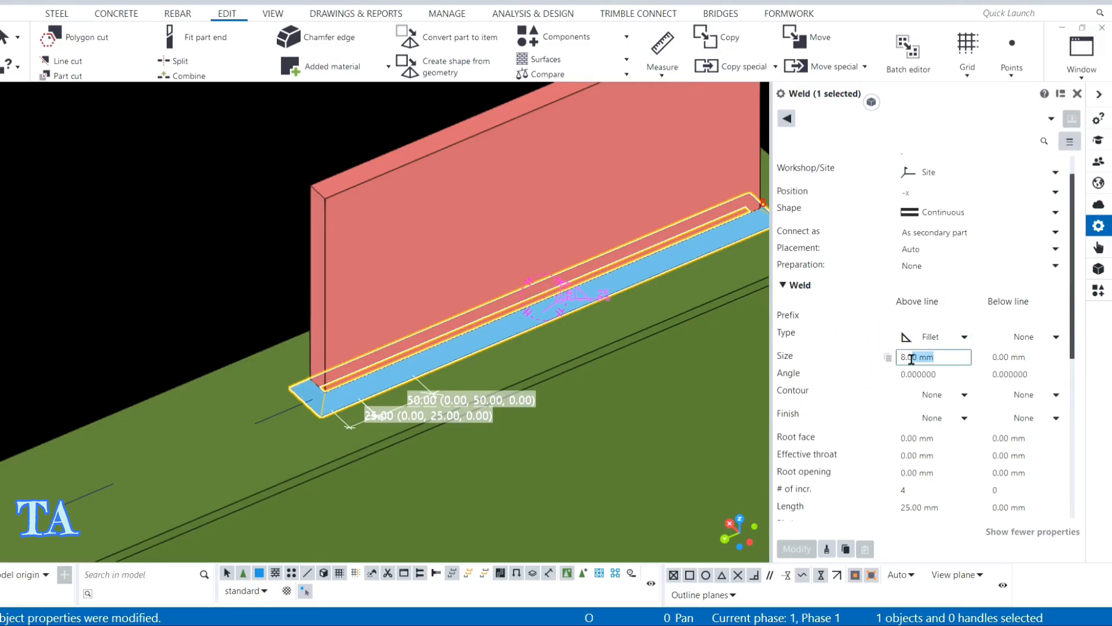
{"action": "key", "text": "Tab"}
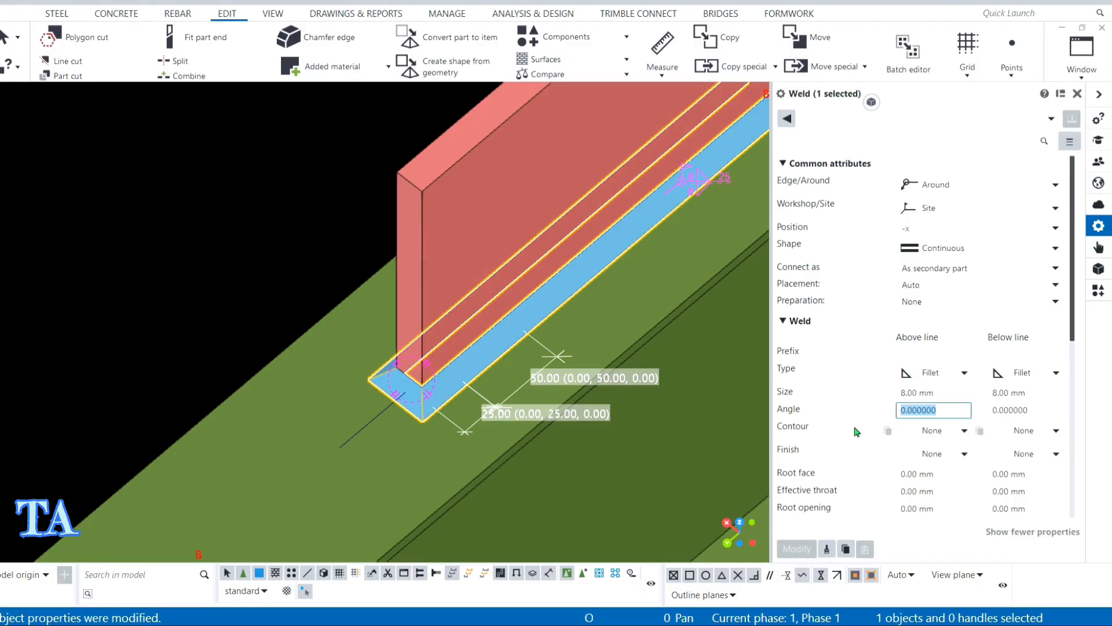
Change the above-line weld type to Bevel groove single V butt and apply the modification.
{"action": "left_click", "coordinate": [948, 376]}
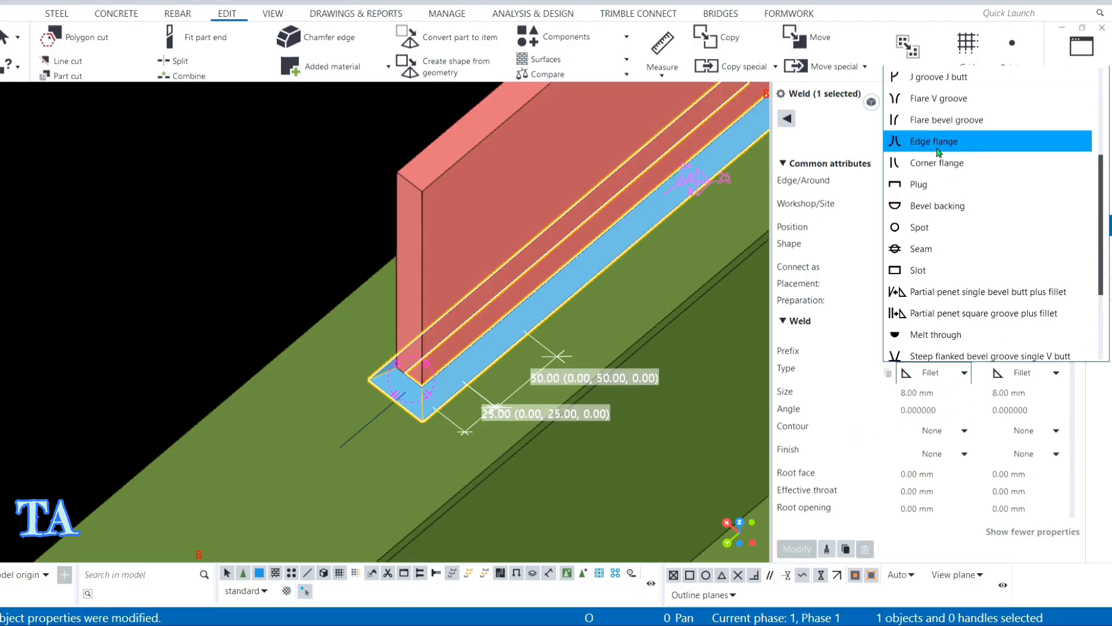
{"action": "scroll", "coordinate": [942, 116], "scroll_direction": "up", "scroll_amount": 3}
{"action": "left_click", "coordinate": [936, 121]}
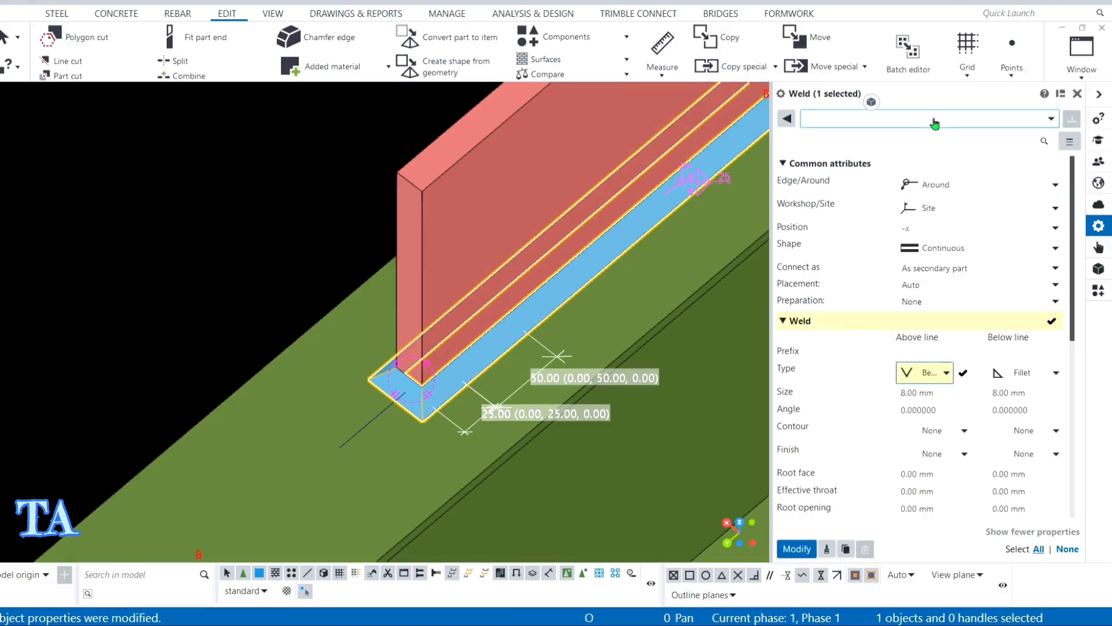
{"action": "scroll", "coordinate": [576, 329], "scroll_direction": "down", "scroll_amount": 2}
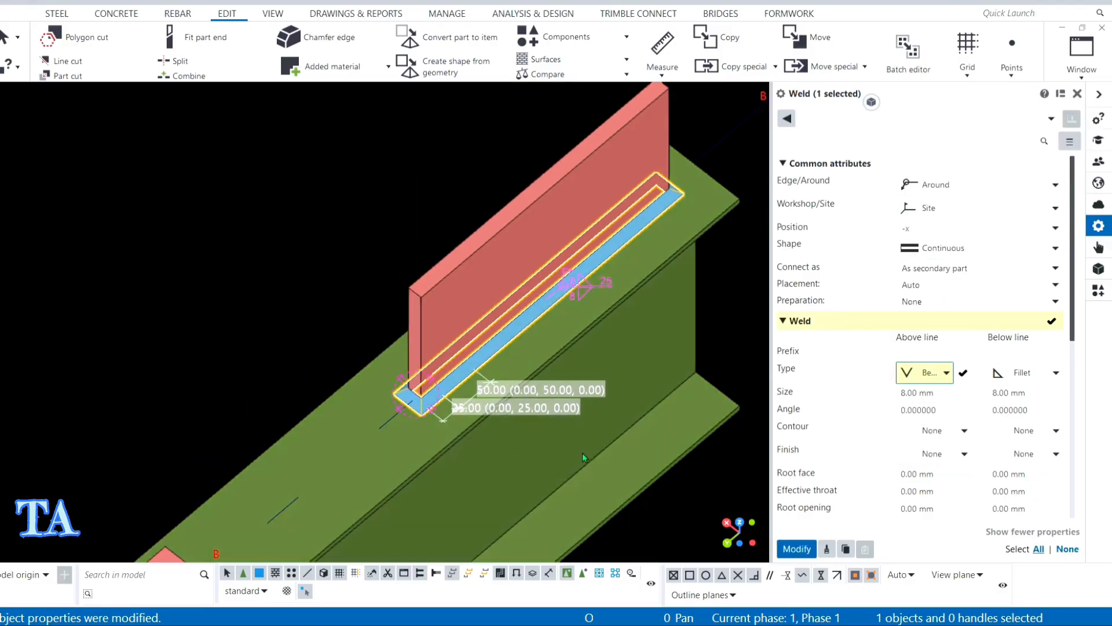
{"action": "left_click", "coordinate": [798, 548]}
{"action": "scroll", "coordinate": [453, 384], "scroll_direction": "down", "scroll_amount": 1}
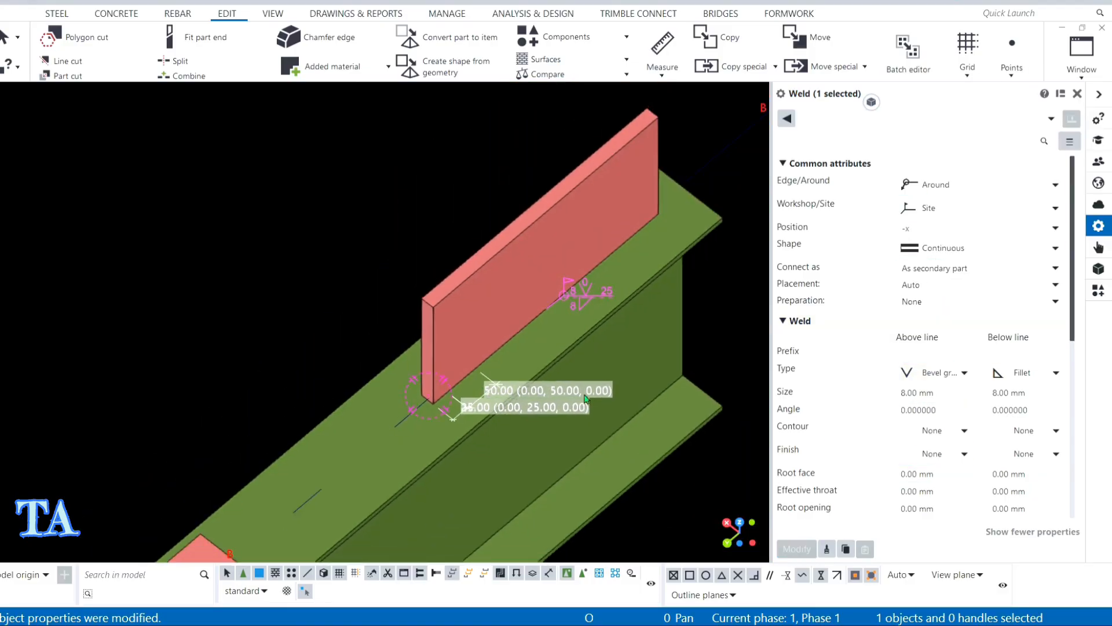
Set the above-line weld type back to Fillet and apply the modification.
{"action": "left_click", "coordinate": [936, 372]}
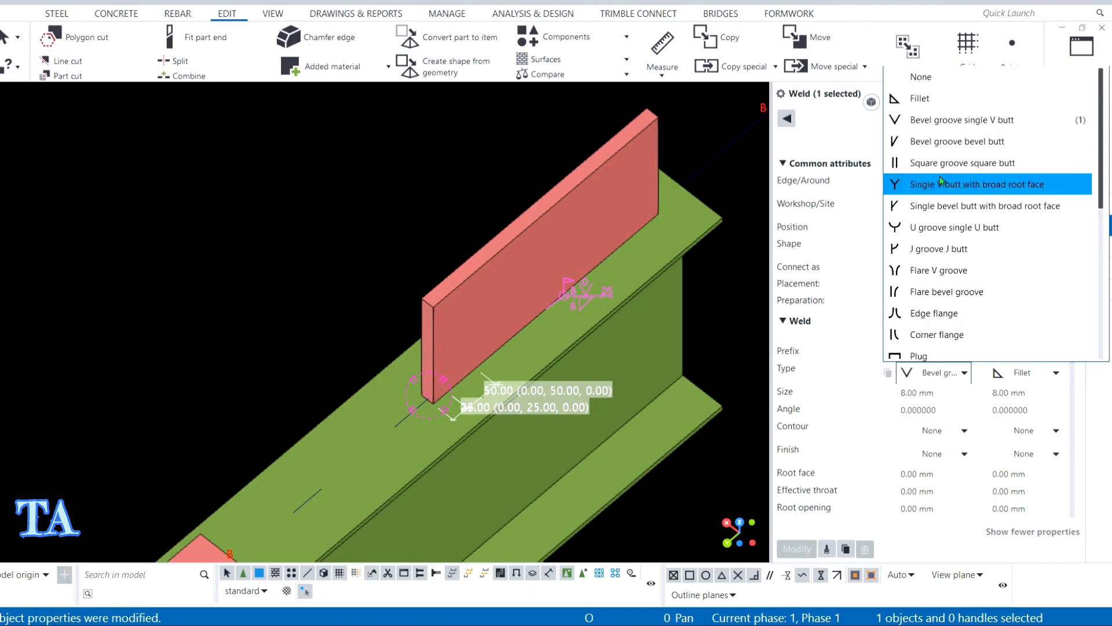
{"action": "left_click", "coordinate": [921, 98]}
{"action": "left_click", "coordinate": [797, 548]}
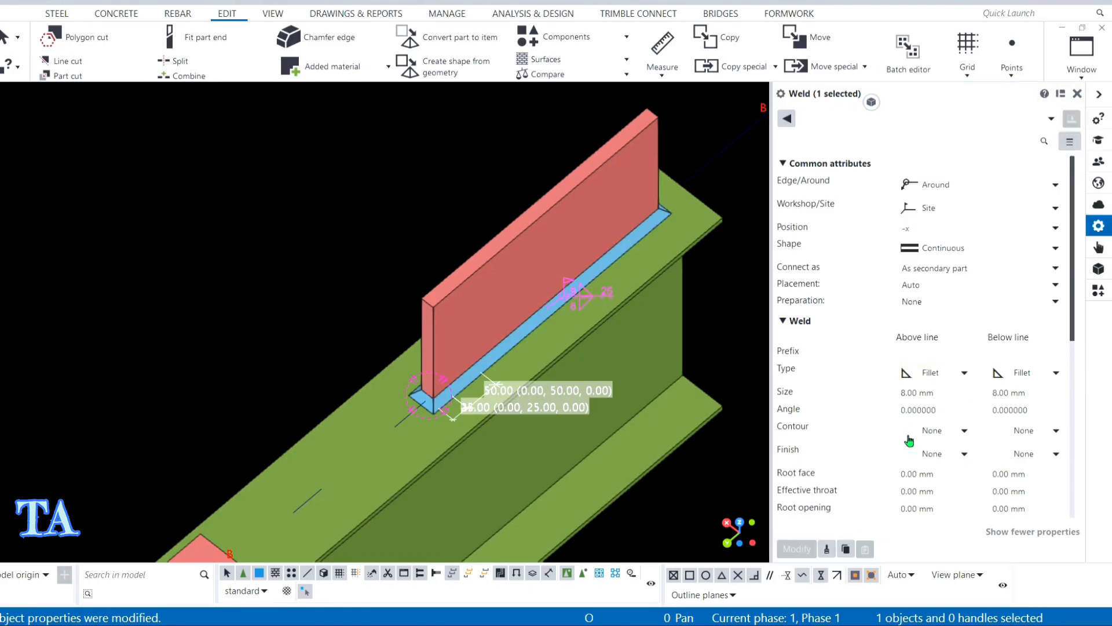
Look through the available contour and finish options for the above-line side of the weld.
{"action": "scroll", "coordinate": [961, 434], "scroll_direction": "down", "scroll_amount": 2}
{"action": "left_click", "coordinate": [963, 360]}
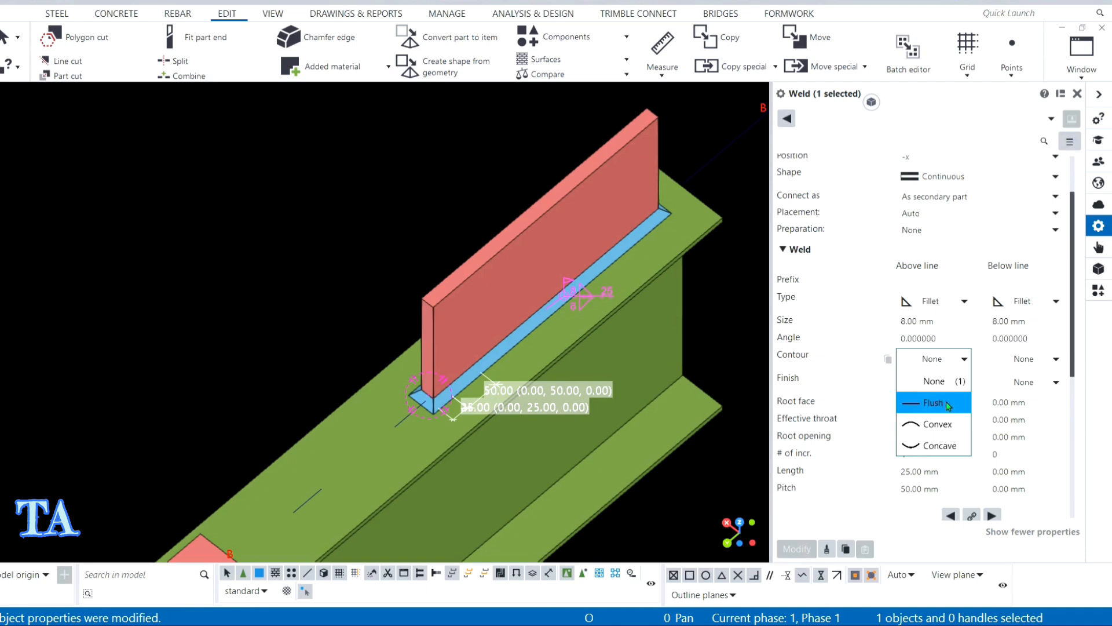
{"action": "left_click", "coordinate": [961, 360]}
{"action": "left_click", "coordinate": [961, 360]}
{"action": "left_click", "coordinate": [960, 361]}
{"action": "left_click", "coordinate": [960, 360]}
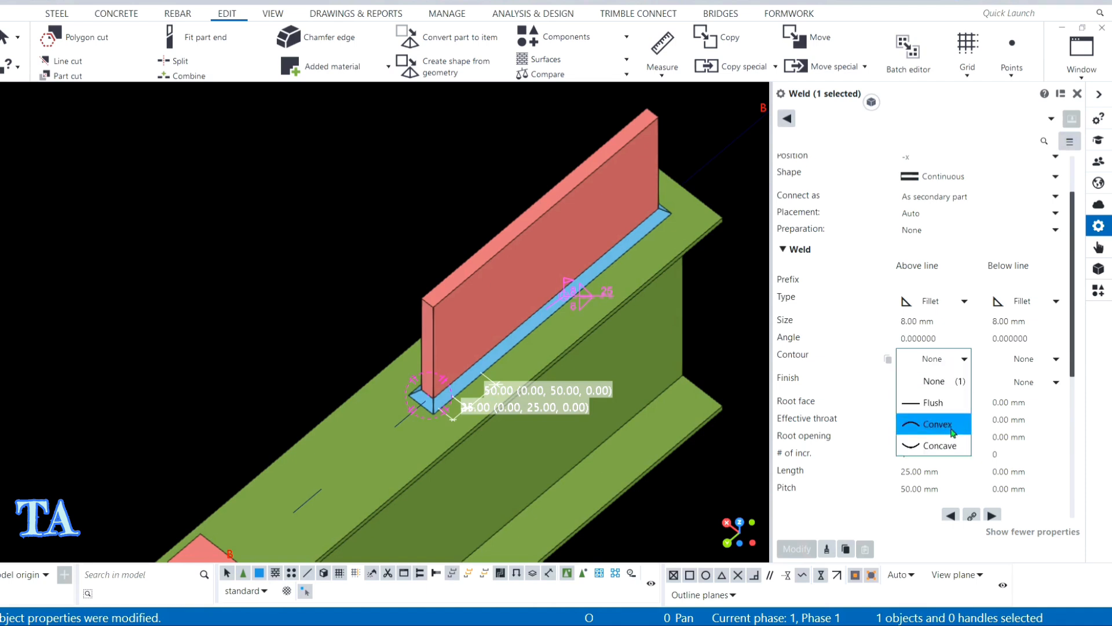
{"action": "left_click", "coordinate": [934, 381]}
{"action": "left_click", "coordinate": [958, 384]}
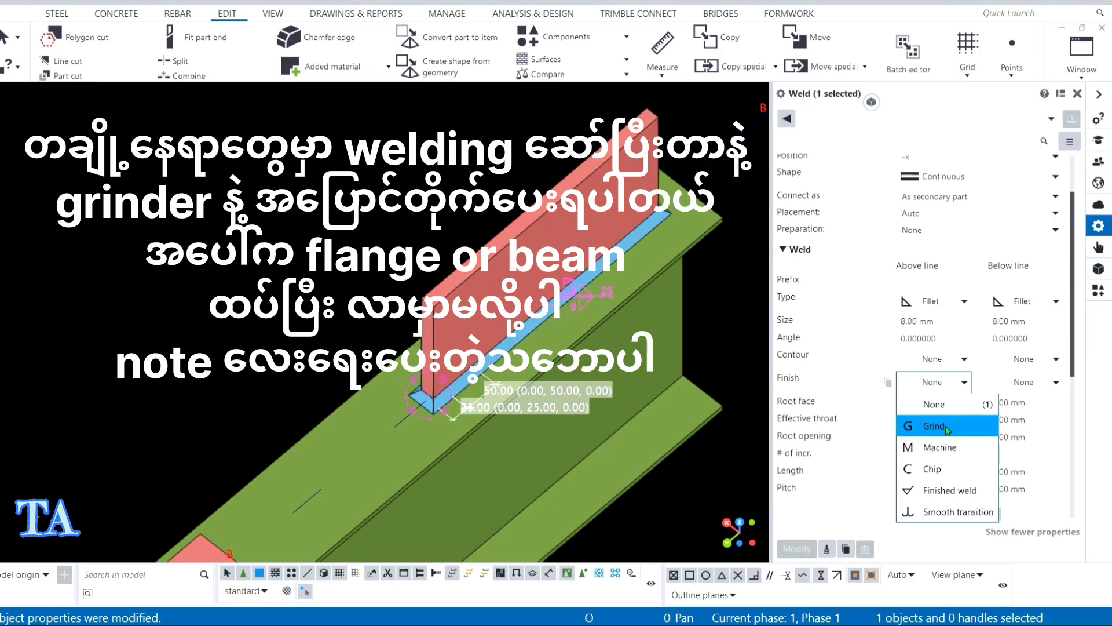
{"action": "left_click", "coordinate": [948, 382]}
Examine the above-line root face, effective throat and root opening values, and the NDT inspection options in the tail information.
{"action": "scroll", "coordinate": [883, 280], "scroll_direction": "down", "scroll_amount": 3}
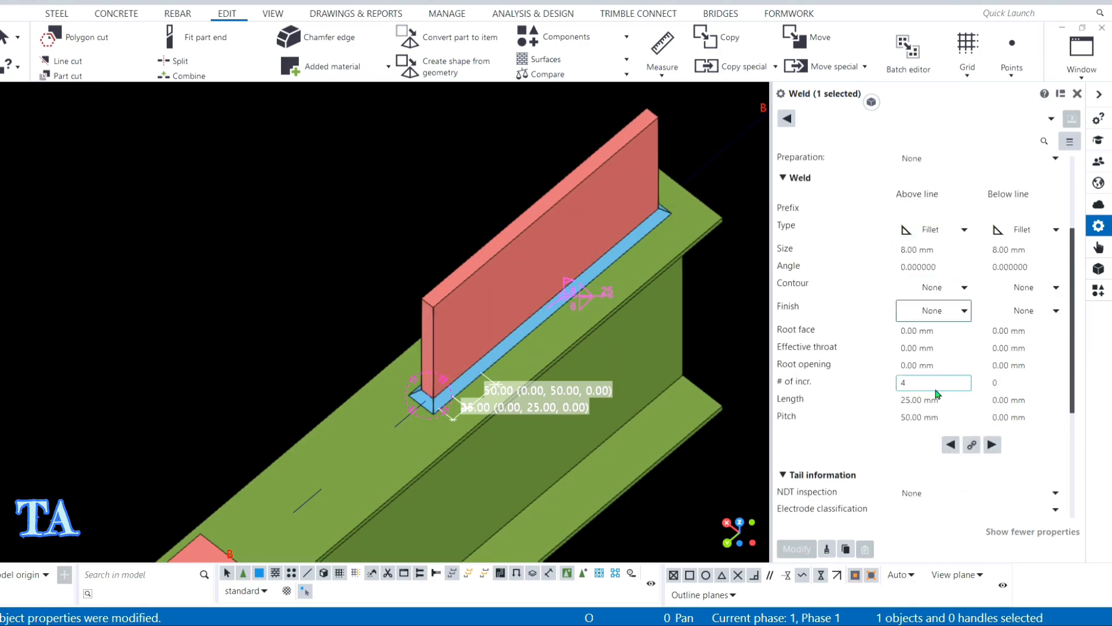
{"action": "left_click", "coordinate": [886, 329]}
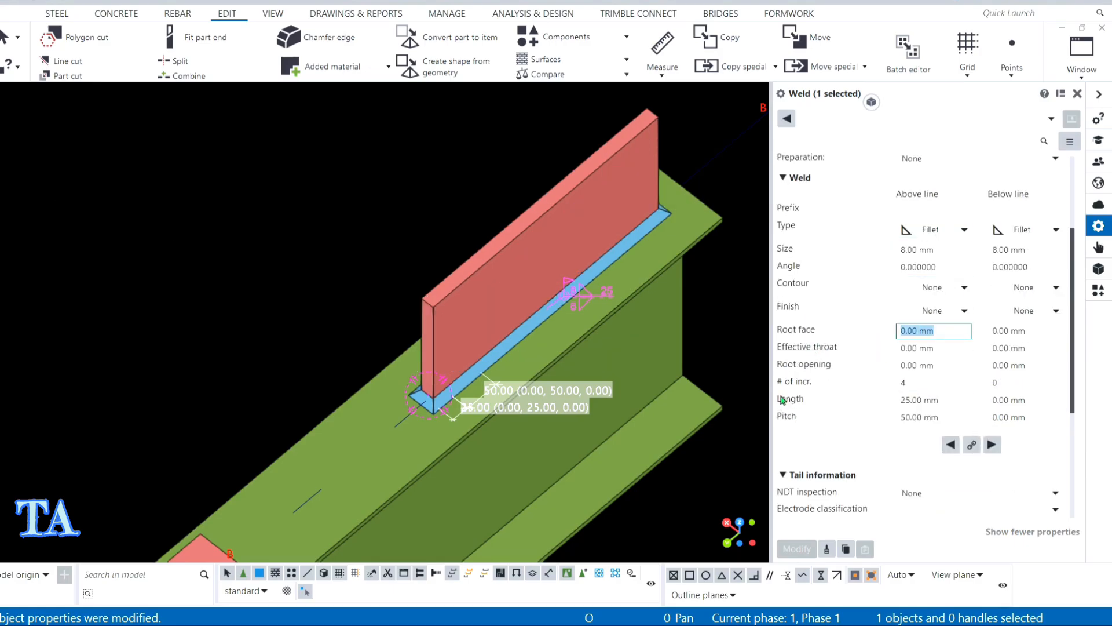
{"action": "left_click", "coordinate": [945, 347]}
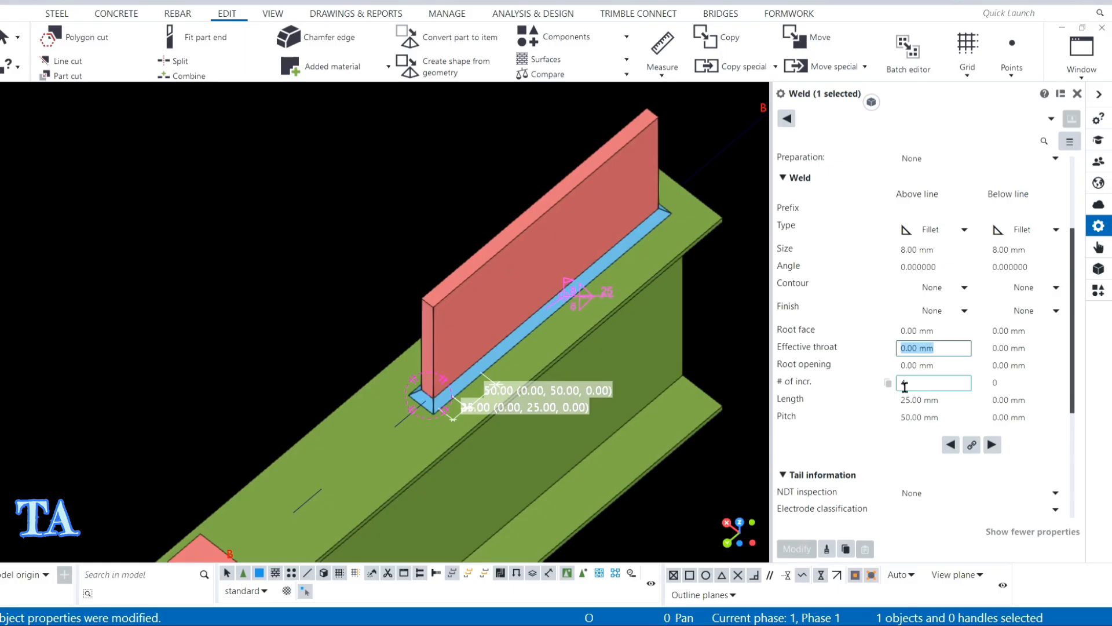
{"action": "left_click", "coordinate": [943, 365]}
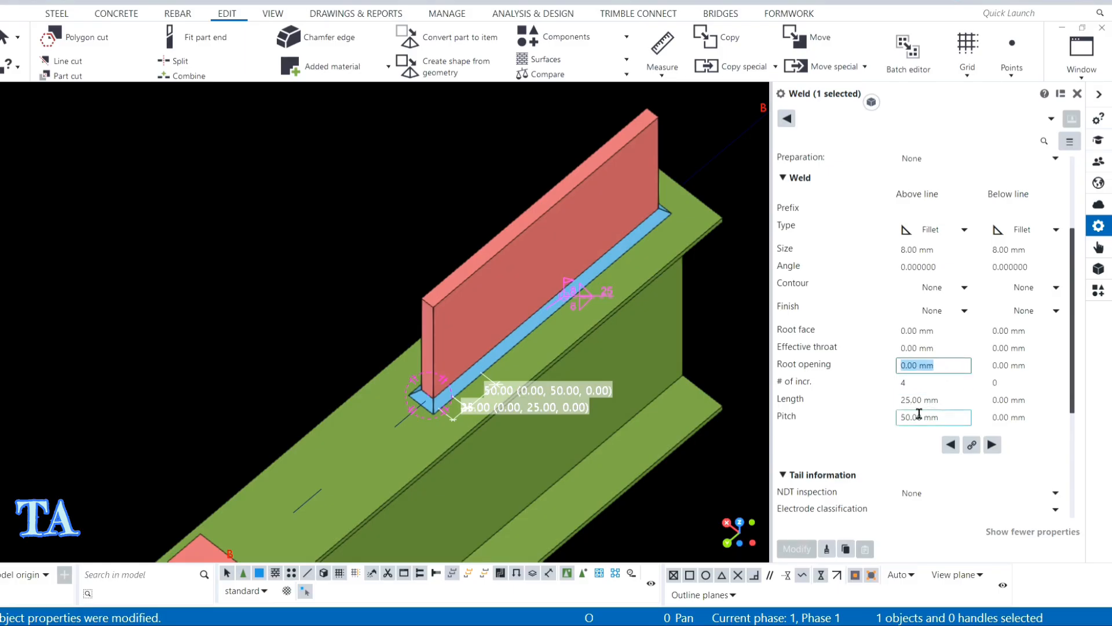
{"action": "scroll", "coordinate": [900, 352], "scroll_direction": "down", "scroll_amount": 2}
{"action": "scroll", "coordinate": [889, 366], "scroll_direction": "down", "scroll_amount": 1}
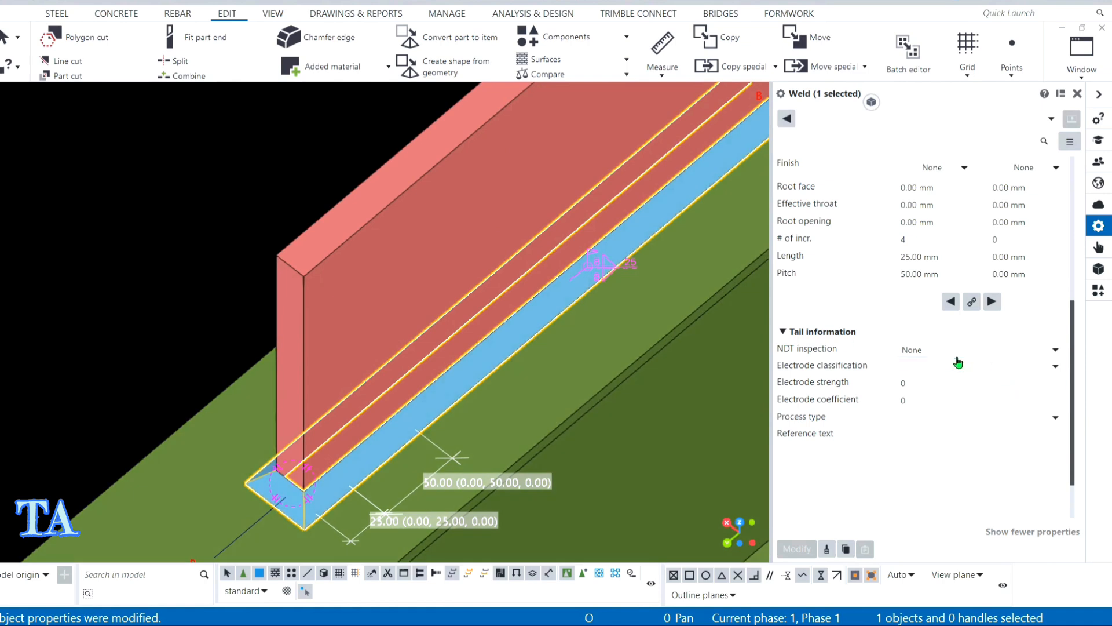
{"action": "left_click", "coordinate": [975, 350]}
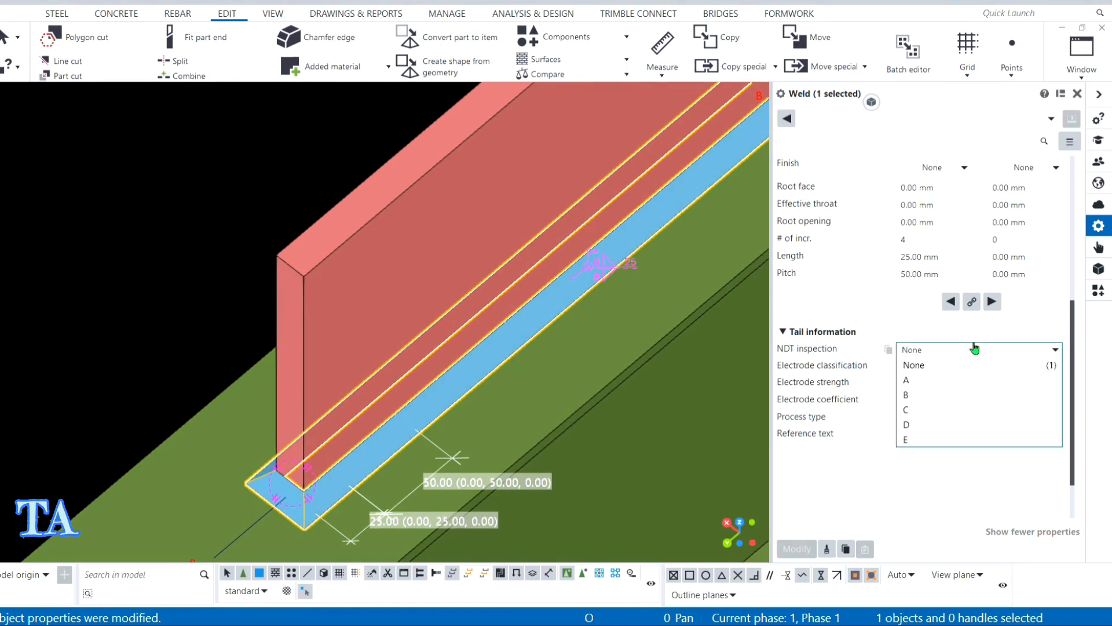
{"action": "left_click", "coordinate": [928, 351]}
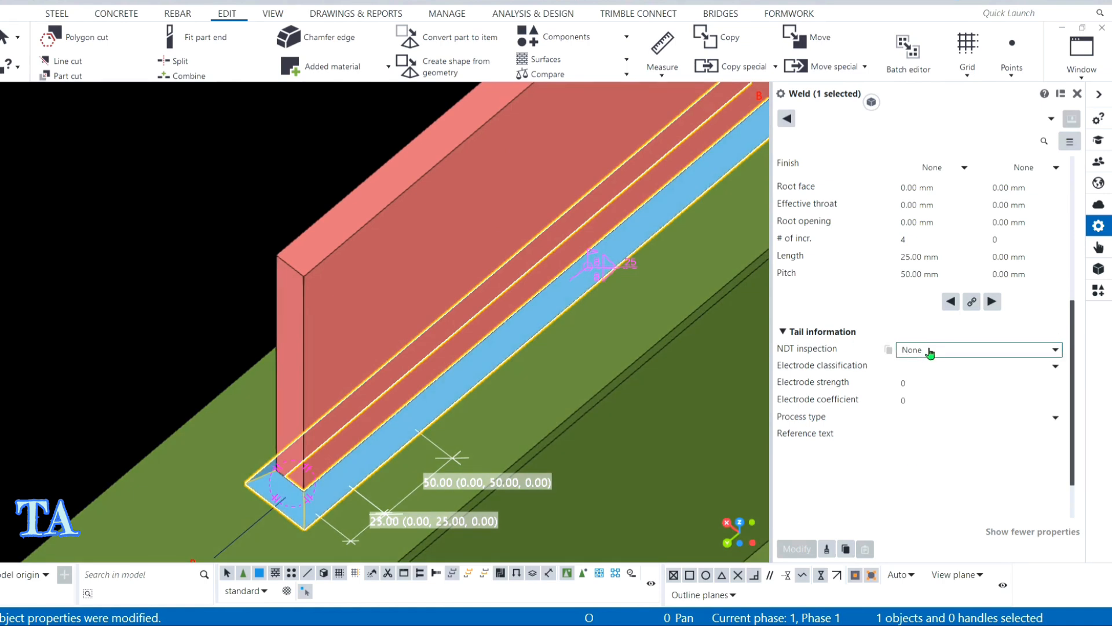
{"action": "left_click", "coordinate": [928, 351]}
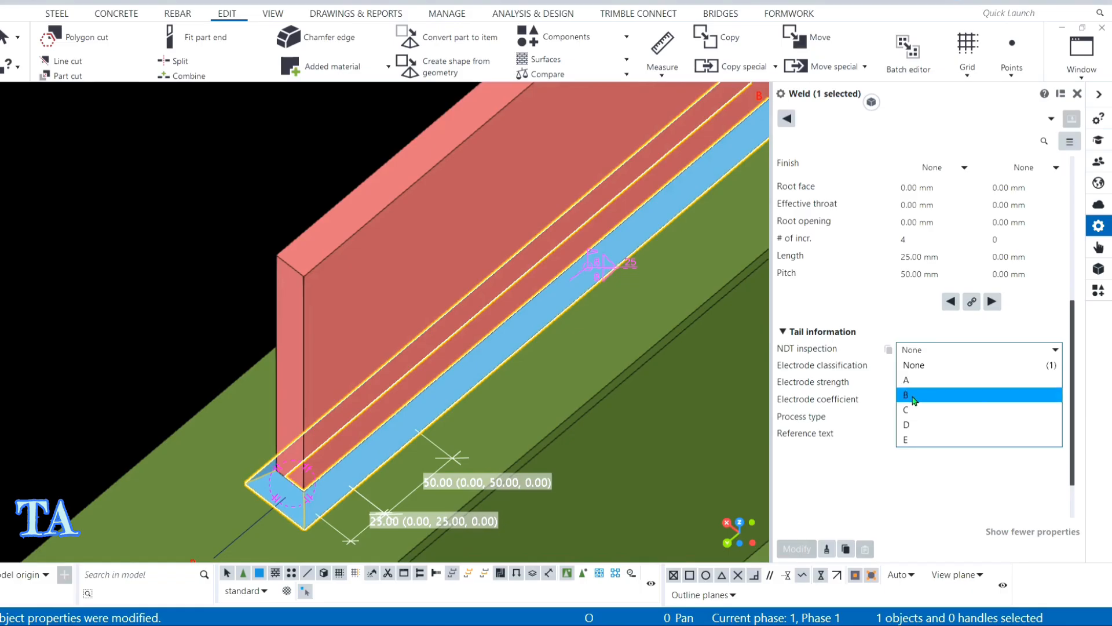
{"action": "left_click", "coordinate": [927, 353]}
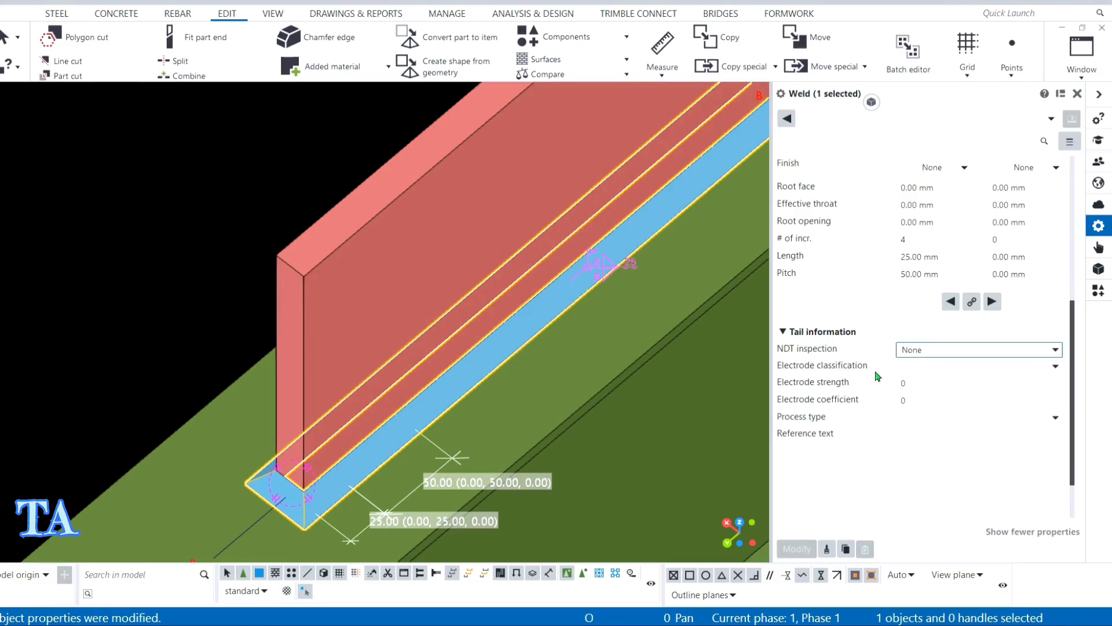
Set the weld's electrode classification to E60XX, apply the modification and inspect the weld symbol.
{"action": "left_click", "coordinate": [926, 366]}
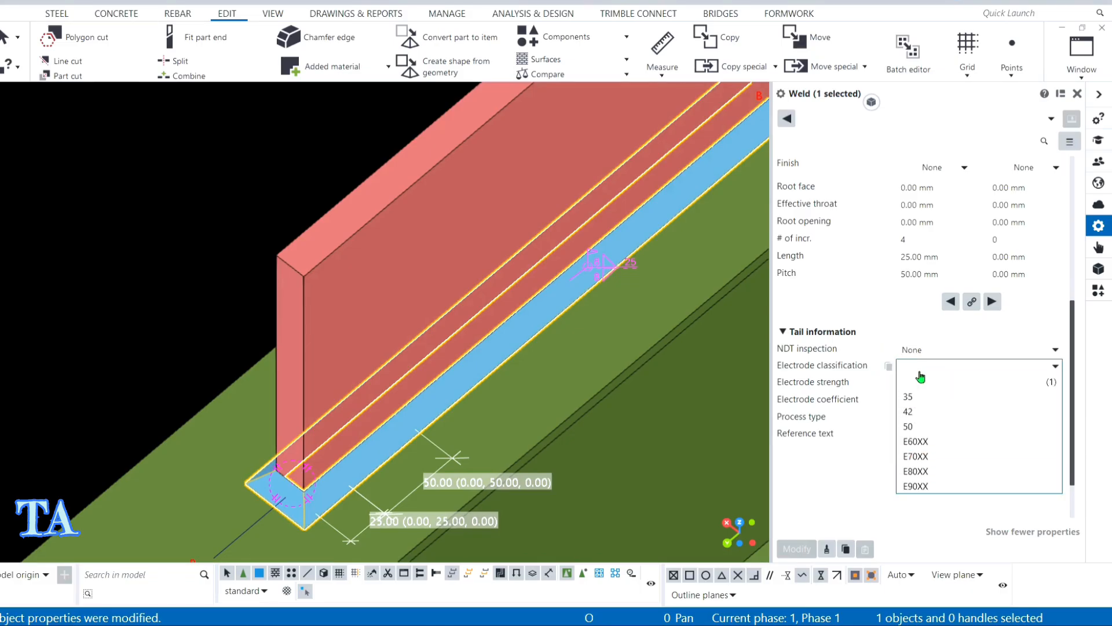
{"action": "left_click", "coordinate": [919, 446]}
{"action": "left_click", "coordinate": [796, 549]}
{"action": "scroll", "coordinate": [618, 463], "scroll_direction": "down", "scroll_amount": 2}
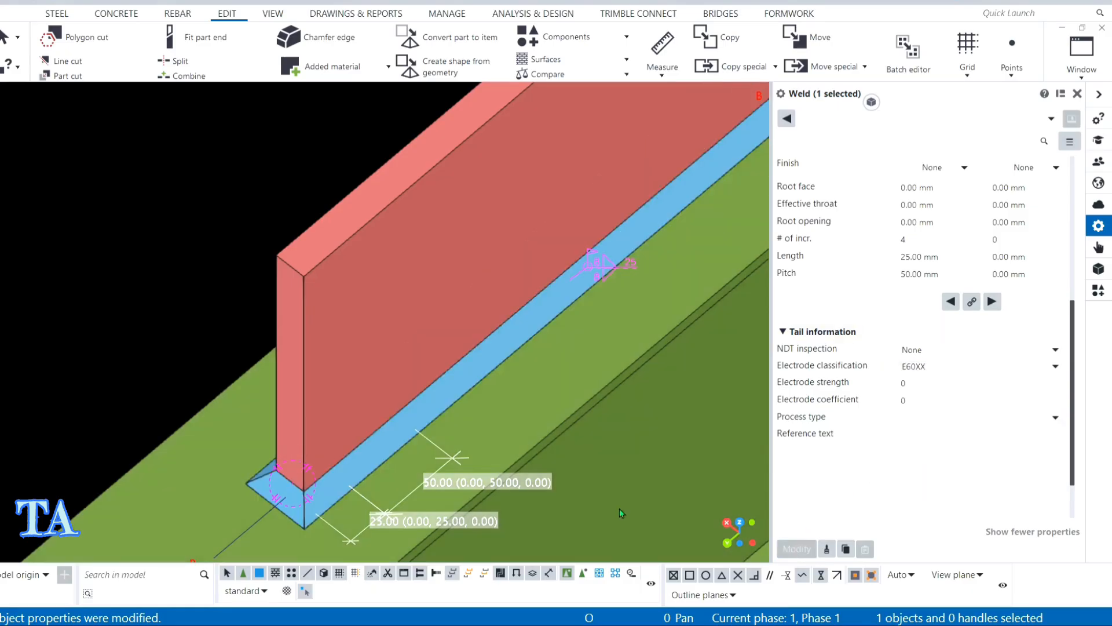
{"action": "scroll", "coordinate": [615, 336], "scroll_direction": "up", "scroll_amount": 4}
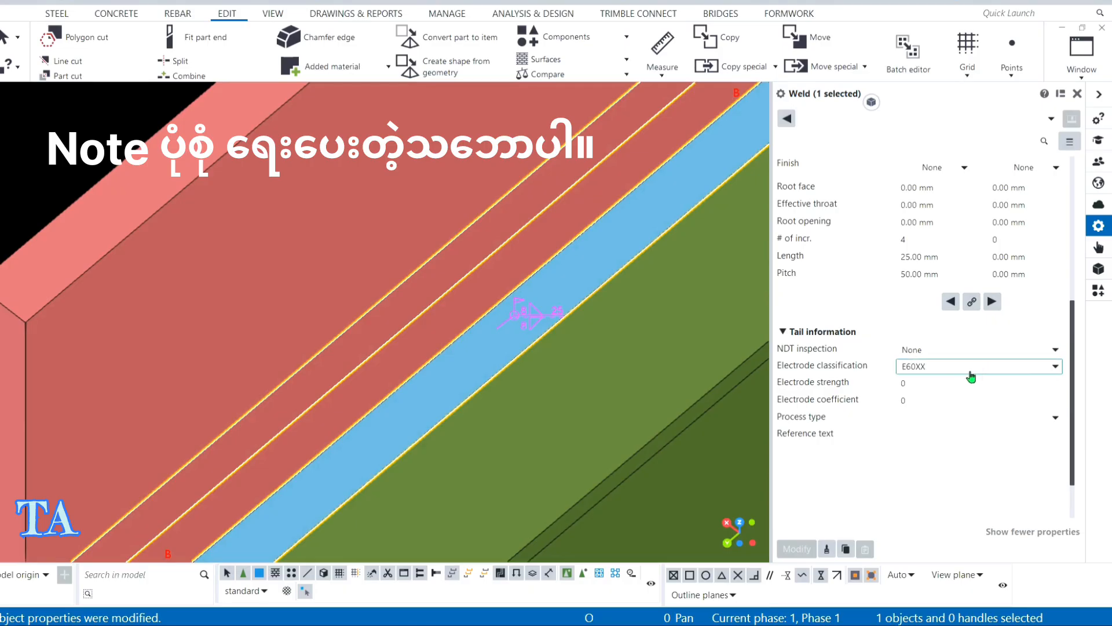
Check the process type options, and set the weld's reference text to "site" with the modification applied.
{"action": "left_click", "coordinate": [924, 416]}
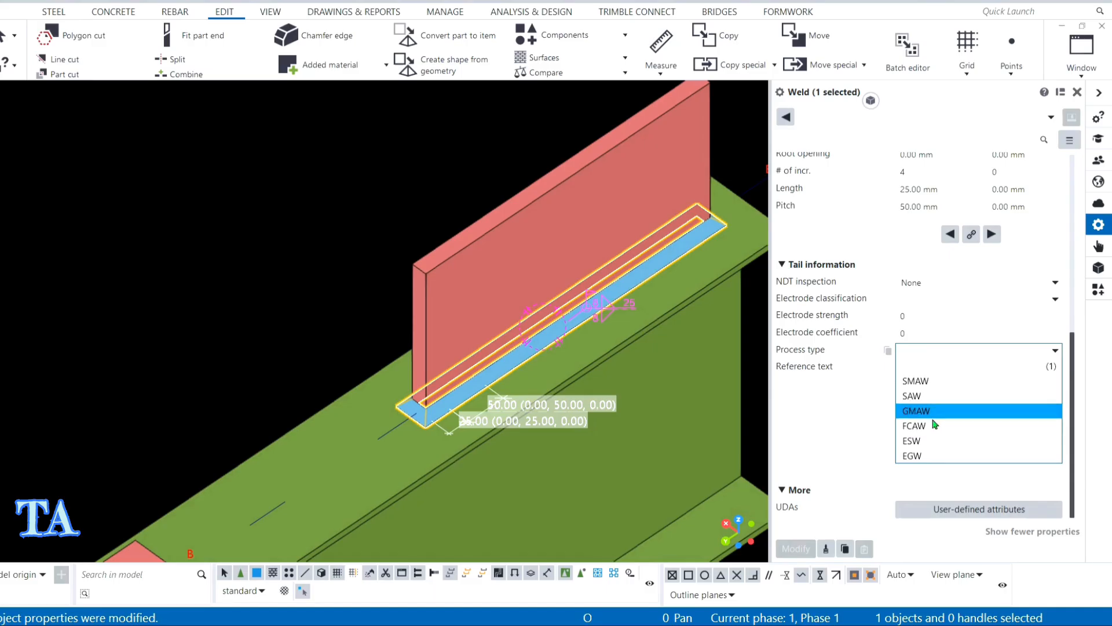
{"action": "left_click", "coordinate": [942, 353]}
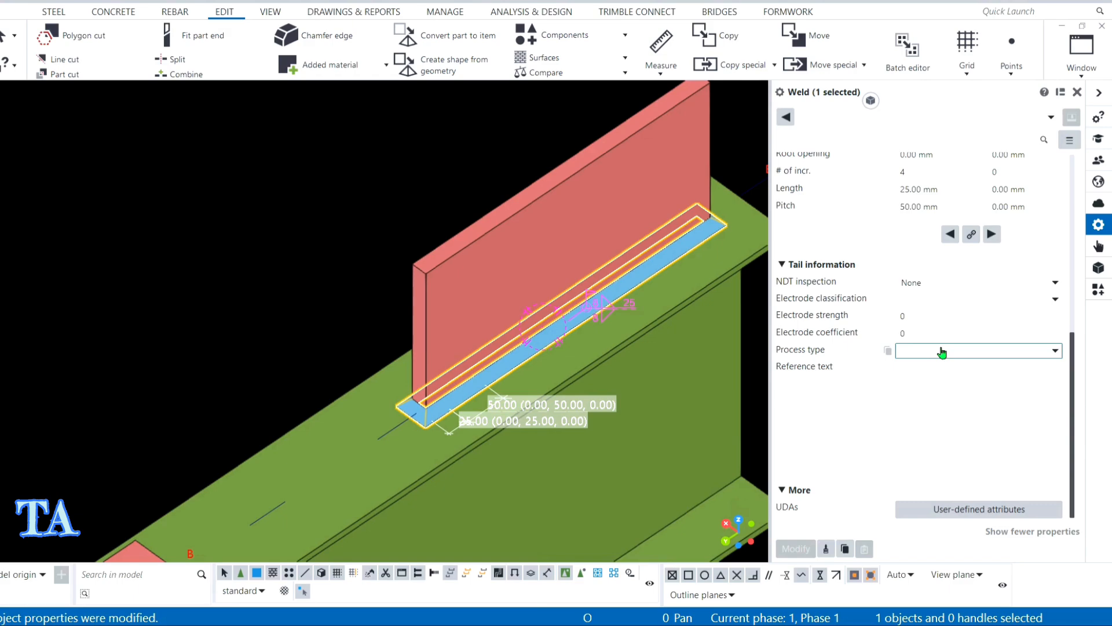
{"action": "left_click", "coordinate": [912, 367]}
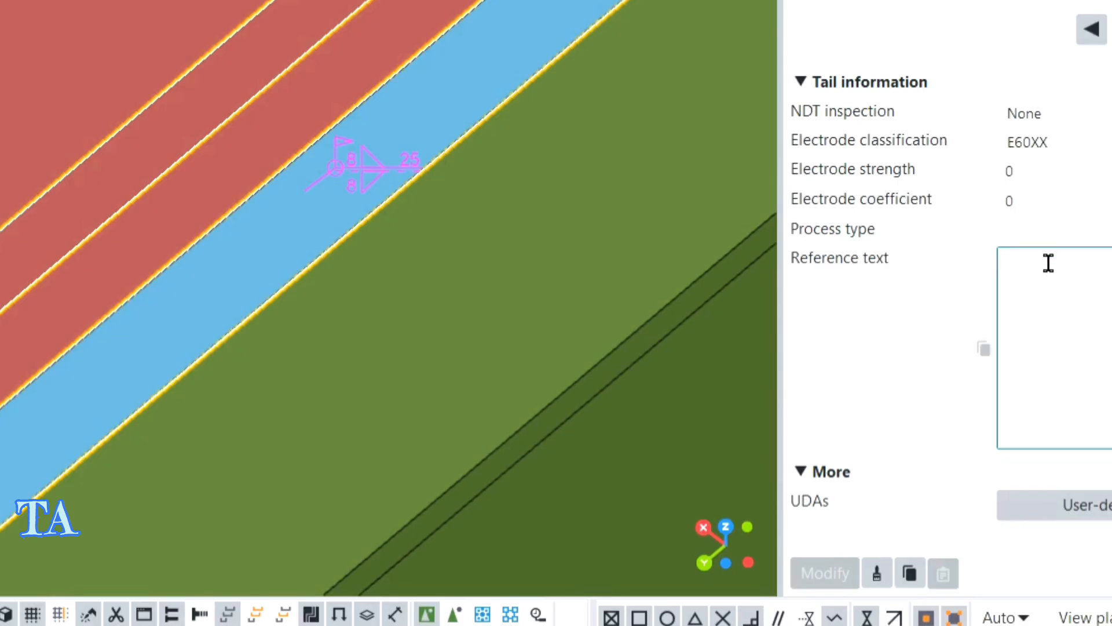
{"action": "type", "text": "s"}
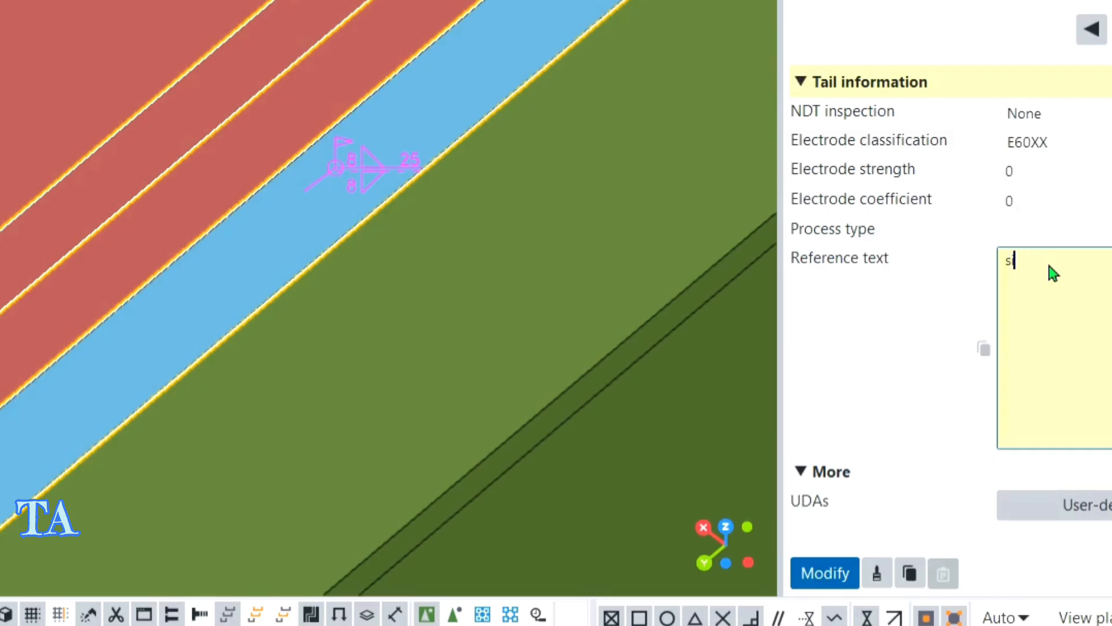
{"action": "type", "text": "ite"}
{"action": "left_click", "coordinate": [825, 572]}
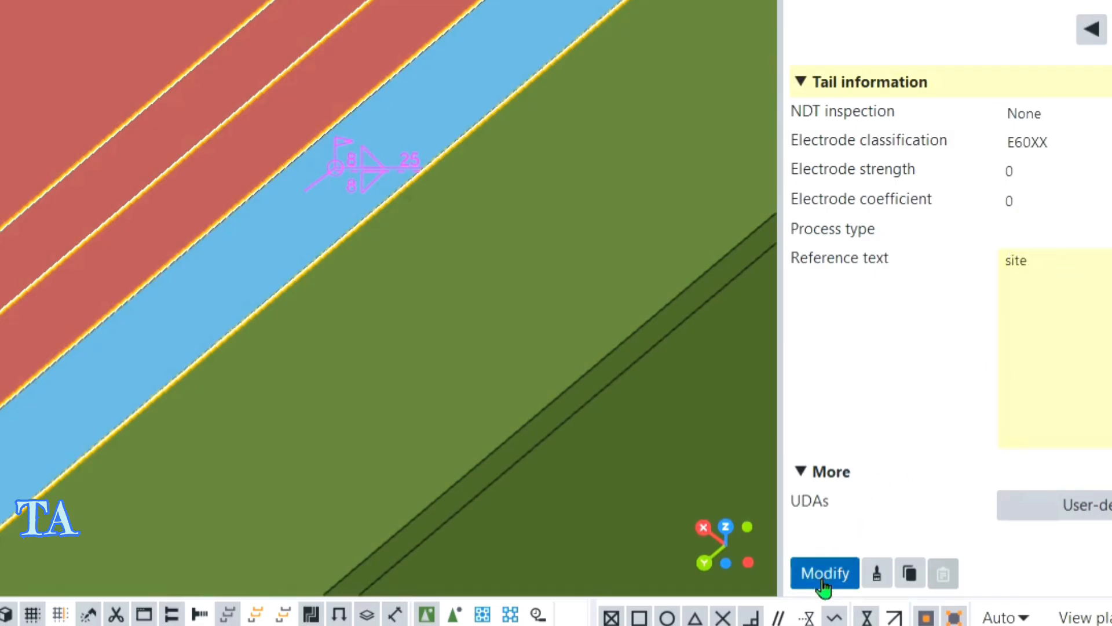
{"action": "scroll", "coordinate": [405, 225], "scroll_direction": "up", "scroll_amount": 3}
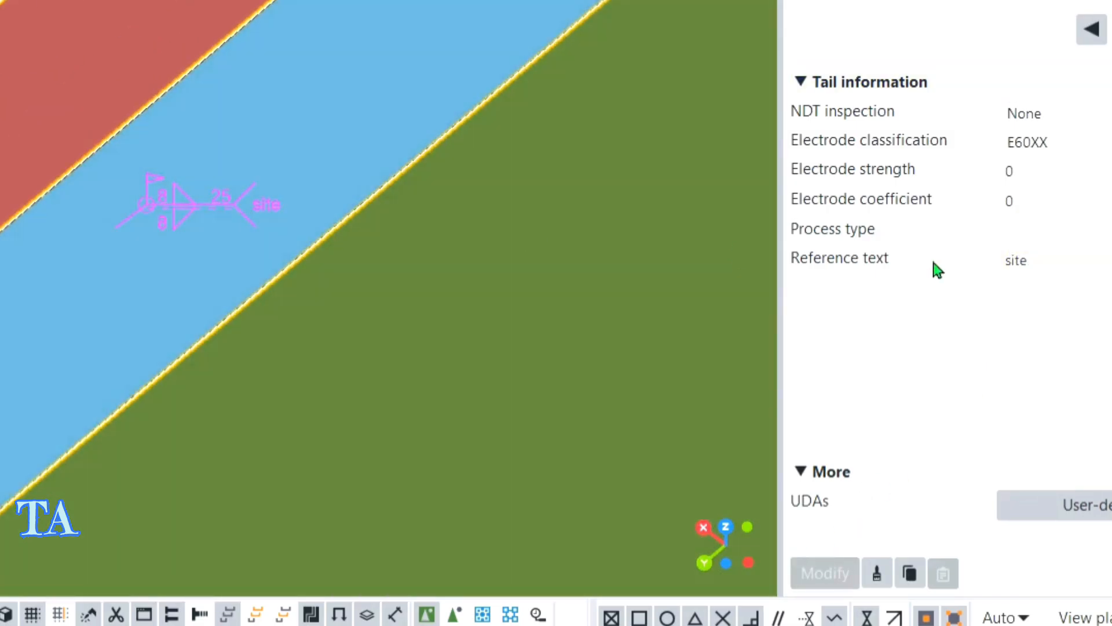
Replace the weld's reference text with "typ" and apply the modification.
{"action": "left_click", "coordinate": [1057, 288]}
{"action": "left_click_drag", "start_coordinate": [1058, 286], "coordinate": [974, 266]}
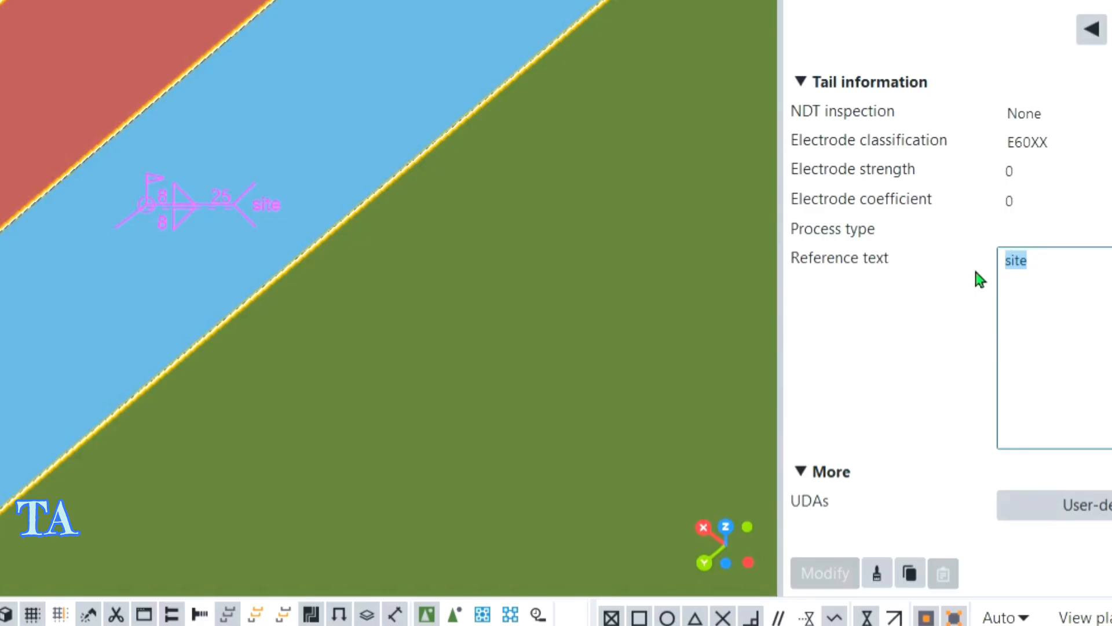
{"action": "type", "text": "typ"}
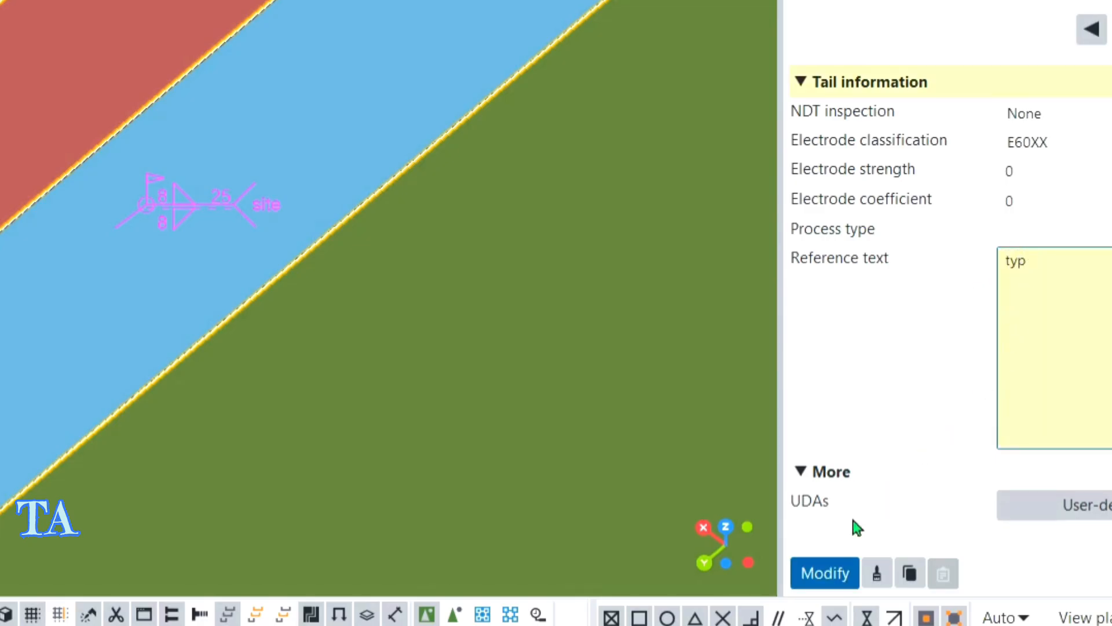
{"action": "left_click", "coordinate": [827, 573]}
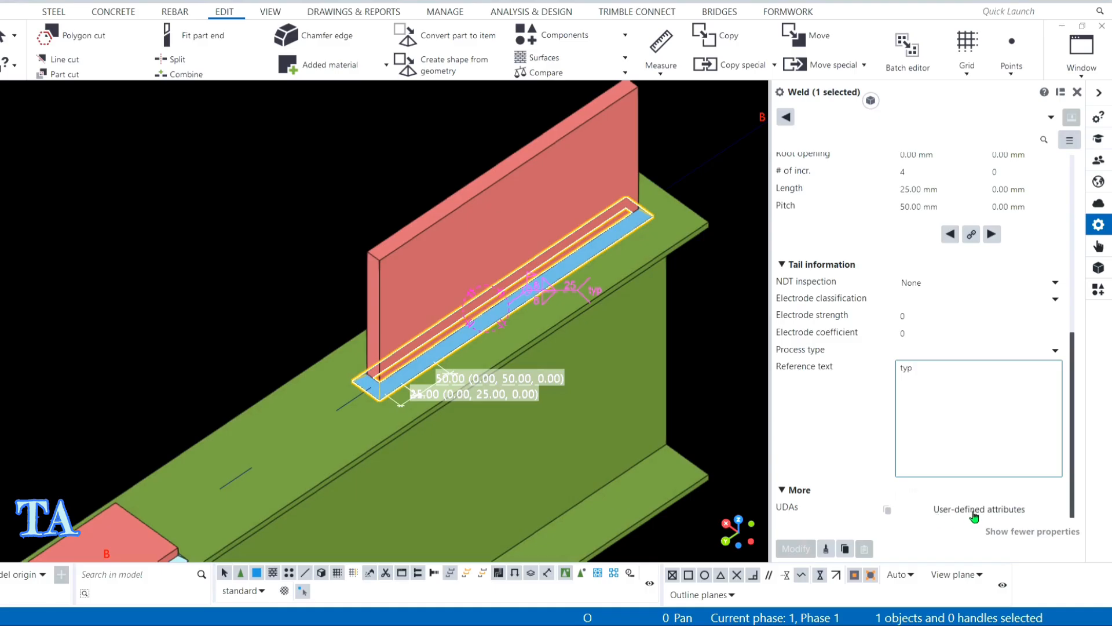
Open the weld's user-defined attributes and choose Yes for Locked.
{"action": "left_click", "coordinate": [971, 510]}
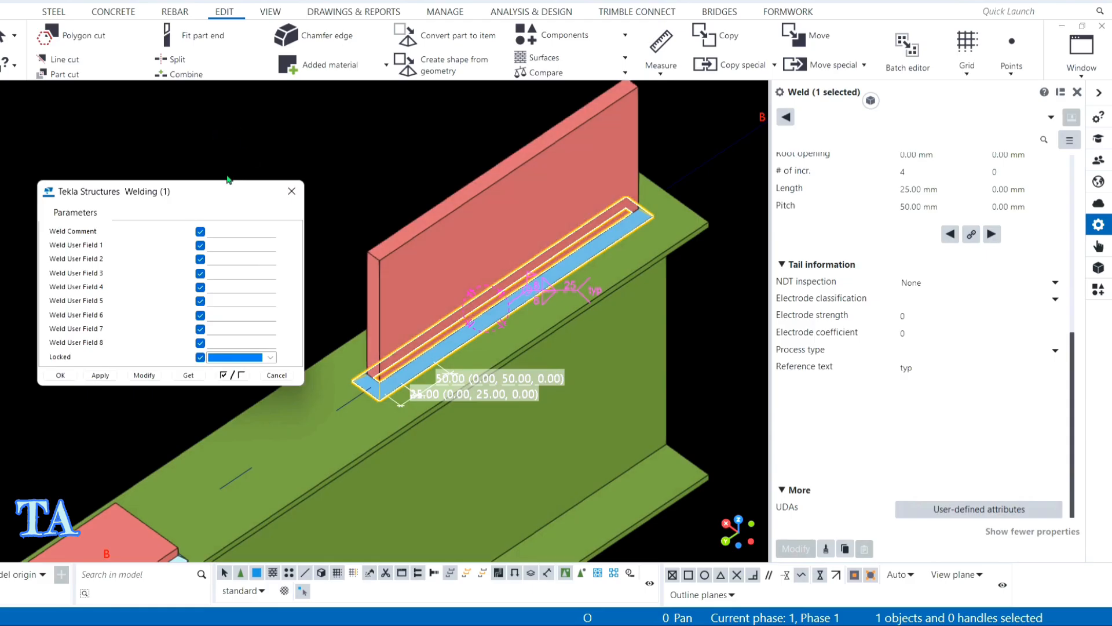
{"action": "left_click_drag", "start_coordinate": [228, 186], "coordinate": [680, 168]}
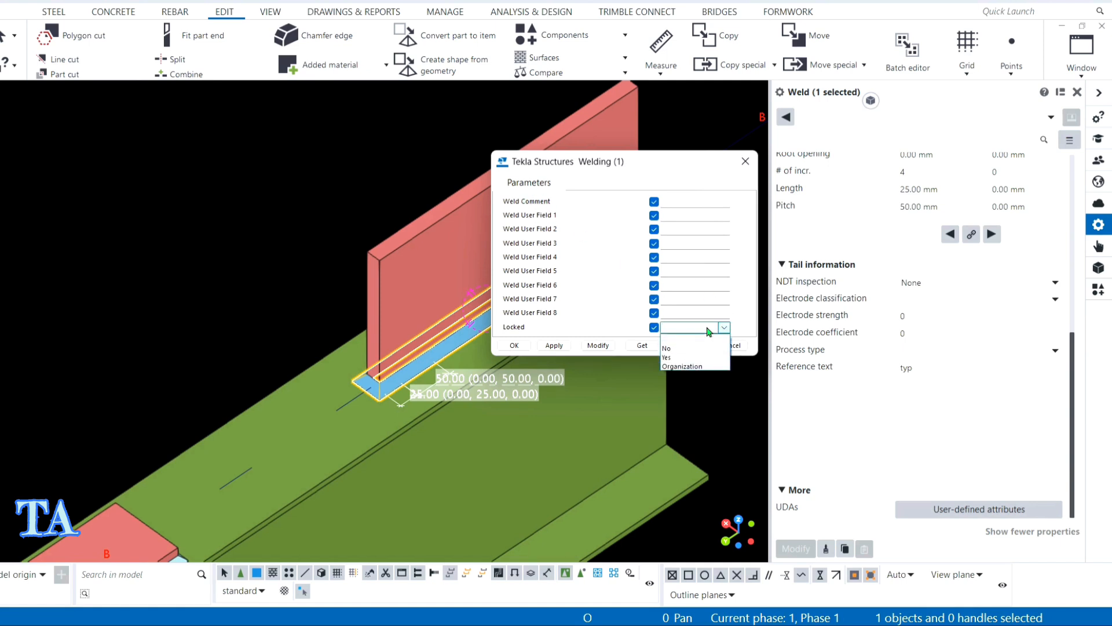
{"action": "left_click", "coordinate": [723, 327]}
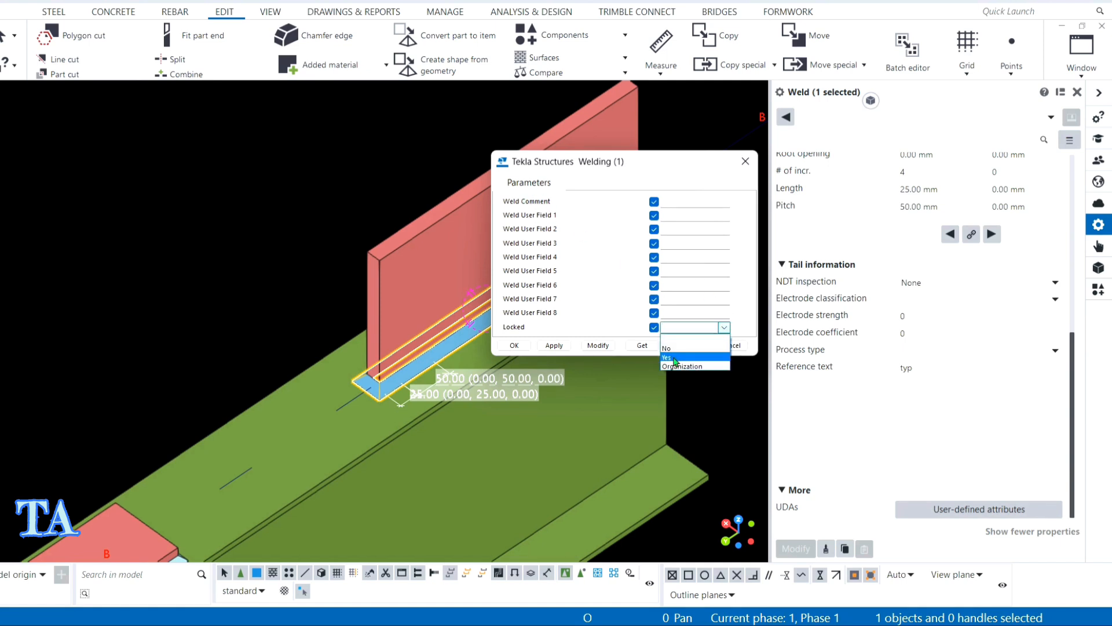
{"action": "left_click", "coordinate": [676, 359]}
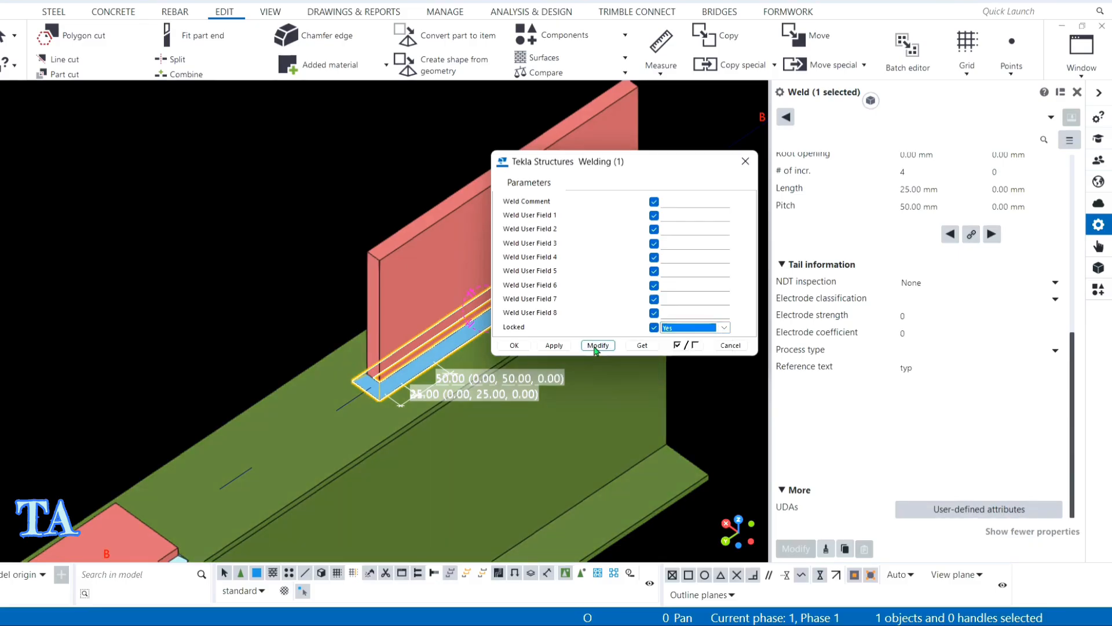
Review the available Locked options and close the weld's user-defined attributes.
{"action": "left_click", "coordinate": [684, 328]}
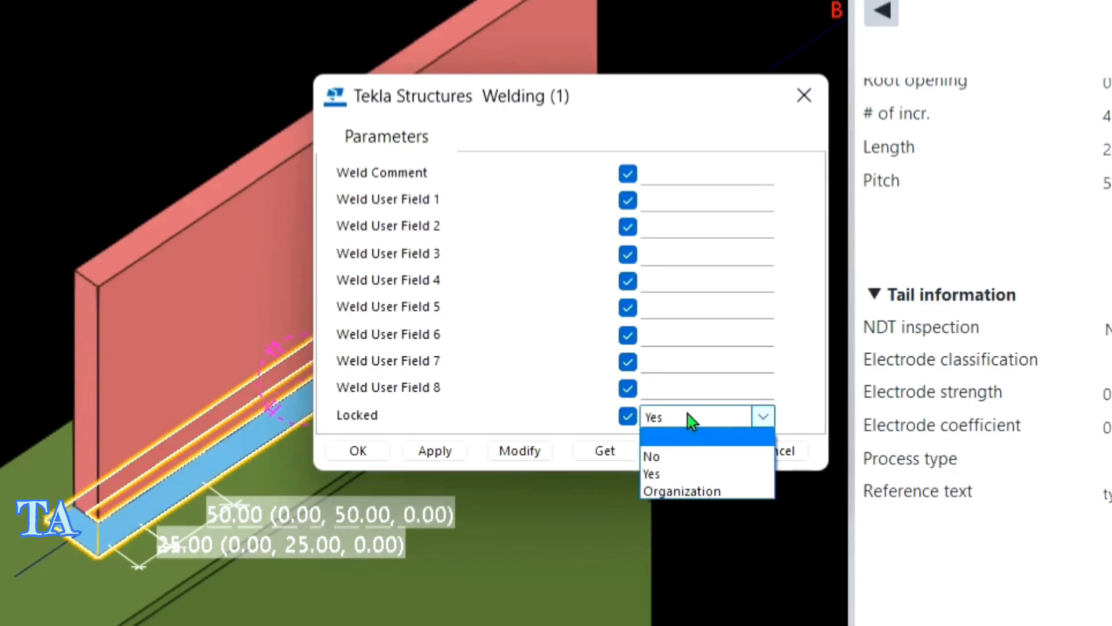
{"action": "left_click", "coordinate": [688, 329]}
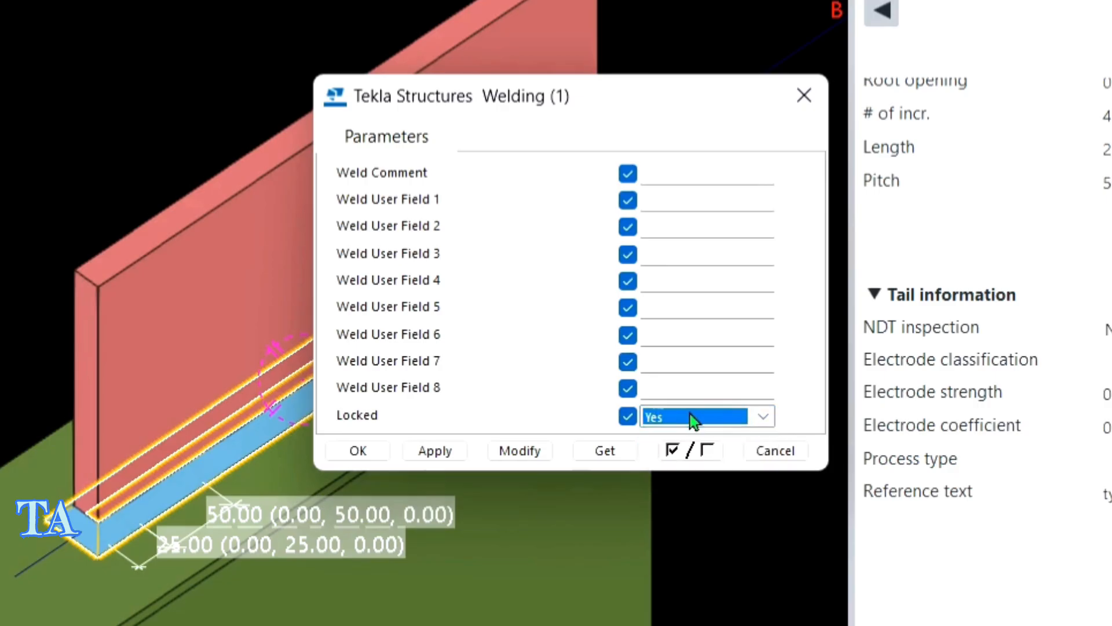
{"action": "left_click", "coordinate": [694, 421]}
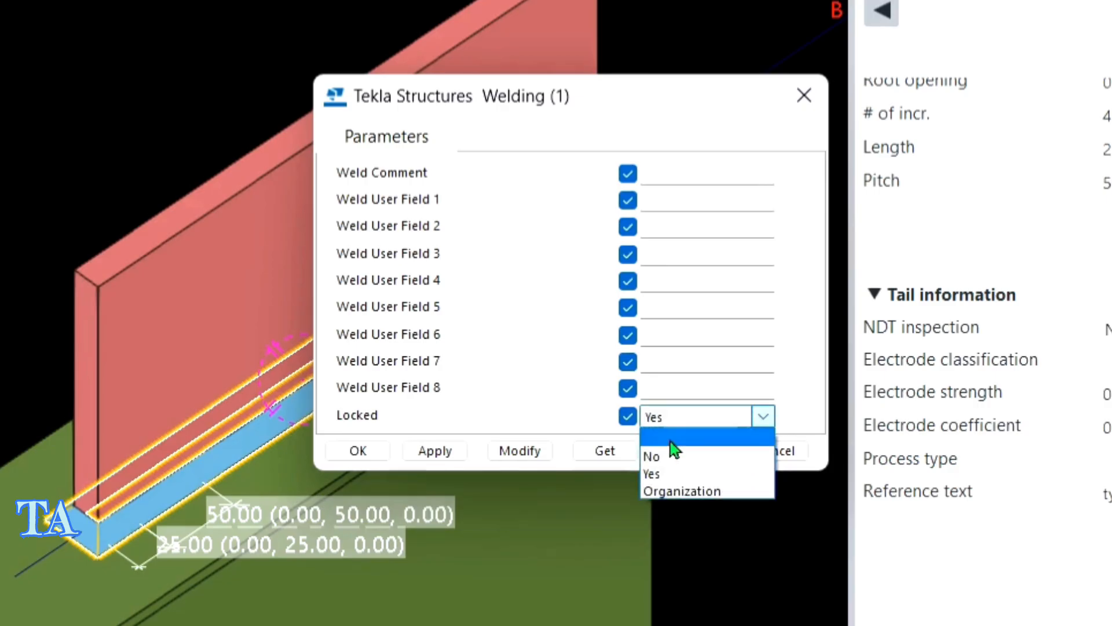
{"action": "left_click", "coordinate": [710, 422]}
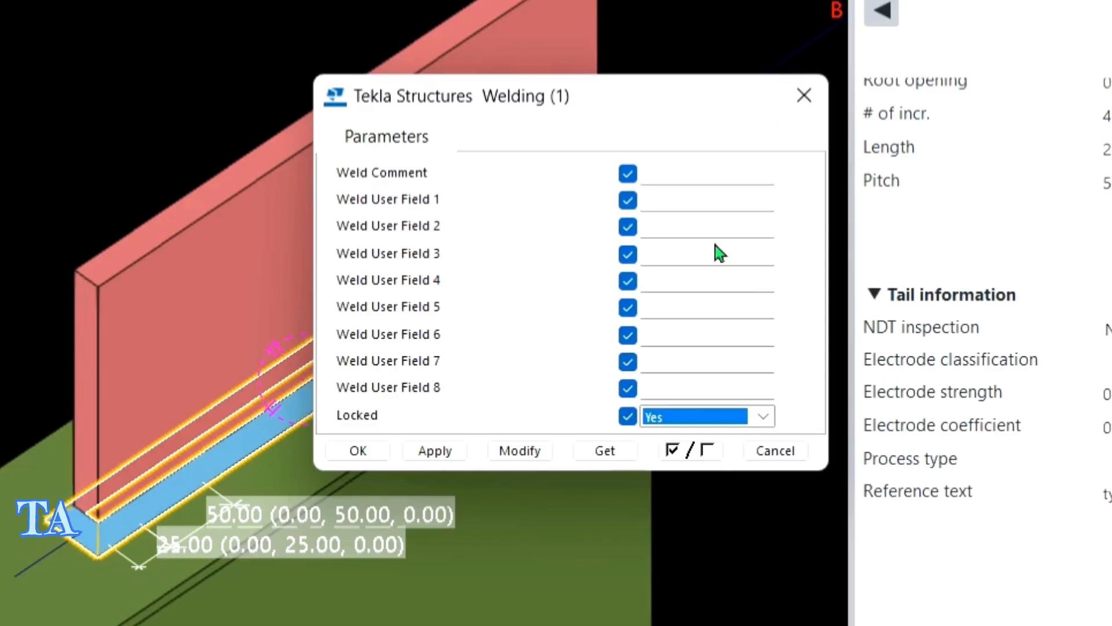
{"action": "left_click", "coordinate": [803, 94]}
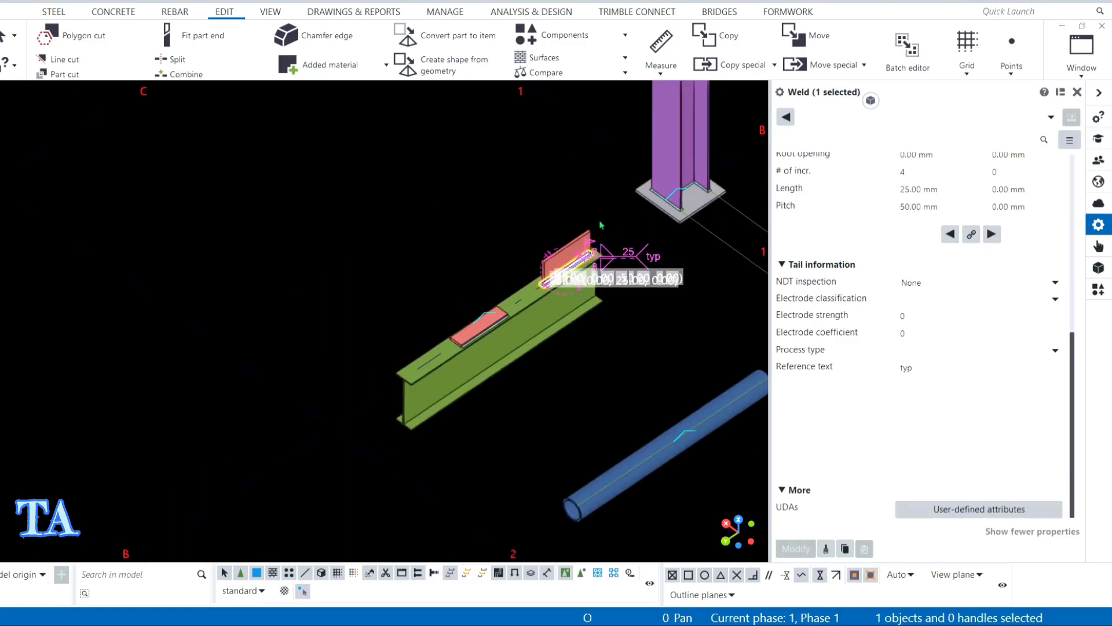
{"action": "scroll", "coordinate": [601, 224], "scroll_direction": "up", "scroll_amount": 6}
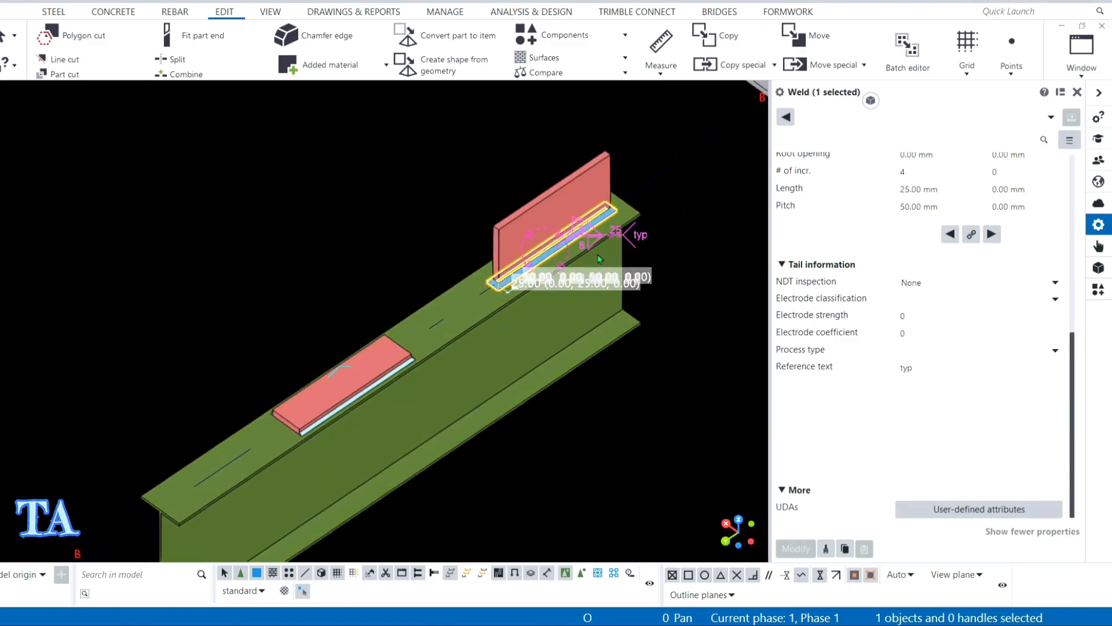
{"action": "scroll", "coordinate": [520, 323], "scroll_direction": "up", "scroll_amount": 3}
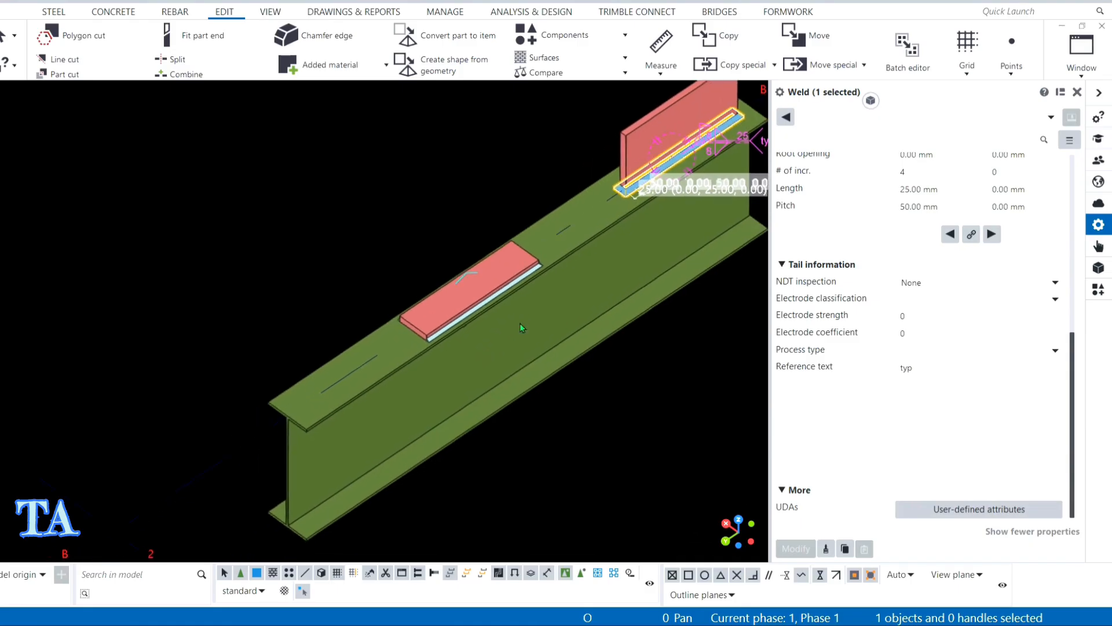
Create a weld between the green beam as main part and the flat plate on its top flange as secondary part.
{"action": "left_click", "coordinate": [53, 12]}
{"action": "scroll", "coordinate": [423, 377], "scroll_direction": "down", "scroll_amount": 4}
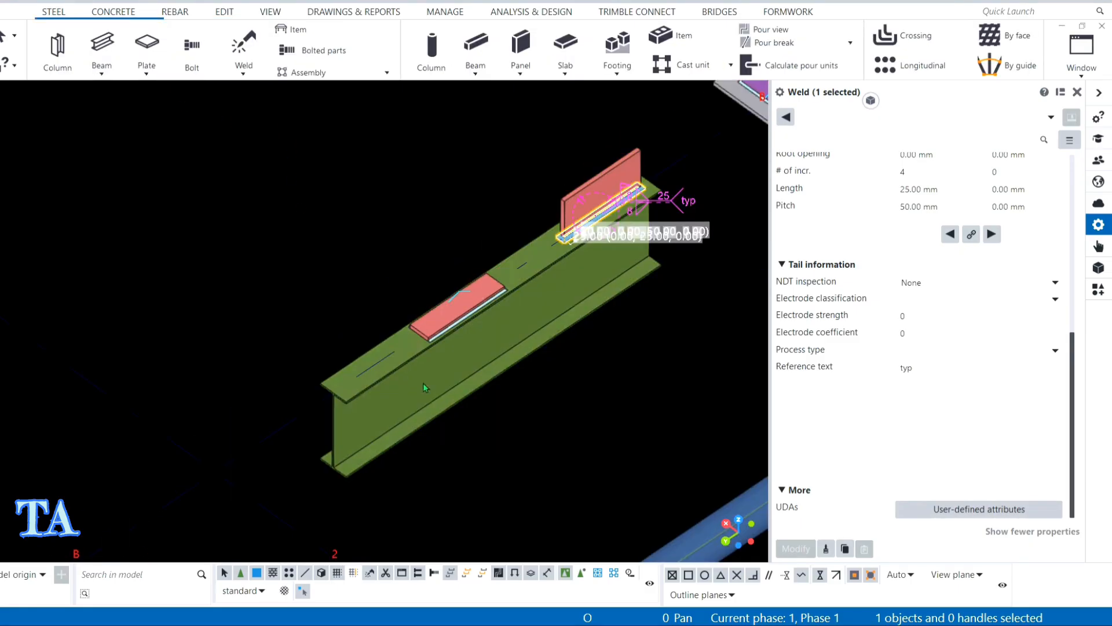
{"action": "scroll", "coordinate": [461, 303], "scroll_direction": "up", "scroll_amount": 3}
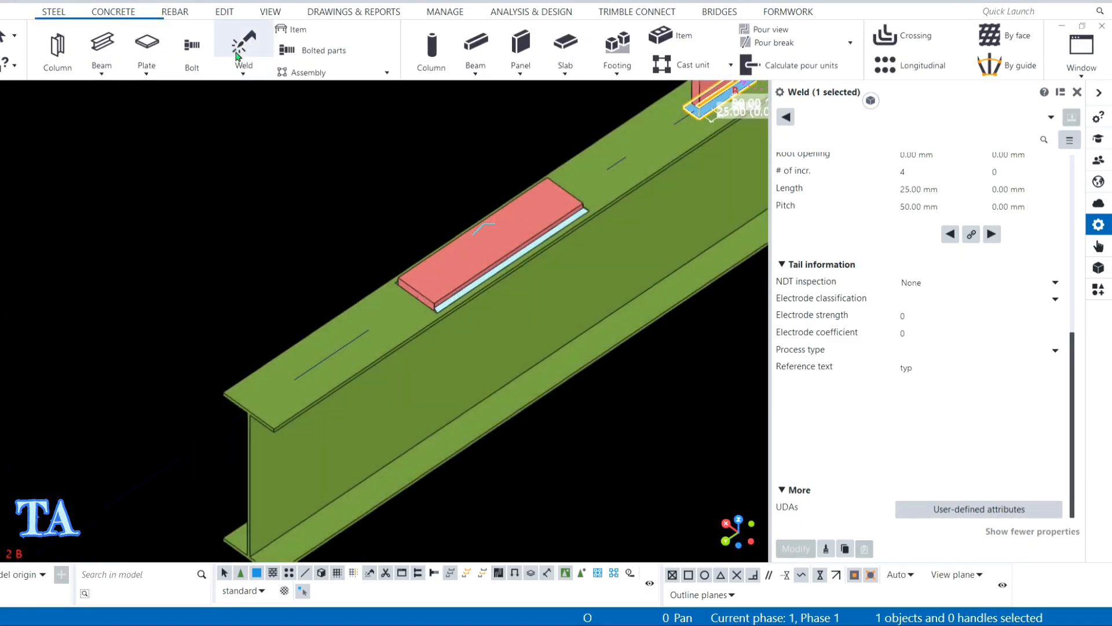
{"action": "left_click", "coordinate": [243, 50]}
{"action": "scroll", "coordinate": [420, 356], "scroll_direction": "down", "scroll_amount": 2}
{"action": "left_click", "coordinate": [419, 355]}
{"action": "left_click", "coordinate": [463, 197]}
{"action": "scroll", "coordinate": [464, 197], "scroll_direction": "up", "scroll_amount": 2}
{"action": "right_click", "coordinate": [369, 187]}
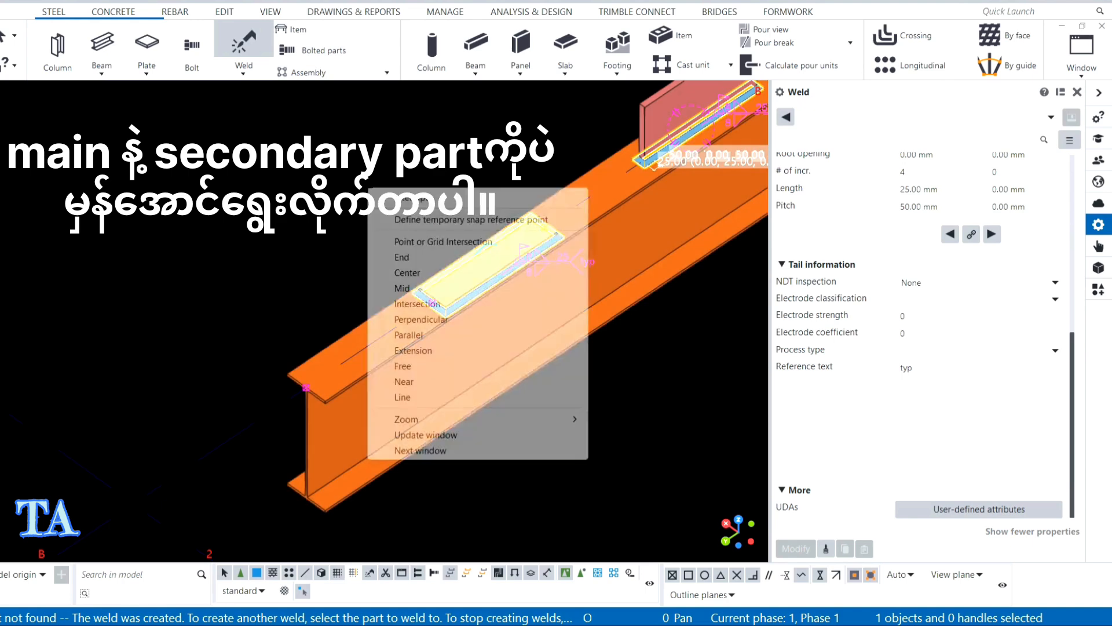
{"action": "left_click", "coordinate": [375, 197]}
{"action": "right_click", "coordinate": [373, 208]}
{"action": "left_click", "coordinate": [392, 220]}
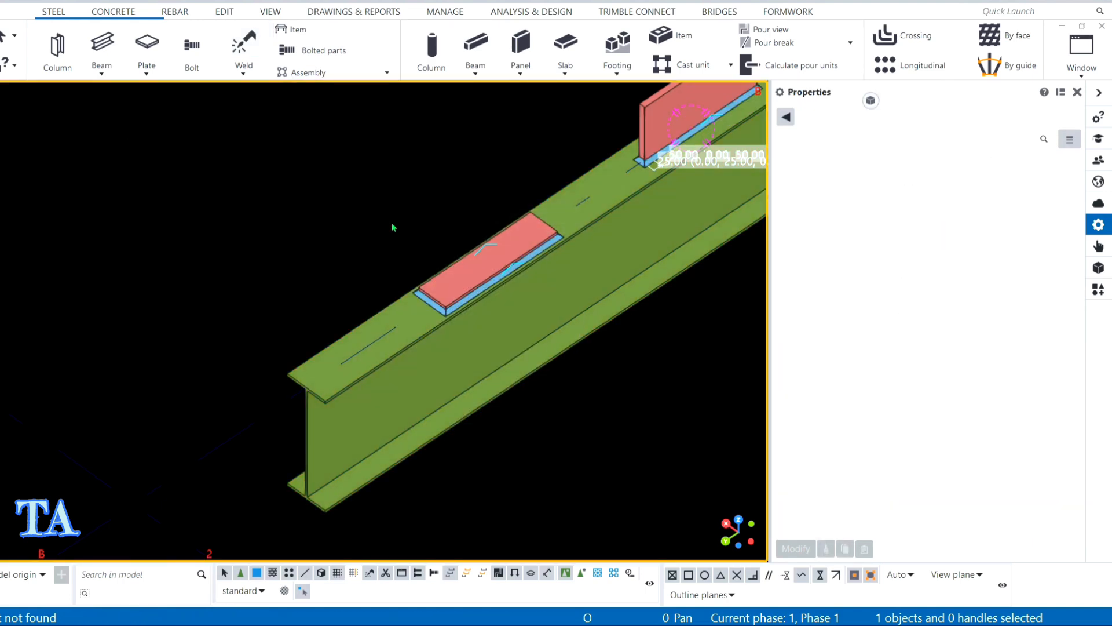
Examine the welds along the flat plate and the upright plate on the beam's top flange from near and far.
{"action": "scroll", "coordinate": [457, 302], "scroll_direction": "up", "scroll_amount": 2}
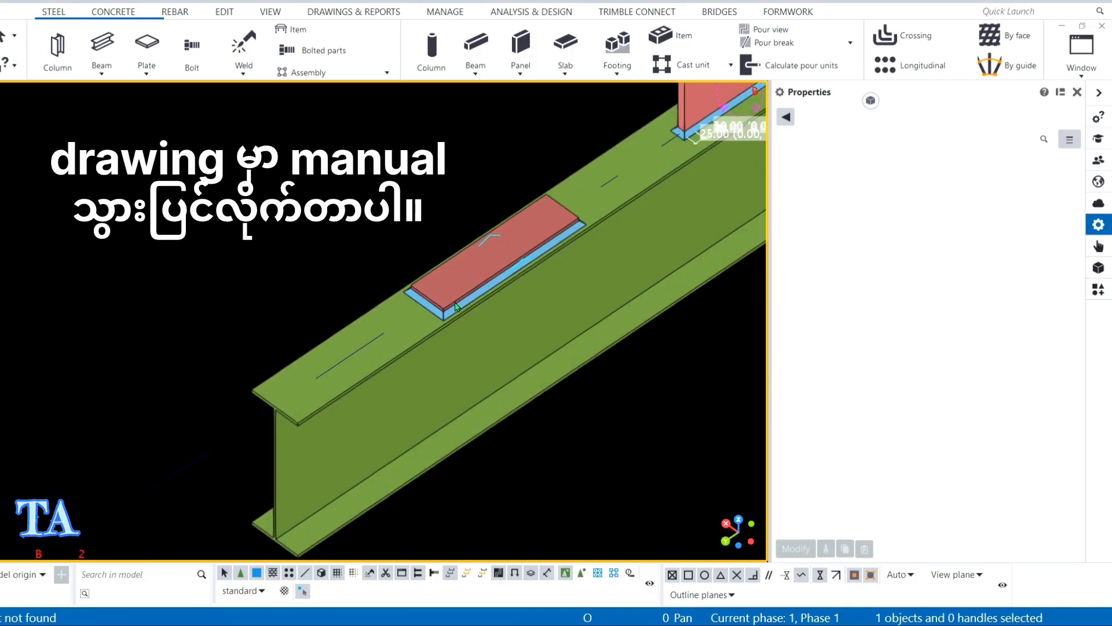
{"action": "scroll", "coordinate": [517, 312], "scroll_direction": "down", "scroll_amount": 3}
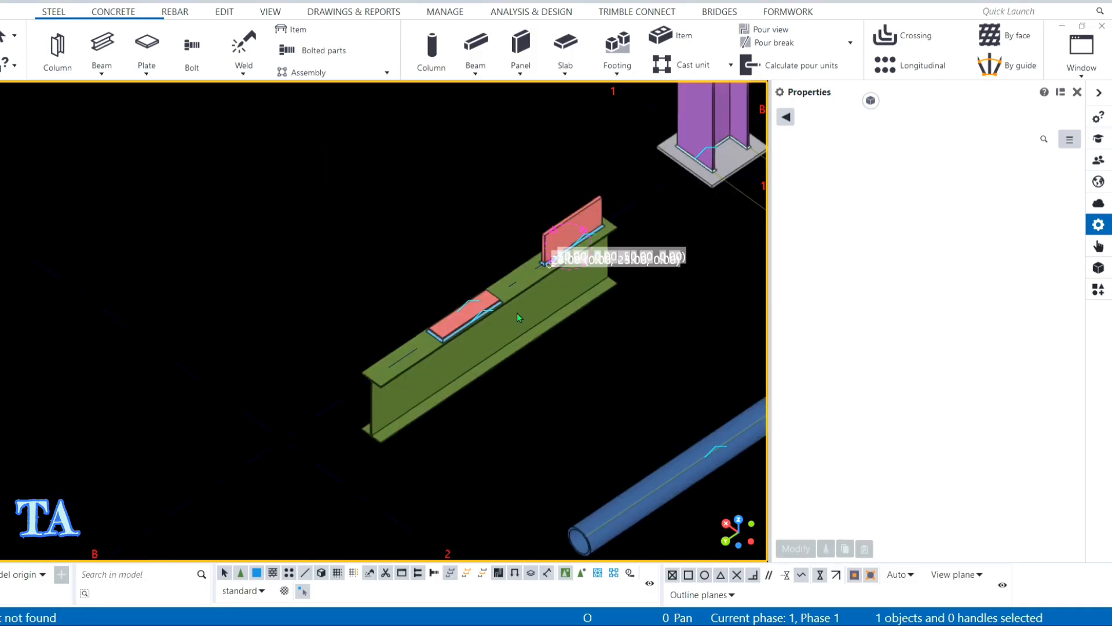
{"action": "scroll", "coordinate": [547, 264], "scroll_direction": "up", "scroll_amount": 3}
{"action": "scroll", "coordinate": [548, 265], "scroll_direction": "down", "scroll_amount": 2}
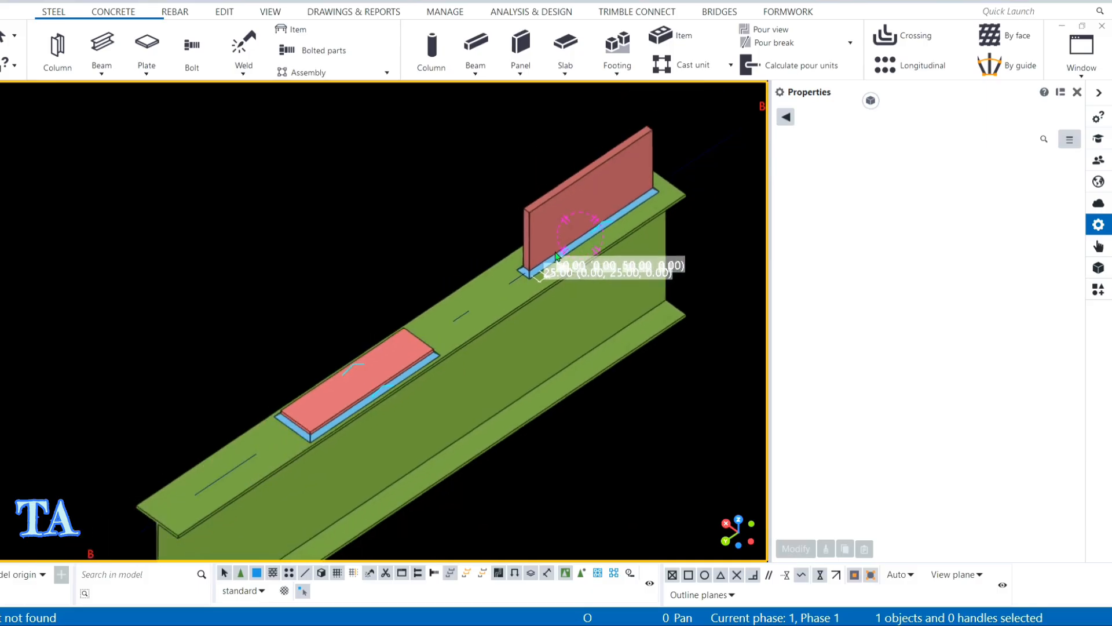
{"action": "scroll", "coordinate": [550, 265], "scroll_direction": "up", "scroll_amount": 1}
{"action": "scroll", "coordinate": [549, 266], "scroll_direction": "up", "scroll_amount": 3}
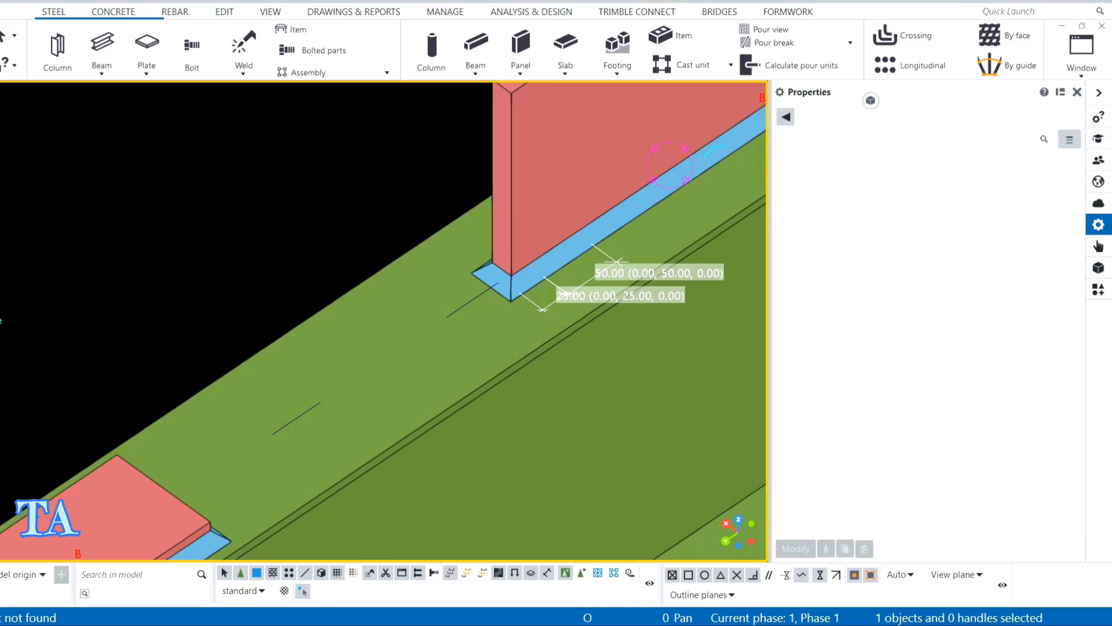
{"action": "scroll", "coordinate": [336, 300], "scroll_direction": "down", "scroll_amount": 3}
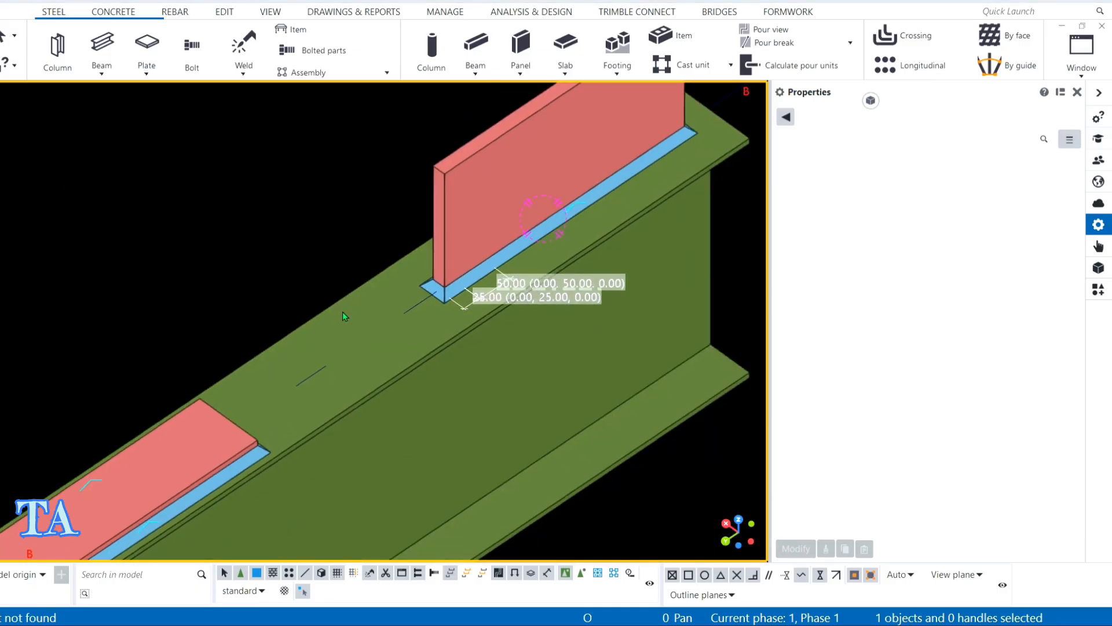
{"action": "scroll", "coordinate": [342, 316], "scroll_direction": "down", "scroll_amount": 5}
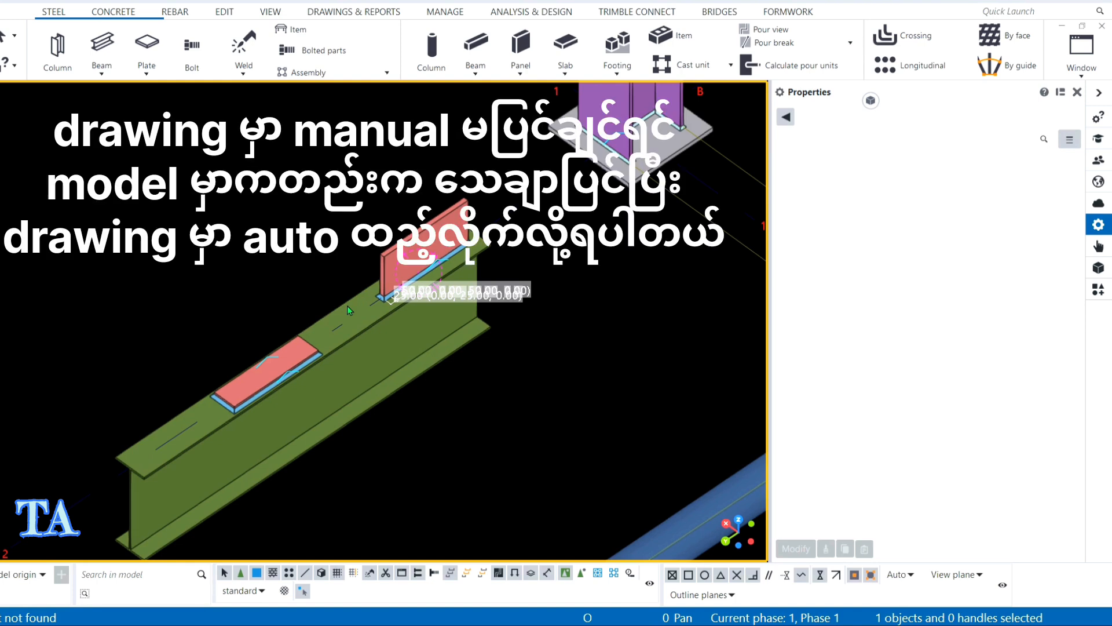
{"action": "scroll", "coordinate": [347, 304], "scroll_direction": "down", "scroll_amount": 5}
{"action": "middle_click_drag", "start_coordinate": [360, 305], "coordinate": [373, 267]}
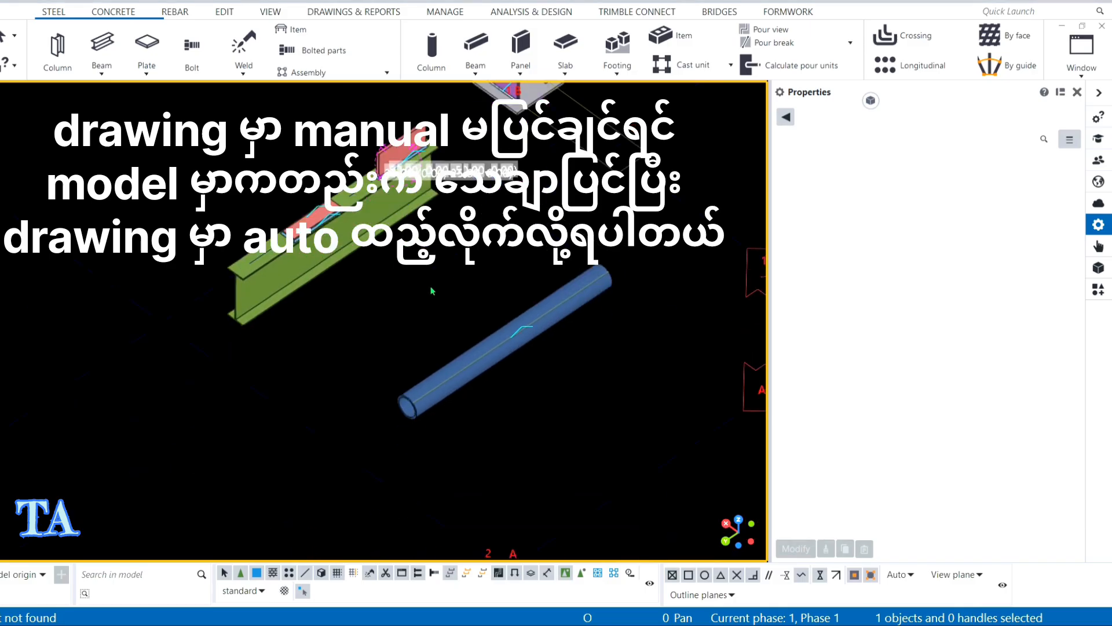
{"action": "scroll", "coordinate": [399, 301], "scroll_direction": "up", "scroll_amount": 2}
{"action": "middle_click_drag", "start_coordinate": [432, 348], "coordinate": [392, 360]}
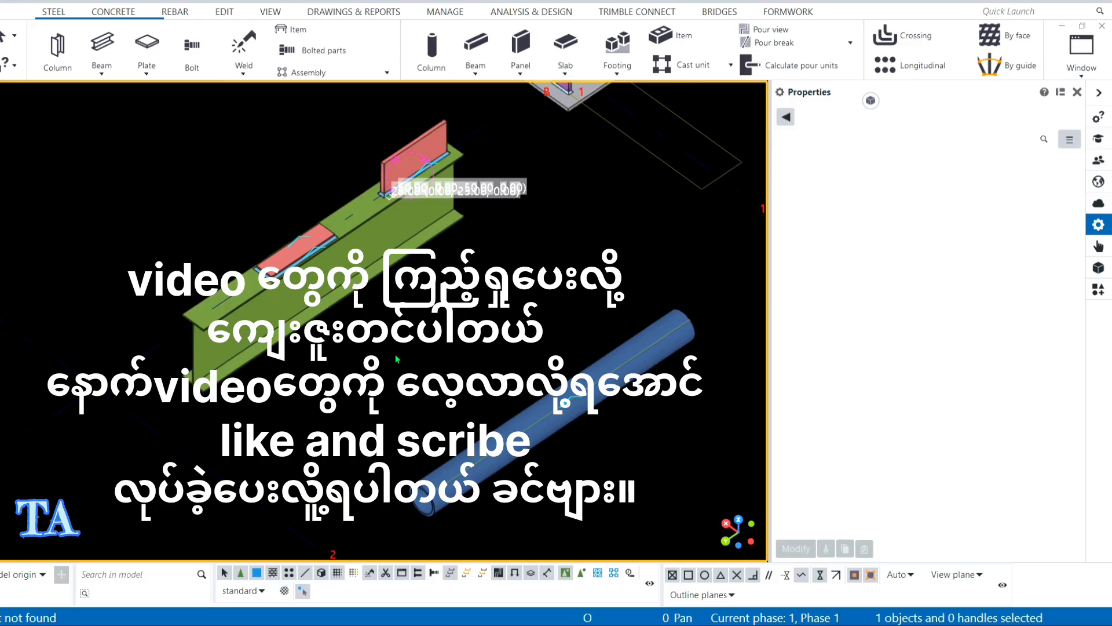
{"action": "middle_click_drag", "start_coordinate": [397, 359], "coordinate": [233, 243], "text": "ctrl"}
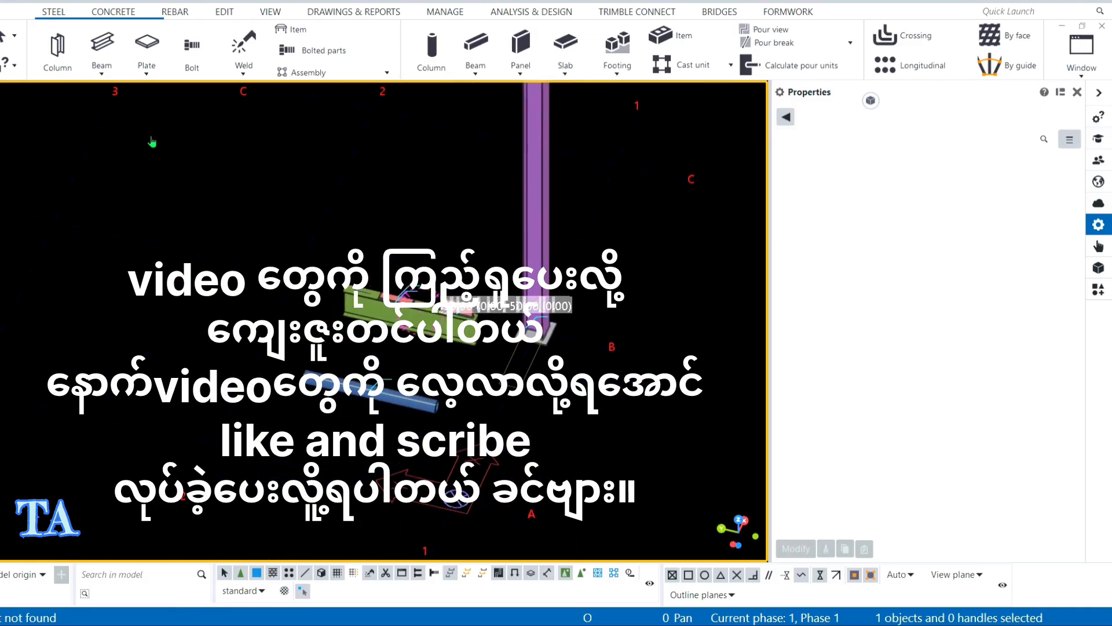